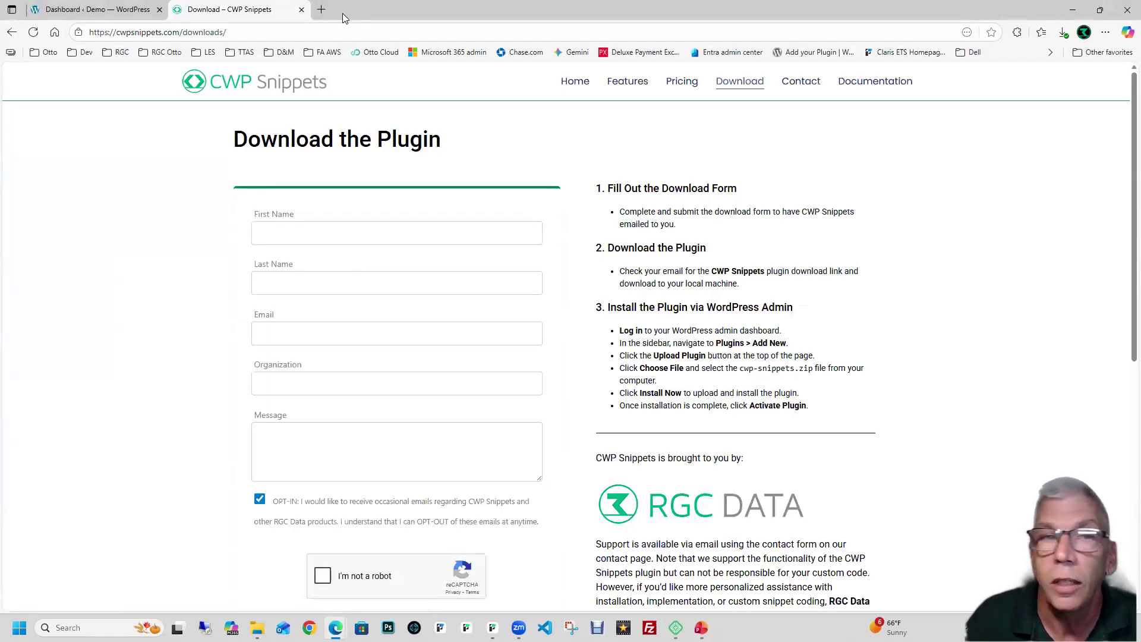
Step: Upload and install cwp-snippets-1.7.0.zip as a plugin, then open its Snippets page
{"action": "left_click", "coordinate": [149, 12]}
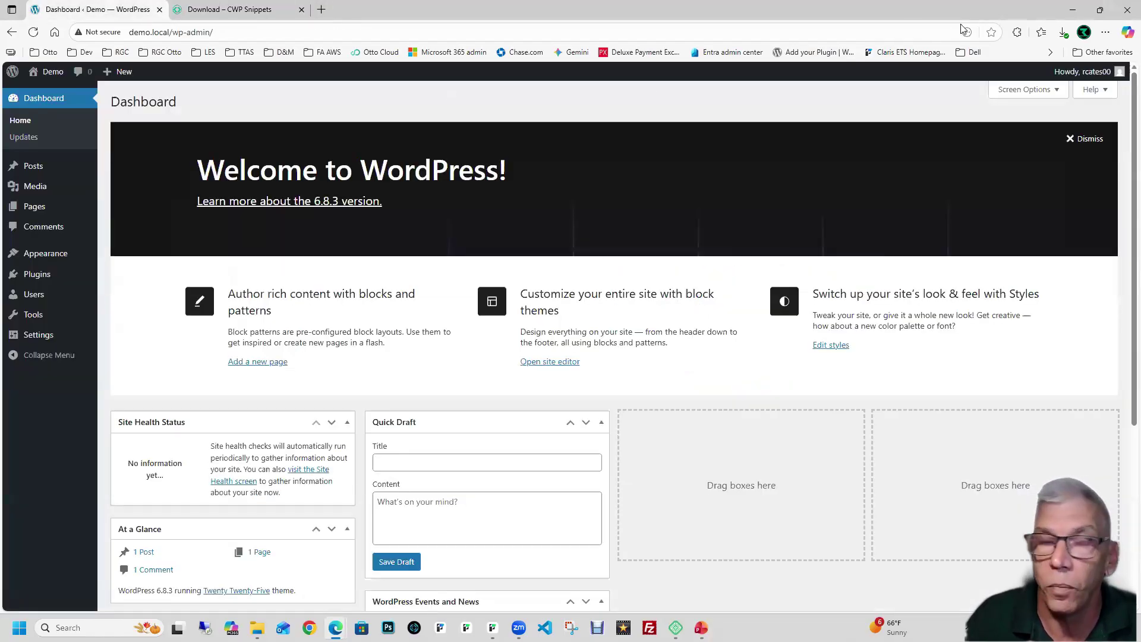
{"action": "left_click", "coordinate": [26, 277]}
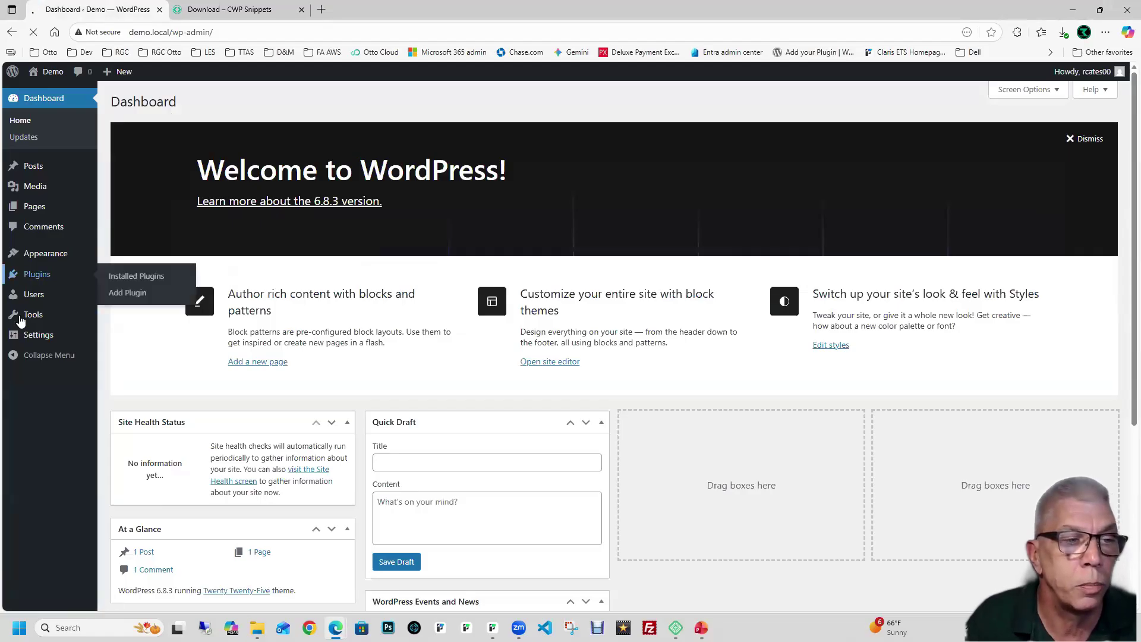
{"action": "left_click", "coordinate": [181, 109]}
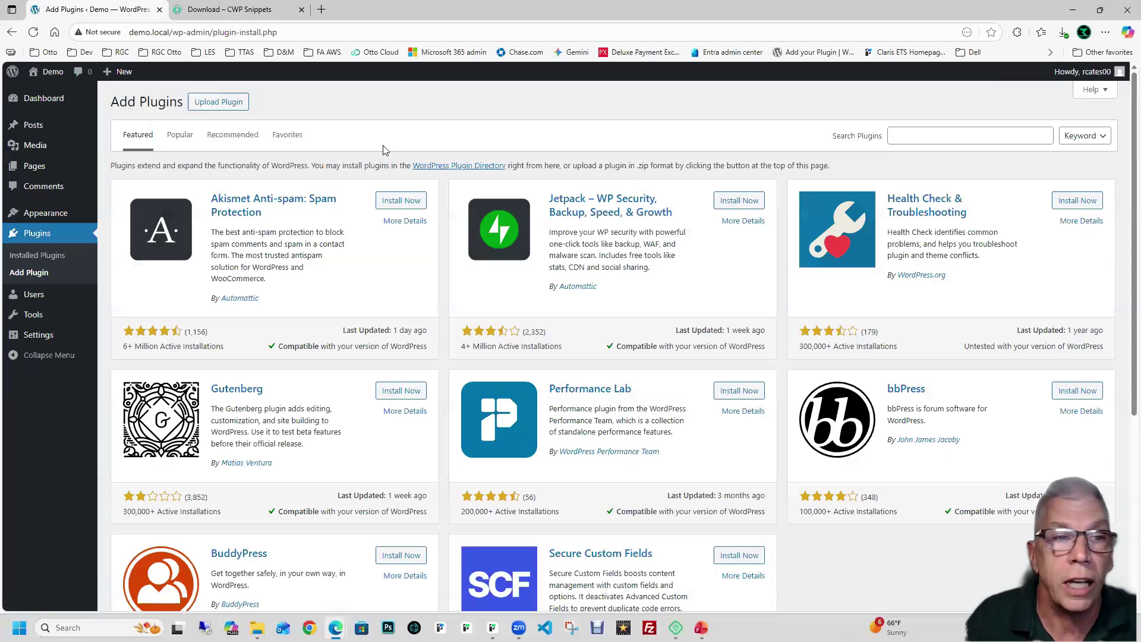
{"action": "left_click", "coordinate": [212, 111]}
{"action": "left_click", "coordinate": [525, 211]}
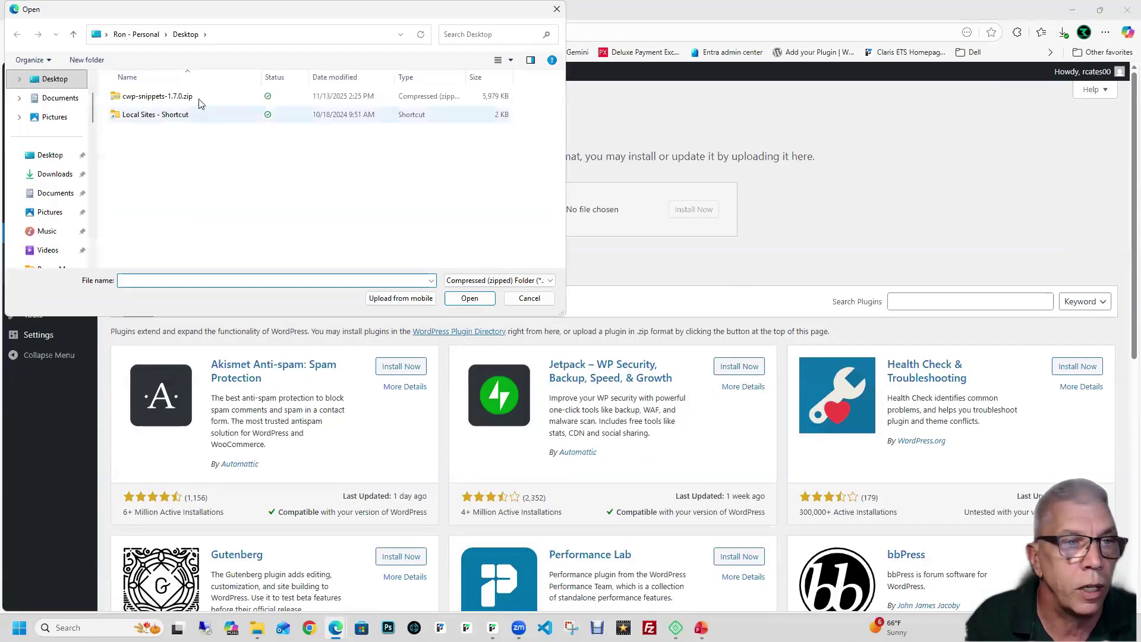
{"action": "double_click", "coordinate": [199, 98]}
{"action": "left_click", "coordinate": [683, 210]}
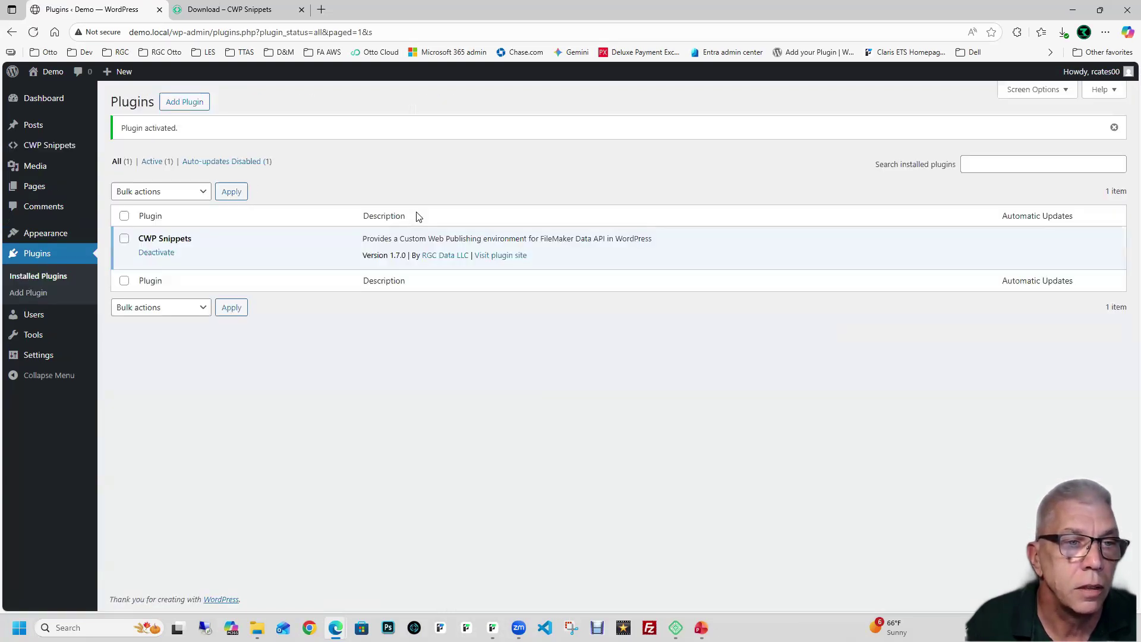
{"action": "left_click", "coordinate": [70, 148]}
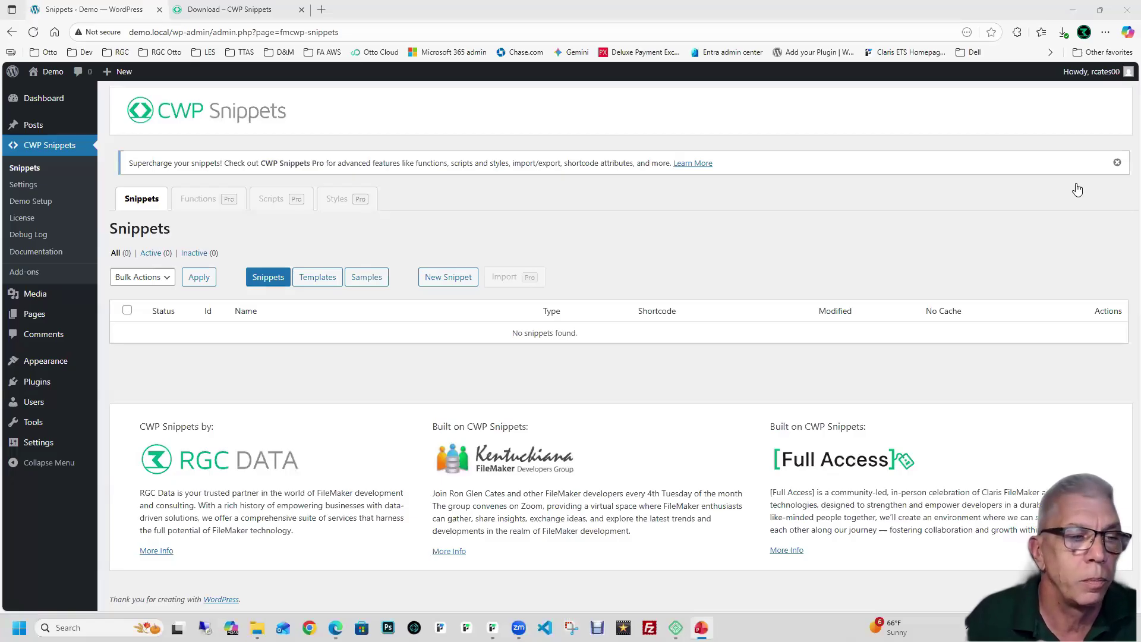
Step: Search plugins for 'filemaker', review FMPress Forms and Field Helper results, then return to CWP Snippets
{"action": "left_click", "coordinate": [37, 381]}
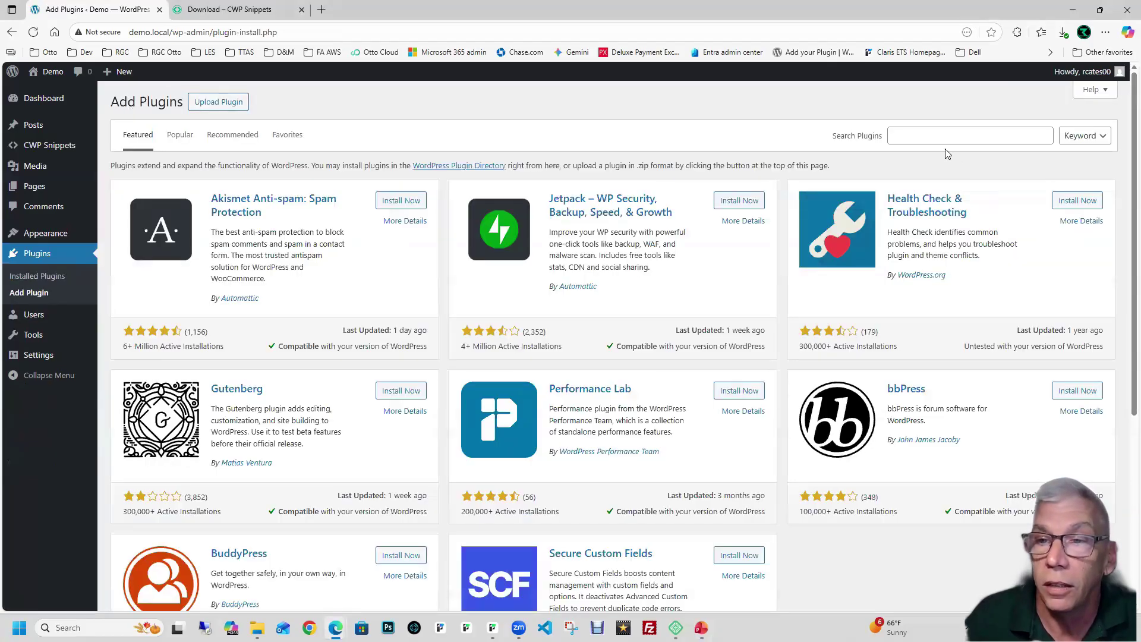
{"action": "left_click", "coordinate": [939, 142]}
{"action": "type", "text": "filemaker"}
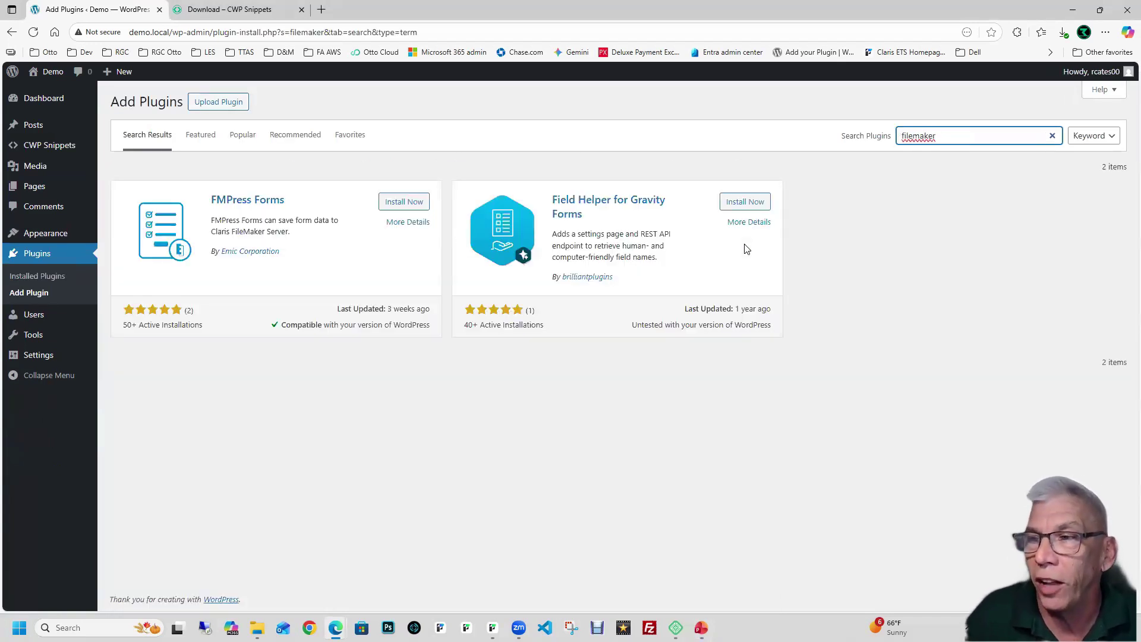
{"action": "left_click", "coordinate": [703, 166]}
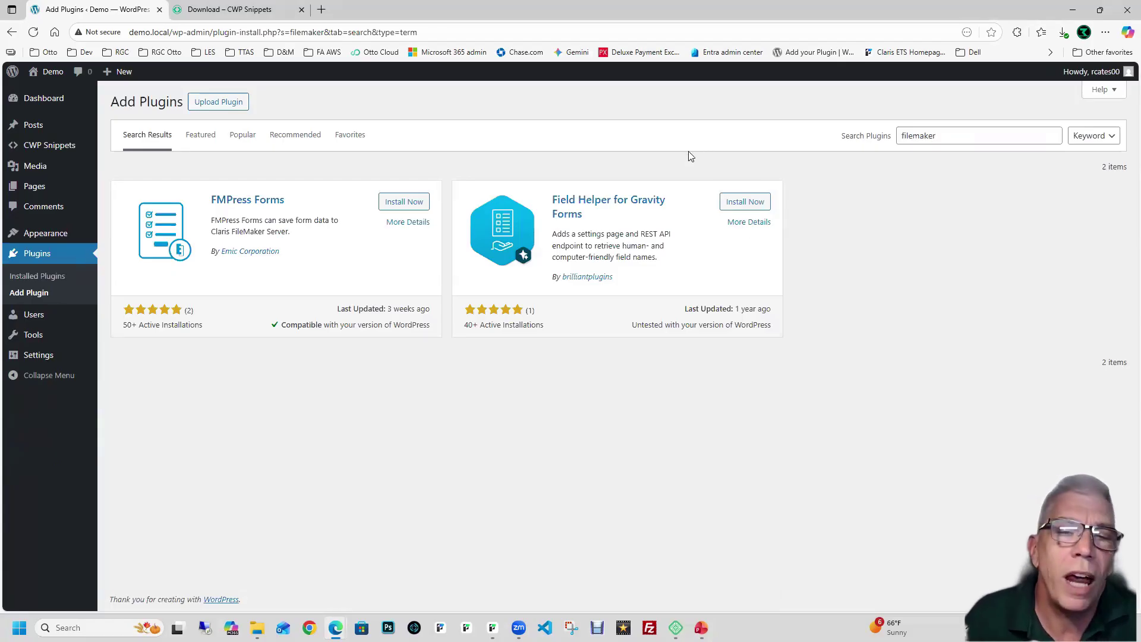
{"action": "left_click", "coordinate": [70, 152]}
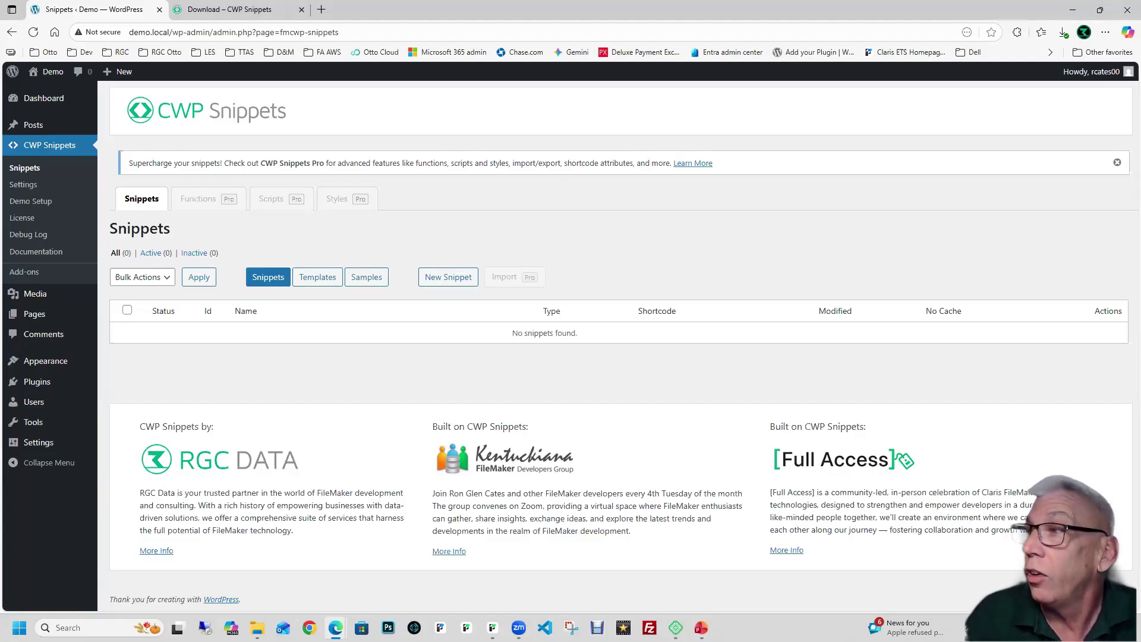
{"action": "key", "text": "alt+Tab"}
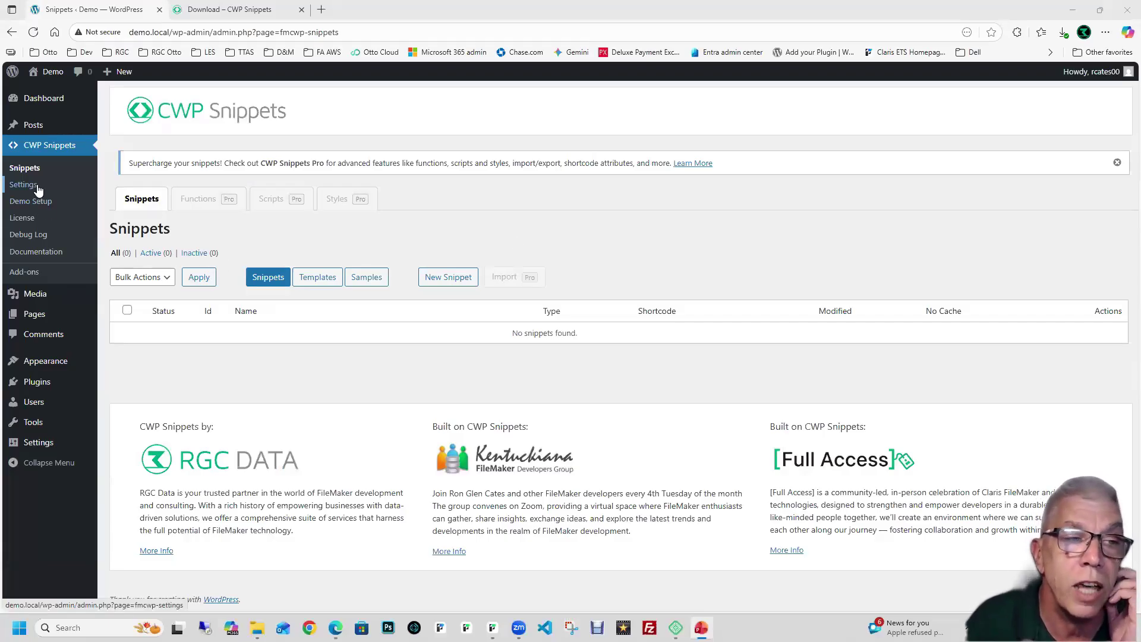
Step: In CWP Snippets Settings, fill Host Domain/IP with the saved dev.rgcdata.com entry
{"action": "left_click", "coordinate": [37, 187]}
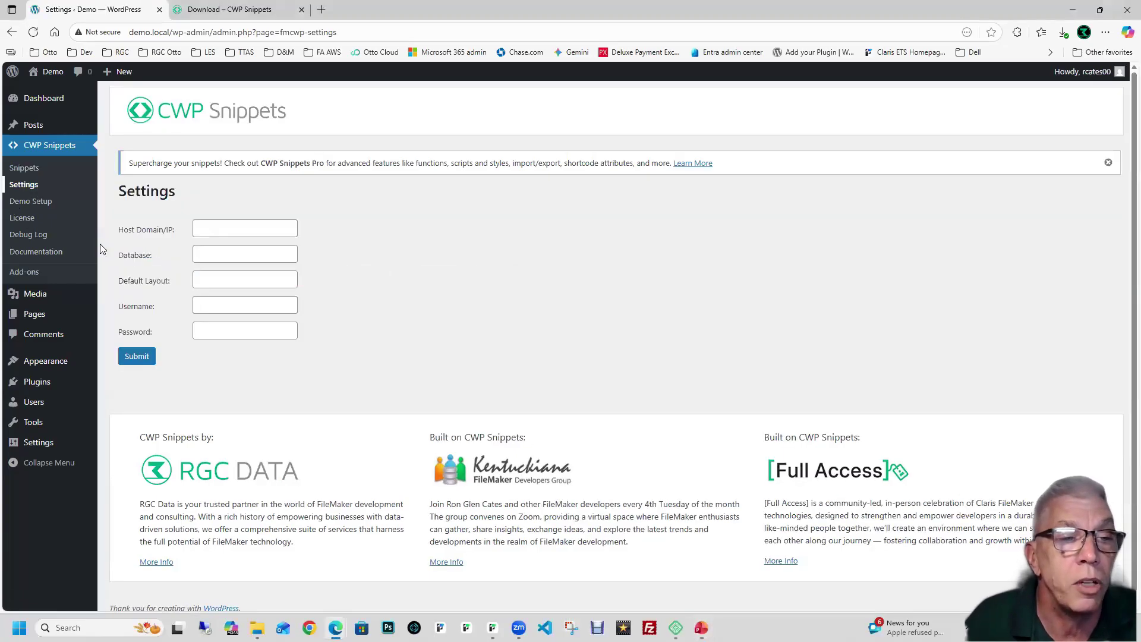
{"action": "left_click", "coordinate": [483, 253]}
{"action": "left_click", "coordinate": [292, 230]}
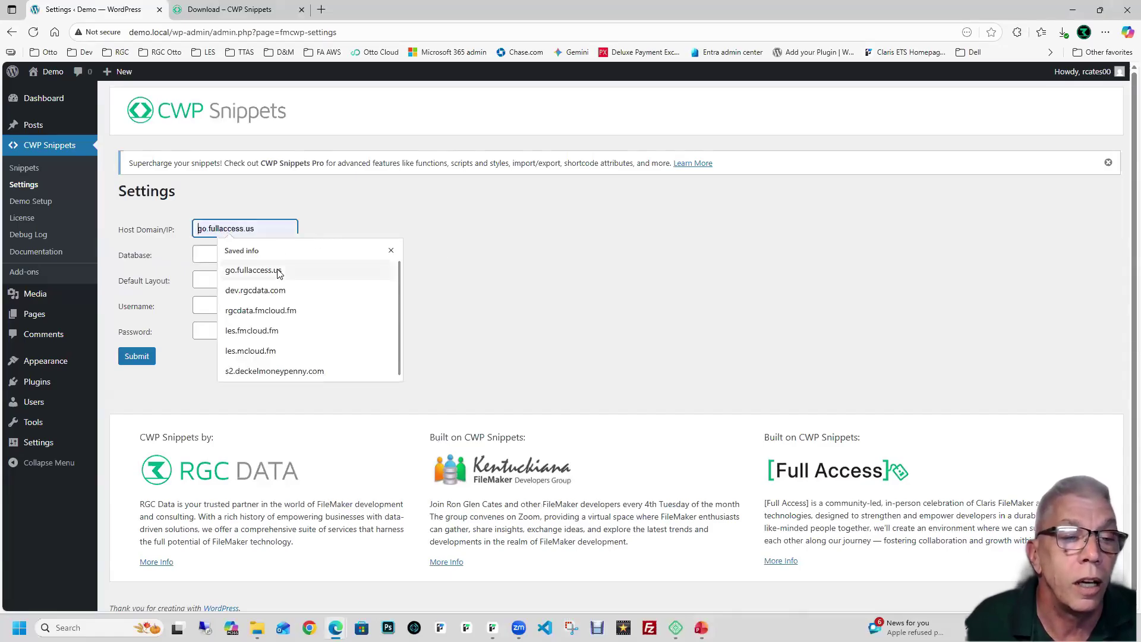
{"action": "left_click", "coordinate": [272, 297]}
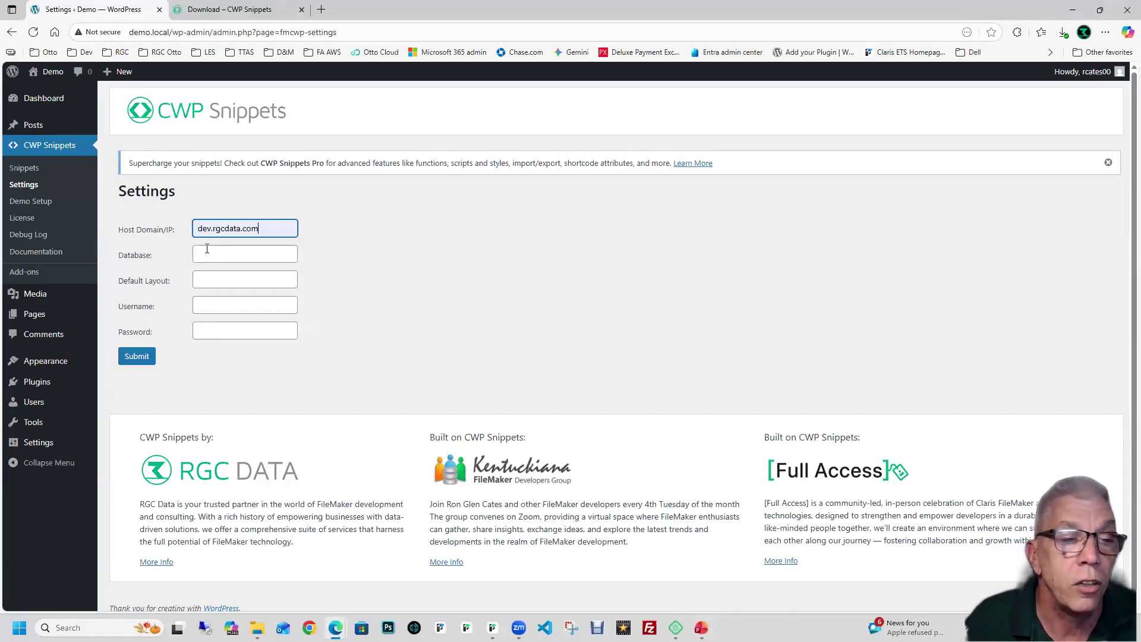
{"action": "key", "text": "Tab"}
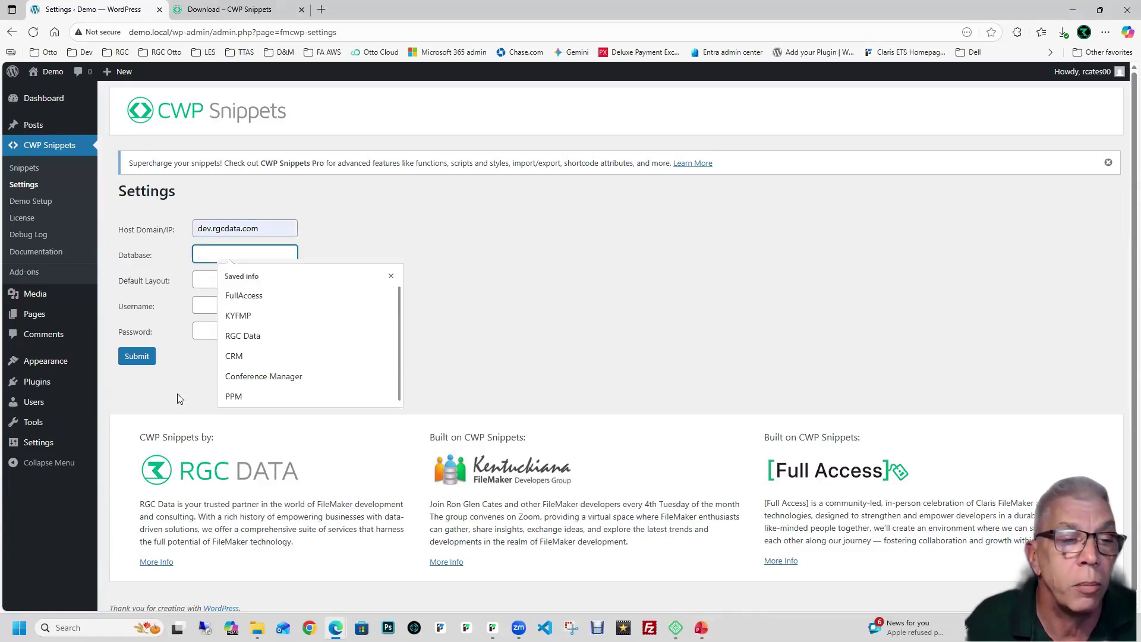
{"action": "left_click", "coordinate": [179, 397]}
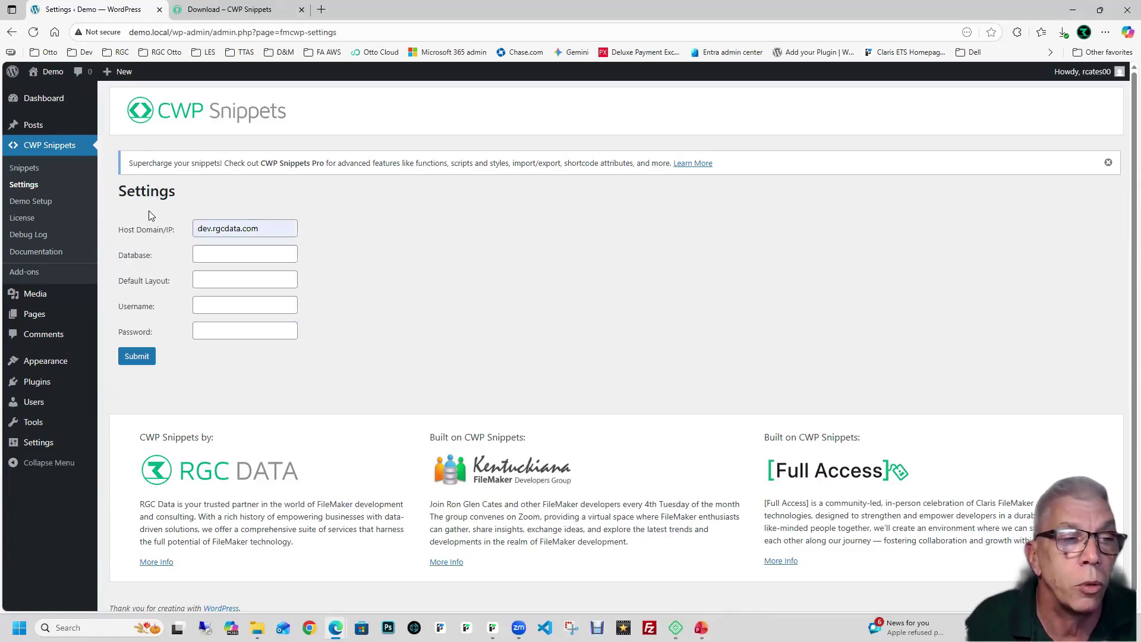
Step: On Demo Setup, set the host to dev.rgcdata.com and download CWP Snippets.fmp12
{"action": "left_click", "coordinate": [35, 202]}
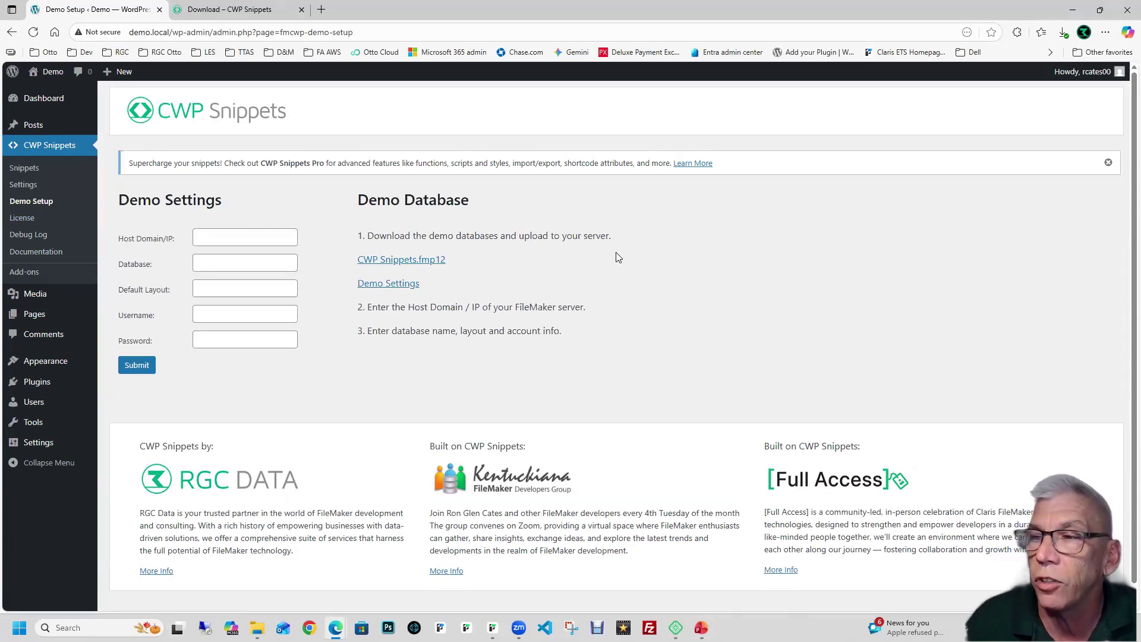
{"action": "left_click", "coordinate": [232, 237]}
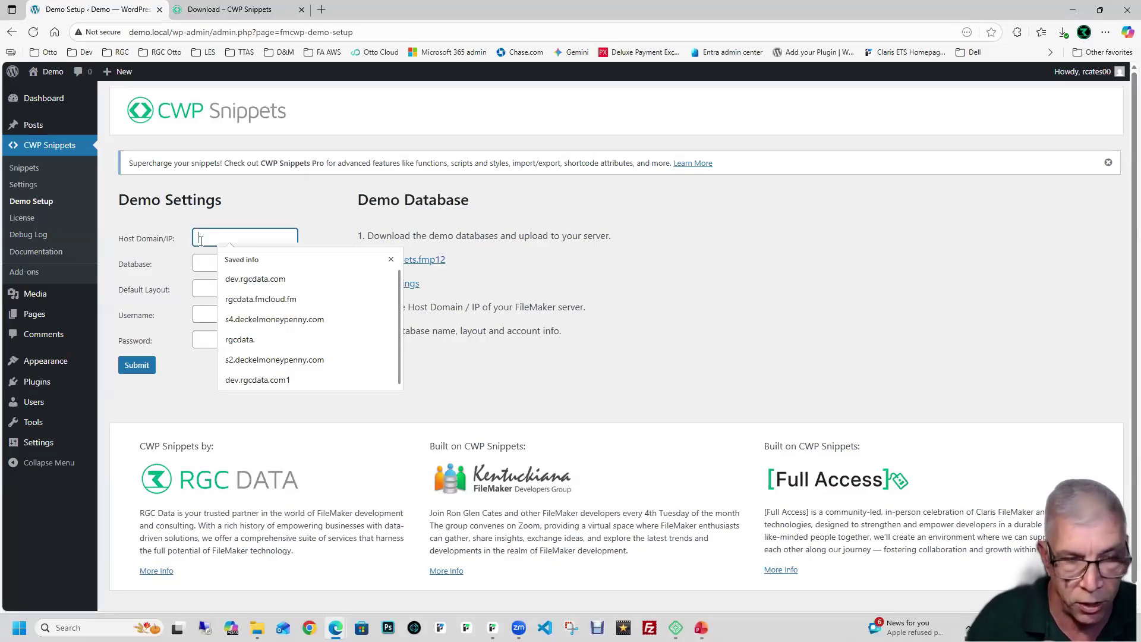
{"action": "type", "text": "dev.rgcdata.com"}
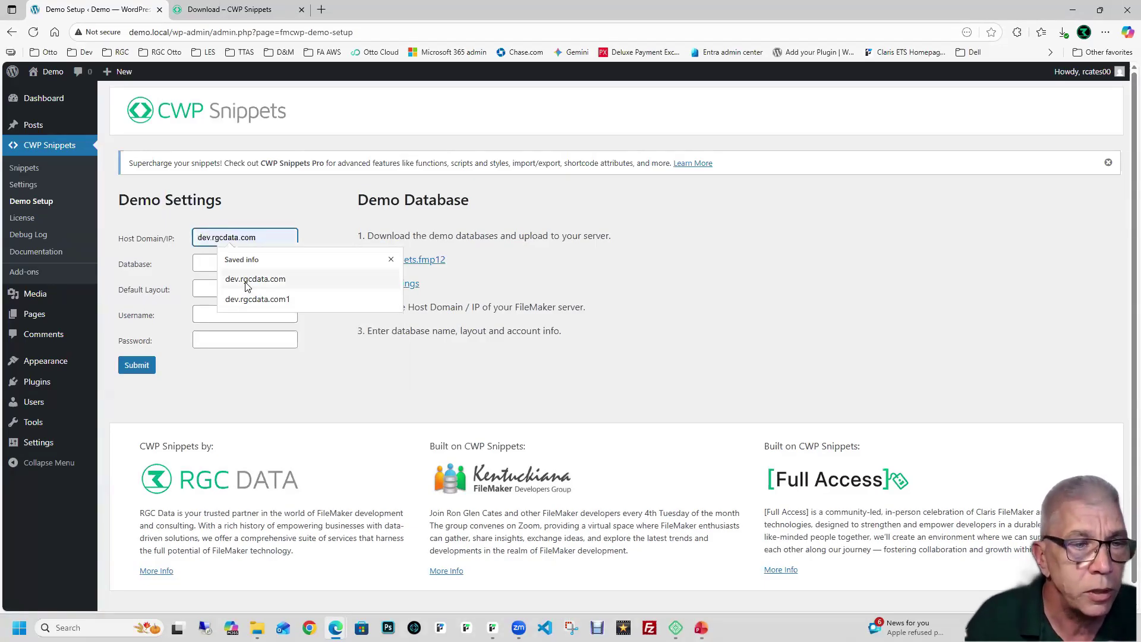
{"action": "left_click", "coordinate": [247, 282]}
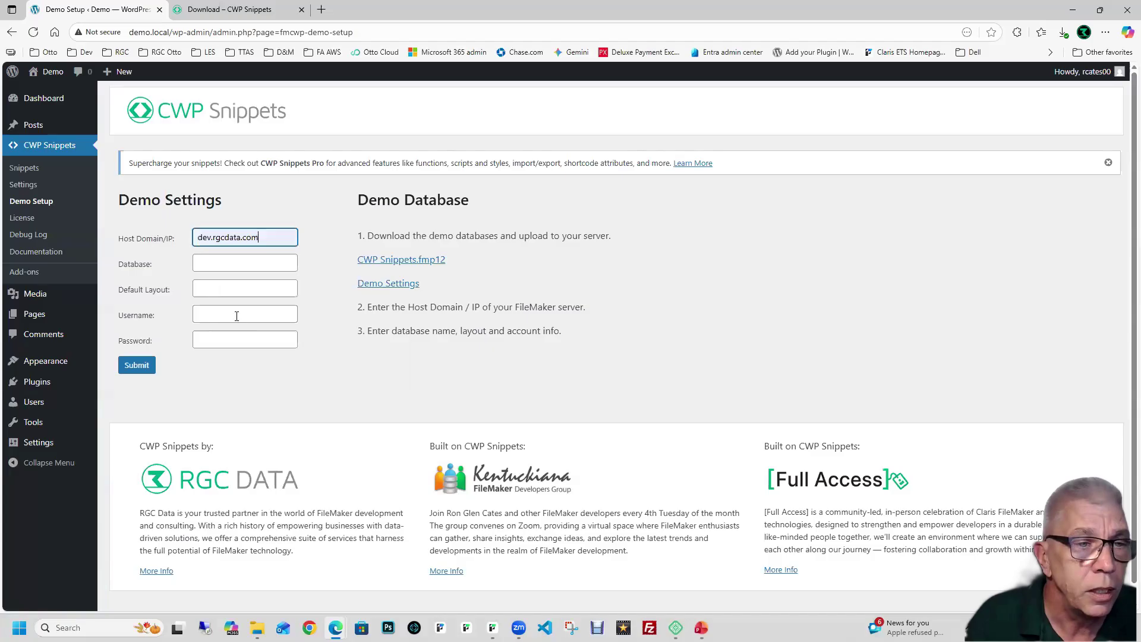
{"action": "left_click", "coordinate": [235, 265]}
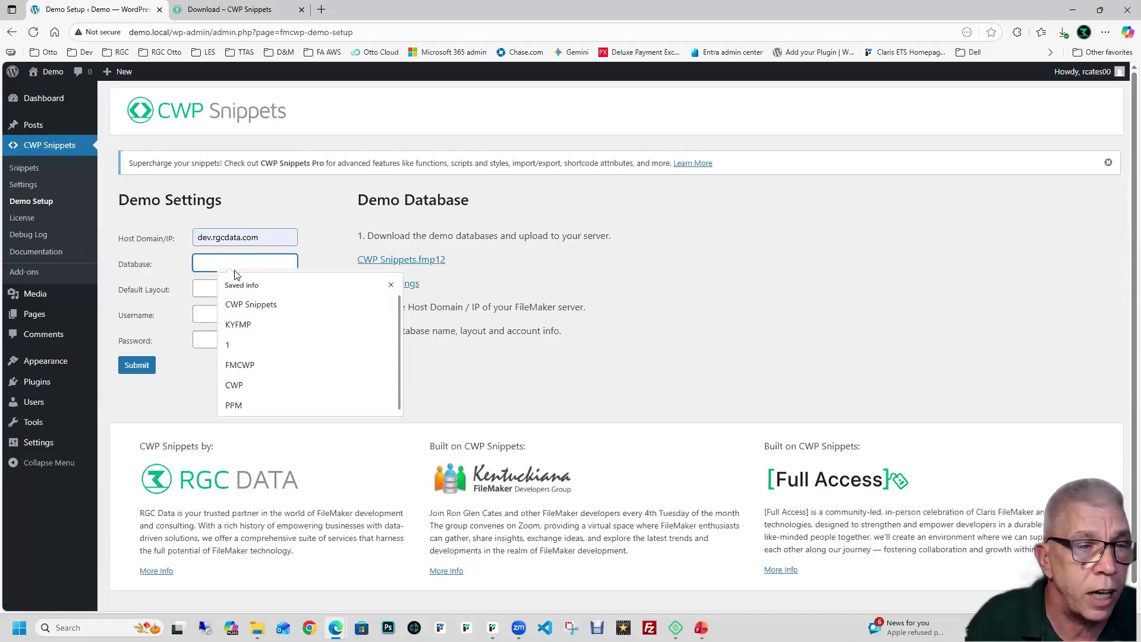
{"action": "left_click", "coordinate": [390, 261]}
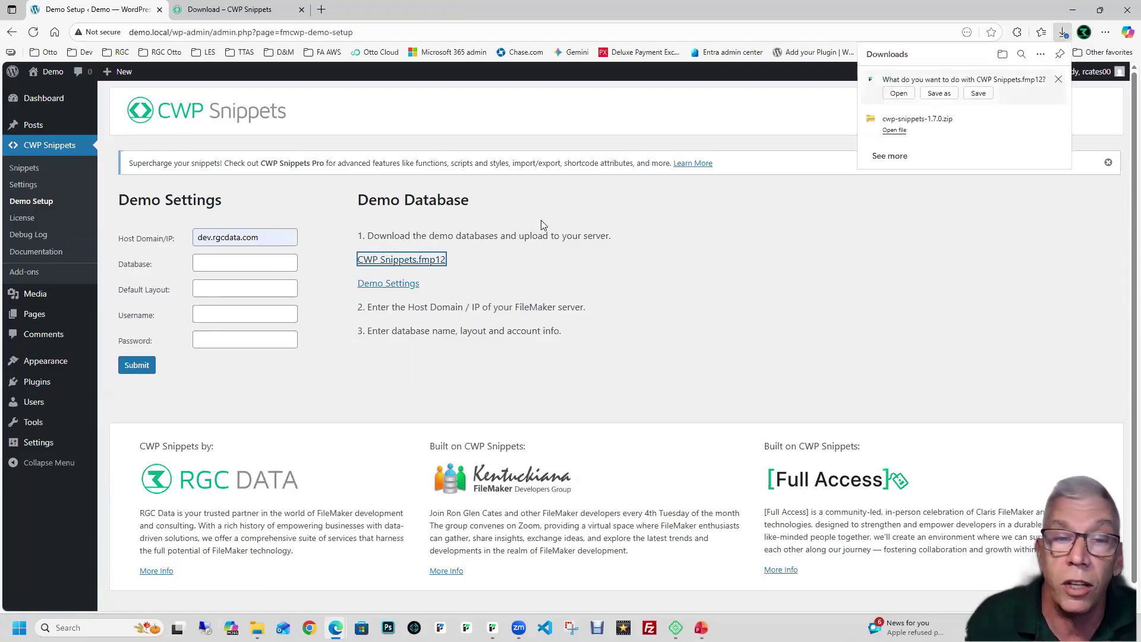
Step: Save CWP Snippets.fmp12 to the desktop and open it from there
{"action": "left_click", "coordinate": [939, 94]}
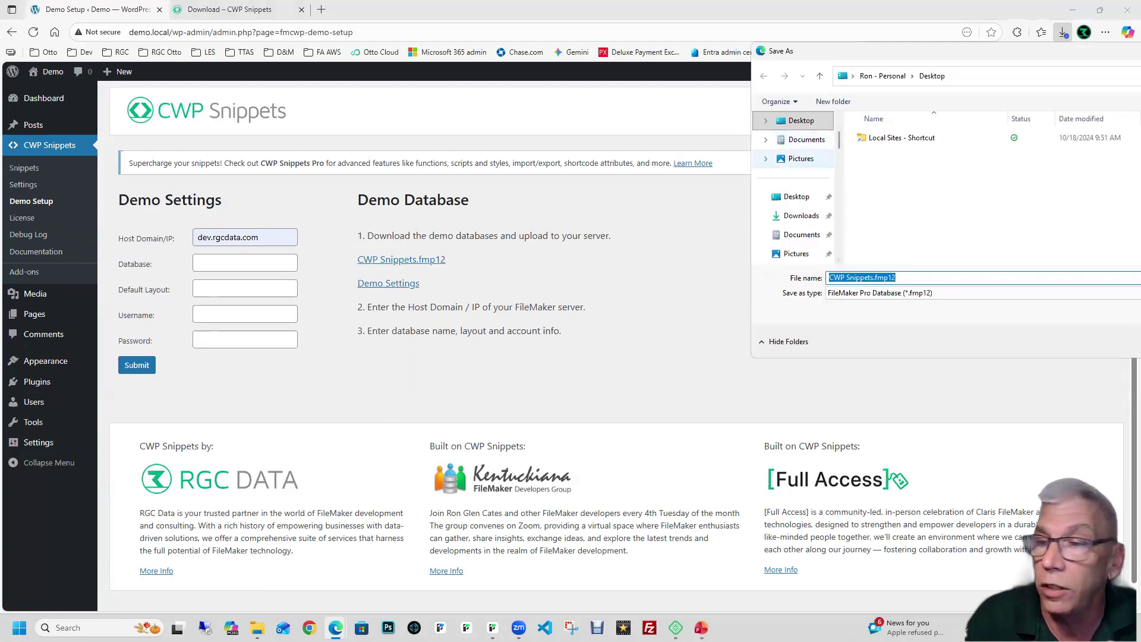
{"action": "key", "text": "Return"}
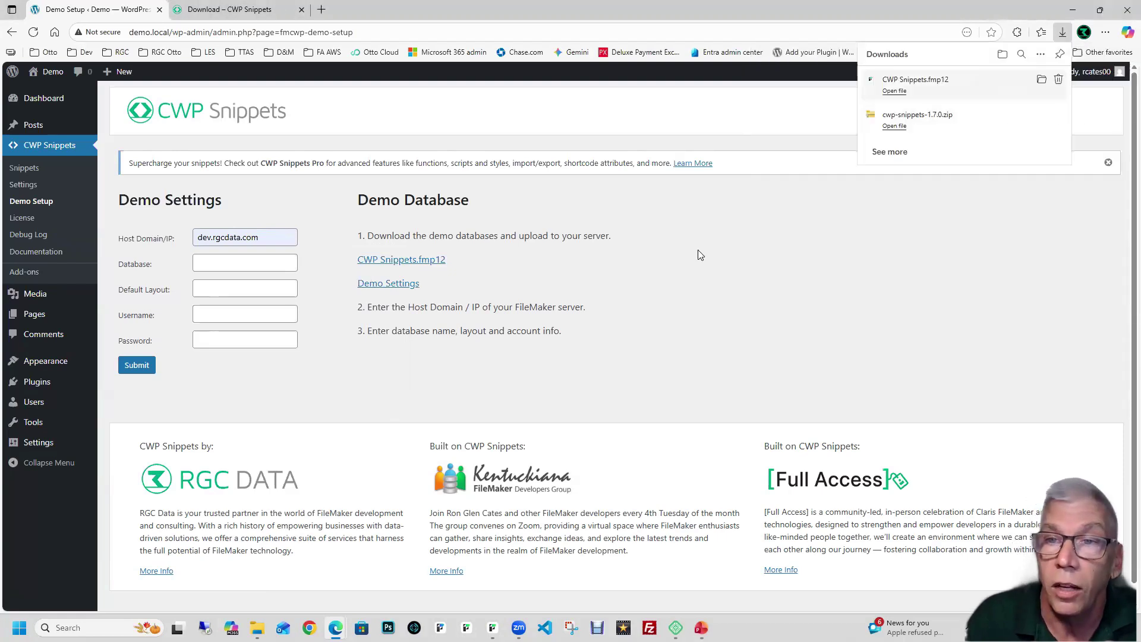
{"action": "left_click", "coordinate": [700, 255]}
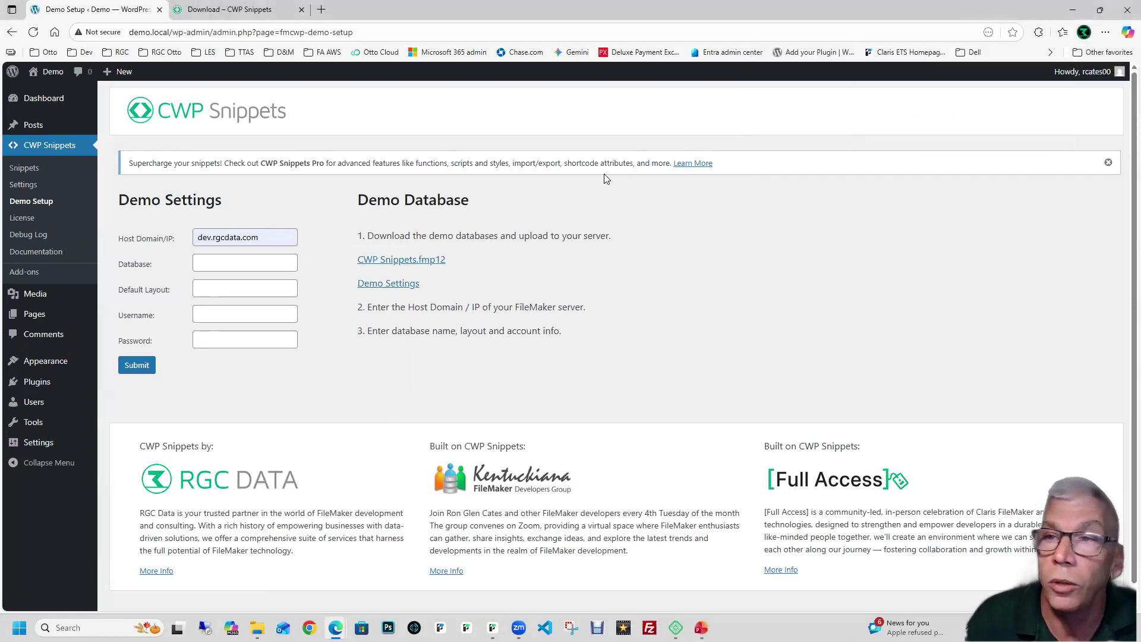
{"action": "left_click", "coordinate": [1079, 15]}
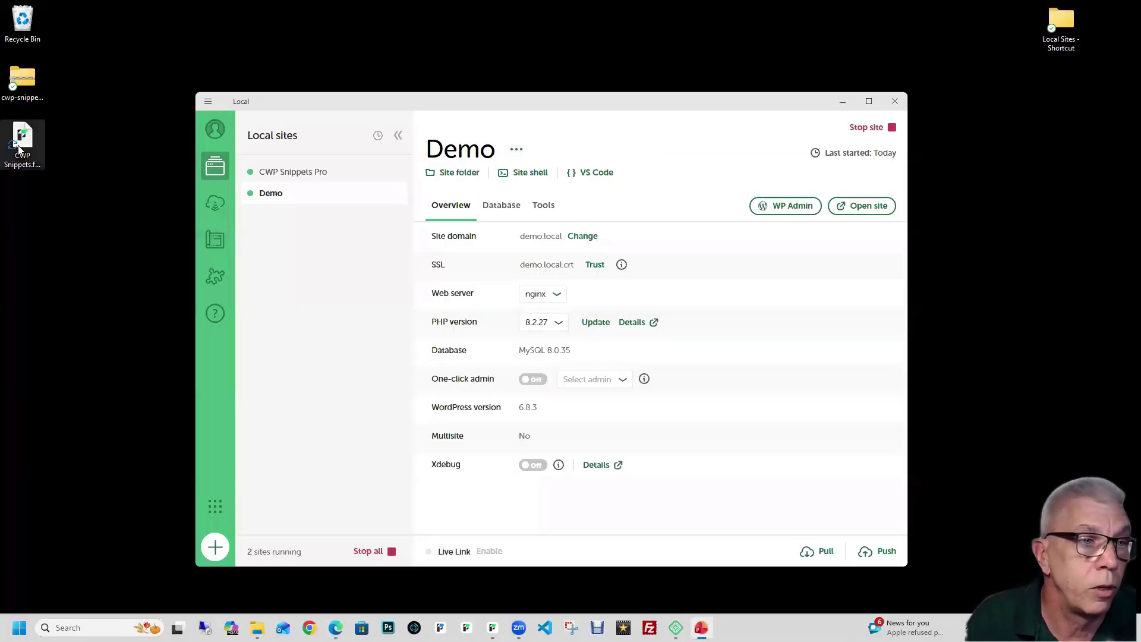
{"action": "double_click", "coordinate": [17, 172]}
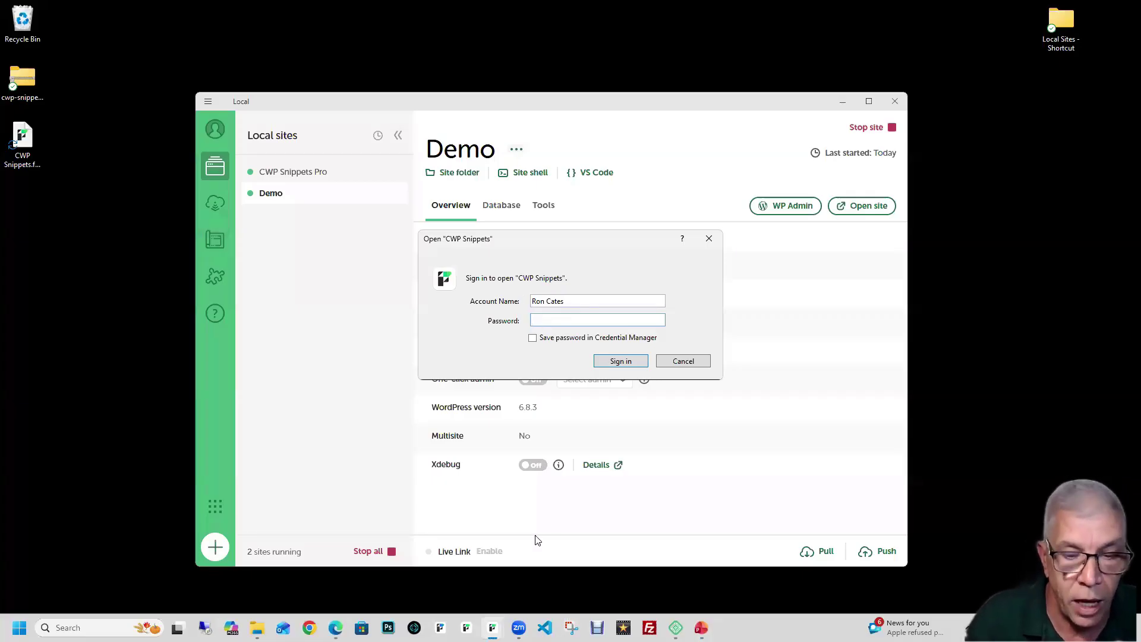
Step: Bring the WordPress Demo Setup window back to the front
{"action": "left_click", "coordinate": [309, 628]}
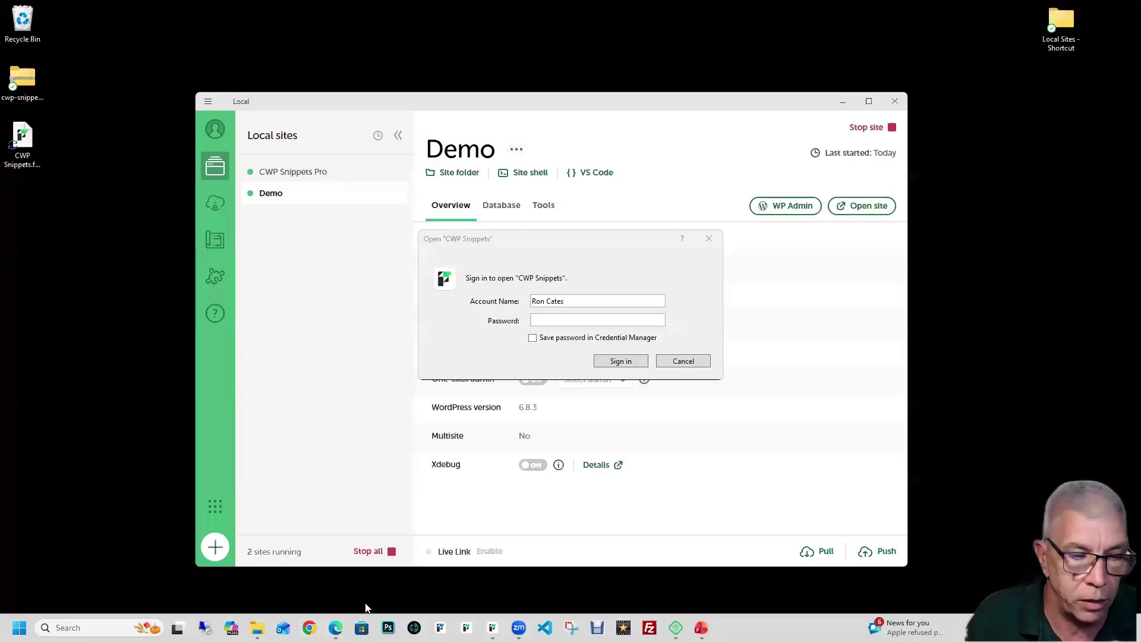
{"action": "mouse_move", "coordinate": [335, 627]}
{"action": "left_click", "coordinate": [358, 539]}
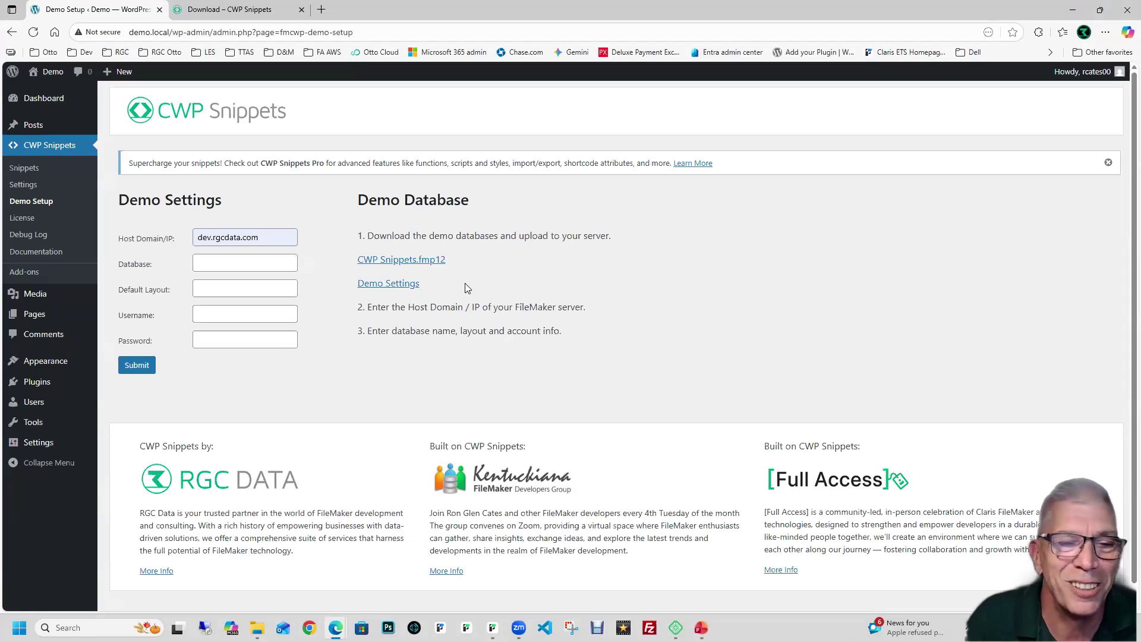
{"action": "left_click", "coordinate": [401, 283]}
{"action": "scroll", "coordinate": [472, 375], "scroll_direction": "down", "scroll_amount": 1}
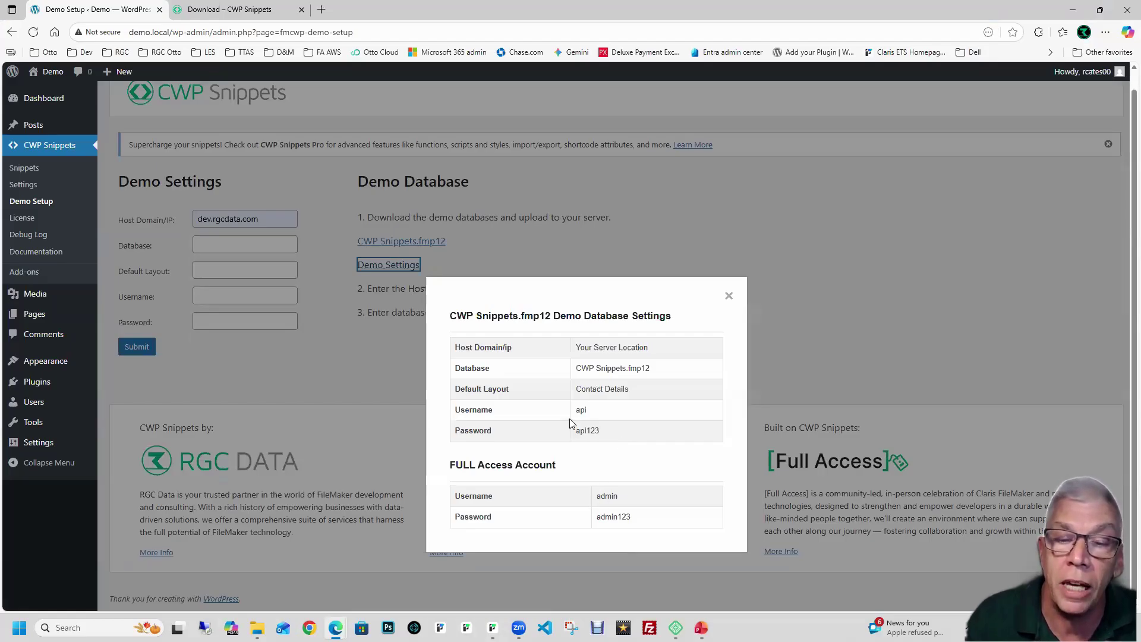
{"action": "left_click", "coordinate": [729, 296]}
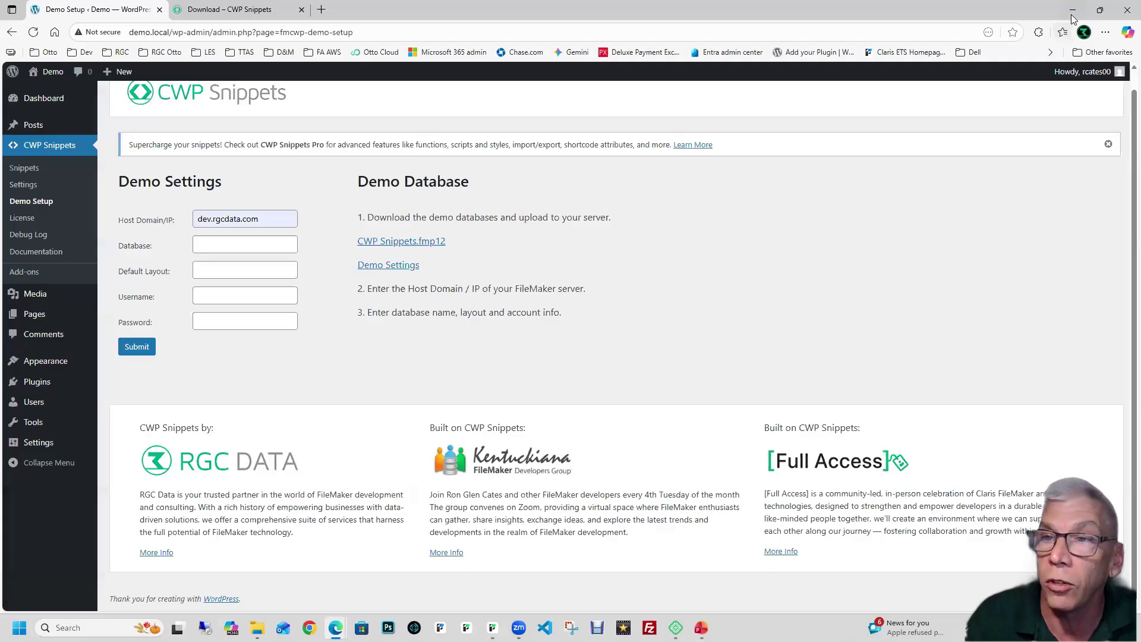
Step: Try an account name in the FileMaker sign-in prompt, then recheck credentials on Demo Setup
{"action": "double_click", "coordinate": [1064, 14]}
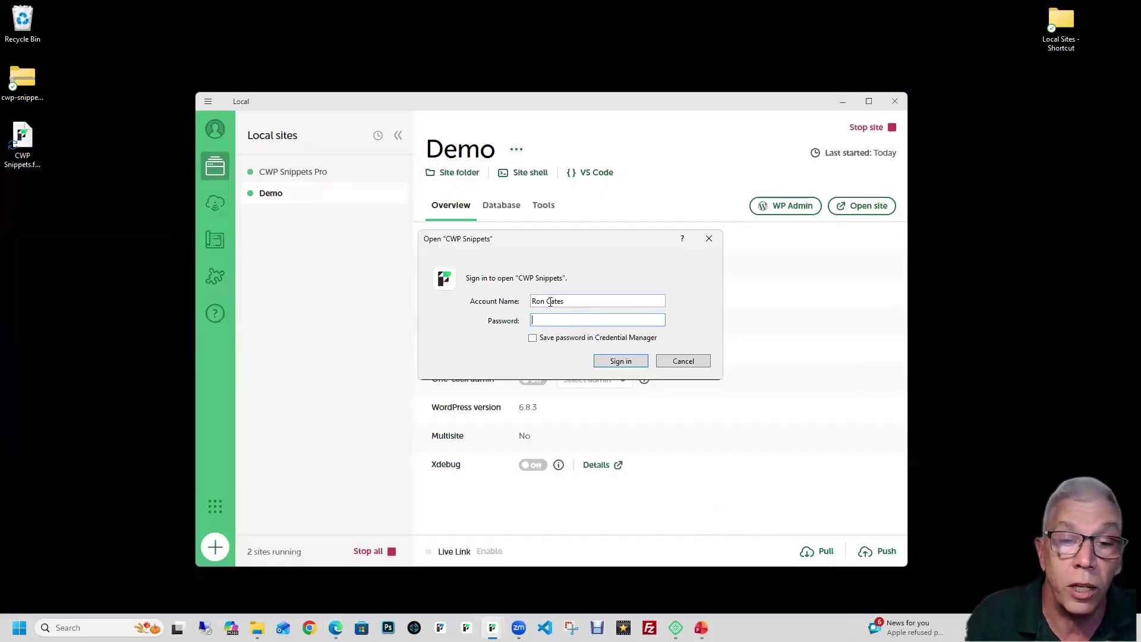
{"action": "key", "text": "shift+Tab"}
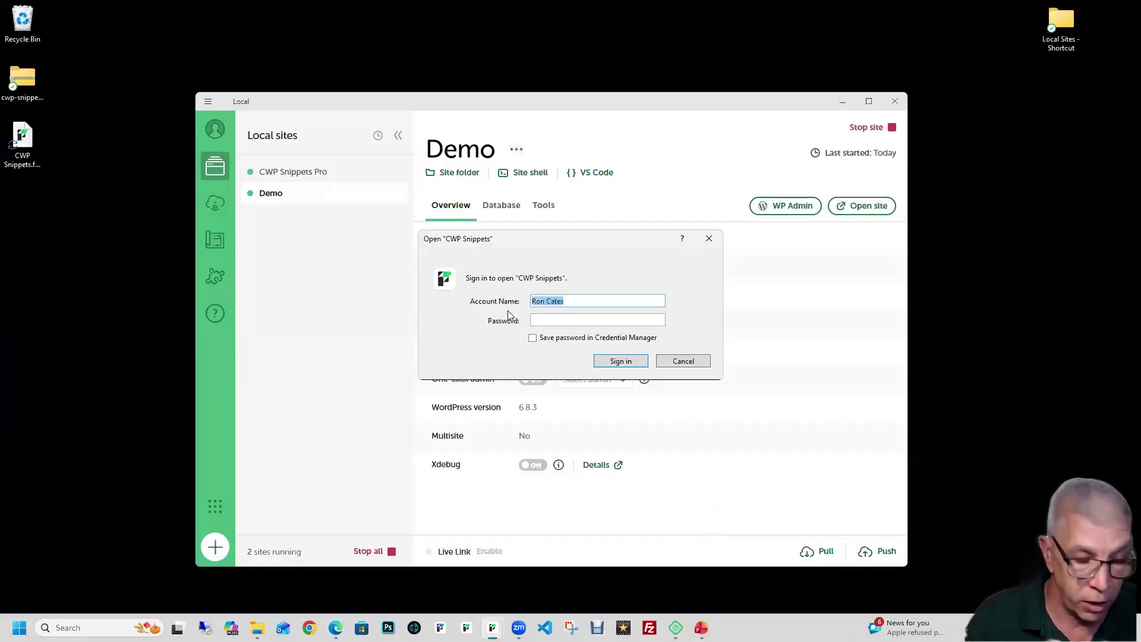
{"action": "type", "text": "a"}
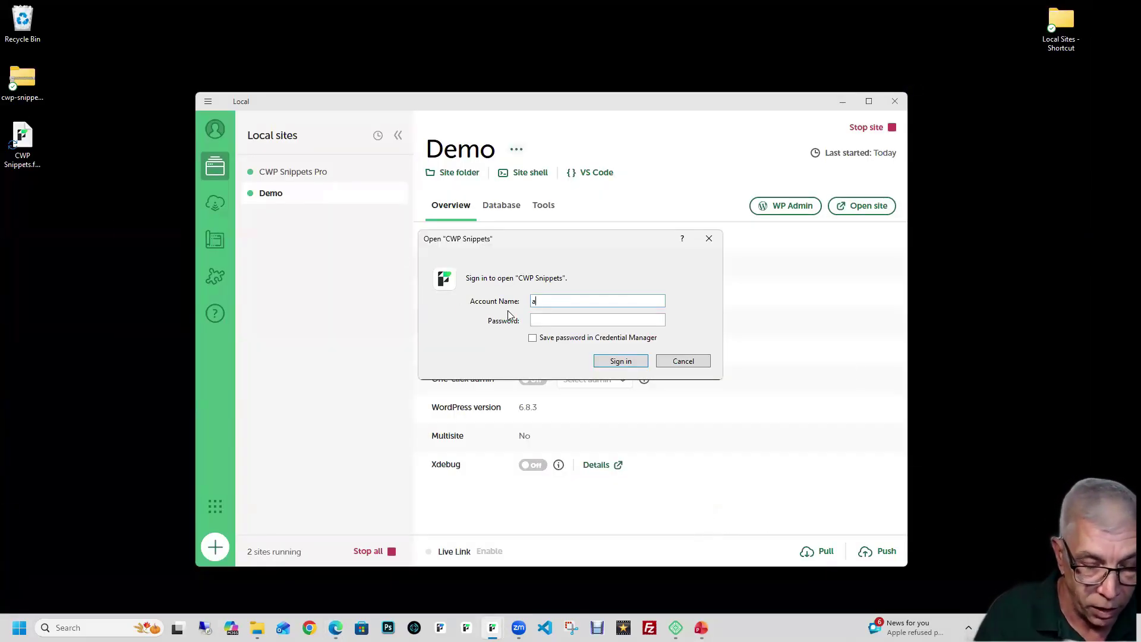
{"action": "type", "text": "piadmin"}
{"action": "key", "text": "Tab"}
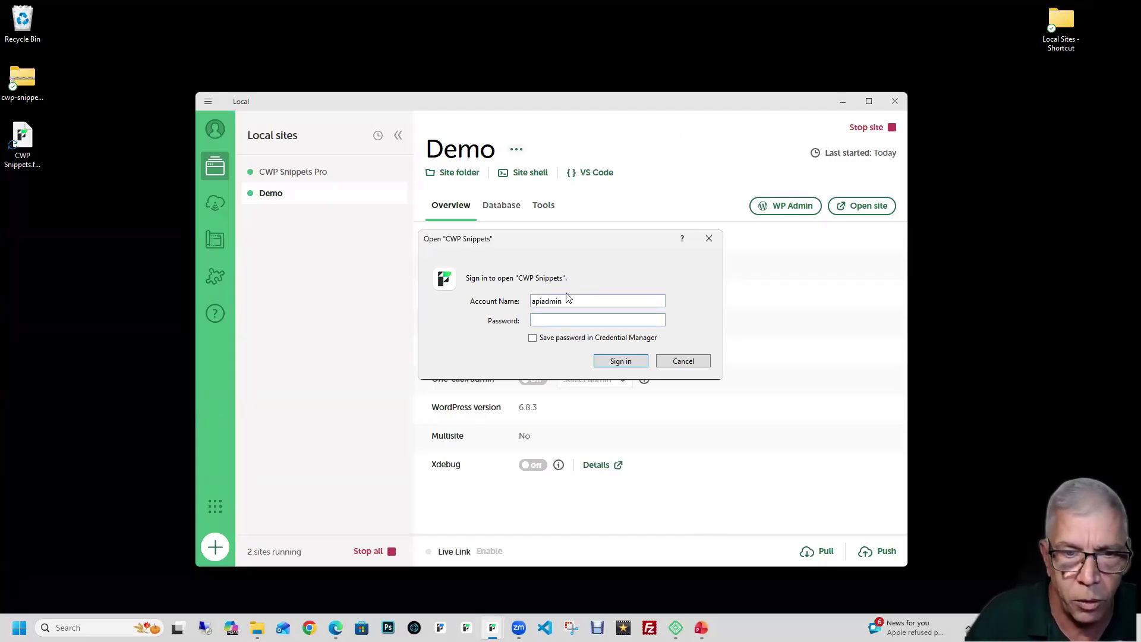
{"action": "key", "text": "shift+Tab"}
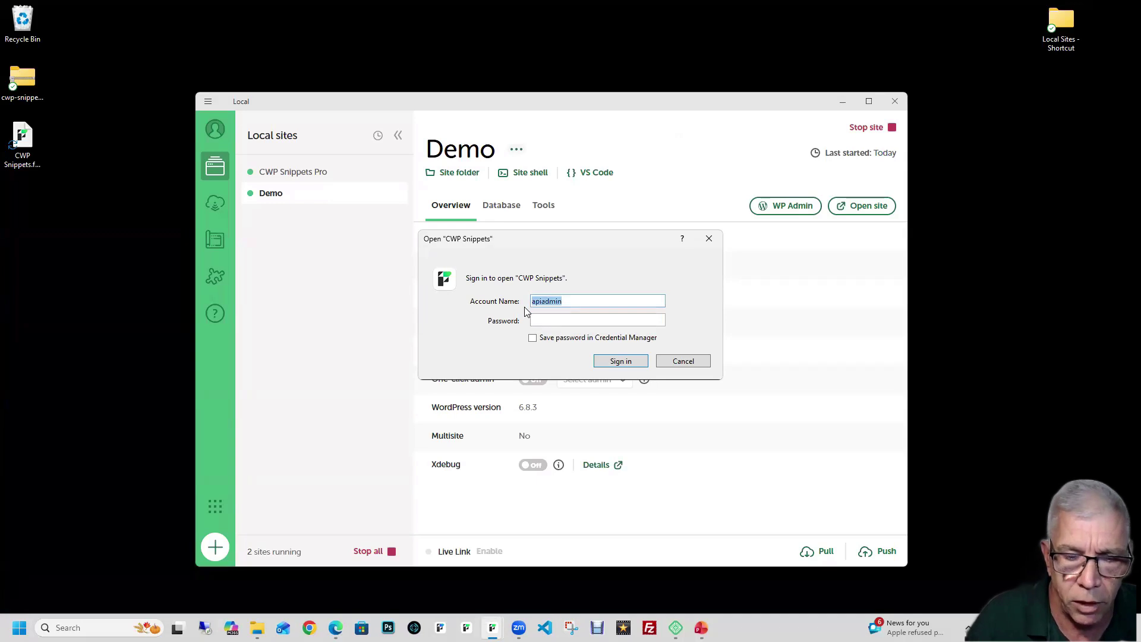
{"action": "left_click", "coordinate": [336, 628]}
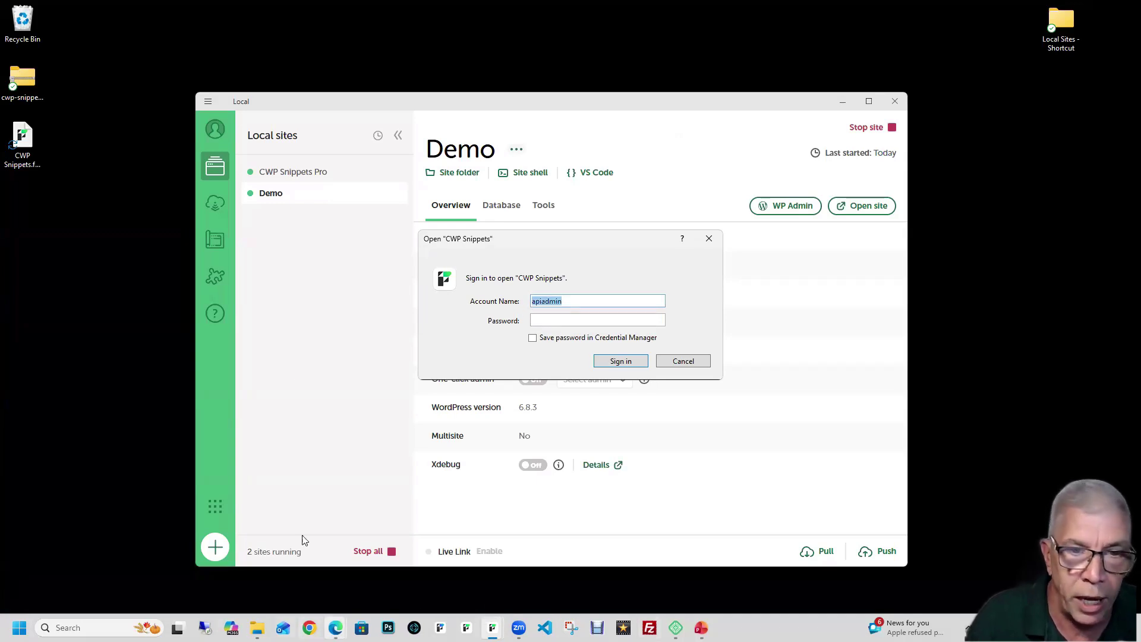
{"action": "left_click", "coordinate": [339, 545]}
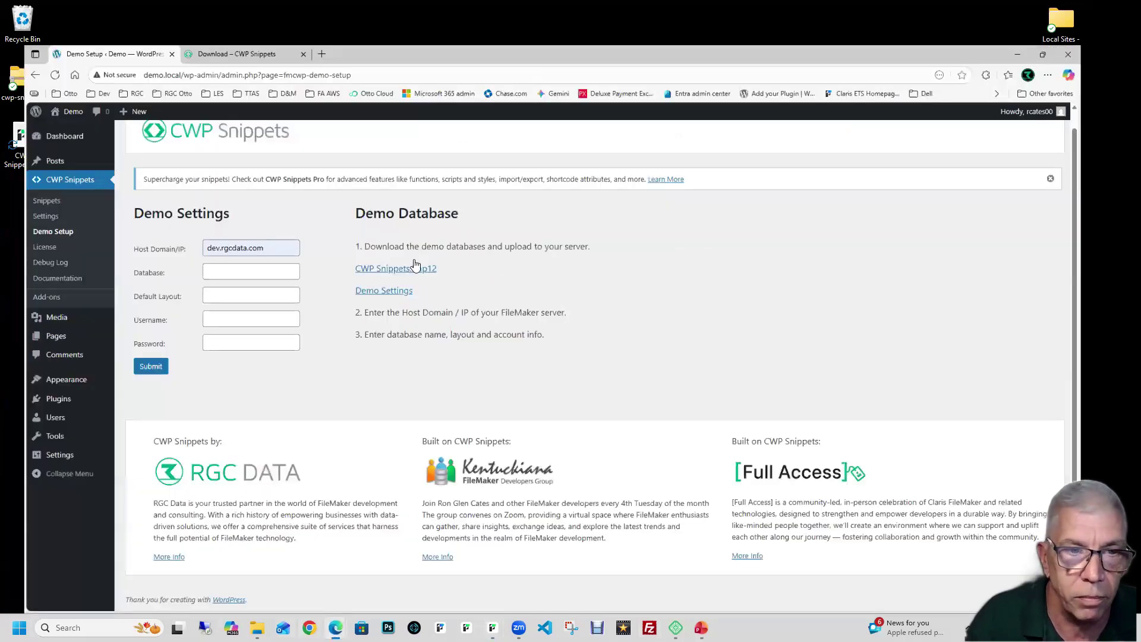
{"action": "left_click", "coordinate": [416, 267]}
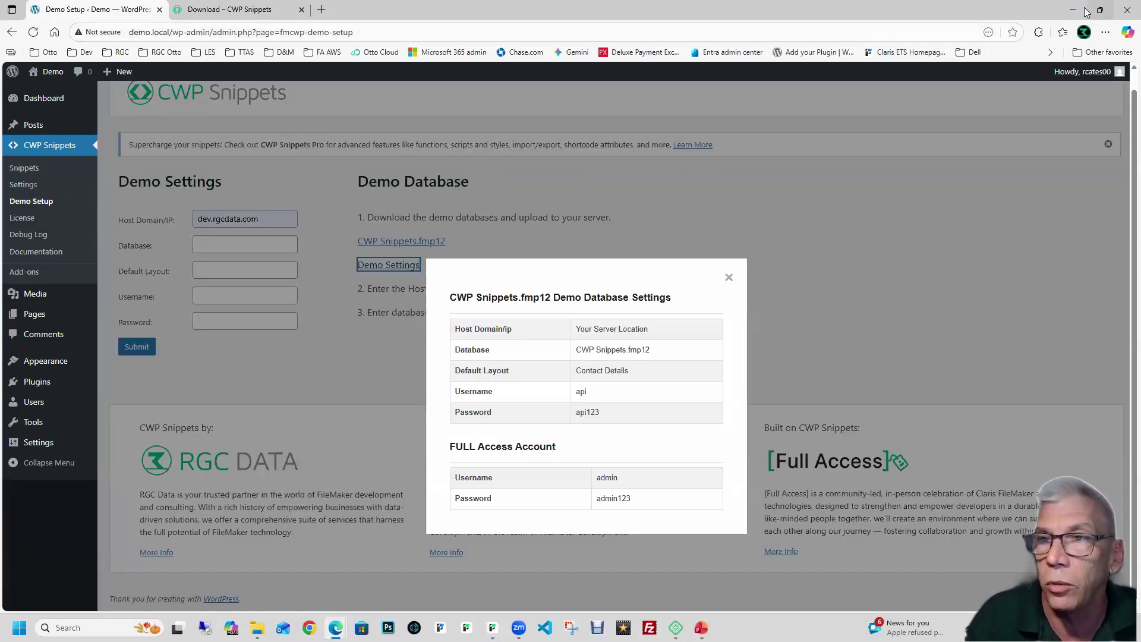
{"action": "left_click", "coordinate": [1100, 10]}
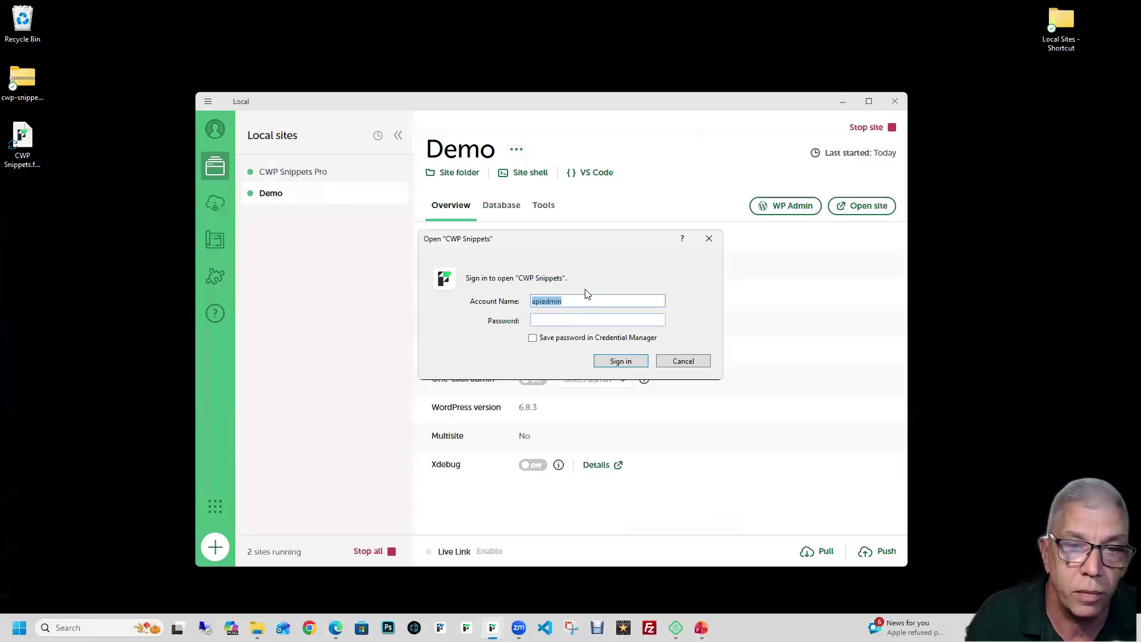
Step: Enter the full-access account name and password and sign in to CWP Snippets
{"action": "left_click_drag", "start_coordinate": [563, 301], "coordinate": [513, 306]}
{"action": "type", "text": "admin"}
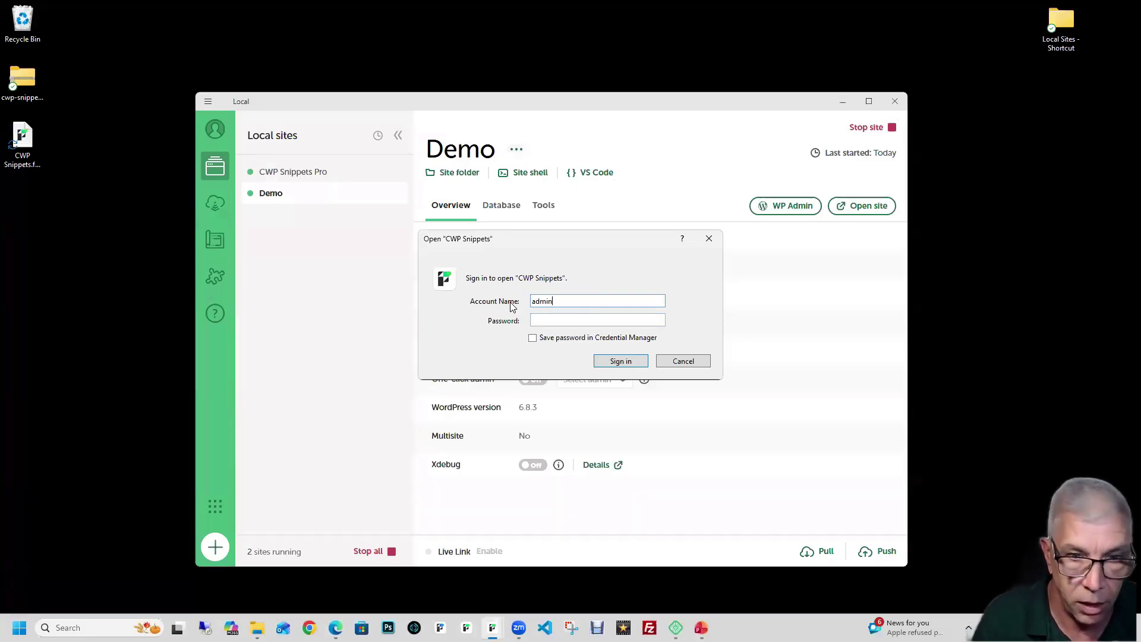
{"action": "key", "text": "Tab"}
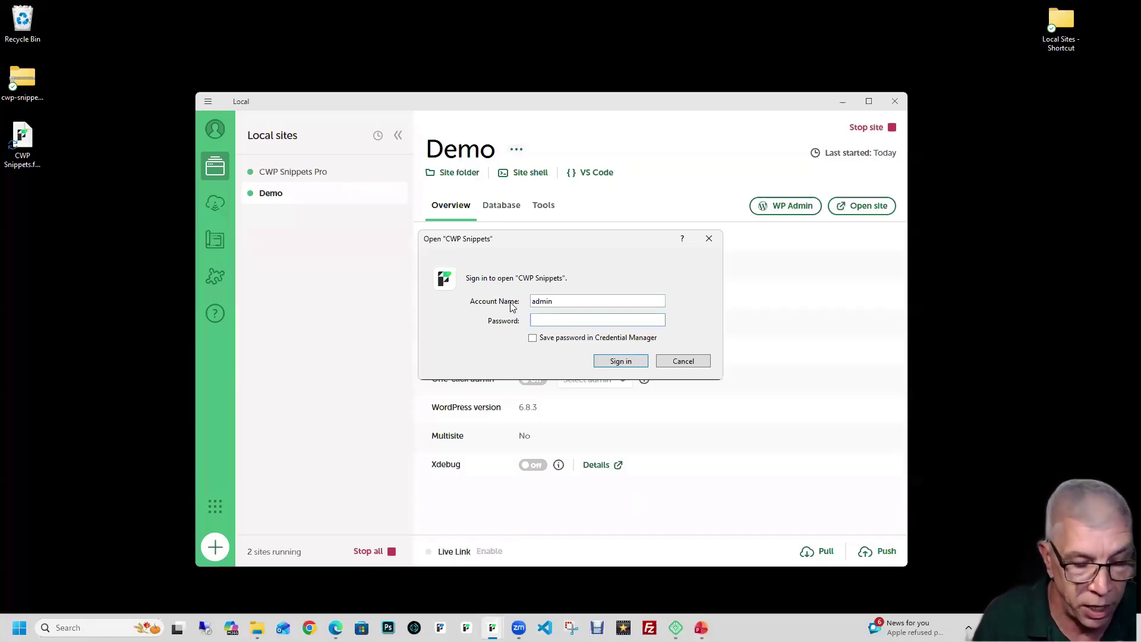
{"action": "type", "text": "•••••••"}
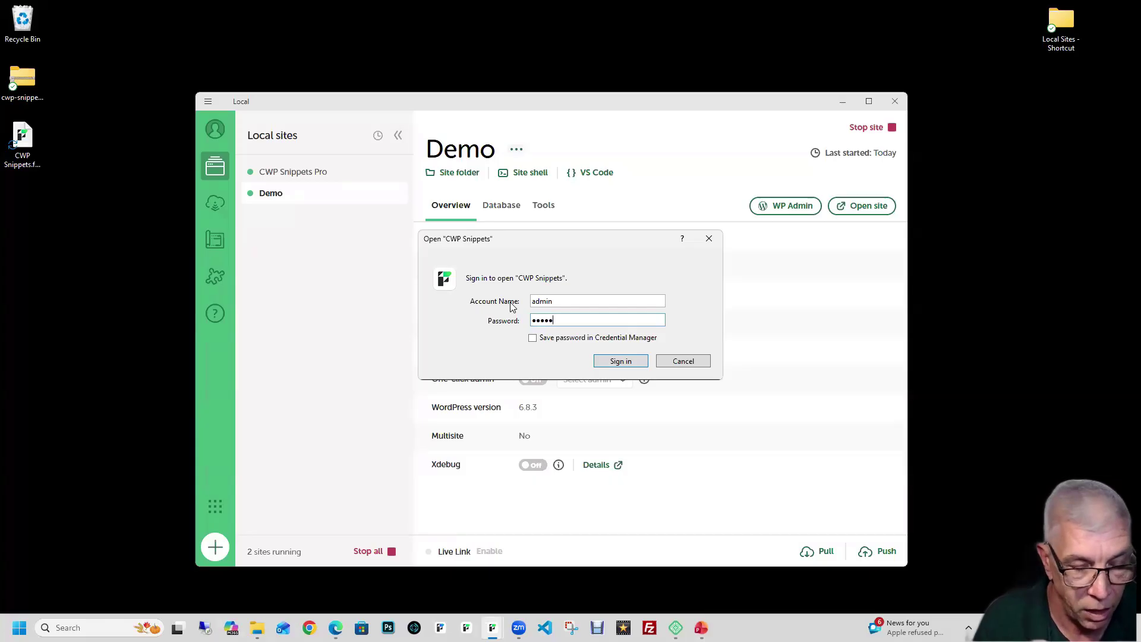
{"action": "type", "text": "•"}
{"action": "left_click", "coordinate": [612, 362]}
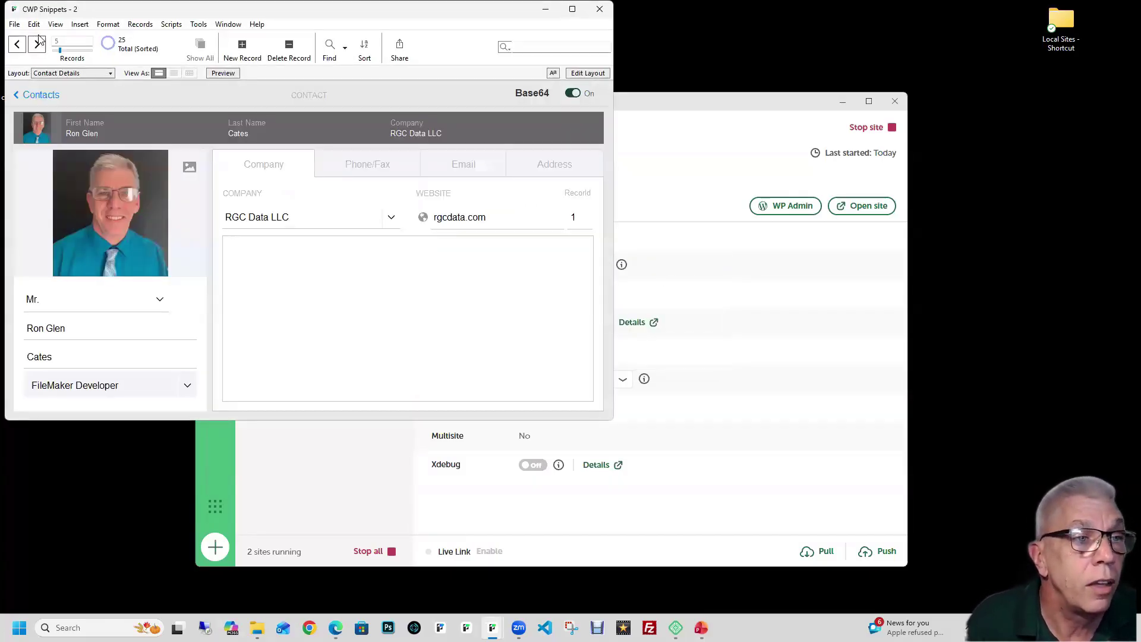
Step: Open File > Manage > Security, select the api account, and open Advanced Settings
{"action": "left_click", "coordinate": [13, 25]}
{"action": "mouse_move", "coordinate": [36, 80]}
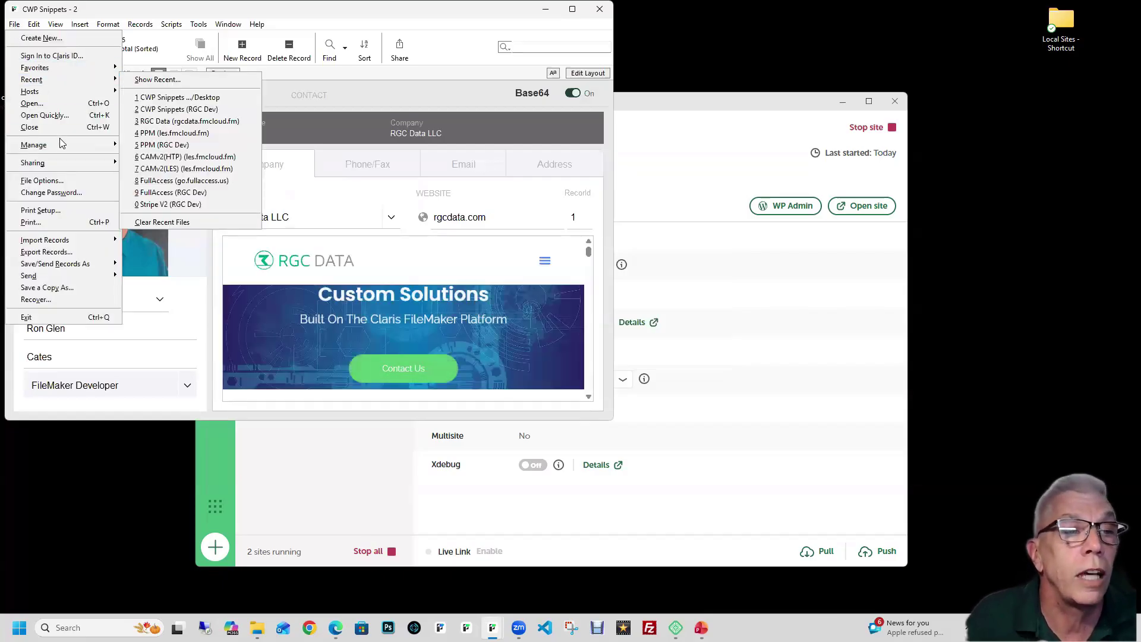
{"action": "mouse_move", "coordinate": [66, 153]}
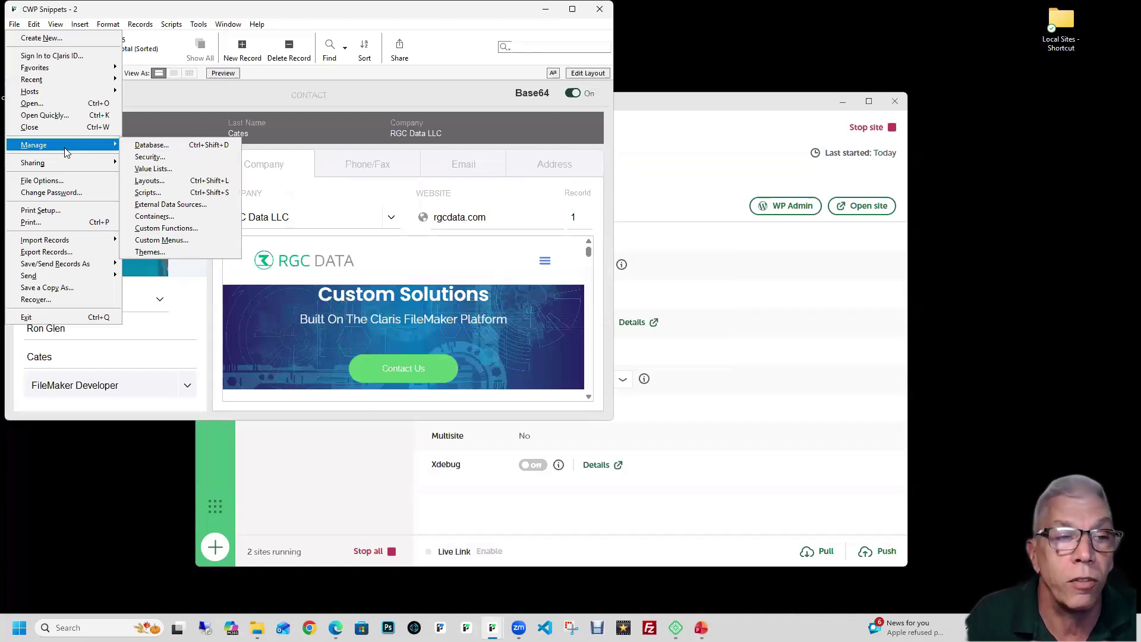
{"action": "left_click", "coordinate": [150, 157]}
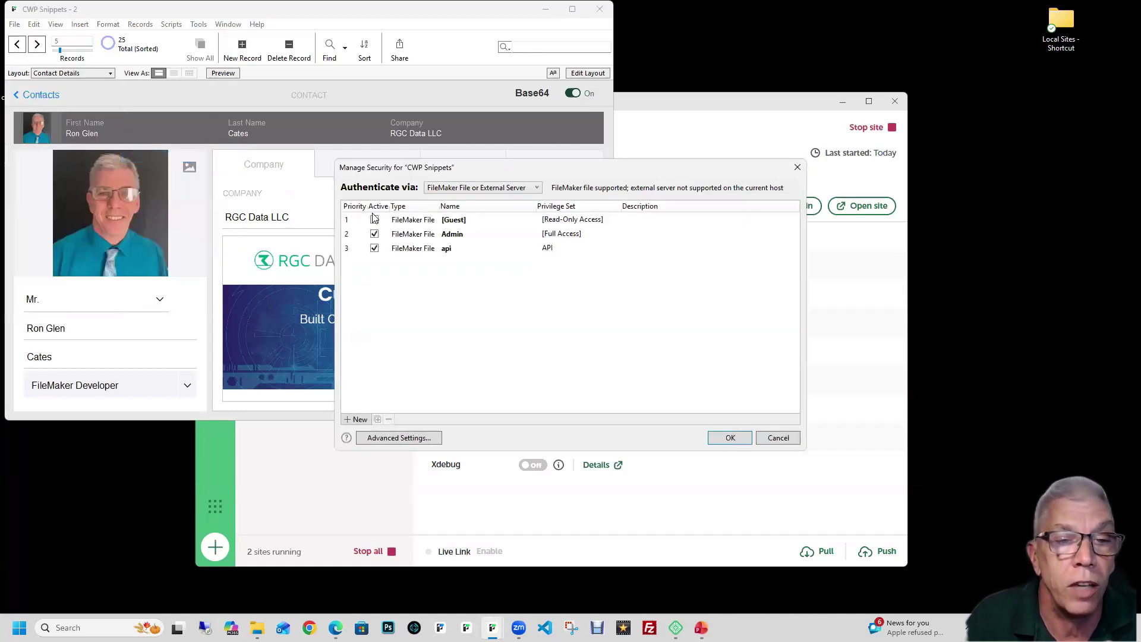
{"action": "left_click", "coordinate": [458, 250]}
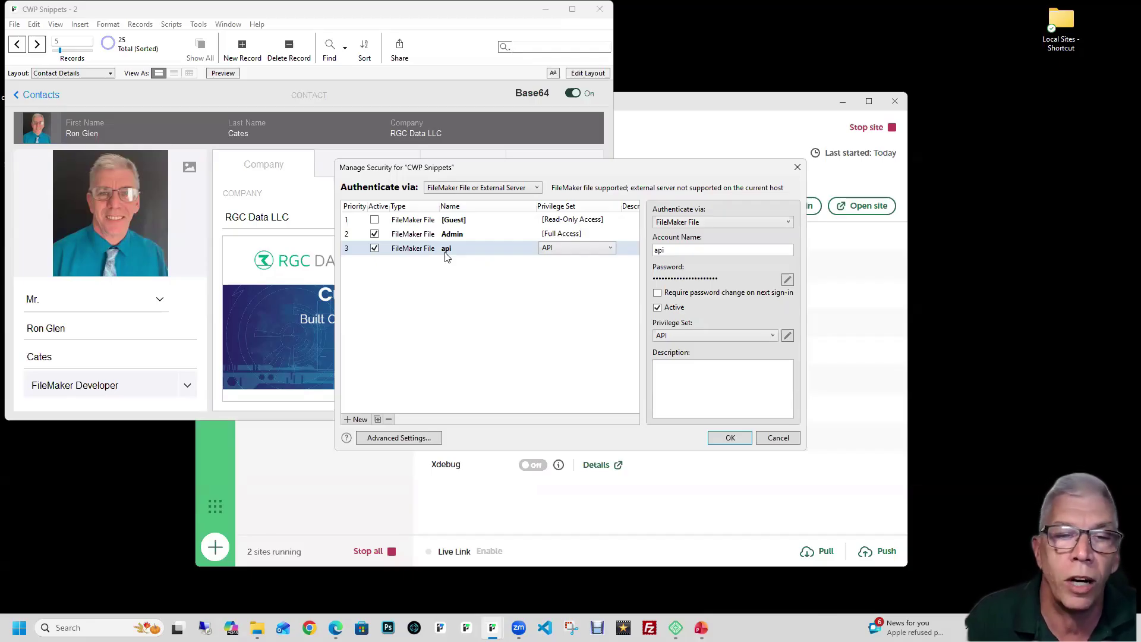
{"action": "left_click", "coordinate": [400, 443]}
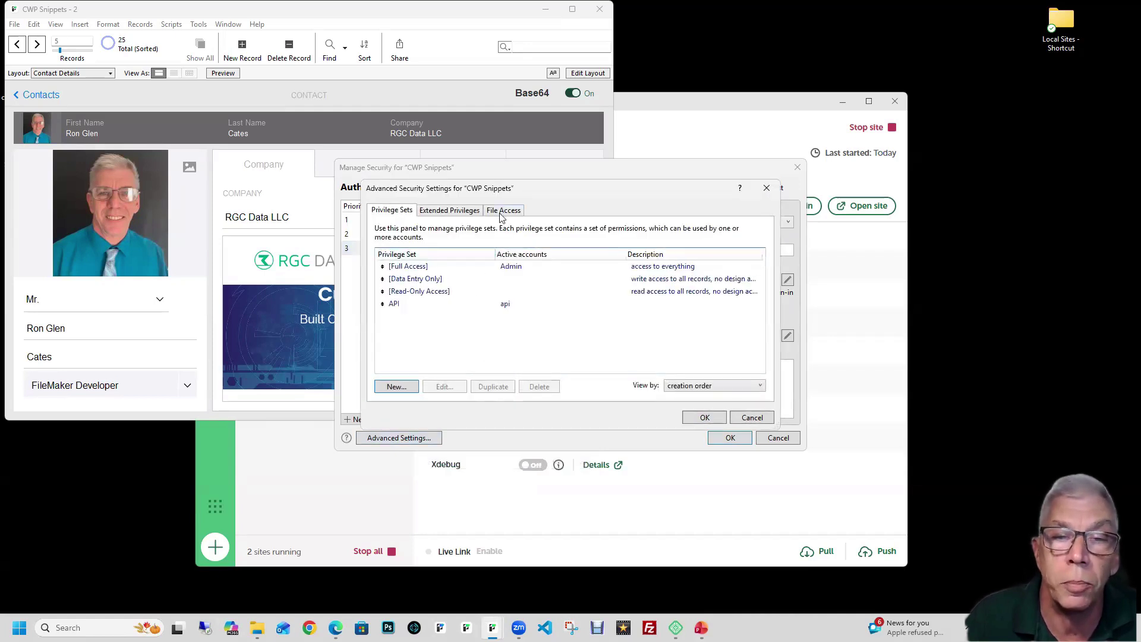
Step: Review File Access, Extended Privileges, and the API privilege set's Data API access
{"action": "left_click", "coordinate": [502, 214]}
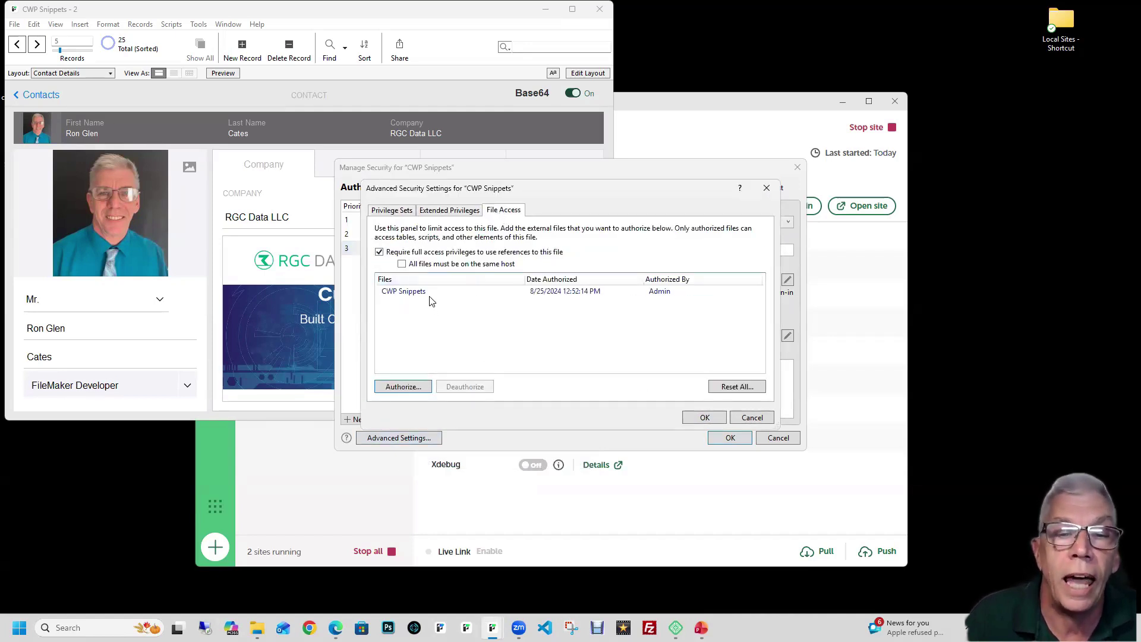
{"action": "left_click", "coordinate": [445, 211]}
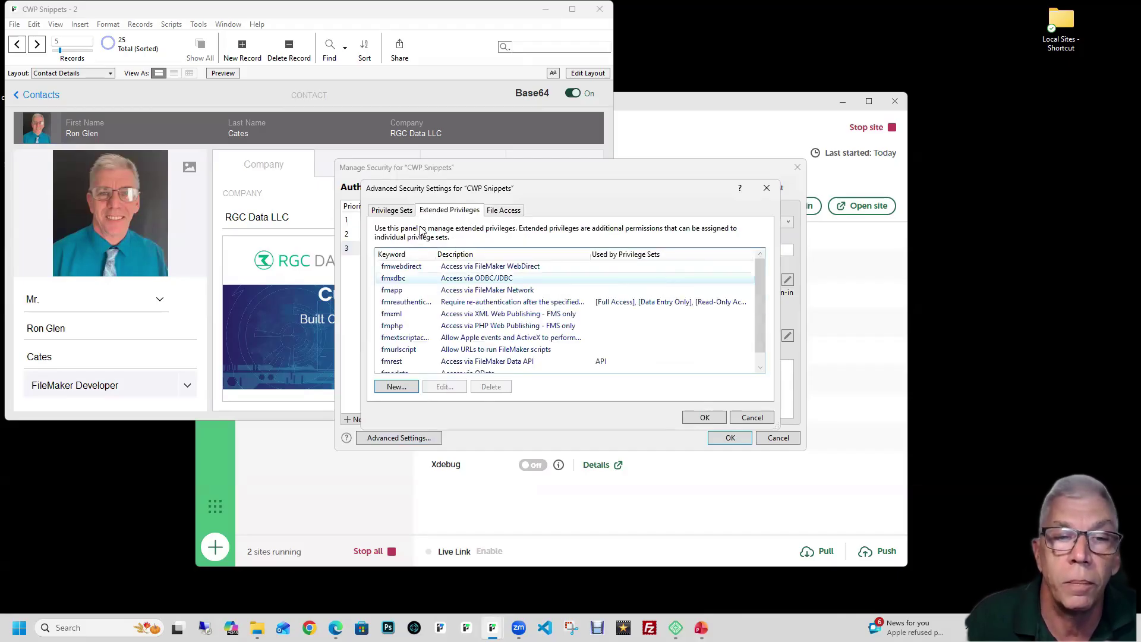
{"action": "left_click", "coordinate": [388, 212]}
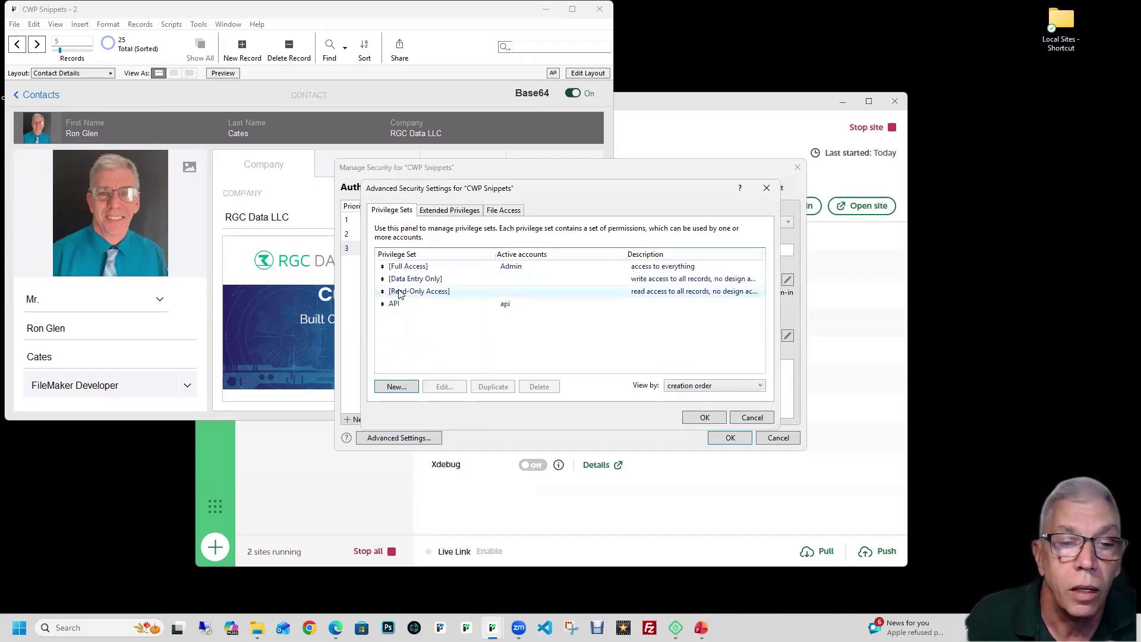
{"action": "double_click", "coordinate": [396, 305]}
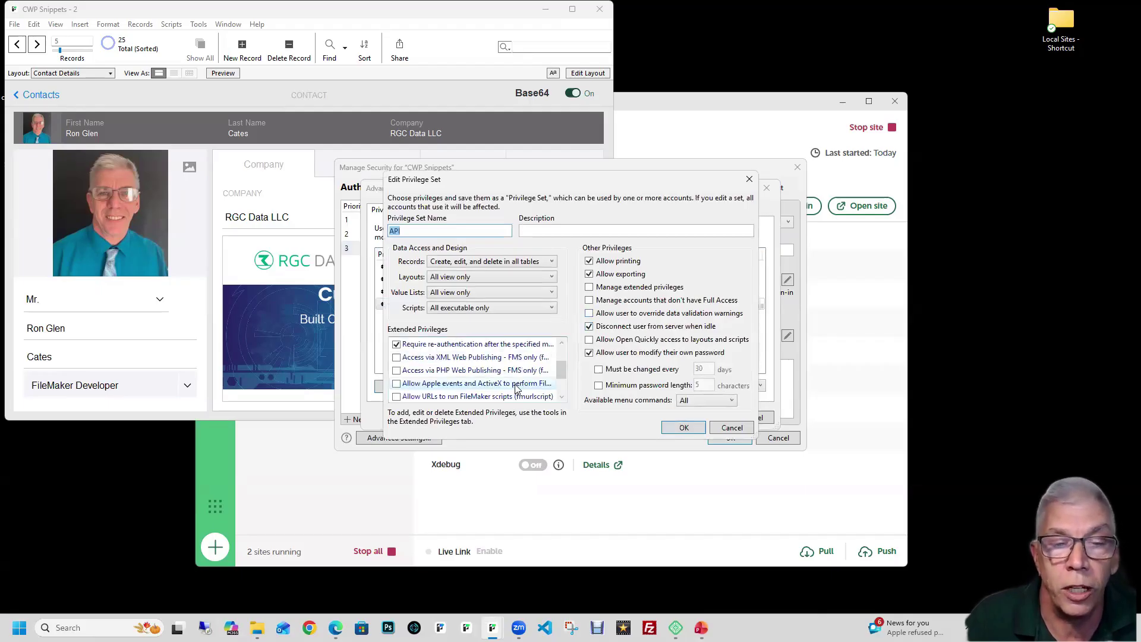
{"action": "scroll", "coordinate": [481, 380], "scroll_direction": "down", "scroll_amount": 1}
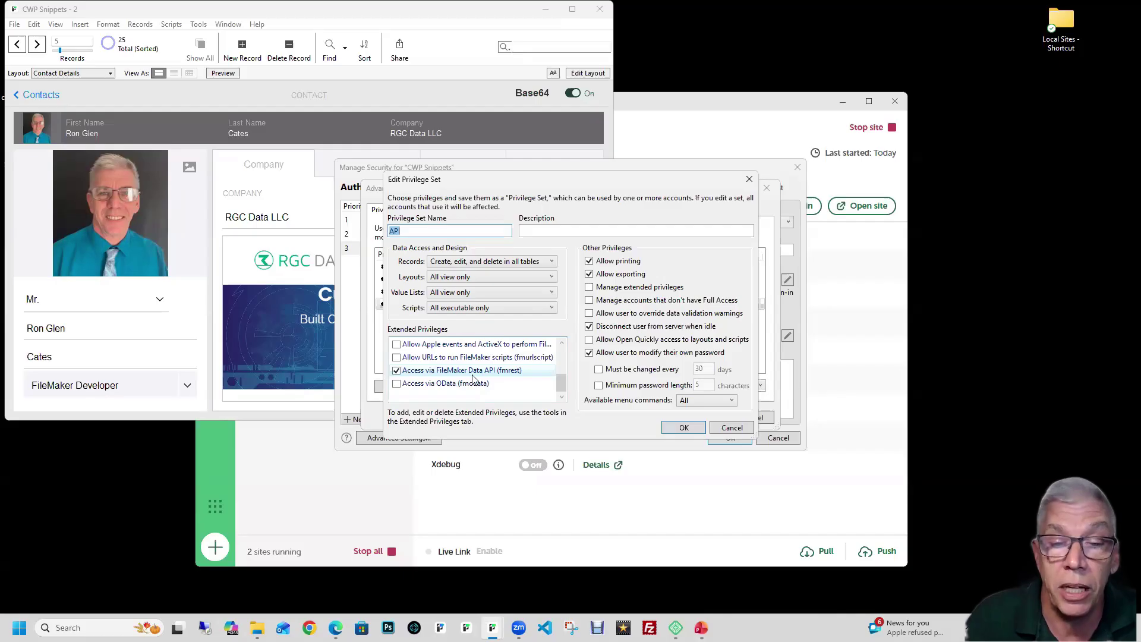
{"action": "left_click", "coordinate": [684, 427]}
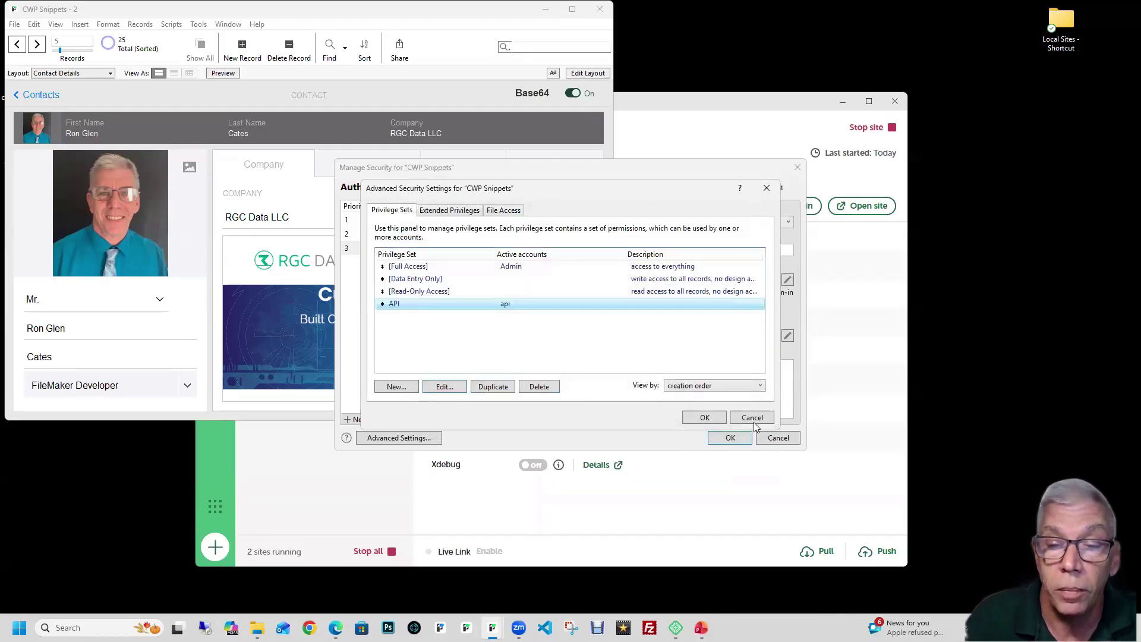
Step: Cancel the advanced and security dialogs, discarding all changes
{"action": "left_click", "coordinate": [752, 420]}
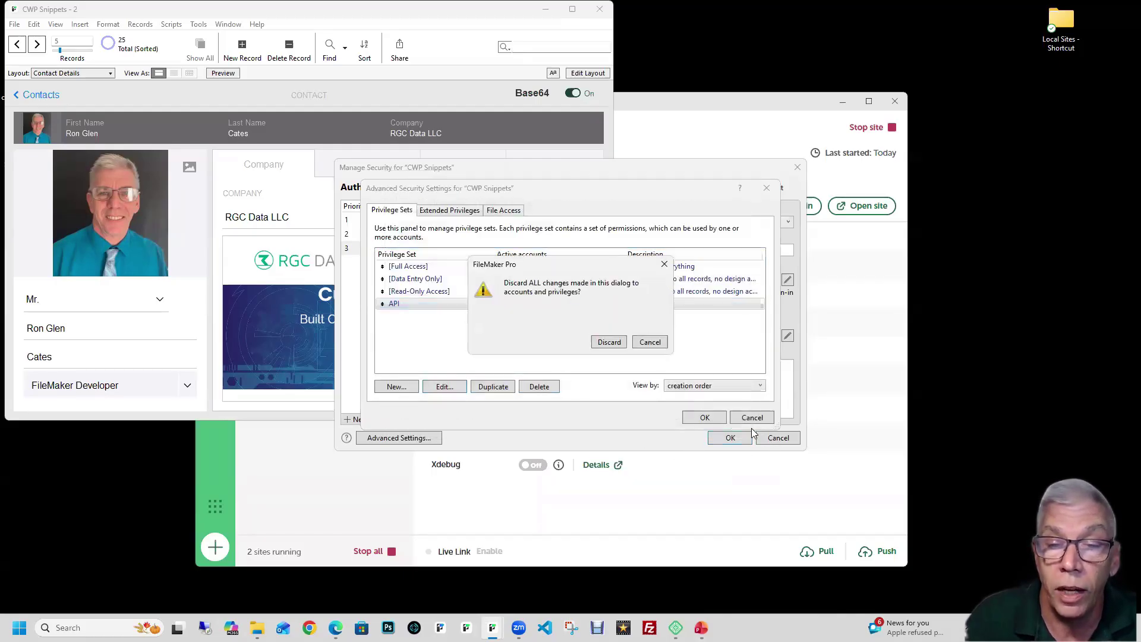
{"action": "left_click", "coordinate": [609, 343]}
{"action": "left_click", "coordinate": [782, 442]}
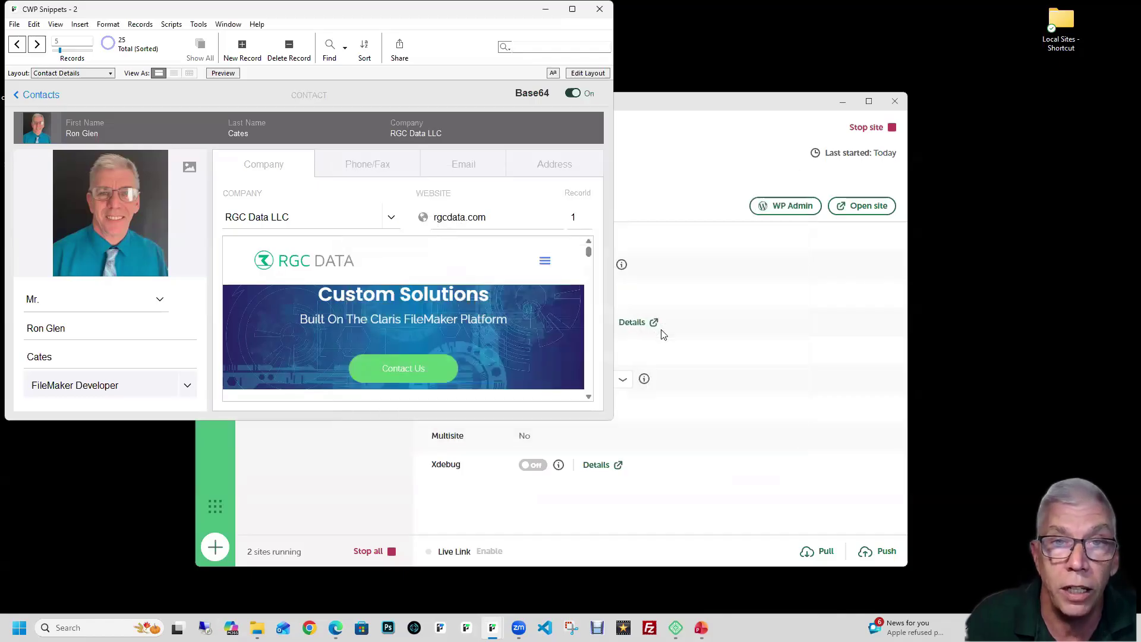
{"action": "left_click", "coordinate": [599, 10]}
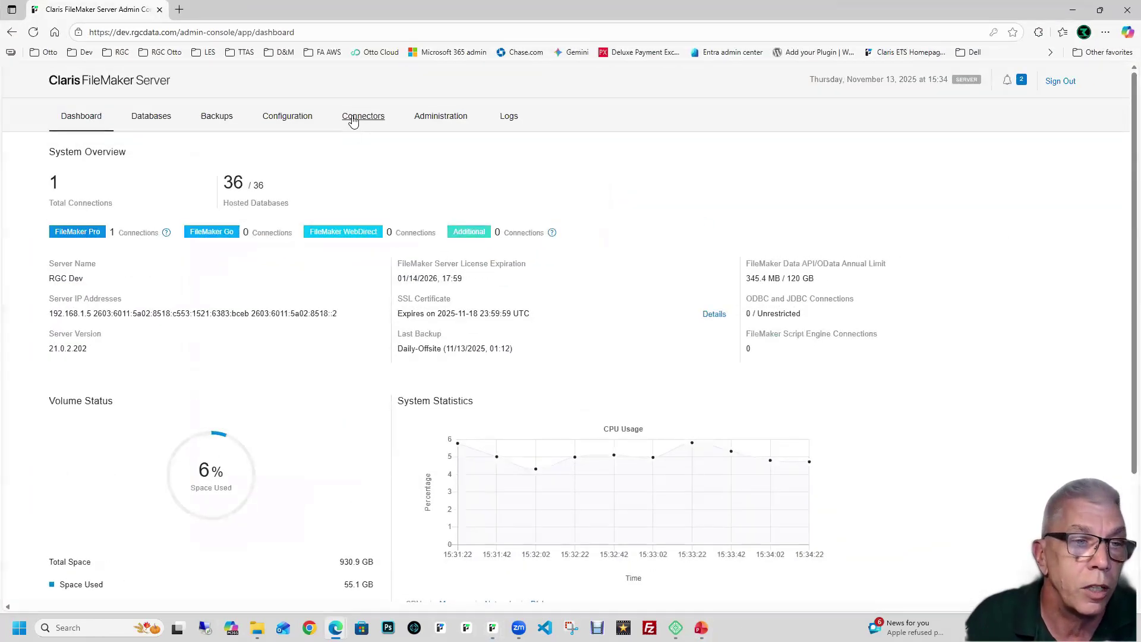
{"action": "left_click", "coordinate": [353, 117]}
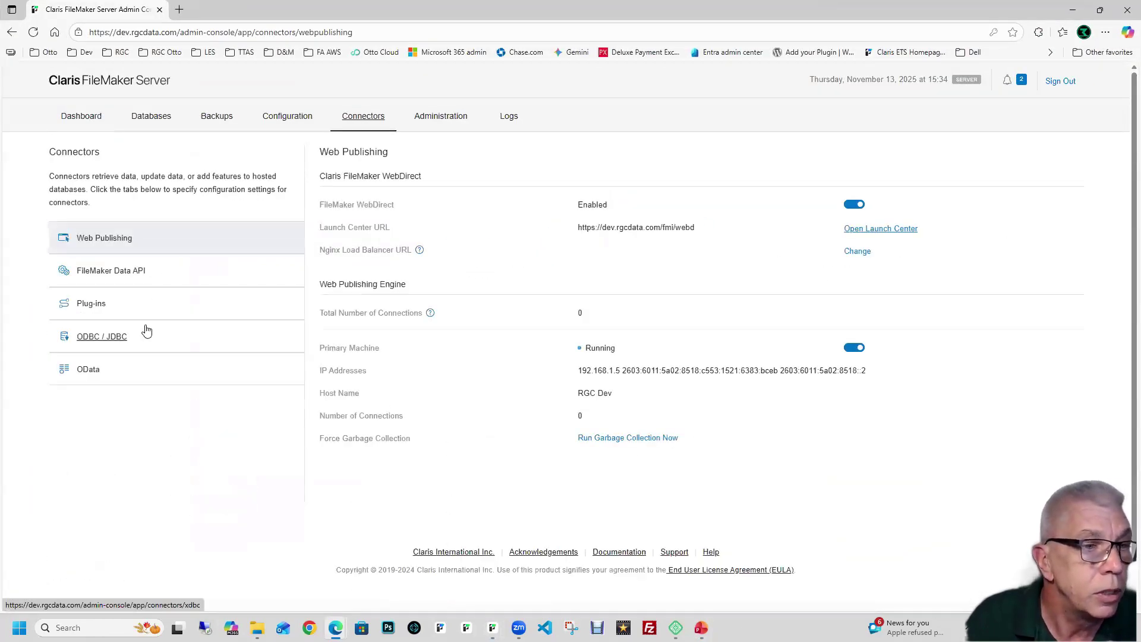
{"action": "left_click", "coordinate": [145, 272]}
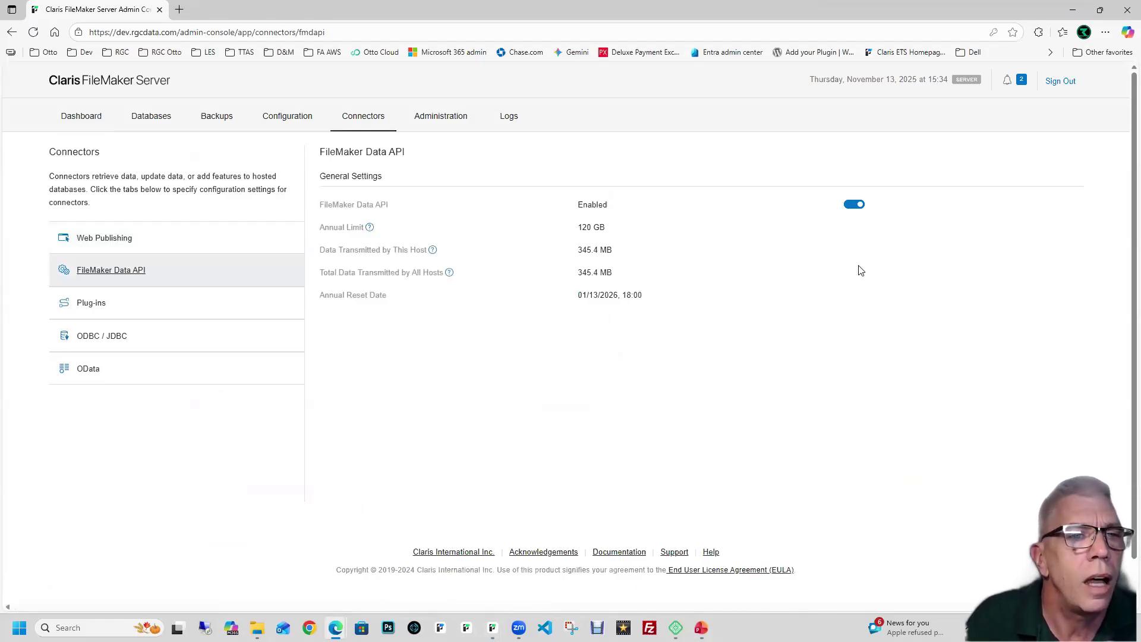
{"action": "left_click", "coordinate": [85, 119]}
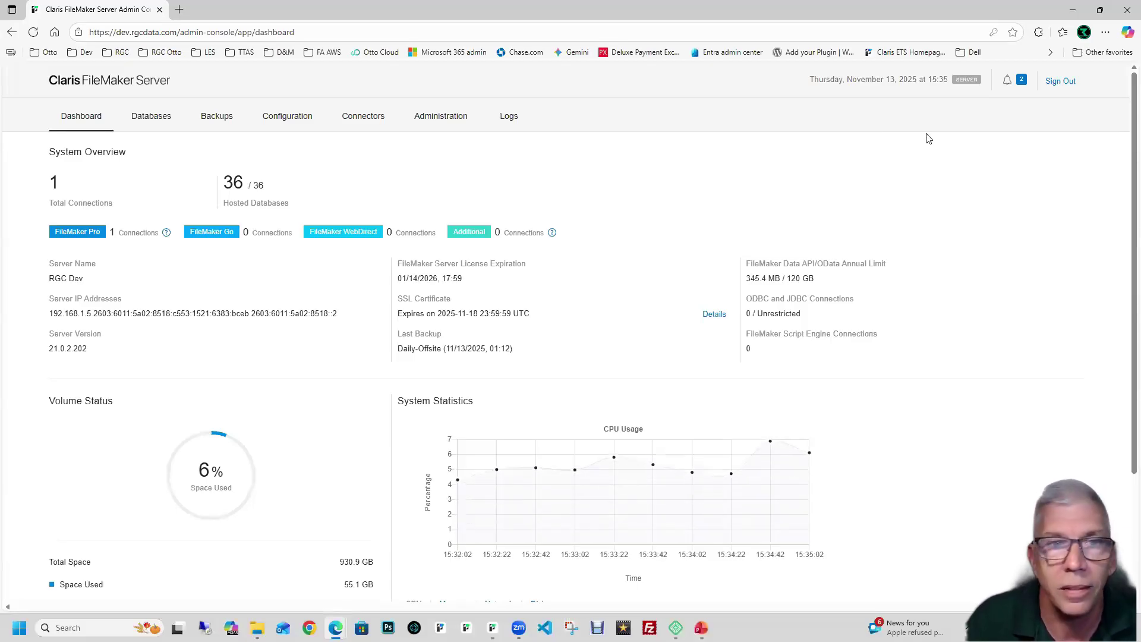
{"action": "left_click", "coordinate": [383, 119]}
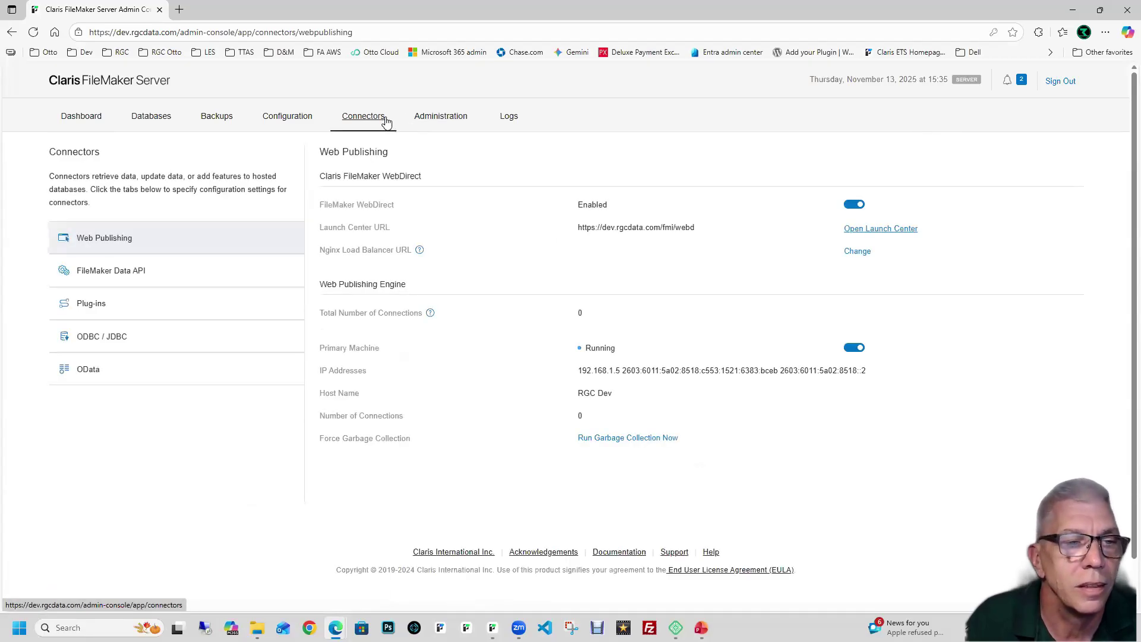
{"action": "left_click", "coordinate": [137, 273]}
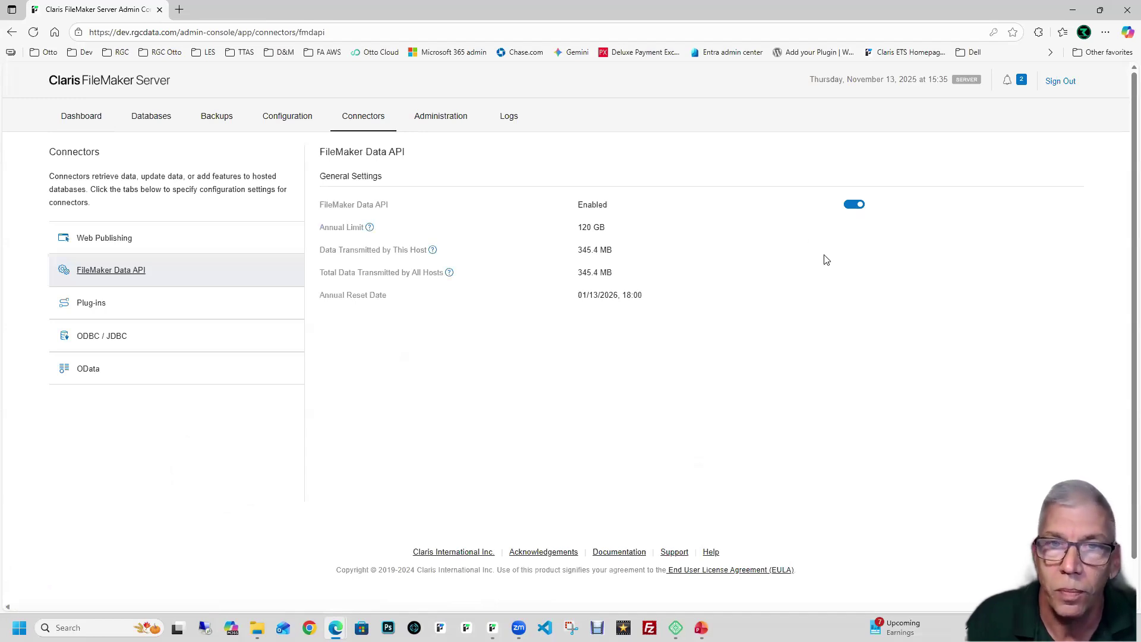
{"action": "left_click", "coordinate": [1125, 15]}
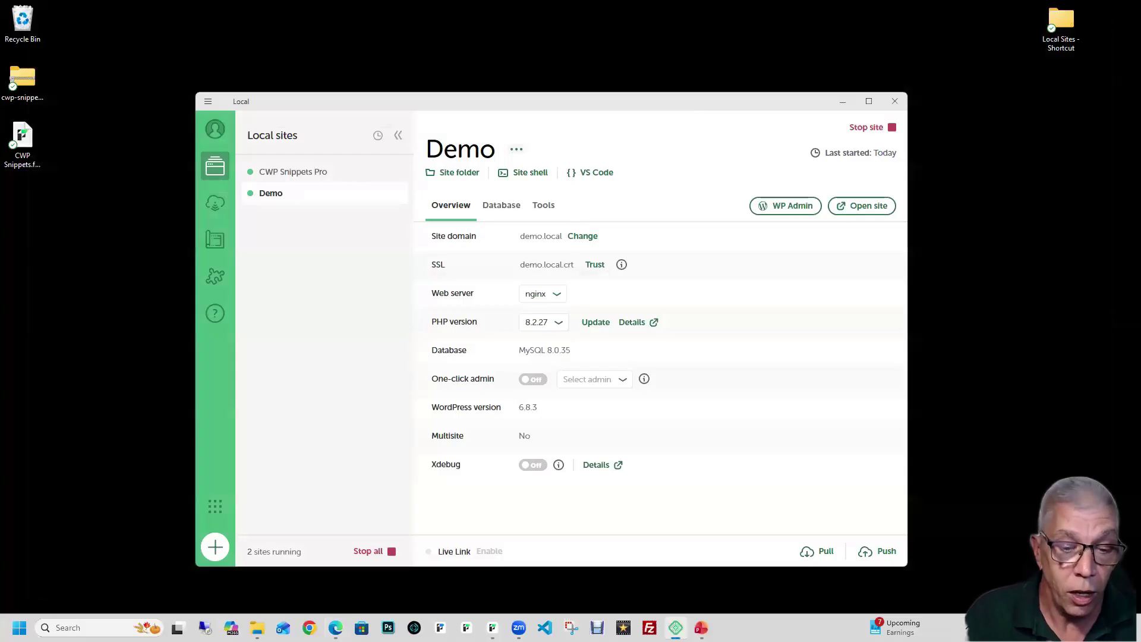
Step: Bring the Demo Setup window forward and close the database settings popup
{"action": "mouse_move", "coordinate": [492, 627]}
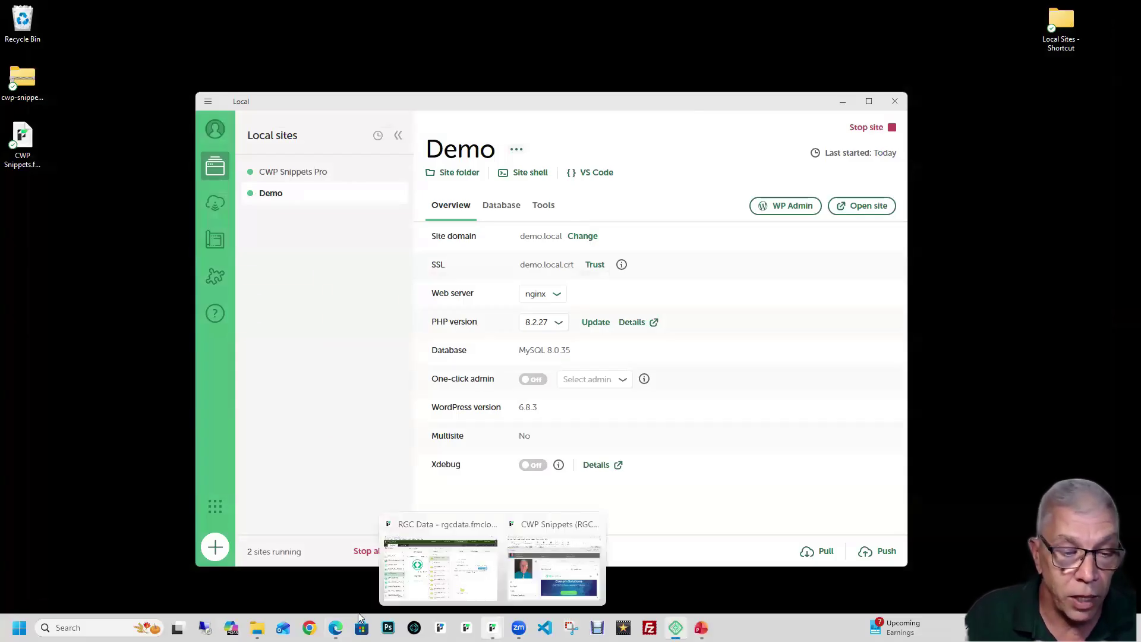
{"action": "mouse_move", "coordinate": [336, 627]}
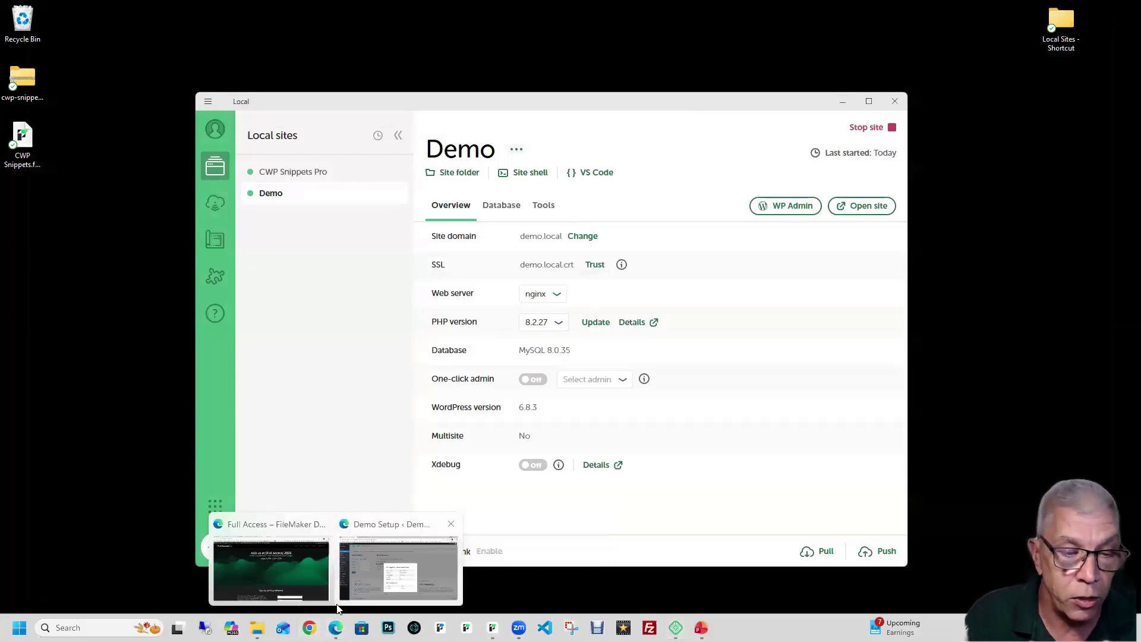
{"action": "left_click", "coordinate": [381, 571]}
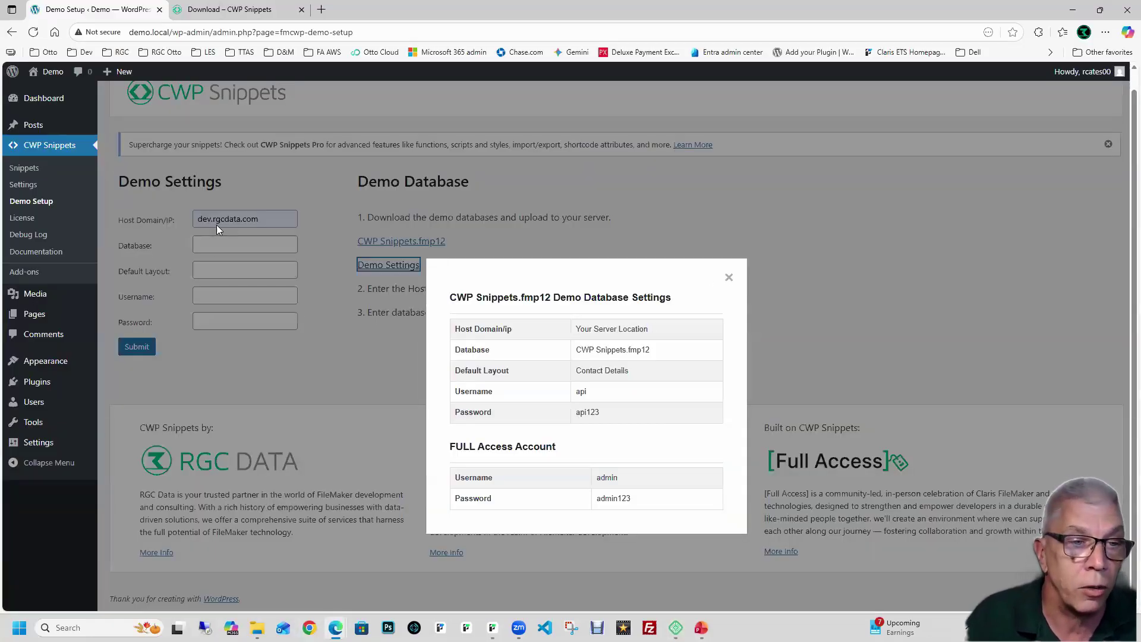
{"action": "left_click", "coordinate": [729, 280]}
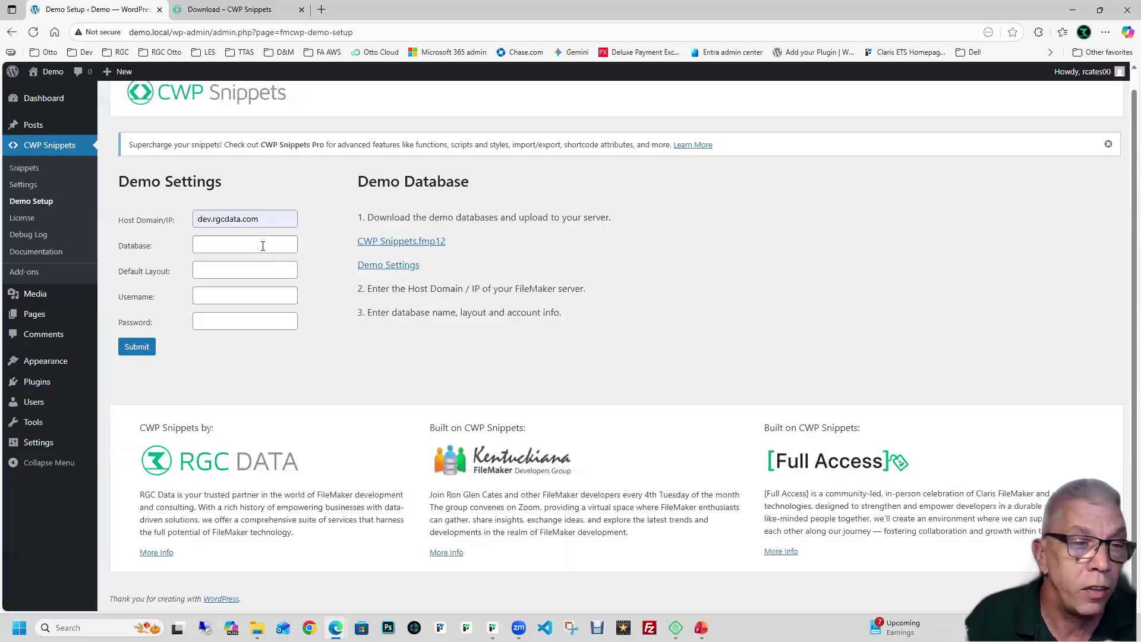
Step: Fill Database CWP Snippets, Default Layout Contact Details, the API username and password, and submit
{"action": "left_click", "coordinate": [269, 248]}
{"action": "left_click", "coordinate": [253, 279]}
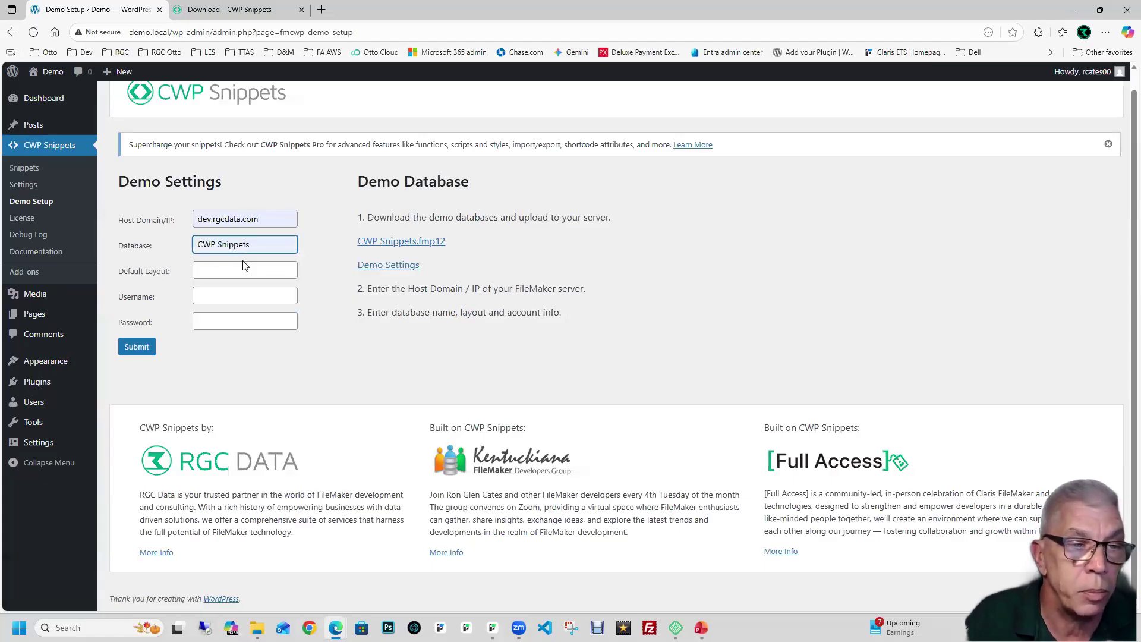
{"action": "left_click", "coordinate": [242, 273]}
{"action": "left_click", "coordinate": [249, 311]}
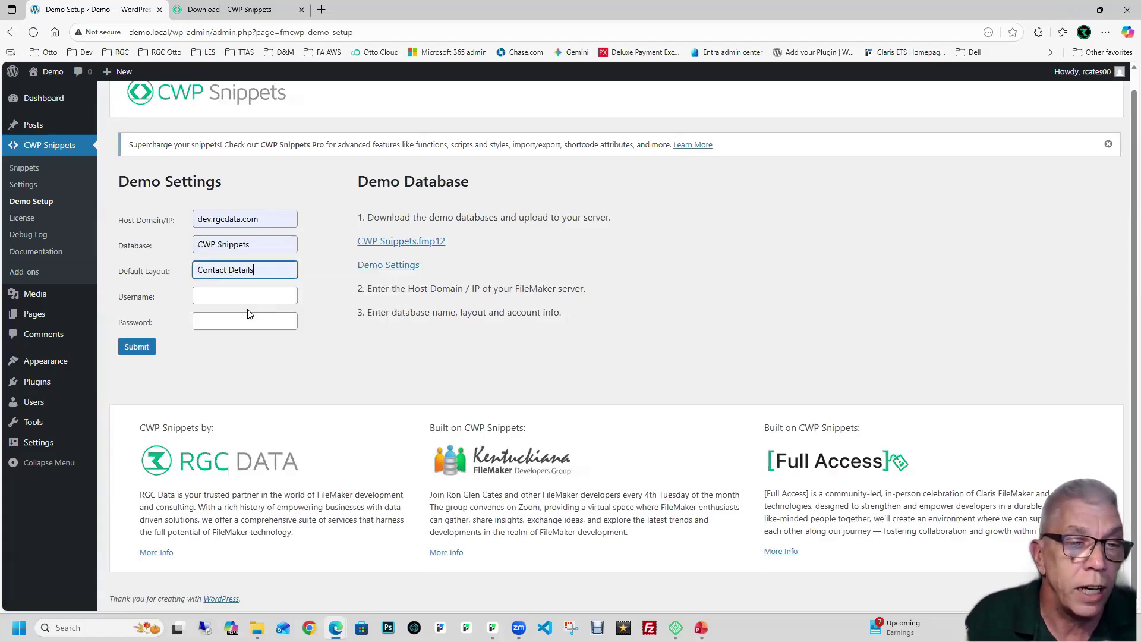
{"action": "left_click", "coordinate": [240, 296]}
{"action": "left_click", "coordinate": [241, 362]}
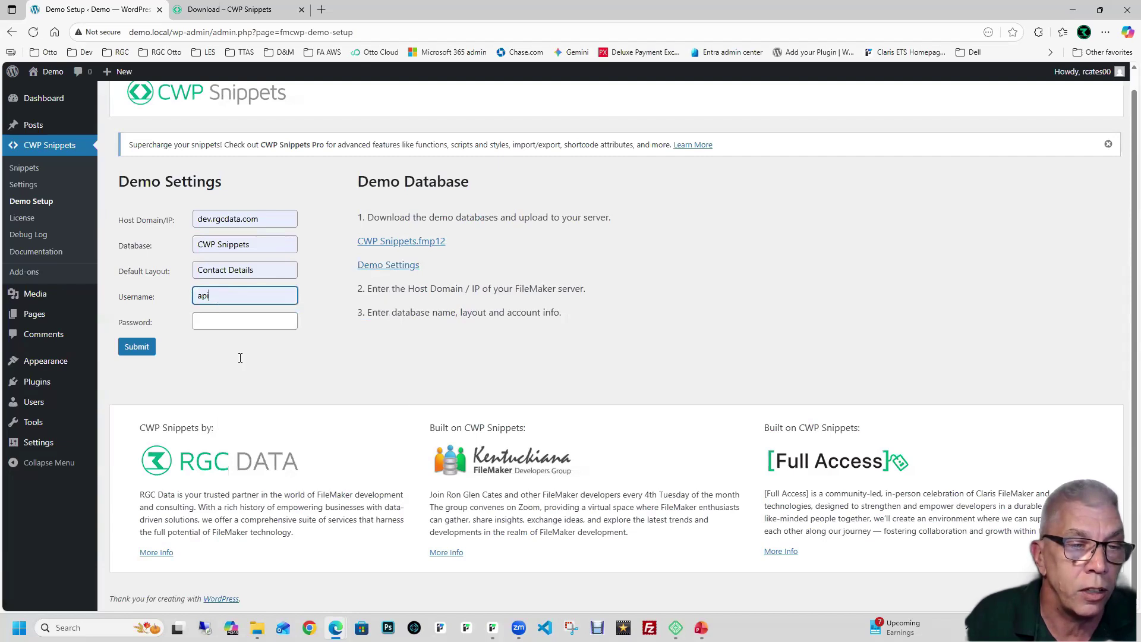
{"action": "key", "text": "Tab"}
{"action": "type", "text": "••"}
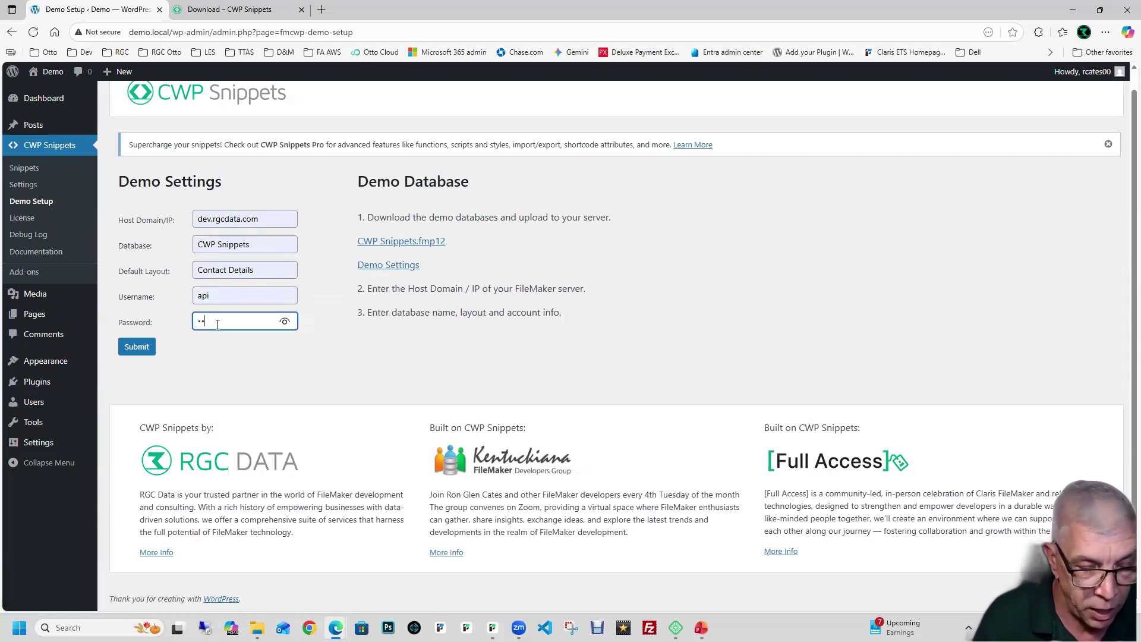
{"action": "type", "text": "•••"}
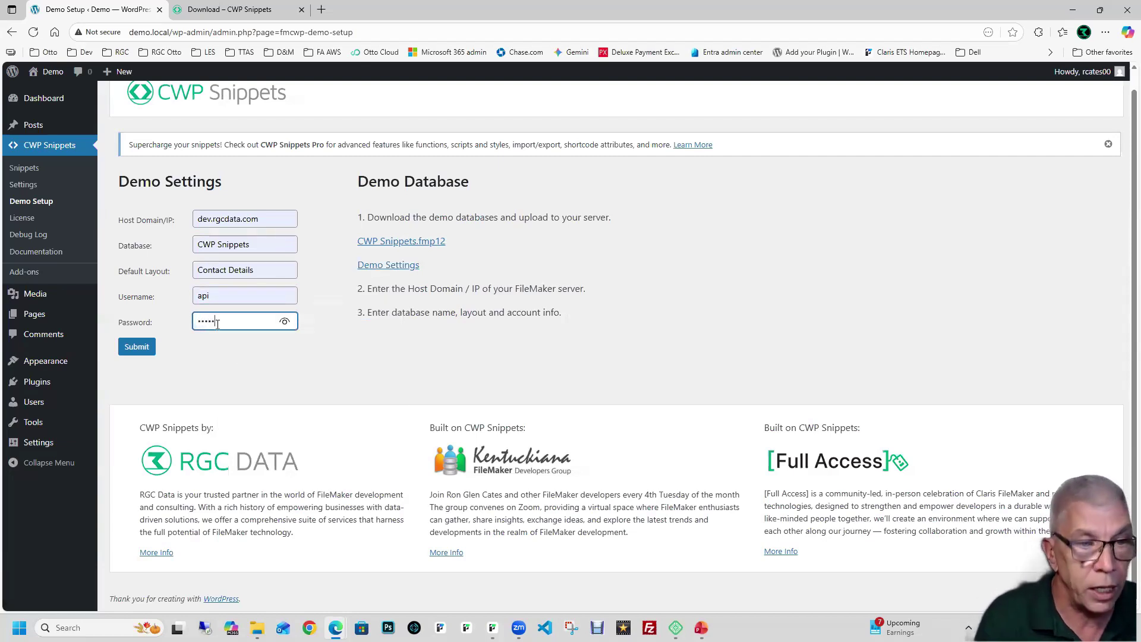
{"action": "left_click", "coordinate": [137, 351]}
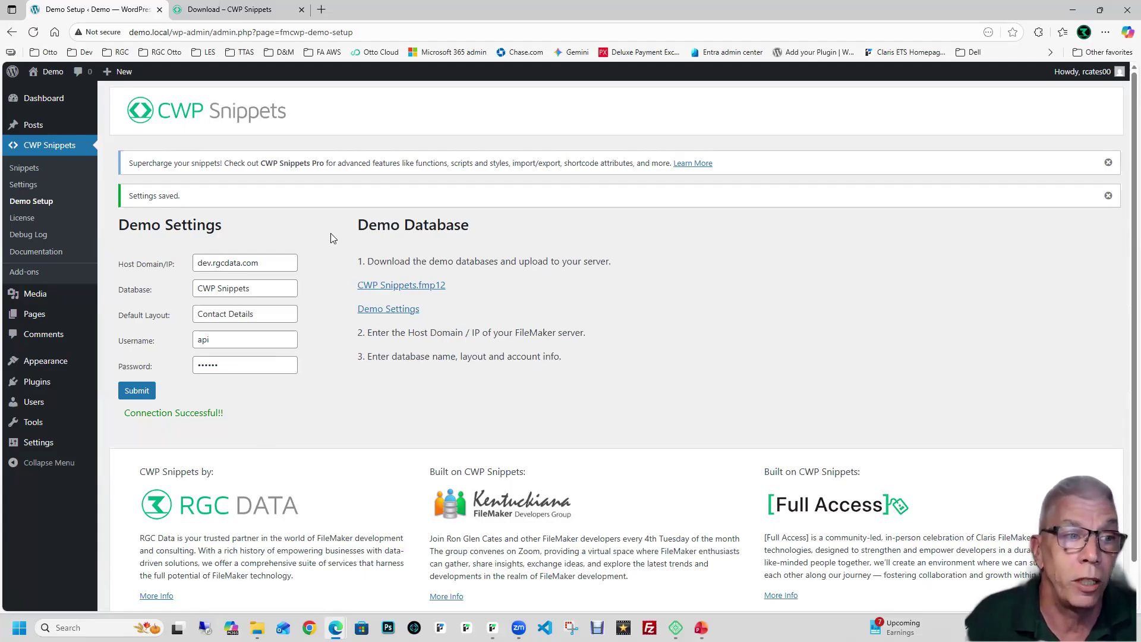
Step: After the Connection Successful message, open the CWP Snippets snippet list
{"action": "left_click", "coordinate": [33, 150]}
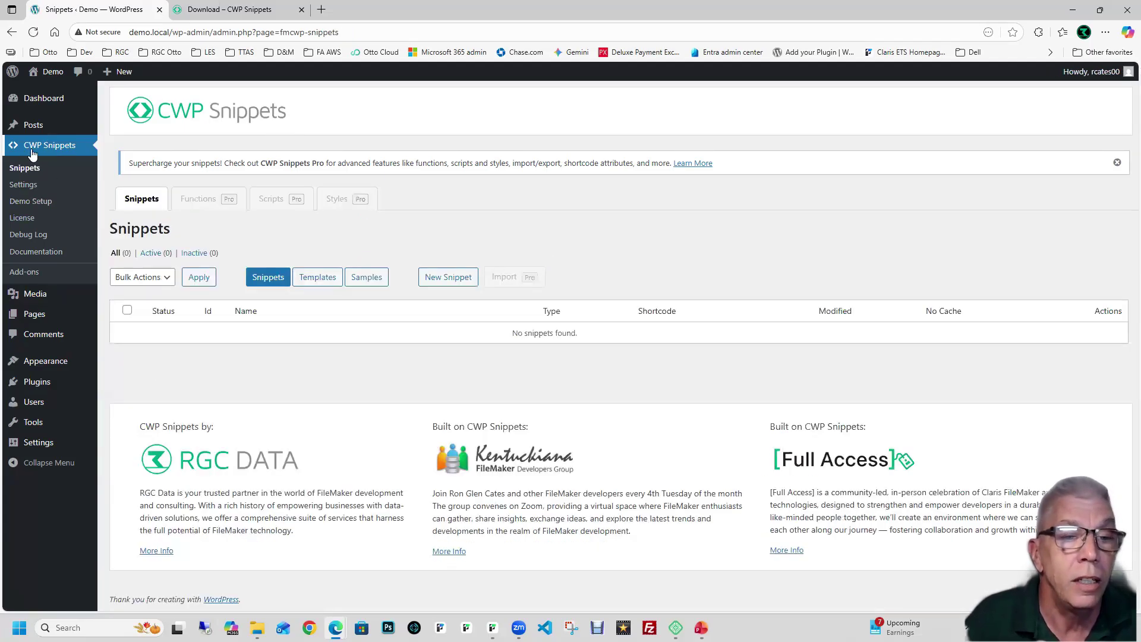
Step: Show the CWP Snippets Templates list and browse from createRecord to uploadFormDataToContainer
{"action": "left_click", "coordinate": [308, 283]}
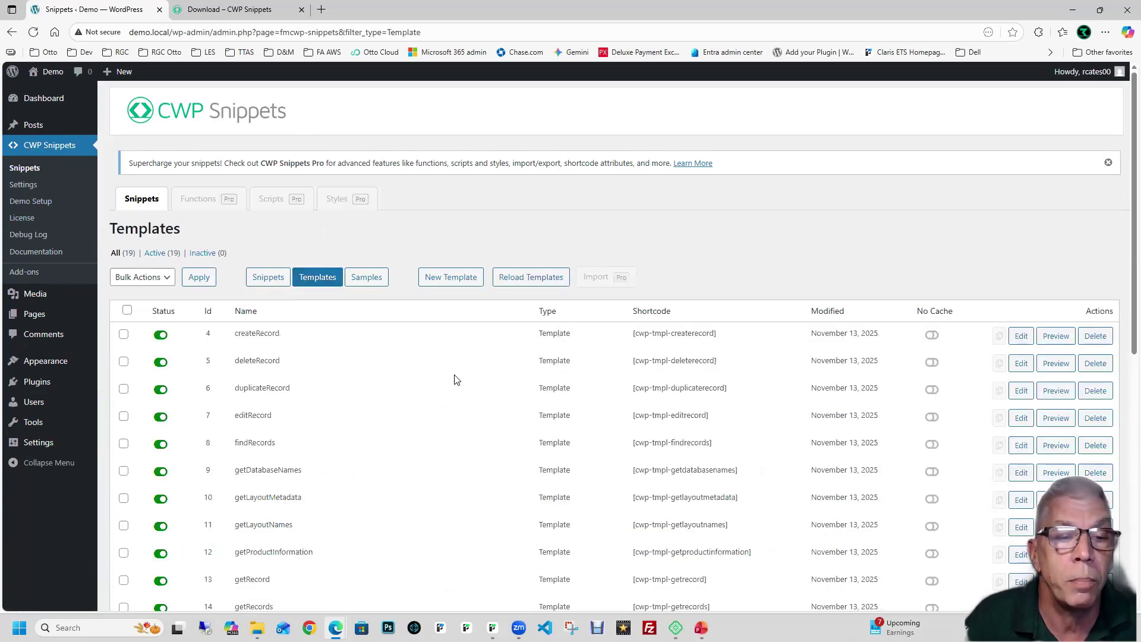
{"action": "scroll", "coordinate": [456, 379], "scroll_direction": "down", "scroll_amount": 3}
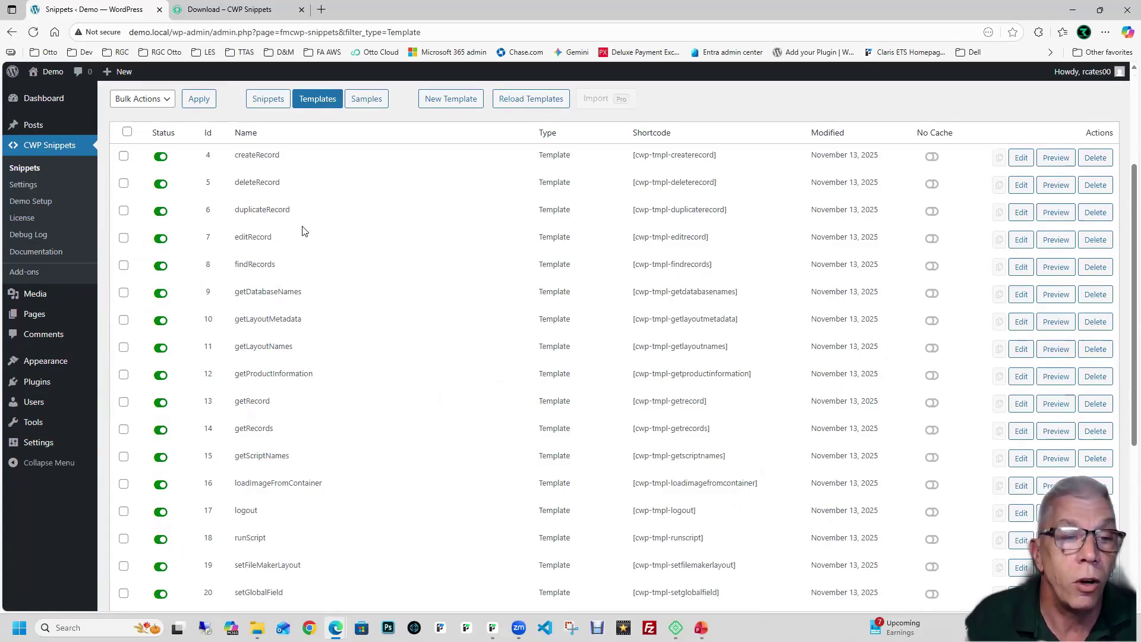
{"action": "scroll", "coordinate": [318, 242], "scroll_direction": "down", "scroll_amount": 1}
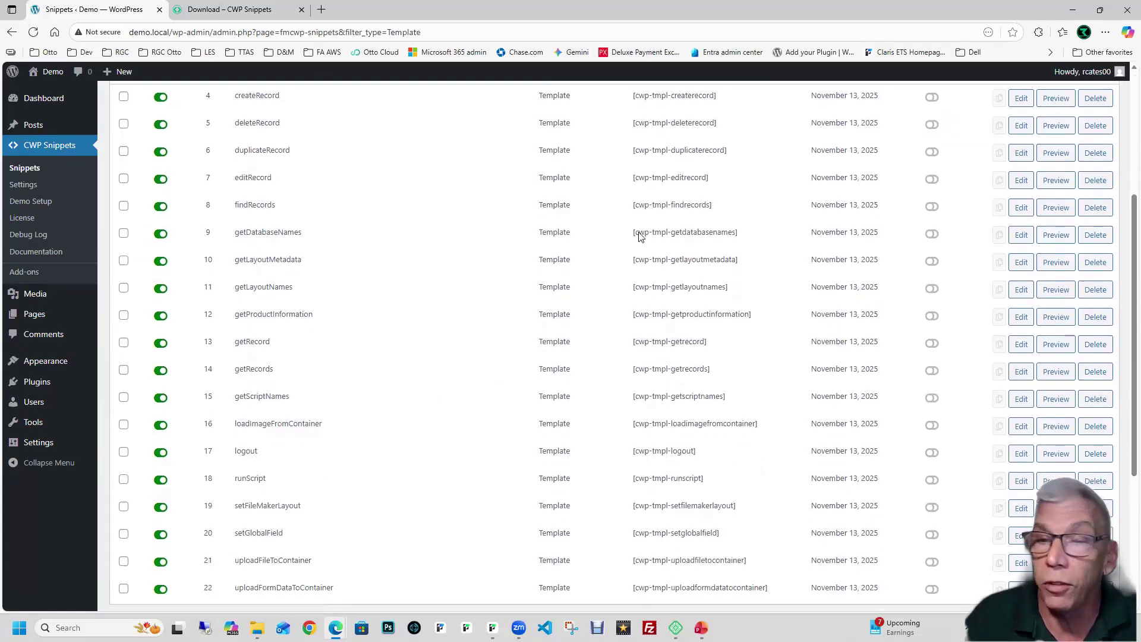
{"action": "scroll", "coordinate": [291, 252], "scroll_direction": "up", "scroll_amount": 1}
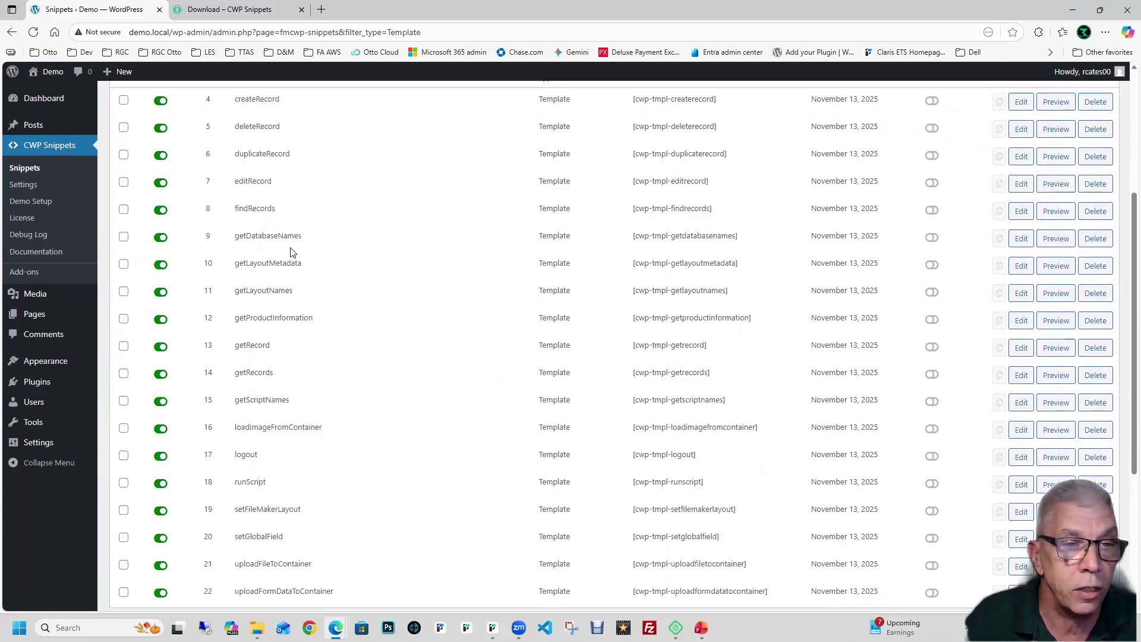
{"action": "scroll", "coordinate": [291, 252], "scroll_direction": "down", "scroll_amount": 1}
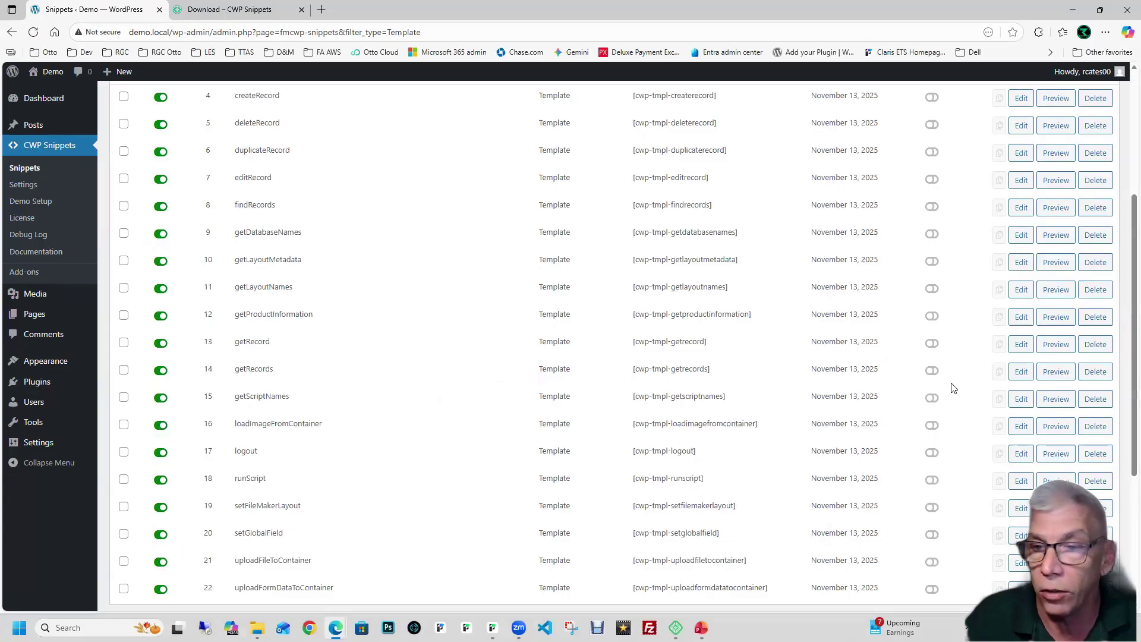
Step: Open the getRecords template, look over its code, and launch its output preview
{"action": "left_click", "coordinate": [1021, 371]}
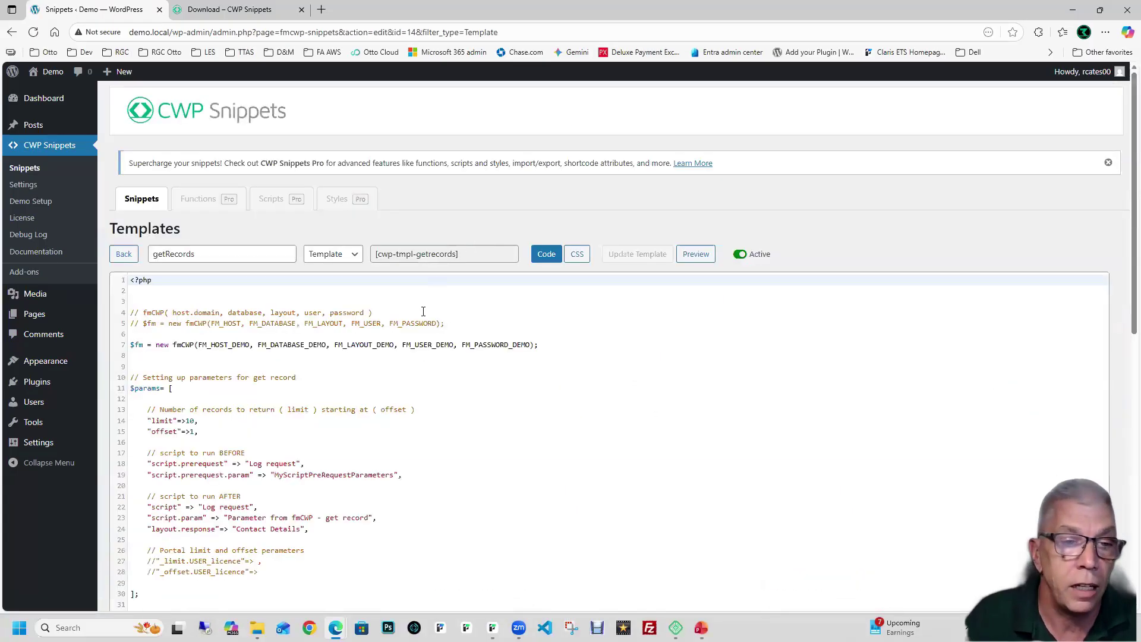
{"action": "left_click", "coordinate": [432, 309]}
{"action": "scroll", "coordinate": [433, 308], "scroll_direction": "down", "scroll_amount": 5}
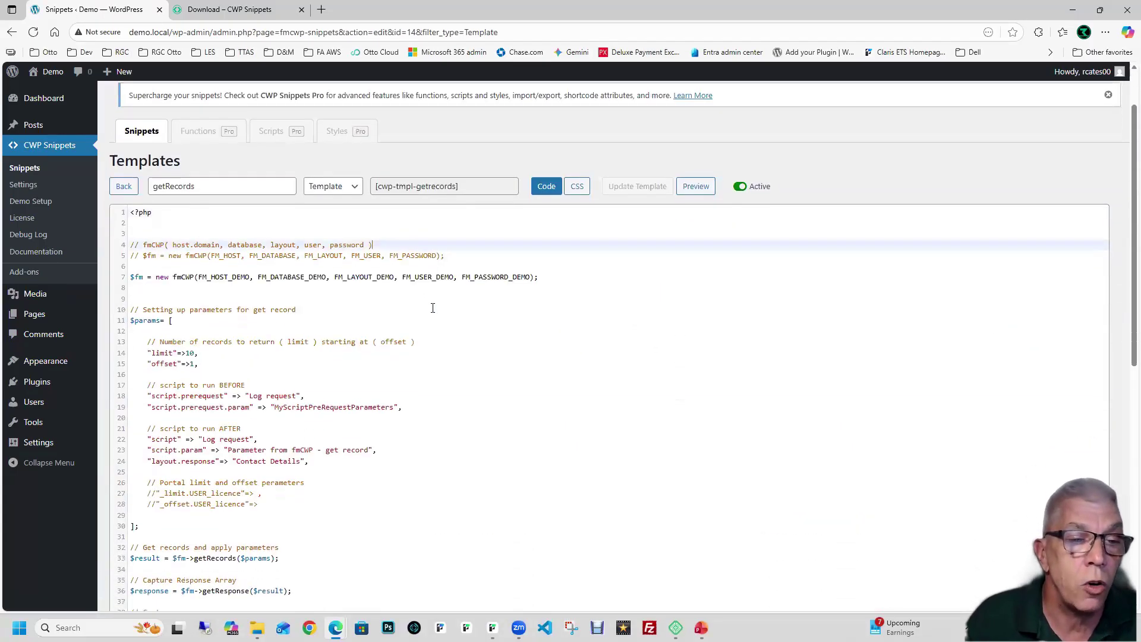
{"action": "left_click", "coordinate": [438, 300]}
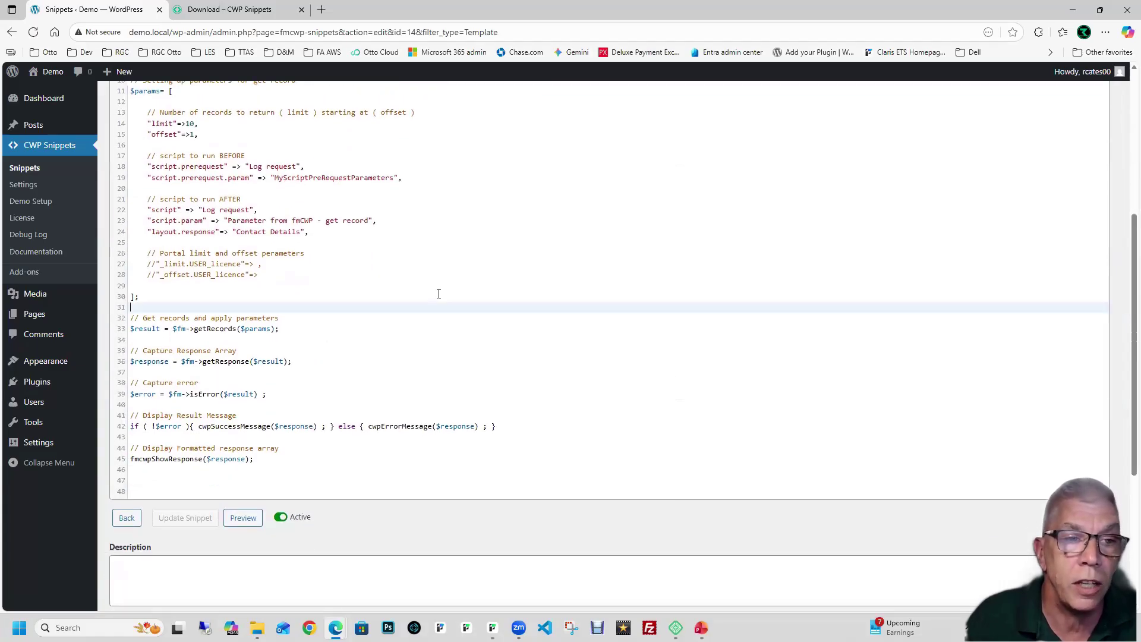
{"action": "scroll", "coordinate": [439, 294], "scroll_direction": "up", "scroll_amount": 3}
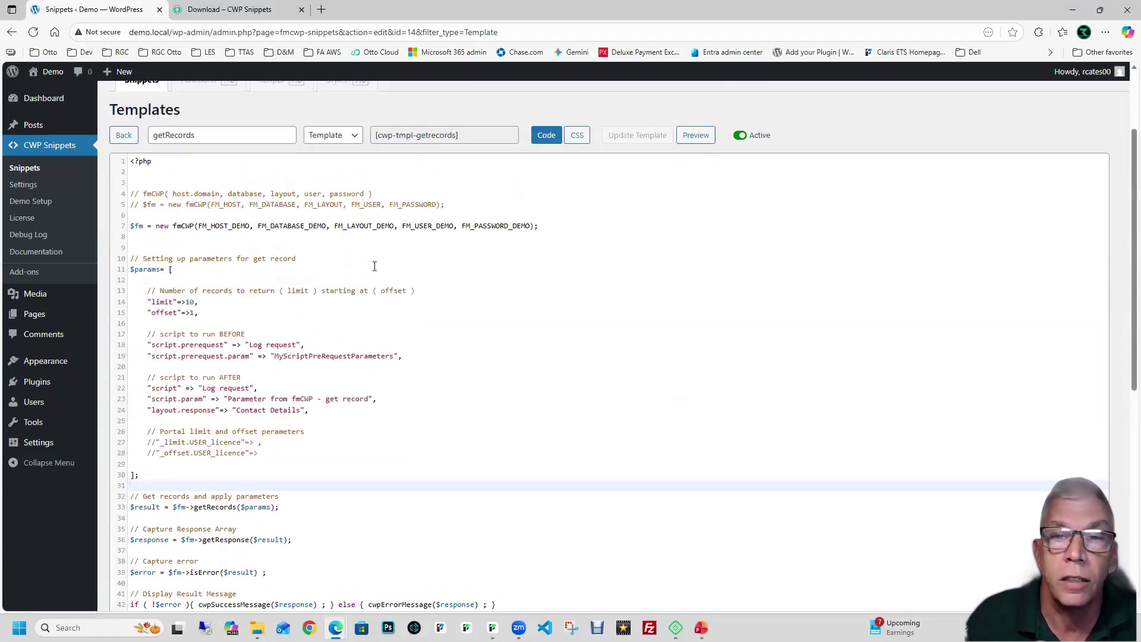
{"action": "left_click", "coordinate": [696, 137]}
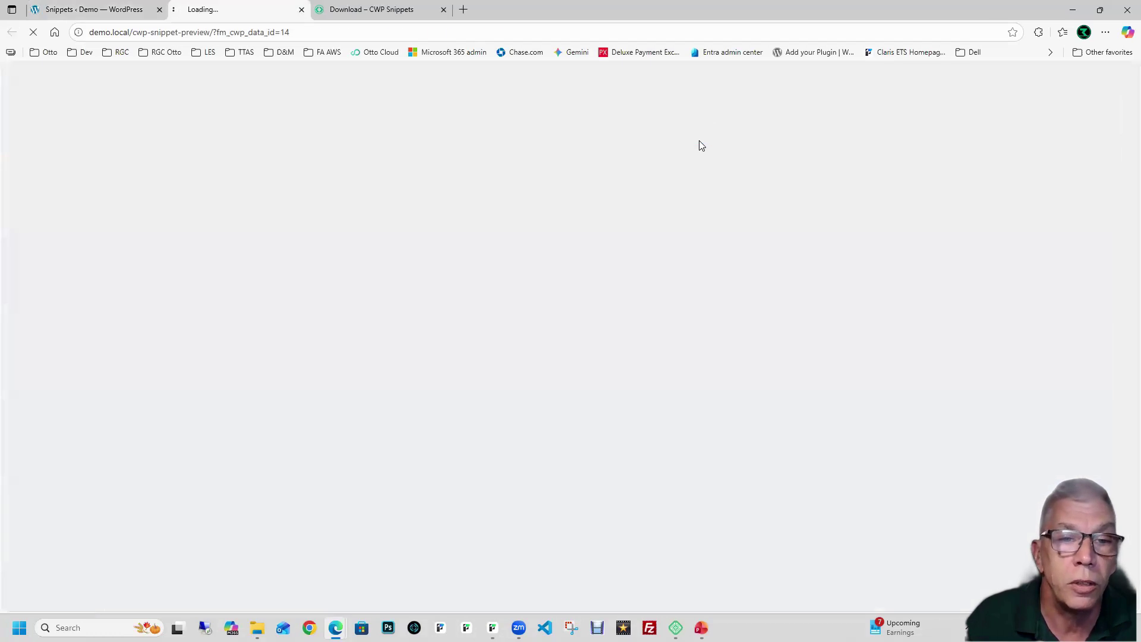
Step: Review the returned array of FileMaker contact records with portal data, then close the preview
{"action": "scroll", "coordinate": [642, 182], "scroll_direction": "down", "scroll_amount": 4}
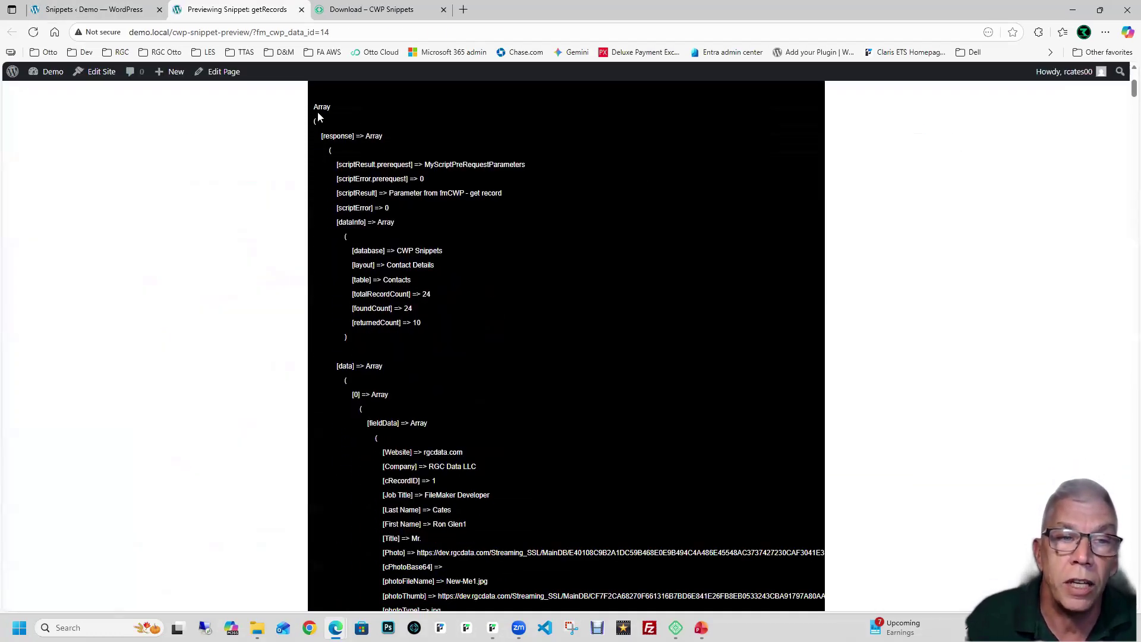
{"action": "left_click_drag", "start_coordinate": [314, 106], "coordinate": [467, 313]}
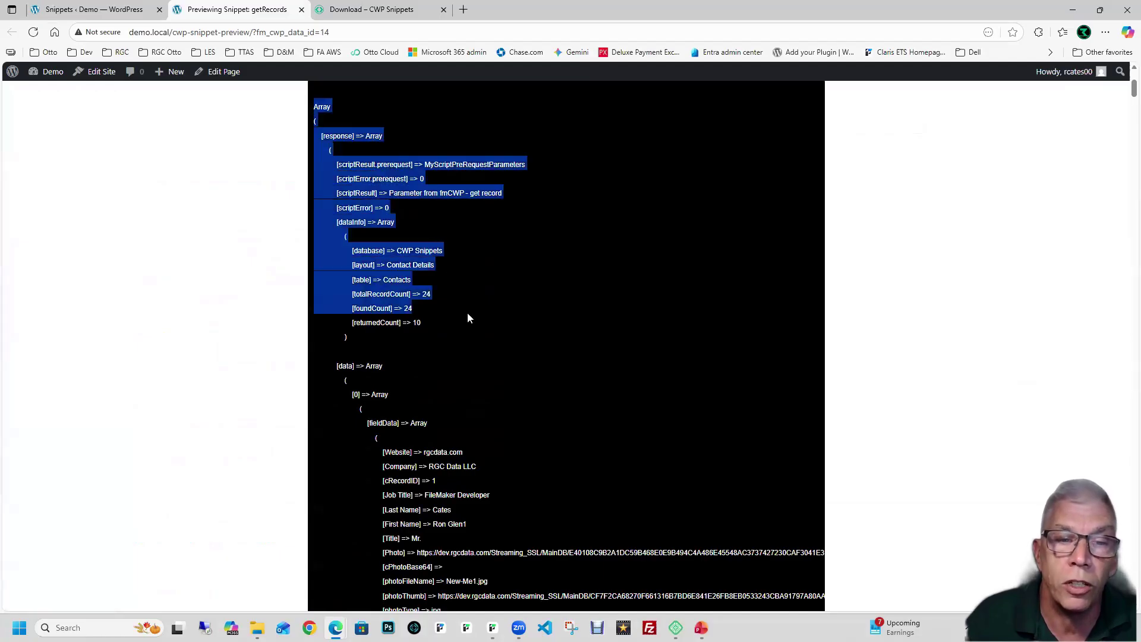
{"action": "left_click", "coordinate": [467, 318]}
{"action": "scroll", "coordinate": [624, 392], "scroll_direction": "down", "scroll_amount": 2}
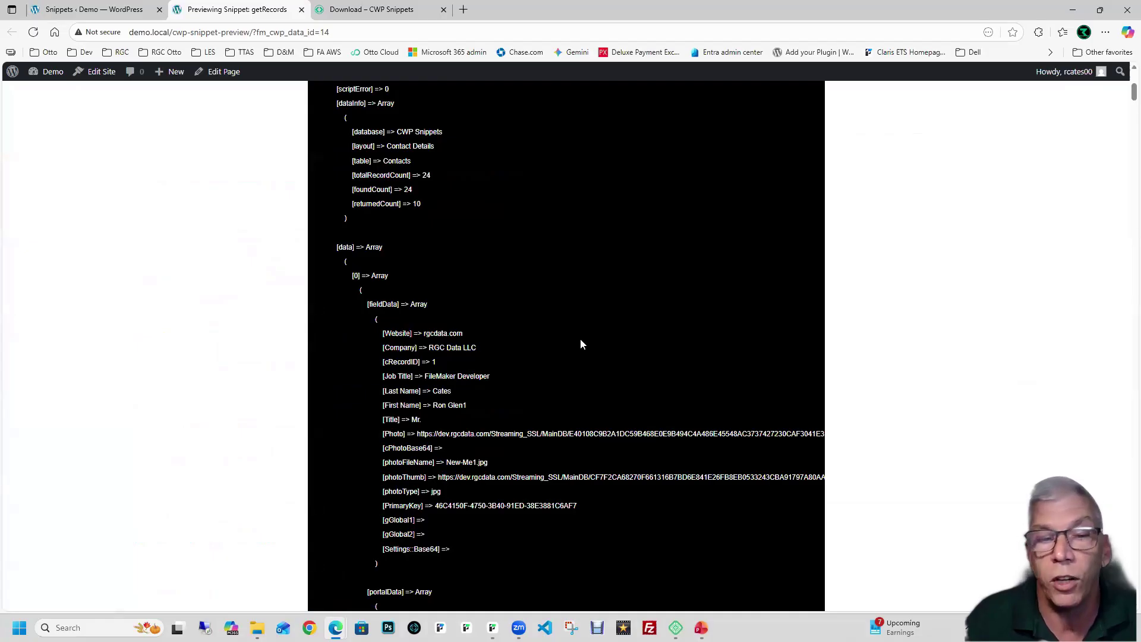
{"action": "scroll", "coordinate": [581, 343], "scroll_direction": "down", "scroll_amount": 8}
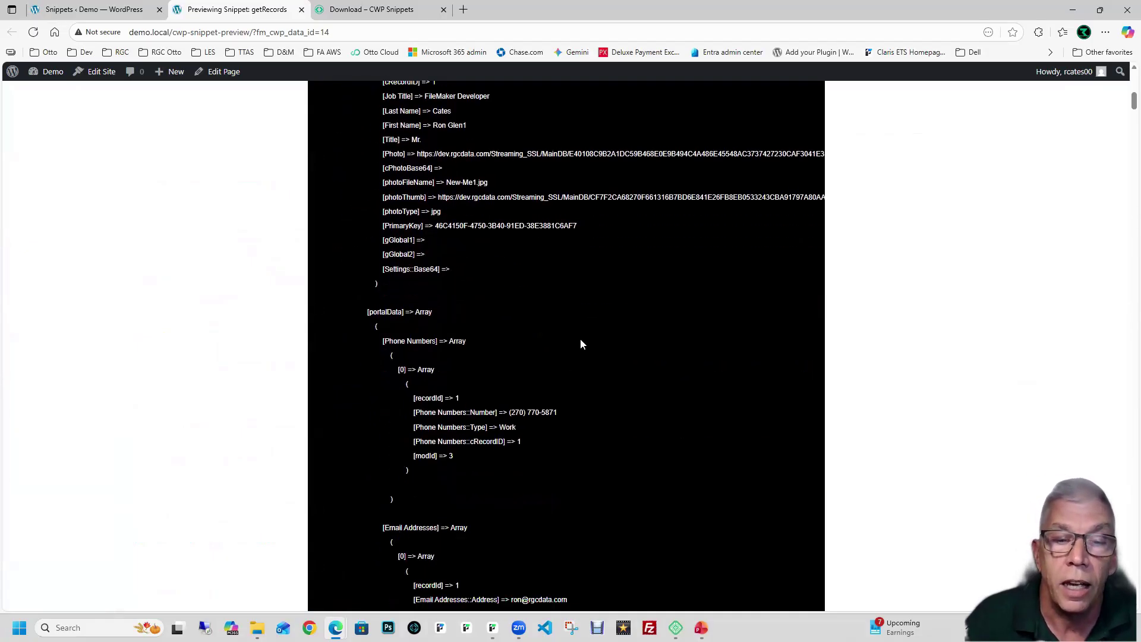
{"action": "scroll", "coordinate": [582, 345], "scroll_direction": "down", "scroll_amount": 12}
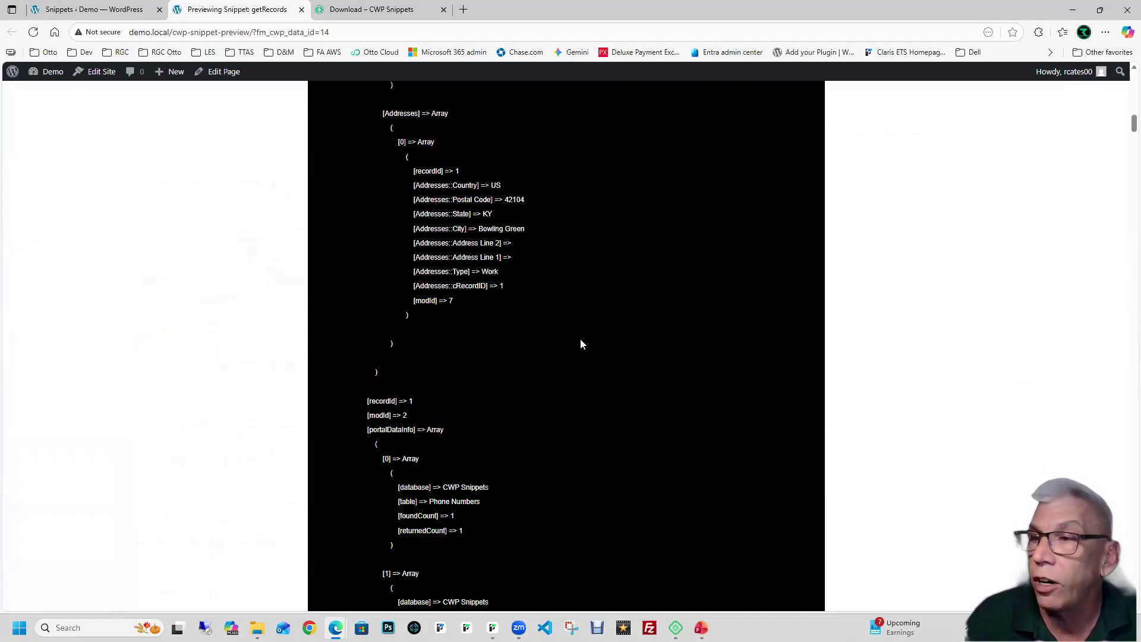
{"action": "scroll", "coordinate": [581, 345], "scroll_direction": "down", "scroll_amount": 15}
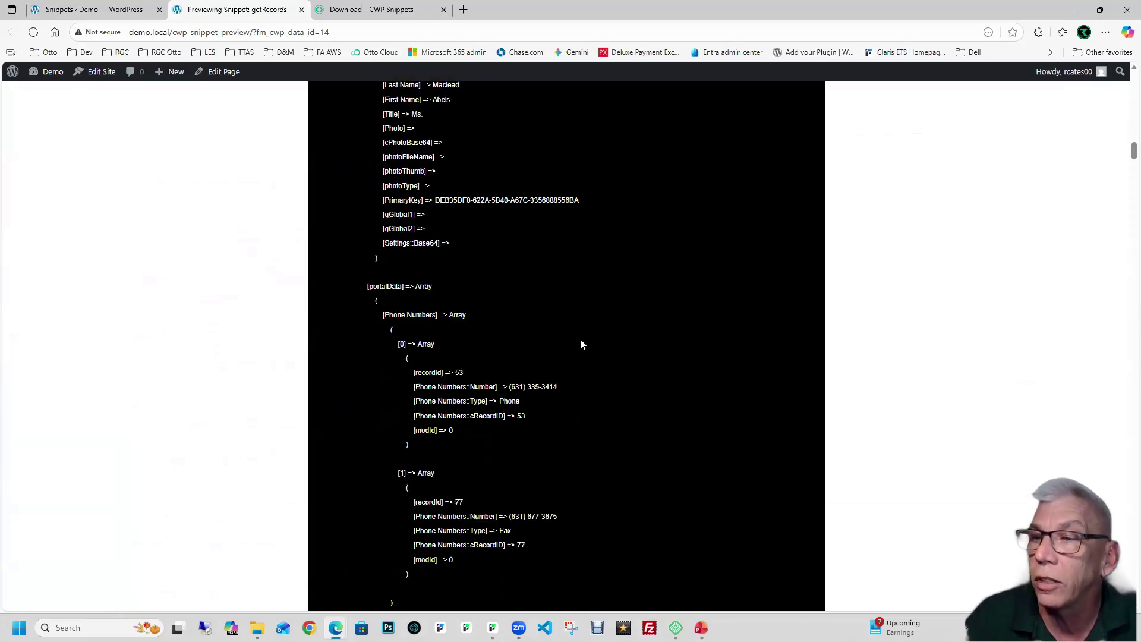
{"action": "scroll", "coordinate": [581, 345], "scroll_direction": "down", "scroll_amount": 7}
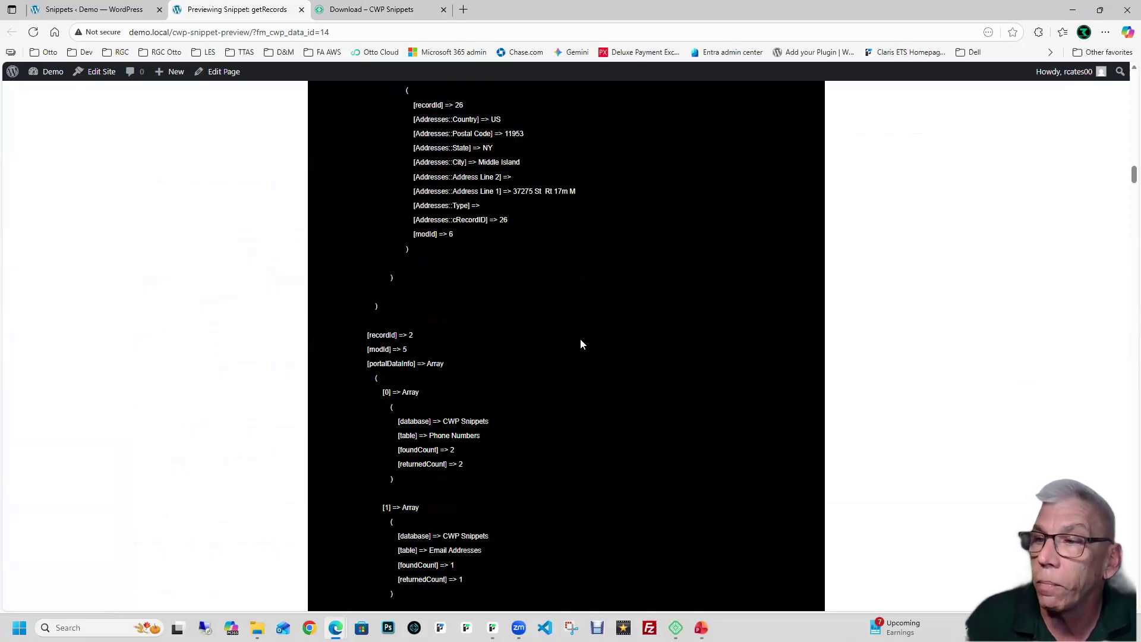
{"action": "scroll", "coordinate": [581, 344], "scroll_direction": "up", "scroll_amount": 15}
{"action": "scroll", "coordinate": [581, 345], "scroll_direction": "up", "scroll_amount": 15}
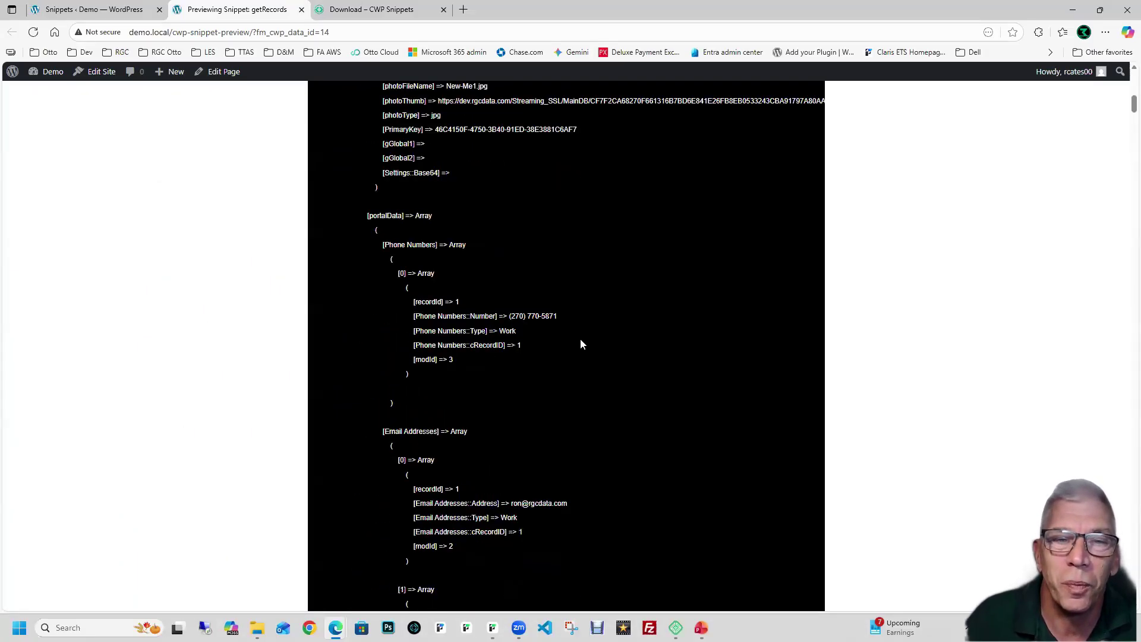
{"action": "scroll", "coordinate": [581, 344], "scroll_direction": "up", "scroll_amount": 5}
{"action": "left_click", "coordinate": [301, 10]}
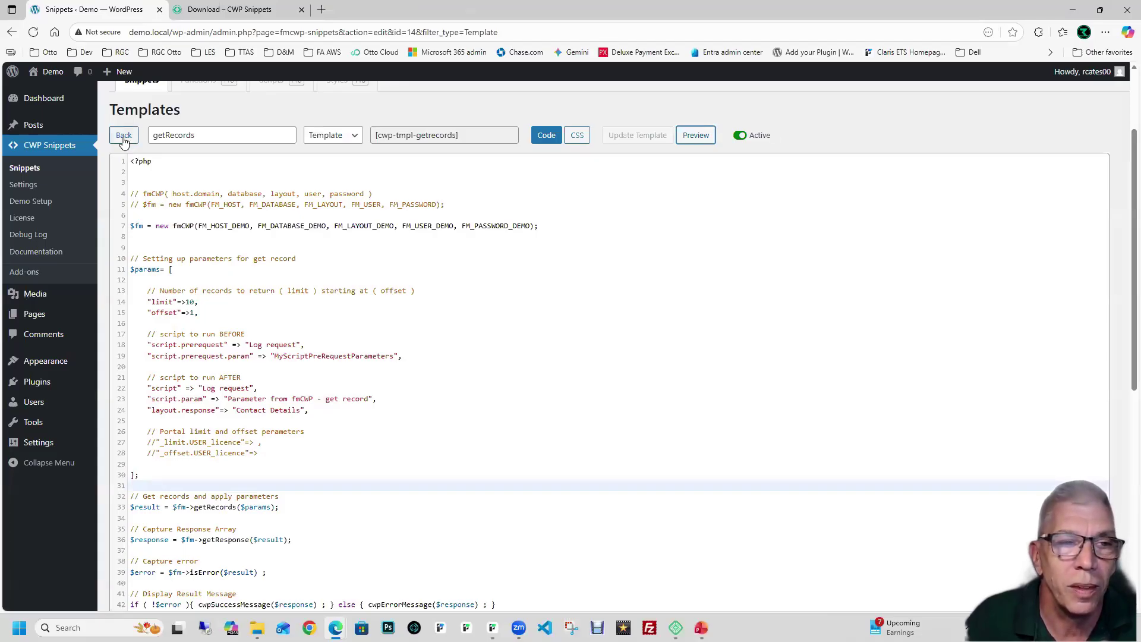
Step: Go back to the Templates list and reopen the getRecords template for editing
{"action": "left_click", "coordinate": [123, 136]}
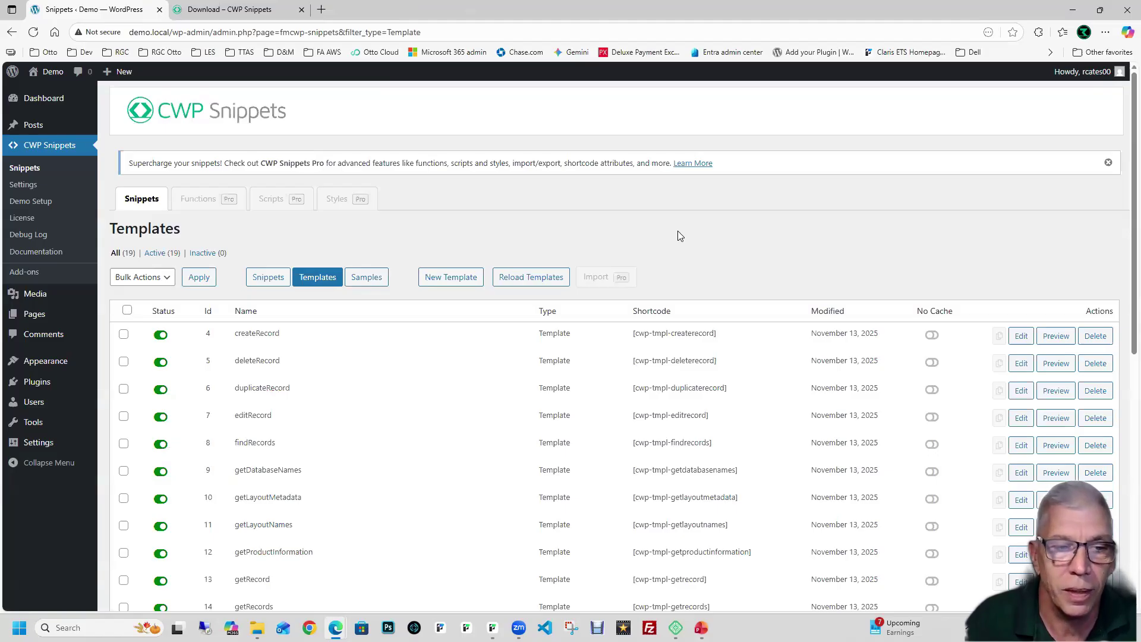
{"action": "scroll", "coordinate": [678, 235], "scroll_direction": "down", "scroll_amount": 2}
{"action": "scroll", "coordinate": [679, 235], "scroll_direction": "down", "scroll_amount": 1}
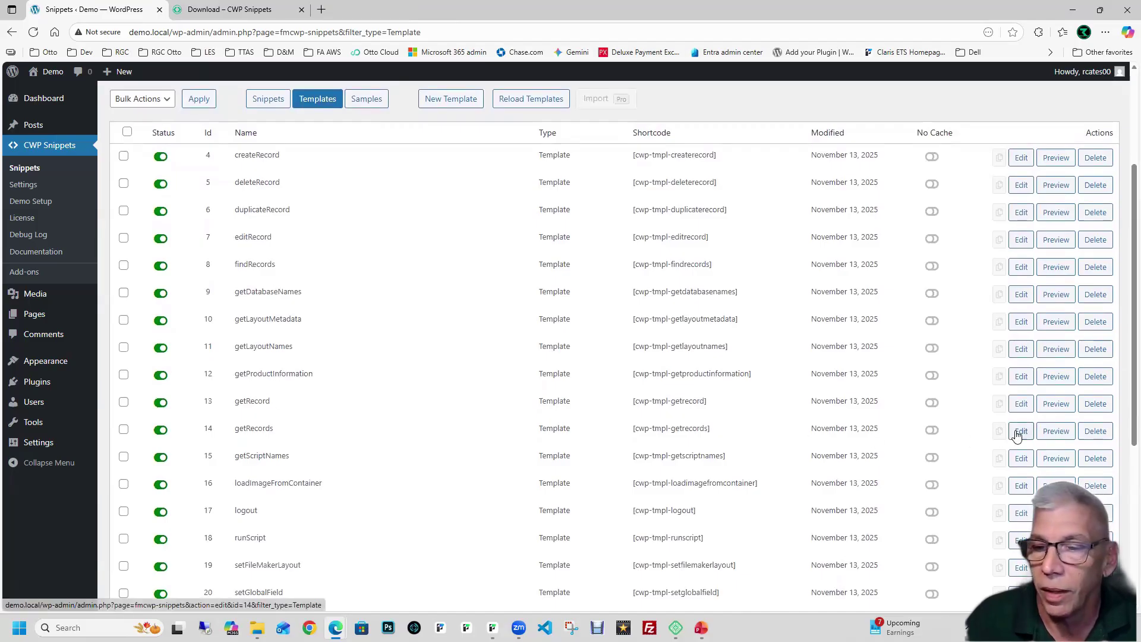
{"action": "left_click", "coordinate": [1017, 435]}
Step: Review the getRecords code and preview it again, returning 10 of 24 Contact Details records
{"action": "left_click", "coordinate": [572, 309]}
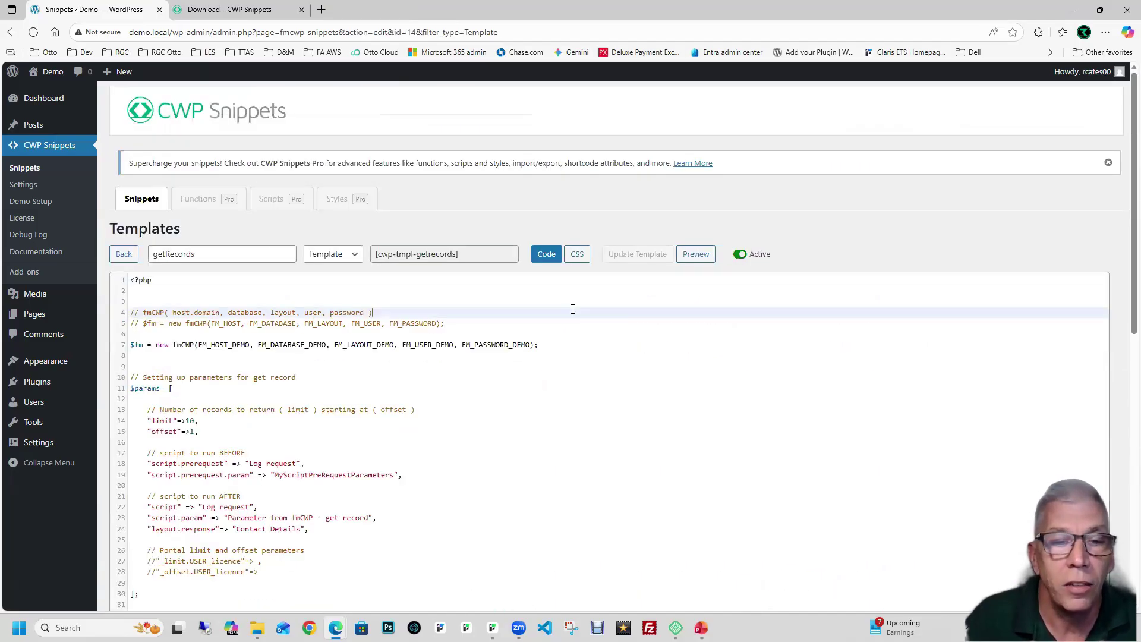
{"action": "scroll", "coordinate": [573, 309], "scroll_direction": "down", "scroll_amount": 3}
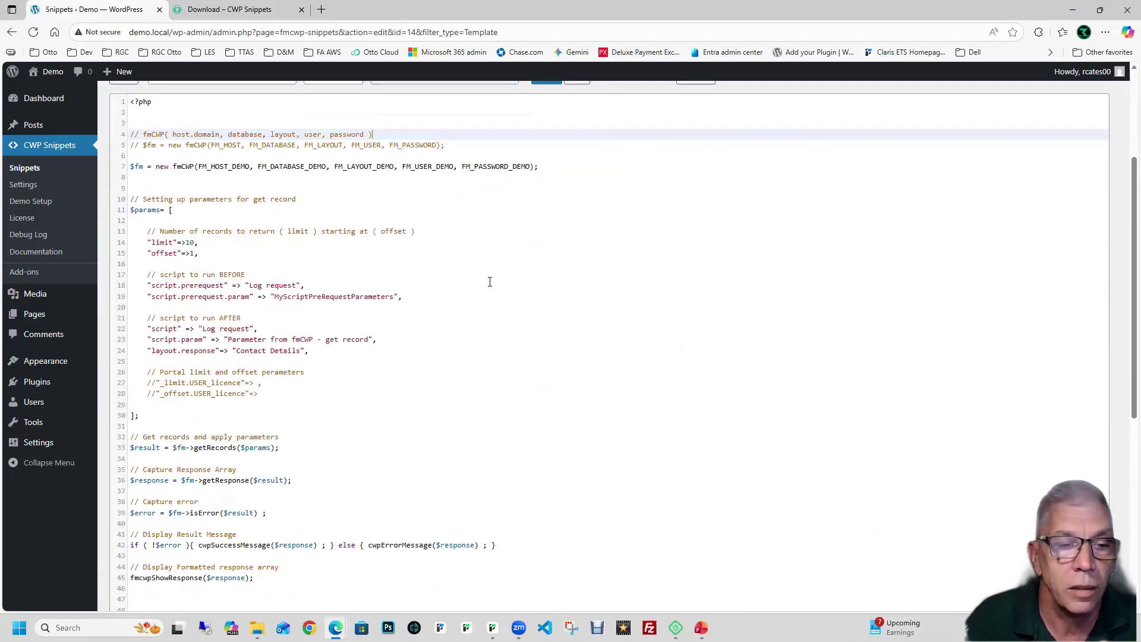
{"action": "scroll", "coordinate": [490, 281], "scroll_direction": "down", "scroll_amount": 3}
{"action": "scroll", "coordinate": [490, 282], "scroll_direction": "up", "scroll_amount": 3}
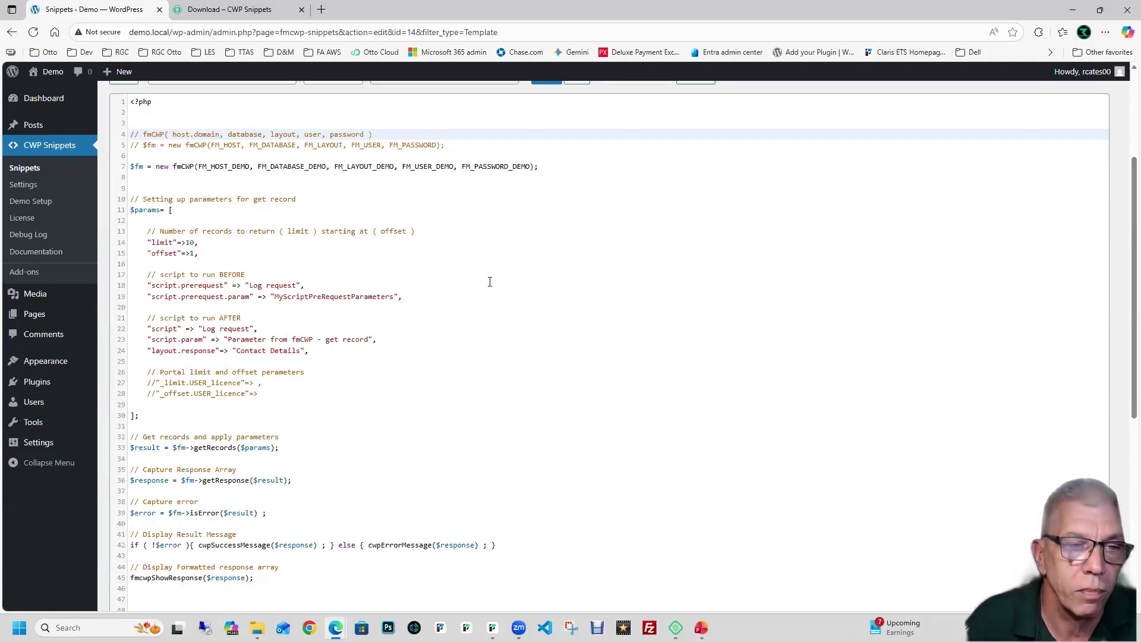
{"action": "scroll", "coordinate": [509, 274], "scroll_direction": "up", "scroll_amount": 1}
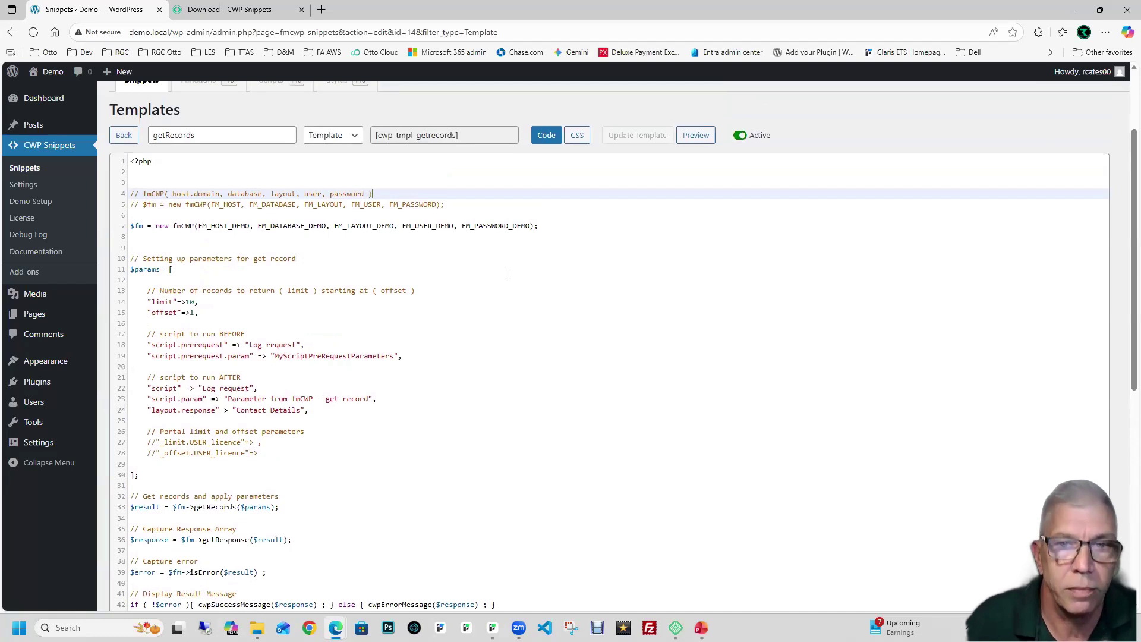
{"action": "left_click", "coordinate": [696, 136]}
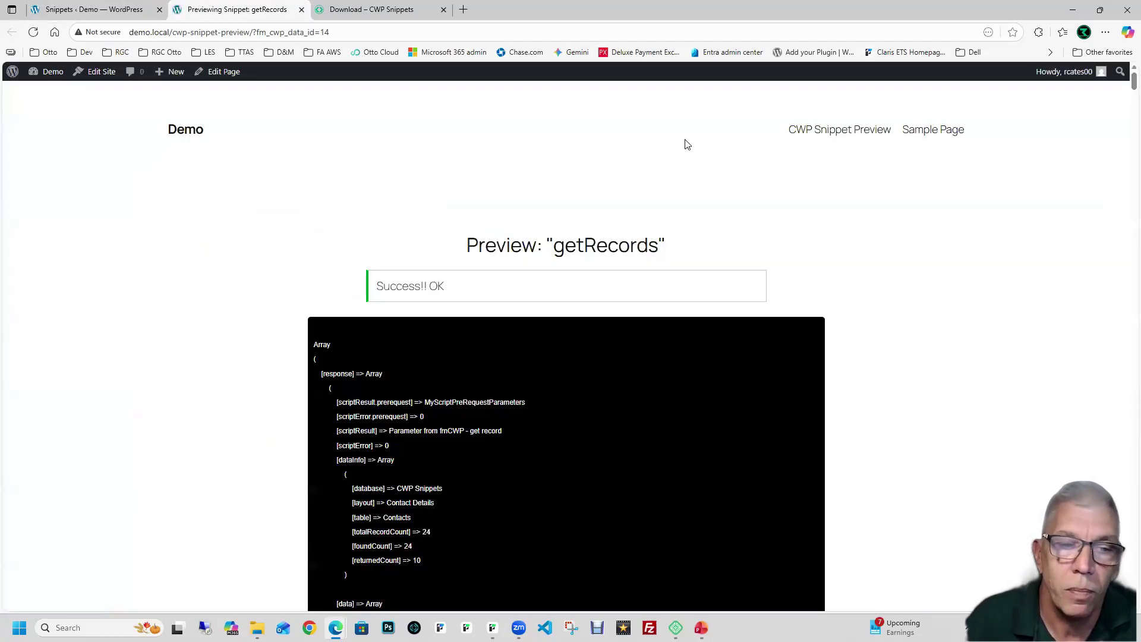
{"action": "scroll", "coordinate": [687, 145], "scroll_direction": "down", "scroll_amount": 1}
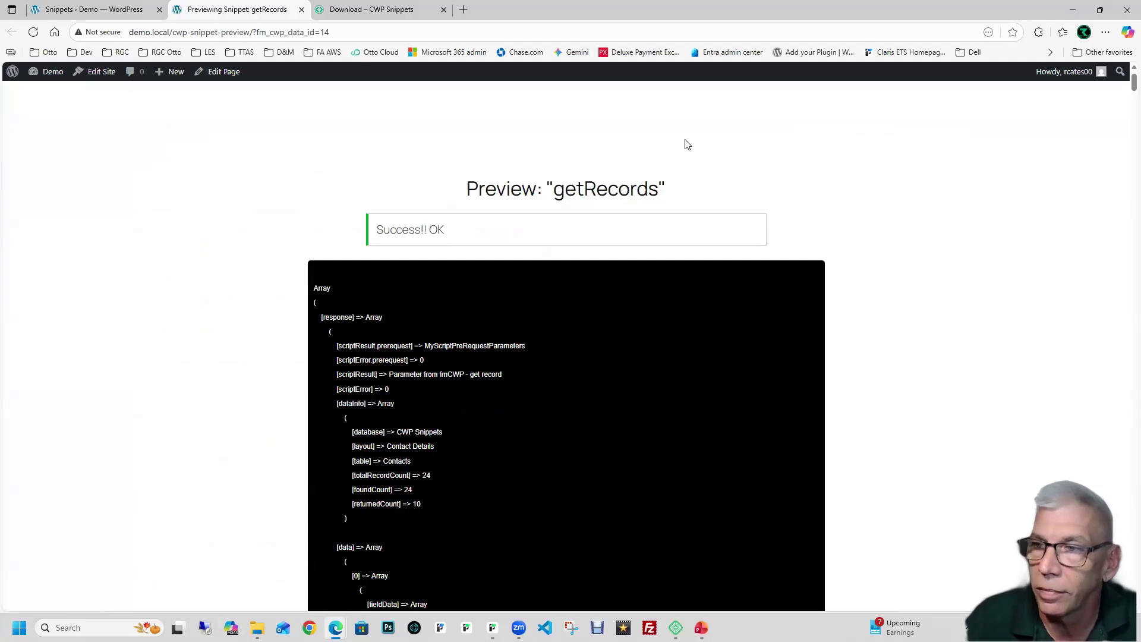
{"action": "scroll", "coordinate": [688, 144], "scroll_direction": "down", "scroll_amount": 1}
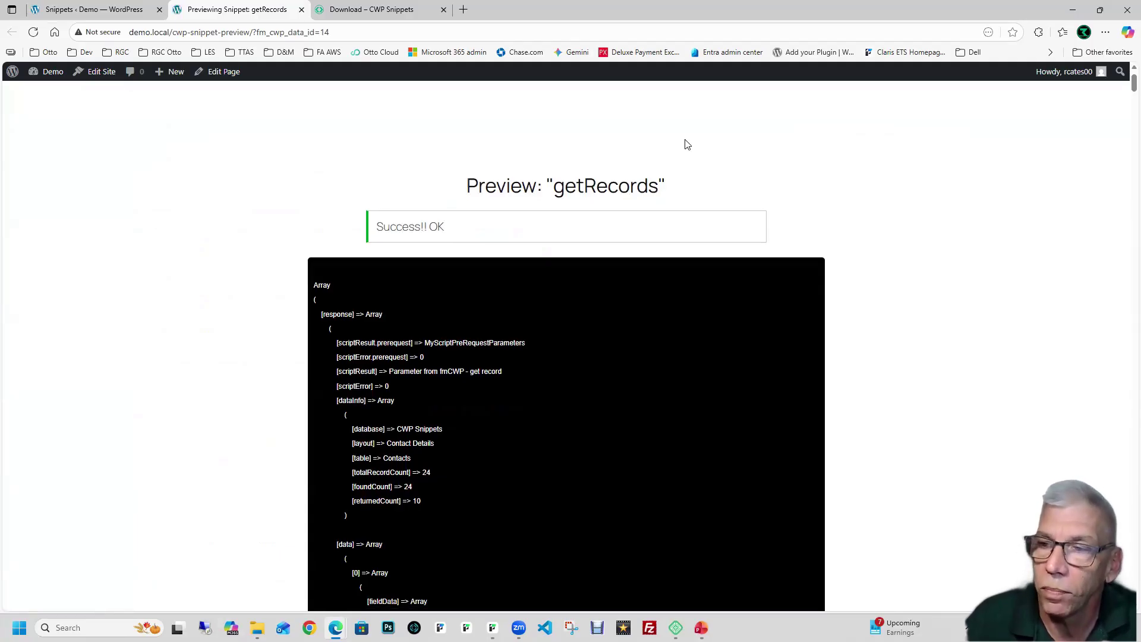
{"action": "scroll", "coordinate": [687, 145], "scroll_direction": "down", "scroll_amount": 9}
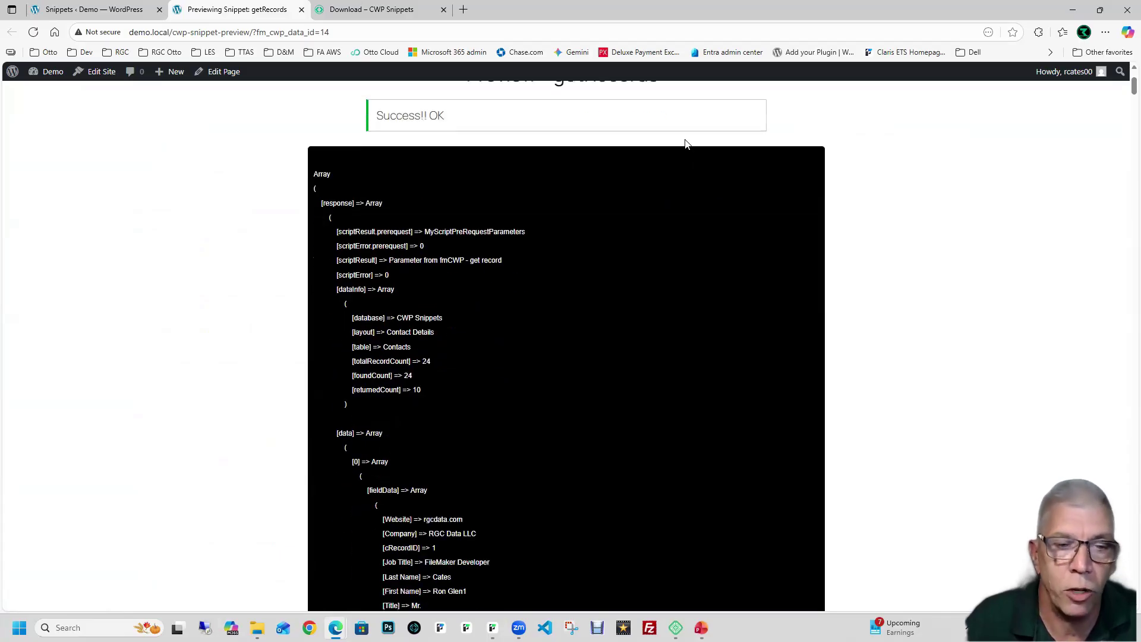
{"action": "scroll", "coordinate": [684, 145], "scroll_direction": "down", "scroll_amount": 11}
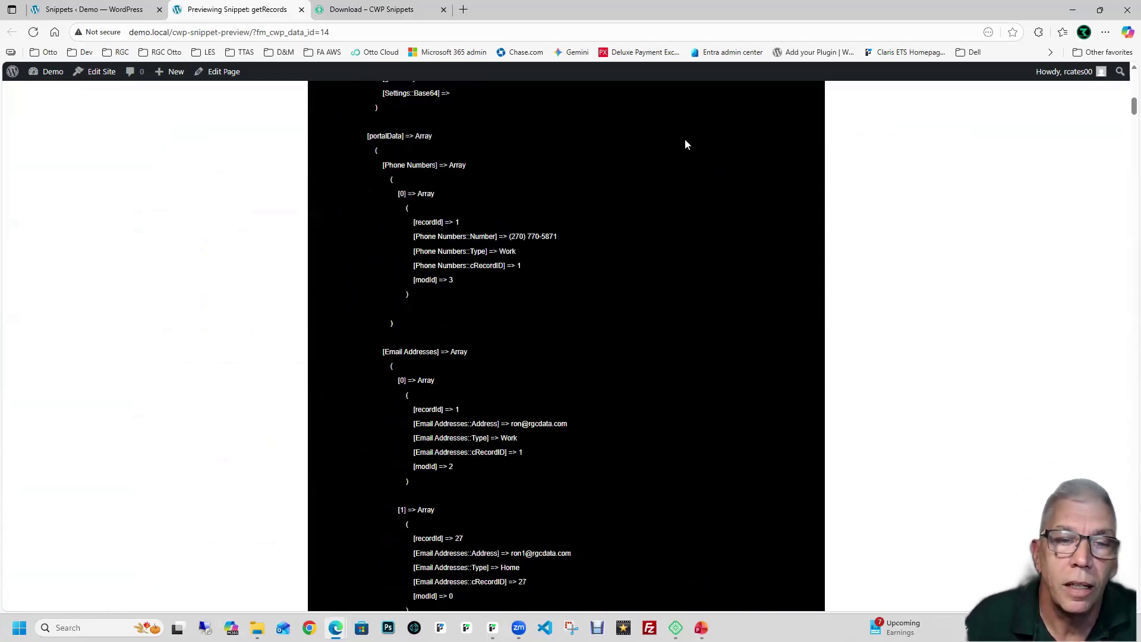
{"action": "scroll", "coordinate": [685, 145], "scroll_direction": "up", "scroll_amount": 20}
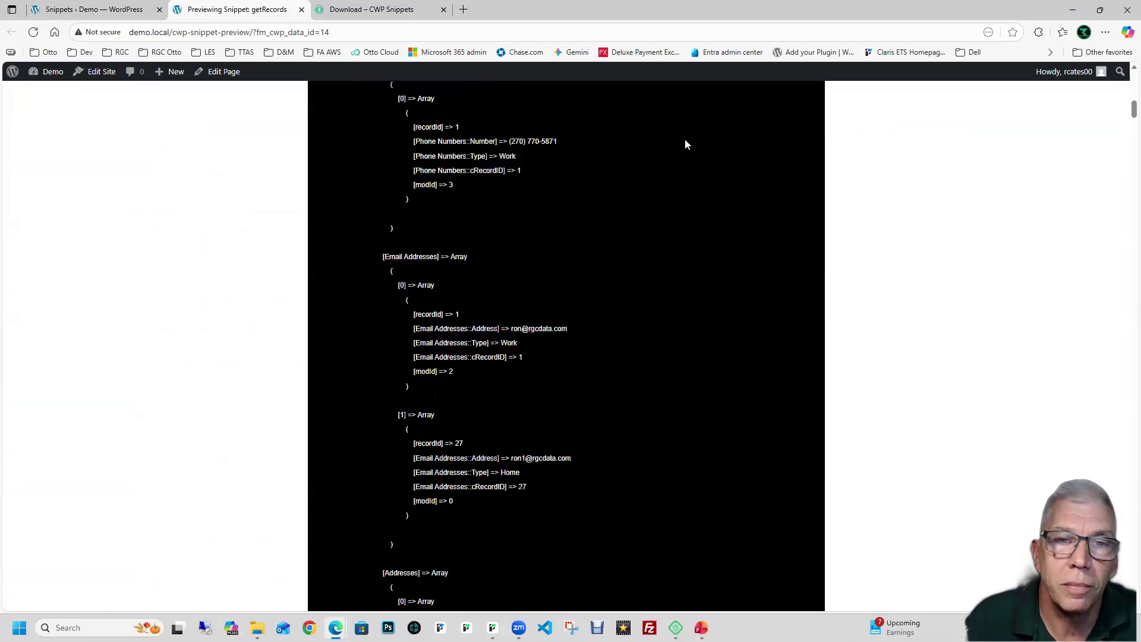
Step: Close the getRecords preview and return to the Templates list, leaving the code unchanged
{"action": "left_click", "coordinate": [301, 9]}
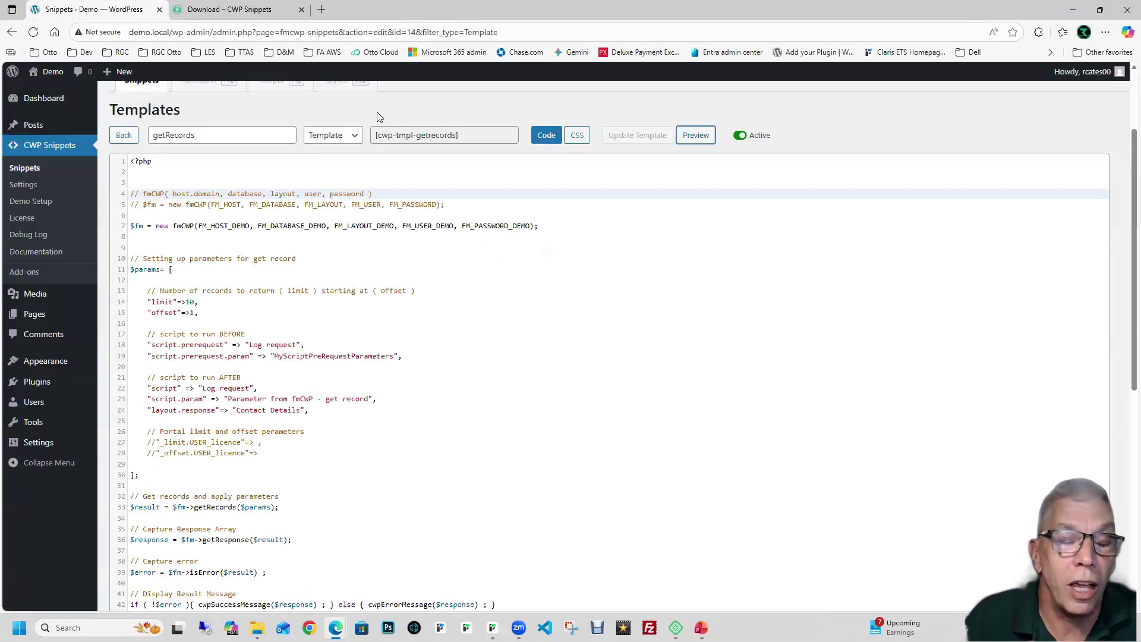
{"action": "scroll", "coordinate": [438, 267], "scroll_direction": "up", "scroll_amount": 2}
{"action": "left_click", "coordinate": [122, 250]}
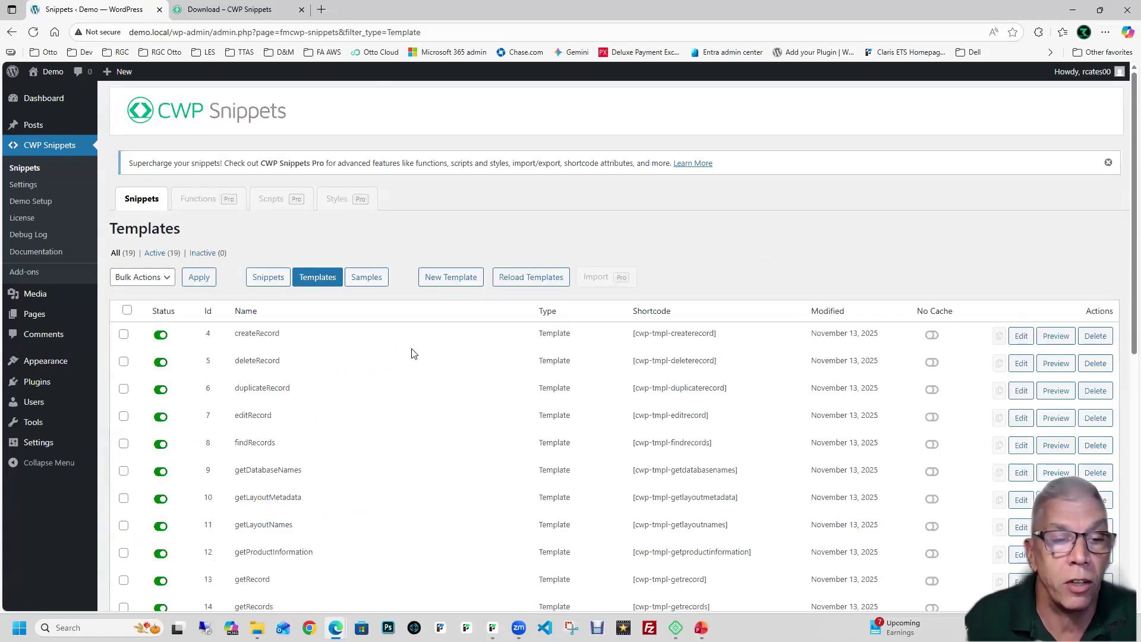
{"action": "scroll", "coordinate": [415, 353], "scroll_direction": "down", "scroll_amount": 5}
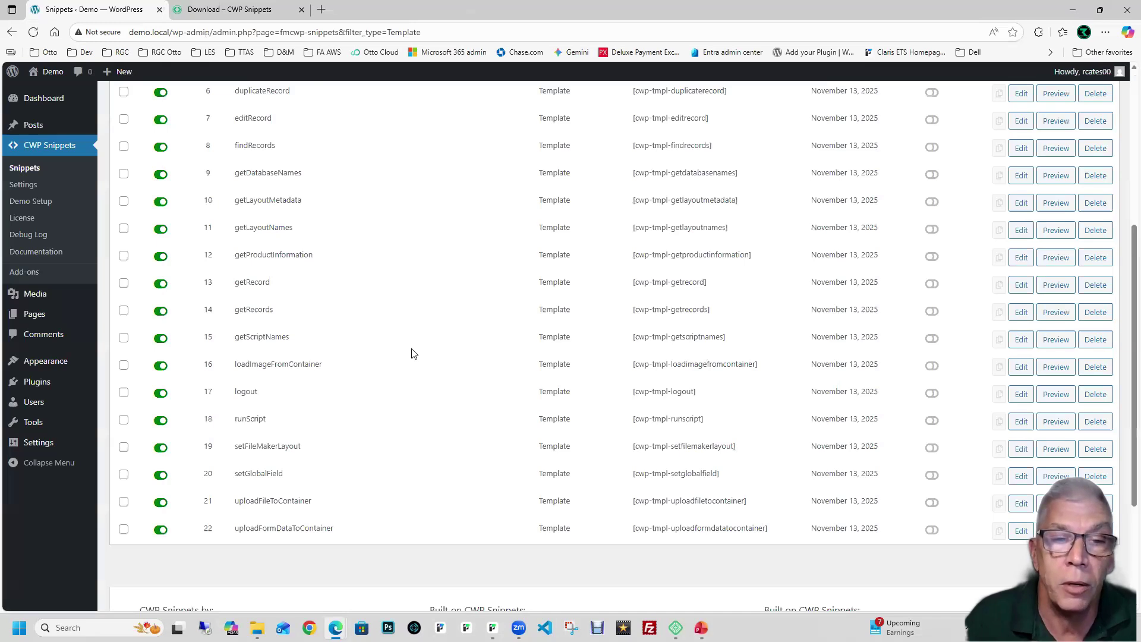
{"action": "scroll", "coordinate": [414, 354], "scroll_direction": "up", "scroll_amount": 5}
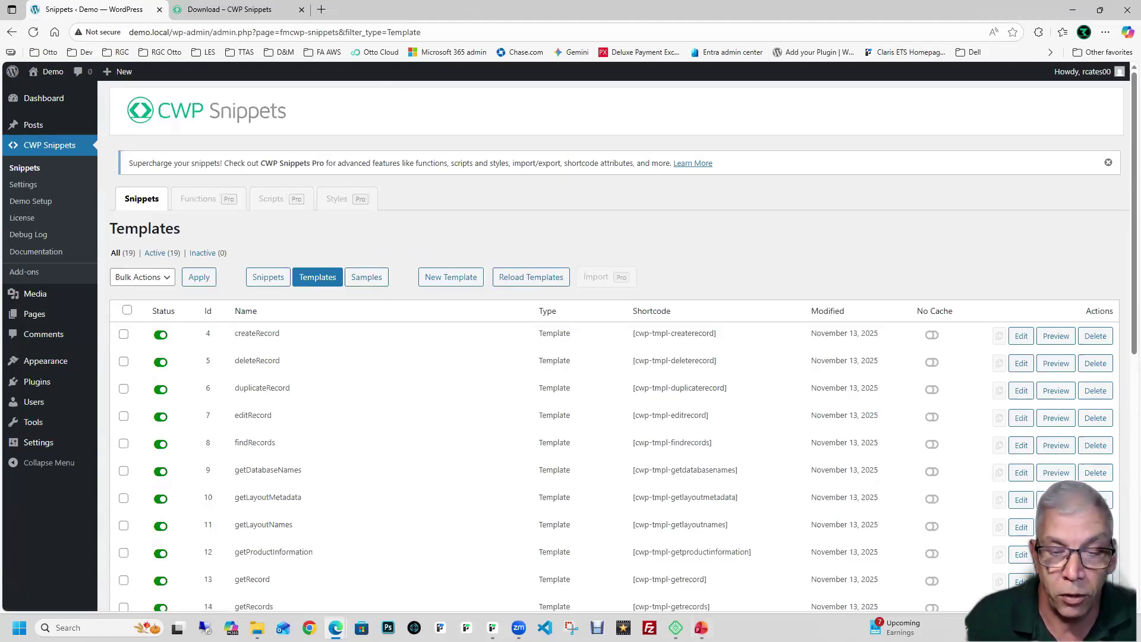
{"action": "left_click", "coordinate": [702, 629]}
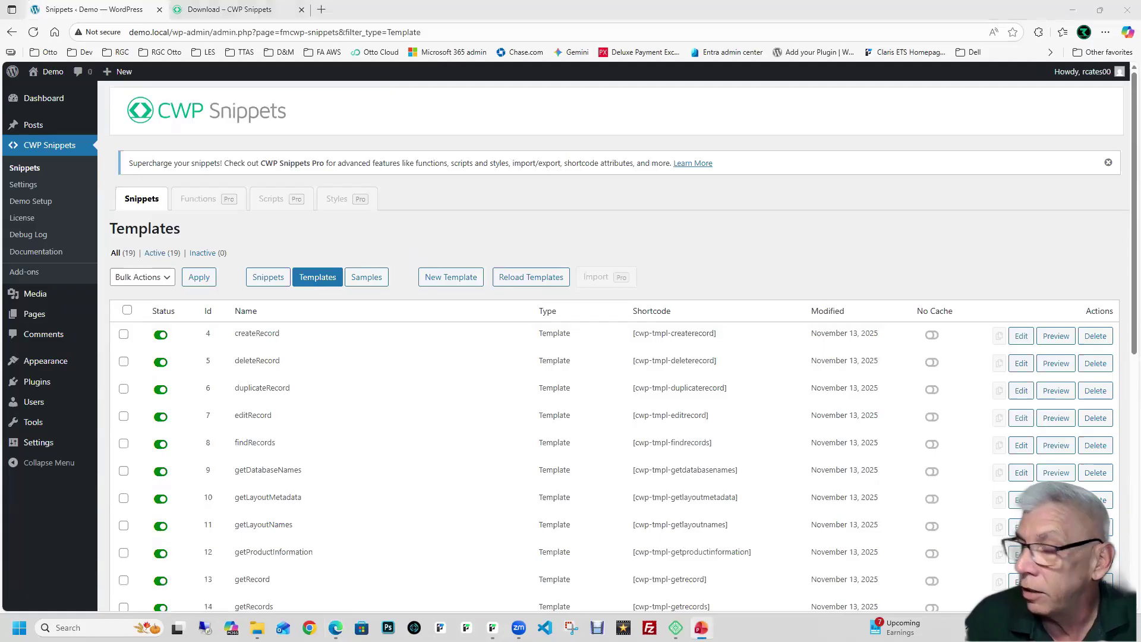
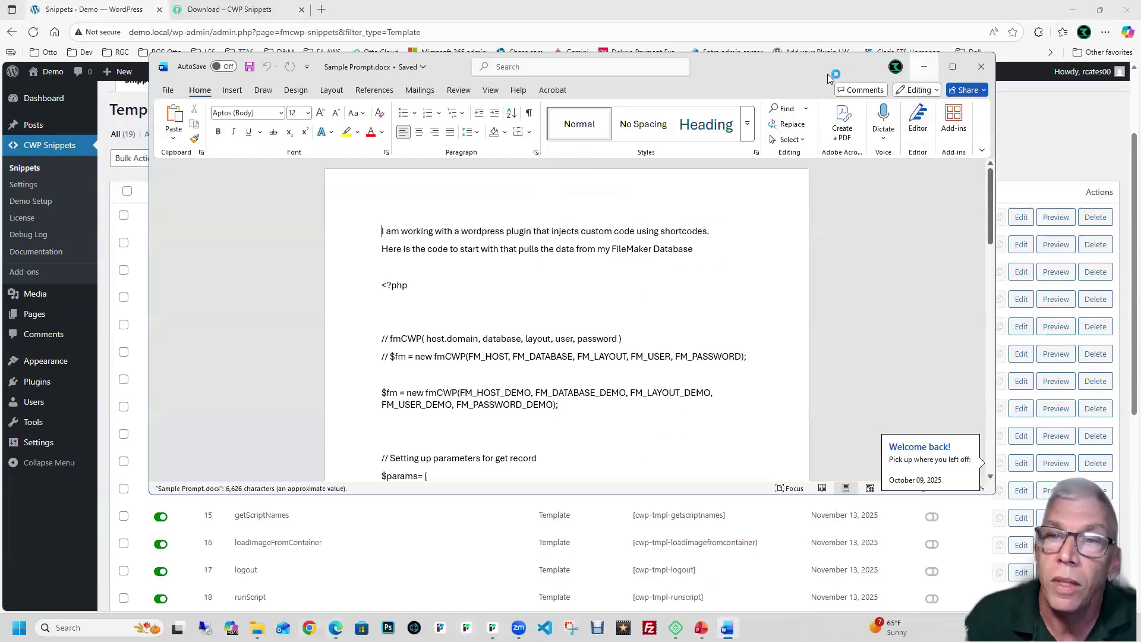
Step: Open the getRecords template's PHP code, select all of it, and return to the Sample Prompt document
{"action": "key", "text": "alt+Tab"}
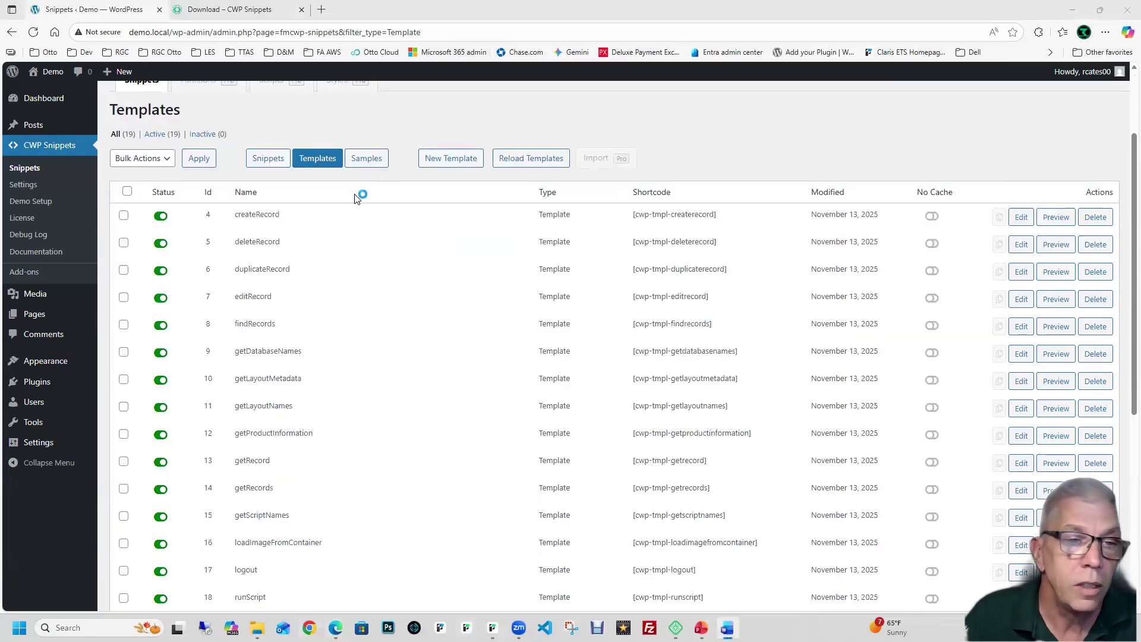
{"action": "scroll", "coordinate": [358, 205], "scroll_direction": "down", "scroll_amount": 1}
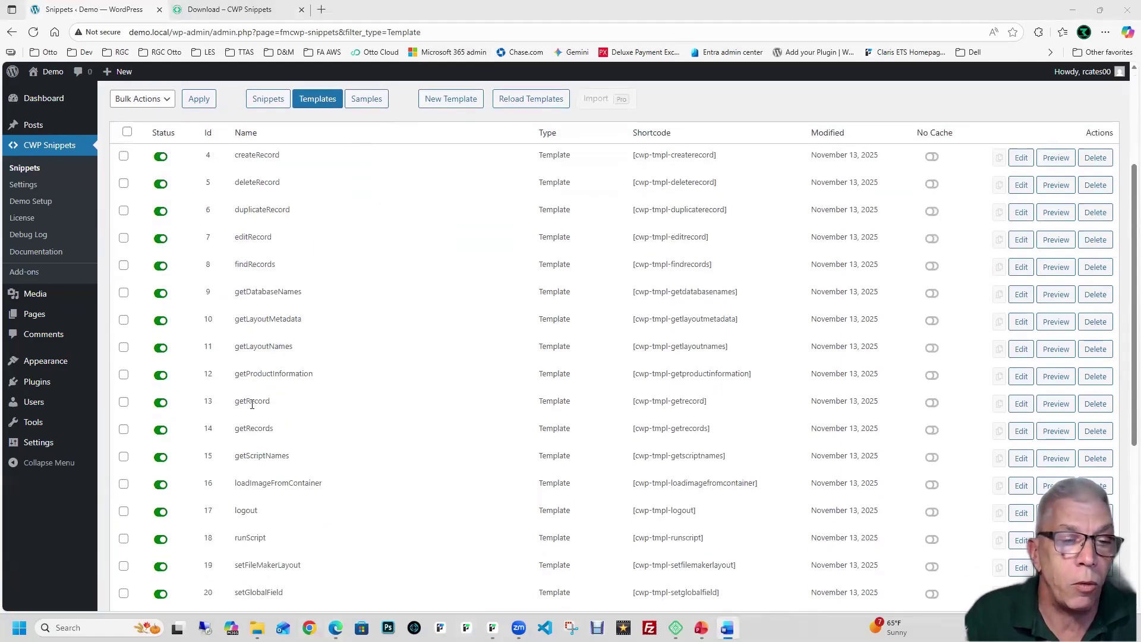
{"action": "left_click", "coordinate": [1021, 432]}
{"action": "left_click", "coordinate": [409, 308]}
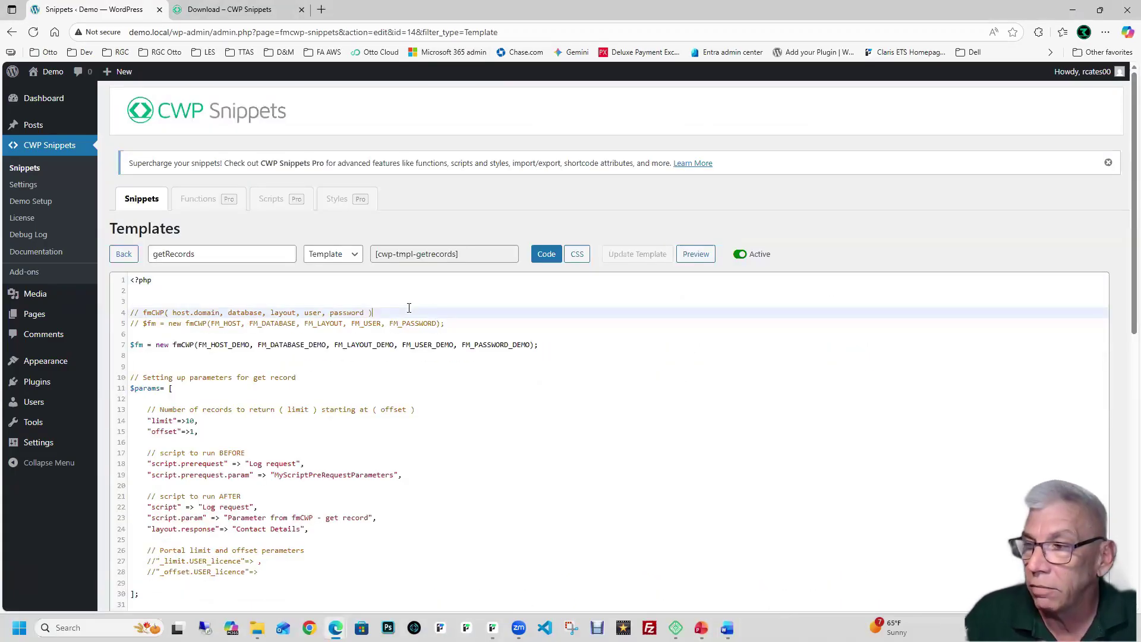
{"action": "key", "text": "ctrl+a"}
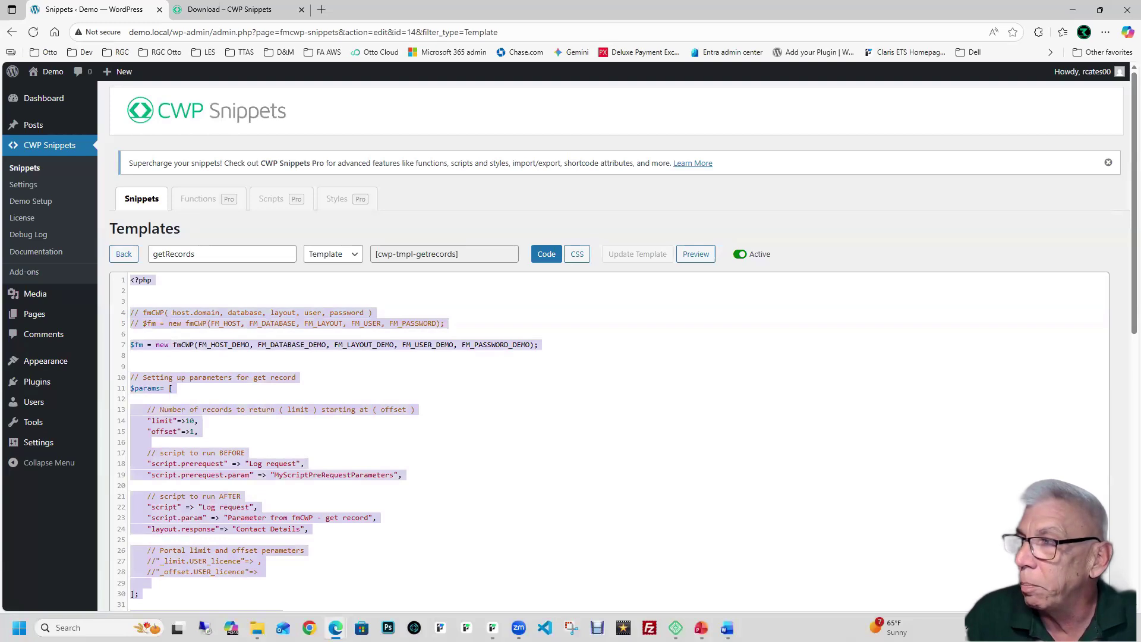
{"action": "key", "text": "alt+Tab"}
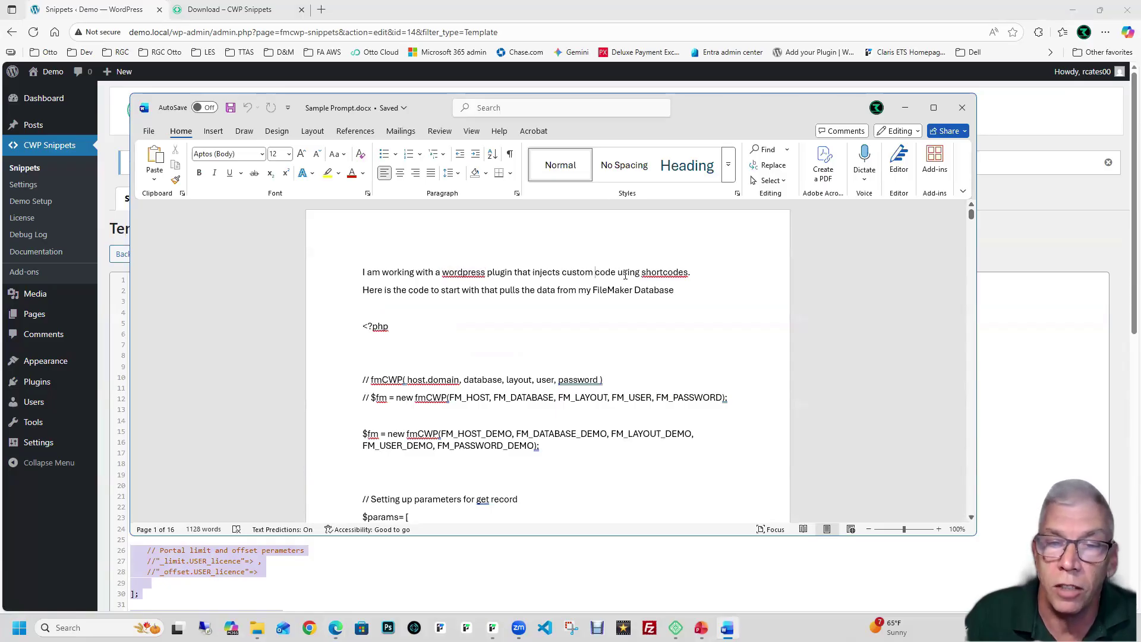
Step: Read through the prompt, then preview the getRecords template's output in WordPress again
{"action": "scroll", "coordinate": [640, 275], "scroll_direction": "down", "scroll_amount": 1}
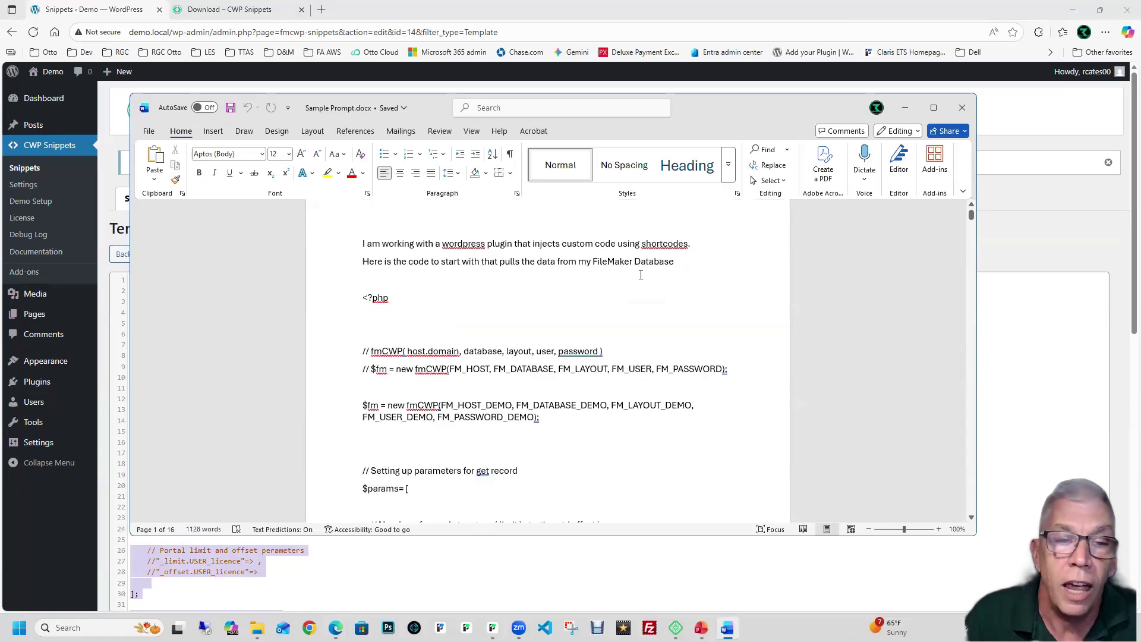
{"action": "scroll", "coordinate": [641, 275], "scroll_direction": "down", "scroll_amount": 3}
{"action": "scroll", "coordinate": [600, 282], "scroll_direction": "down", "scroll_amount": 20}
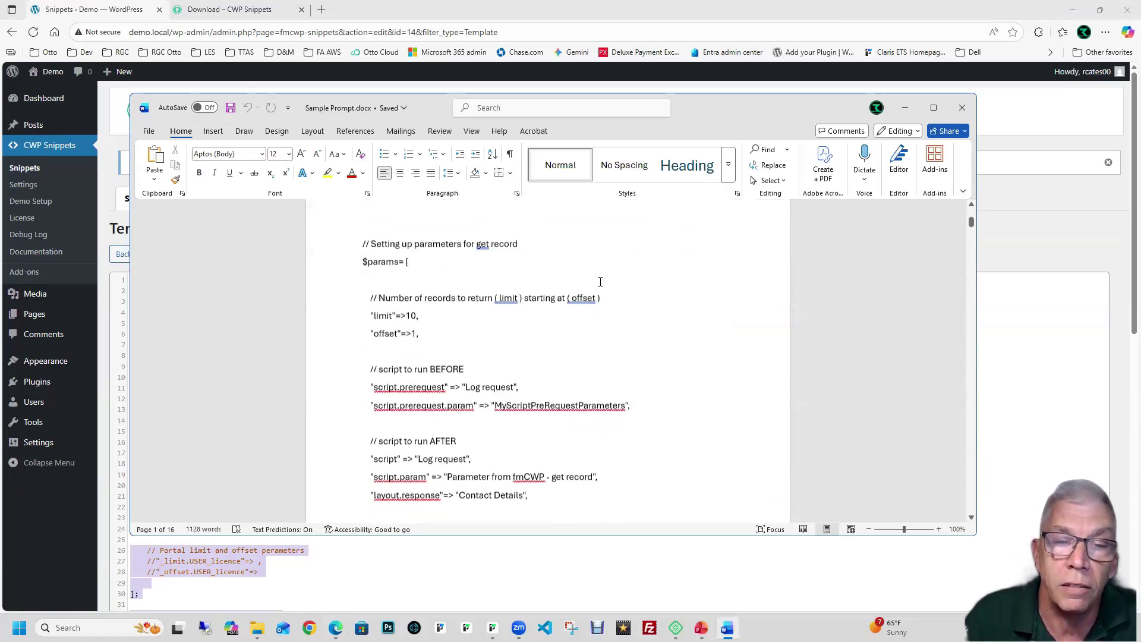
{"action": "scroll", "coordinate": [600, 283], "scroll_direction": "down", "scroll_amount": 15}
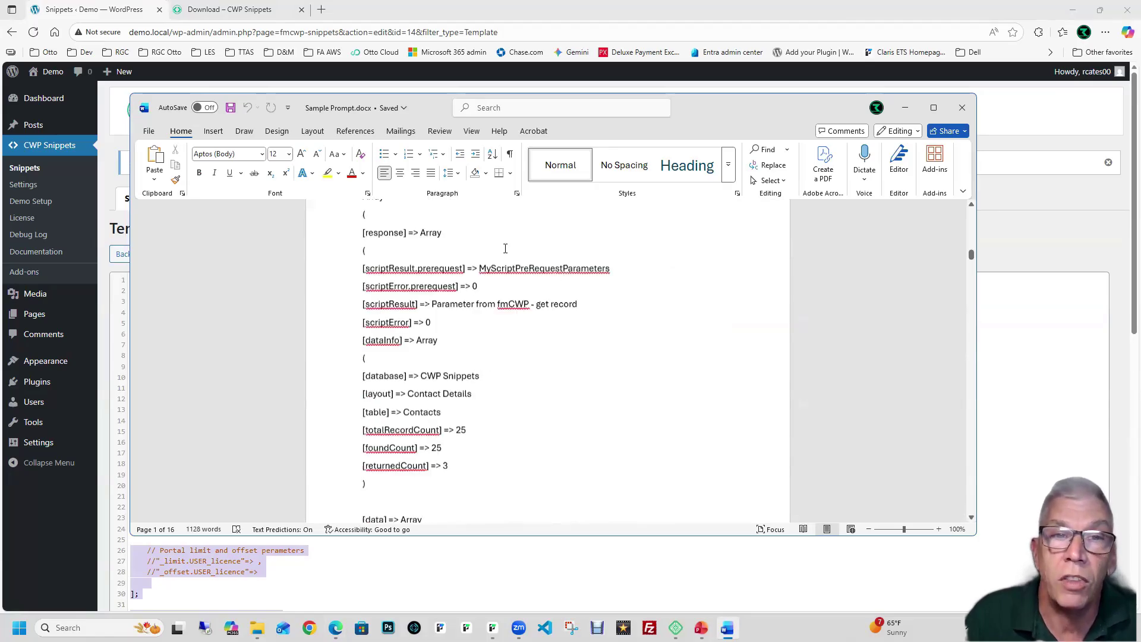
{"action": "left_click", "coordinate": [242, 8]}
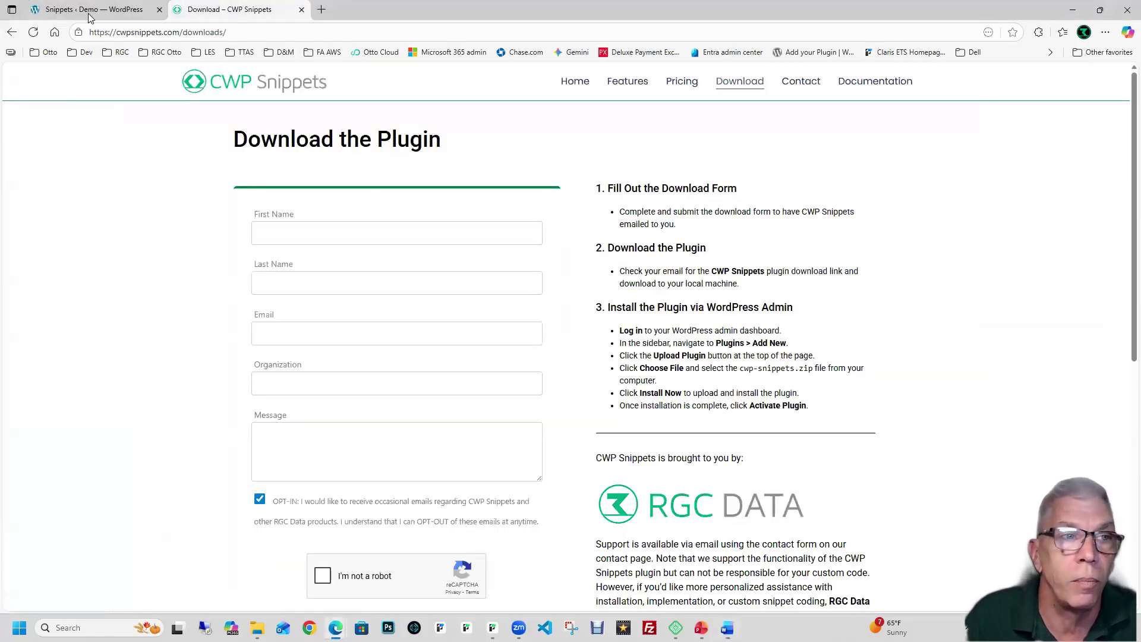
{"action": "left_click", "coordinate": [89, 14]}
{"action": "left_click", "coordinate": [693, 254]}
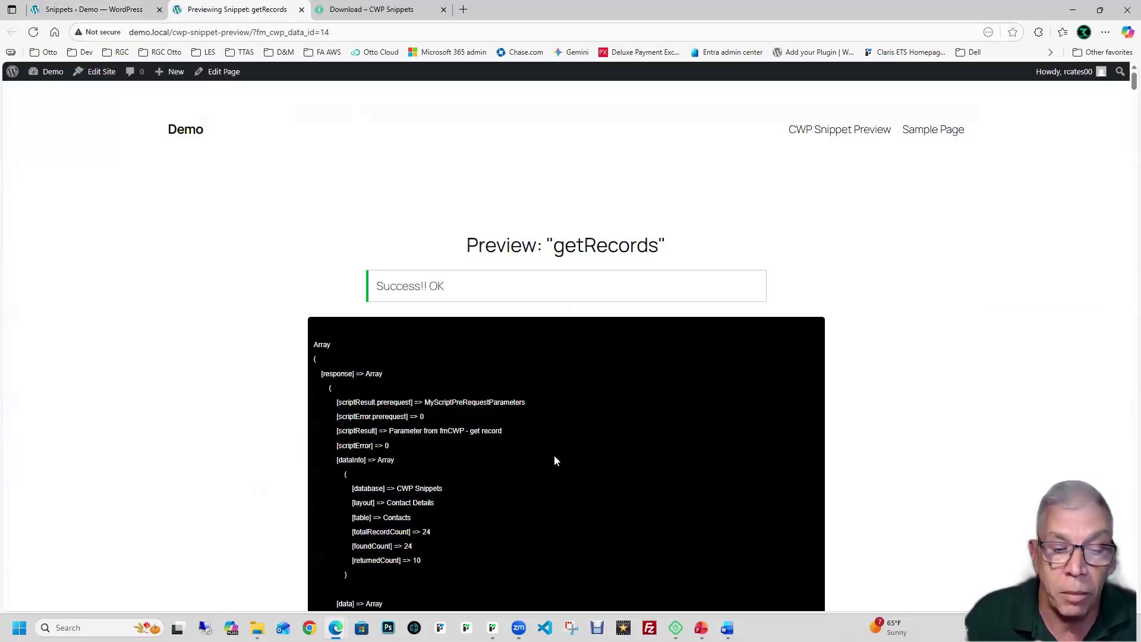
Step: Back in the Sample Prompt document, scroll to the end and select all of its text
{"action": "mouse_move", "coordinate": [727, 628]}
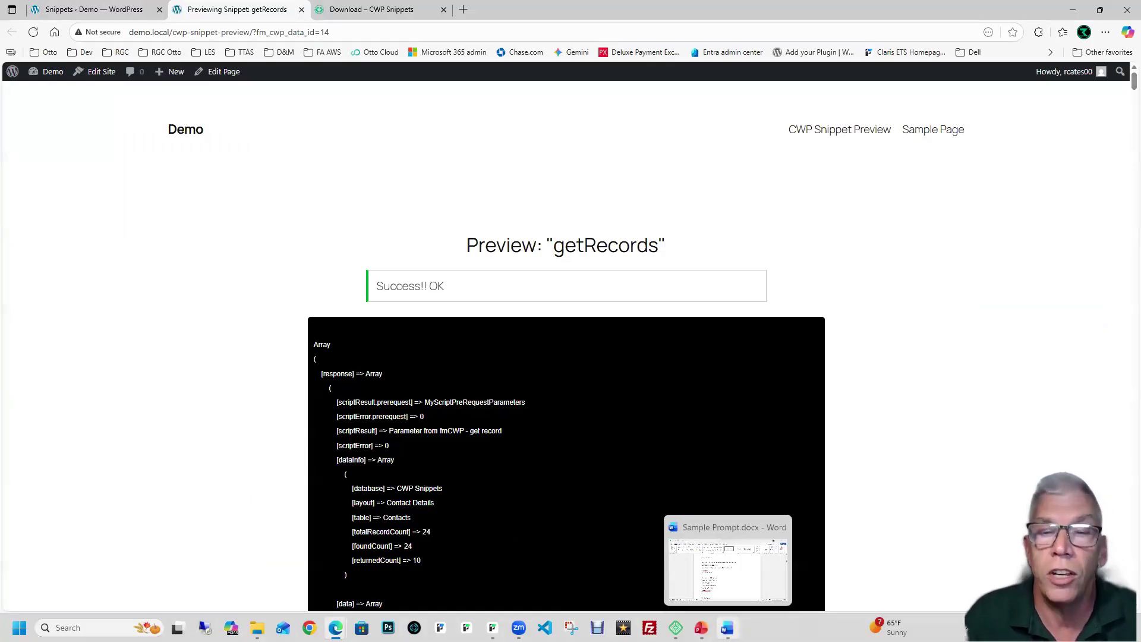
{"action": "left_click", "coordinate": [726, 628]}
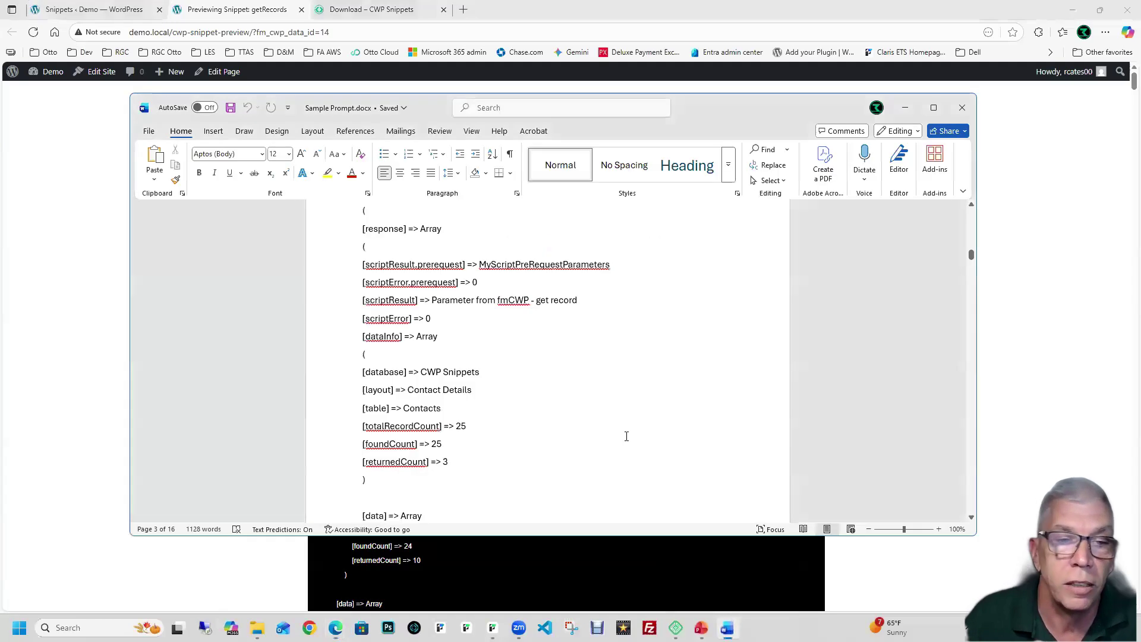
{"action": "scroll", "coordinate": [626, 416], "scroll_direction": "down", "scroll_amount": 3}
{"action": "scroll", "coordinate": [627, 417], "scroll_direction": "down", "scroll_amount": 6}
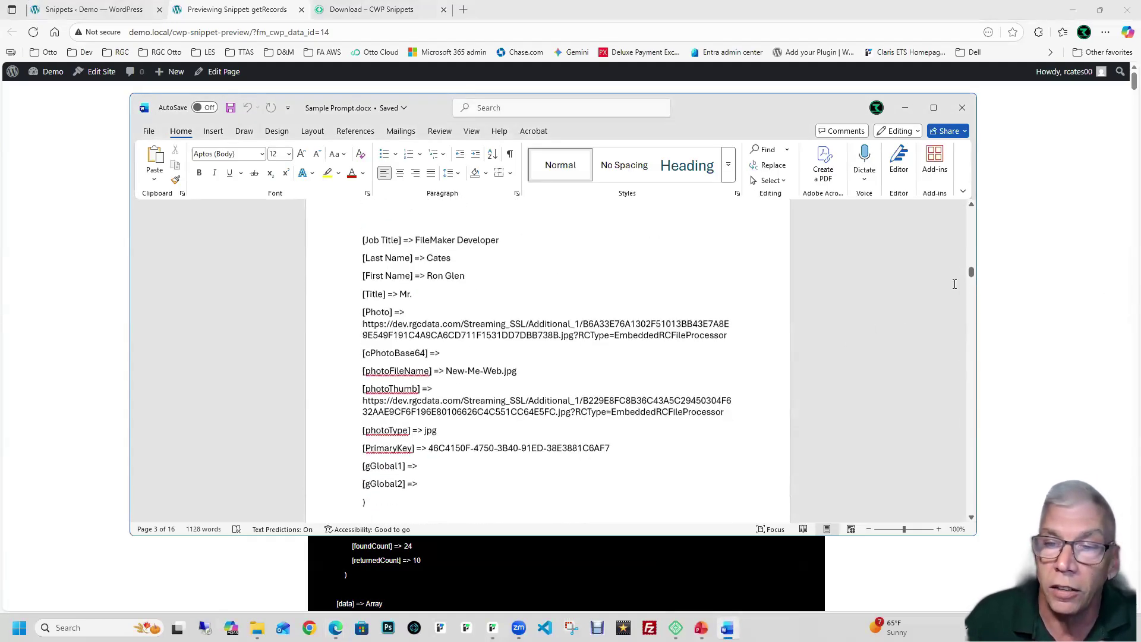
{"action": "left_click_drag", "start_coordinate": [969, 347], "coordinate": [962, 503]}
{"action": "scroll", "coordinate": [642, 333], "scroll_direction": "up", "scroll_amount": 5}
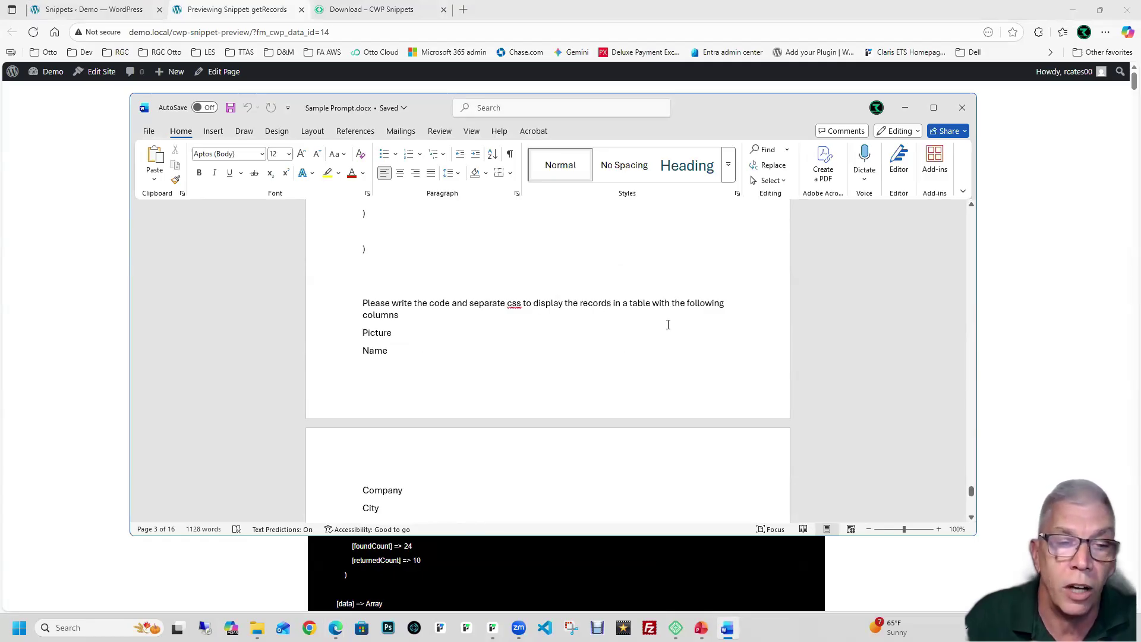
{"action": "scroll", "coordinate": [573, 337], "scroll_direction": "down", "scroll_amount": 1}
{"action": "scroll", "coordinate": [572, 337], "scroll_direction": "down", "scroll_amount": 4}
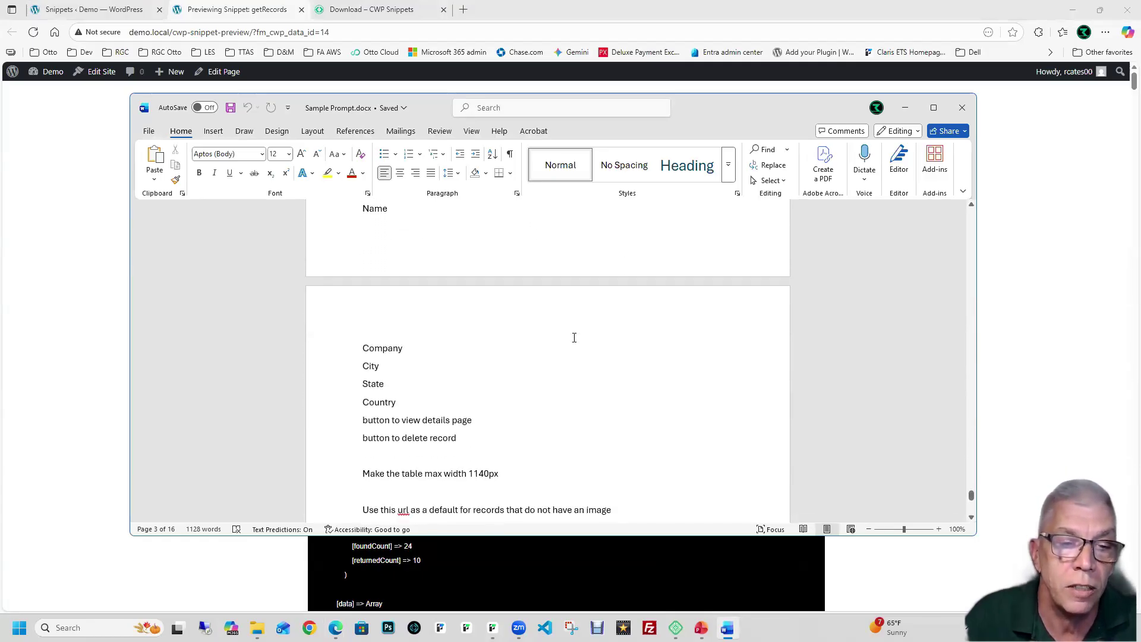
{"action": "scroll", "coordinate": [574, 338], "scroll_direction": "down", "scroll_amount": 1}
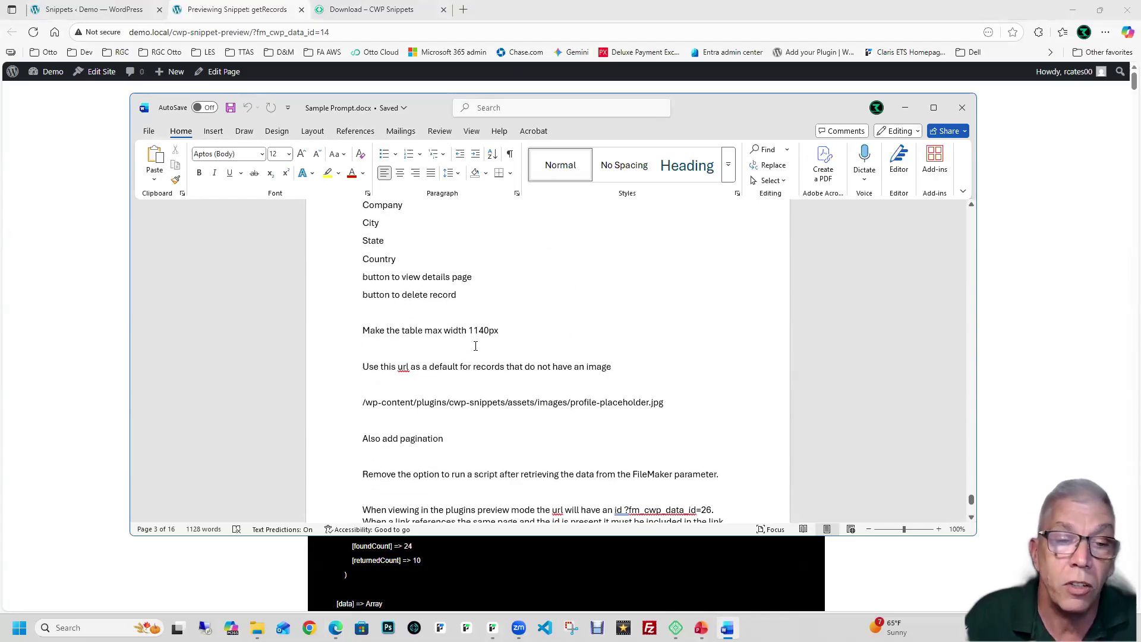
{"action": "scroll", "coordinate": [379, 362], "scroll_direction": "down", "scroll_amount": 1}
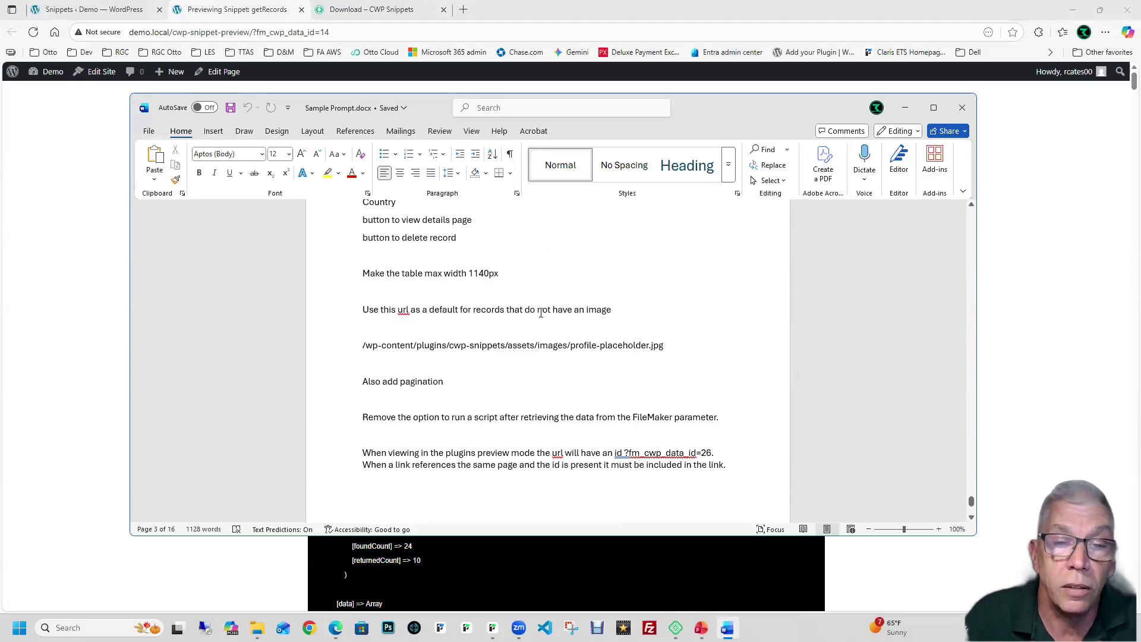
{"action": "left_click", "coordinate": [607, 345]}
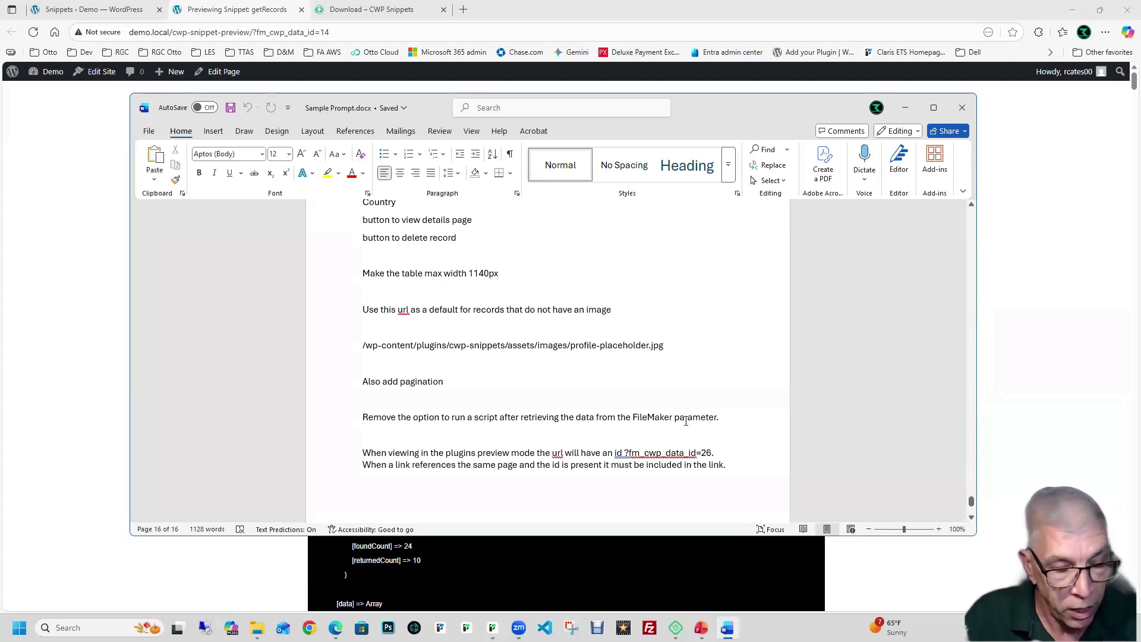
{"action": "key", "text": "ctrl+a"}
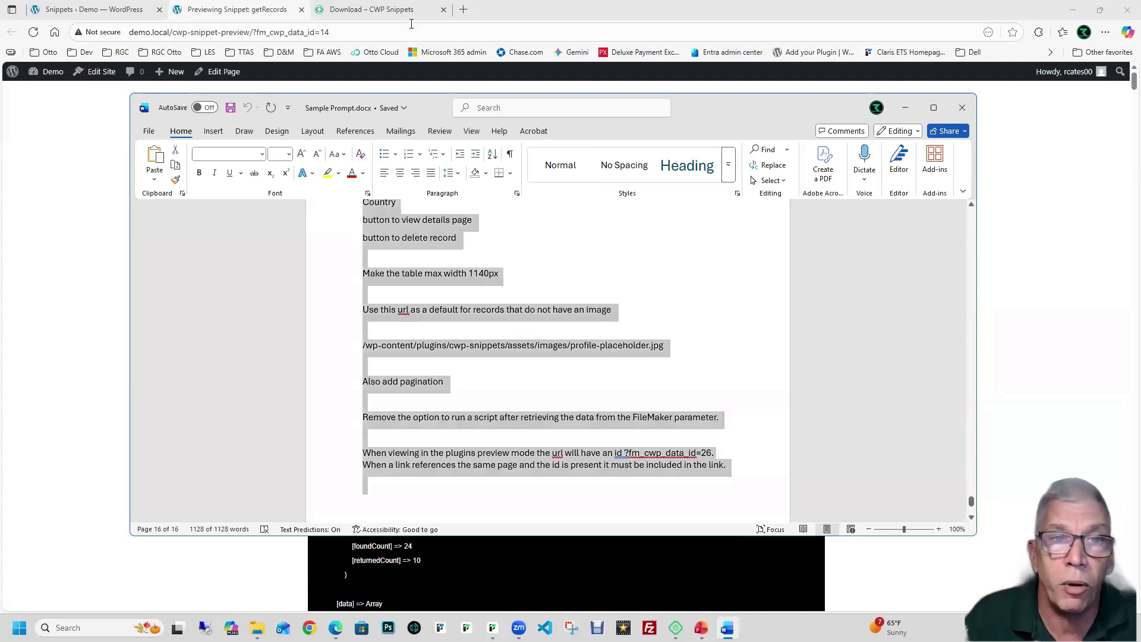
{"action": "left_click", "coordinate": [463, 10]}
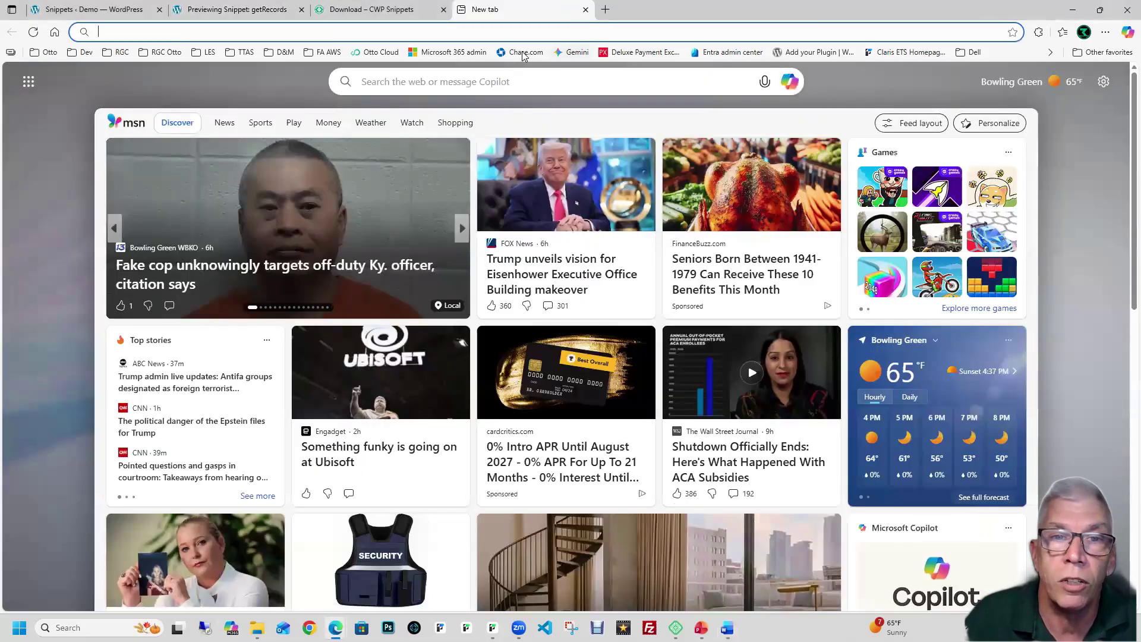
Step: Paste the Sample Prompt into Google Gemini and send it
{"action": "left_click", "coordinate": [573, 53]}
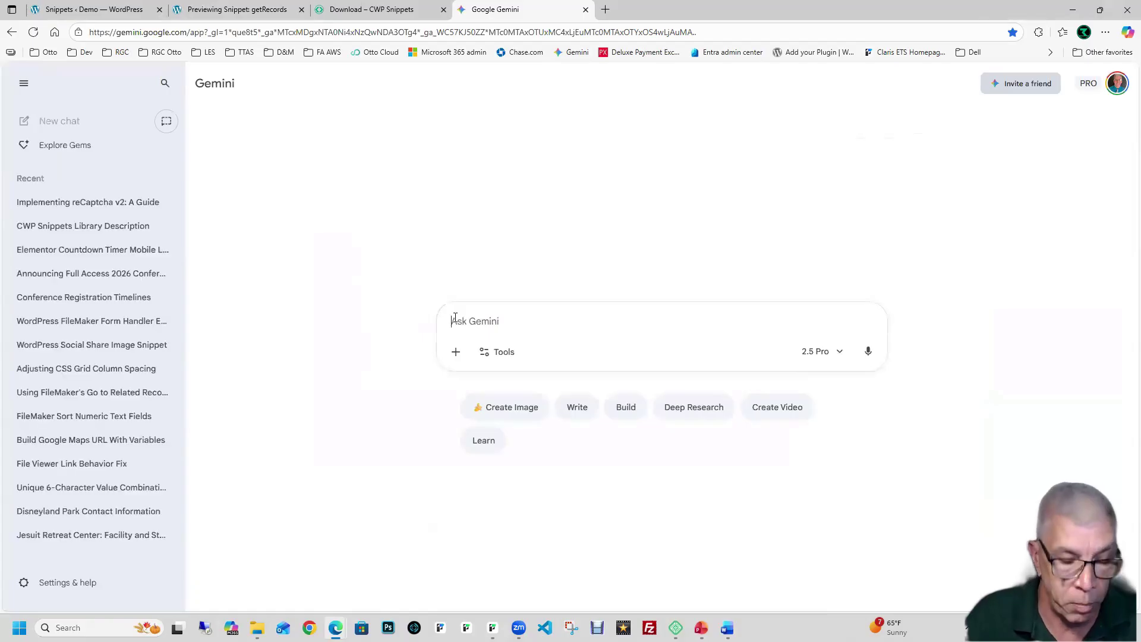
{"action": "key", "text": "ctrl+v"}
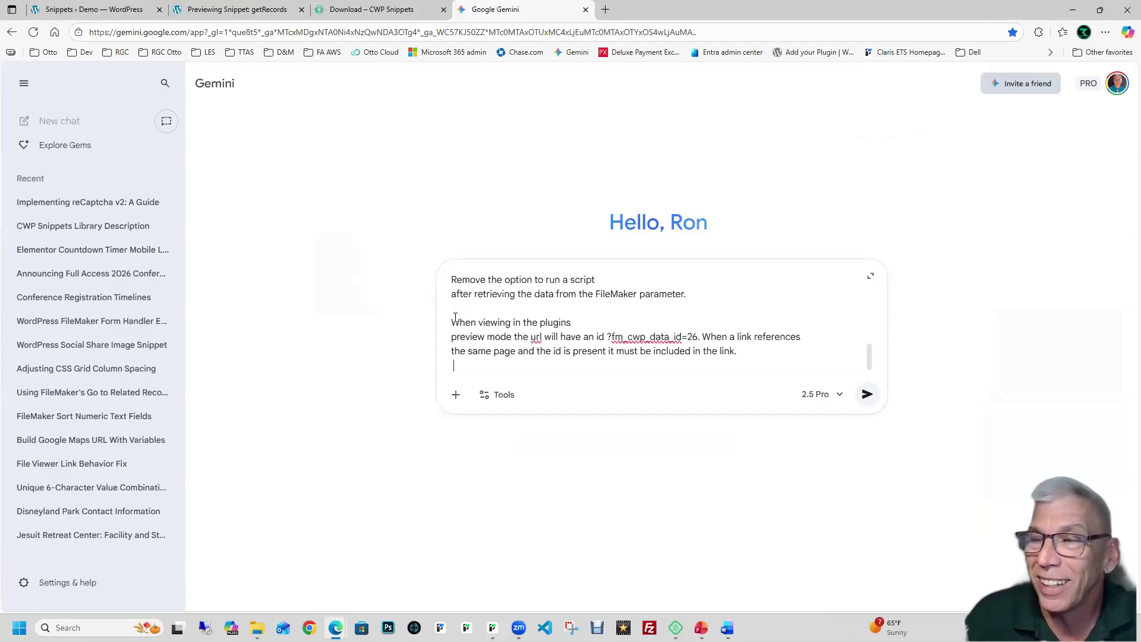
{"action": "key", "text": "Return"}
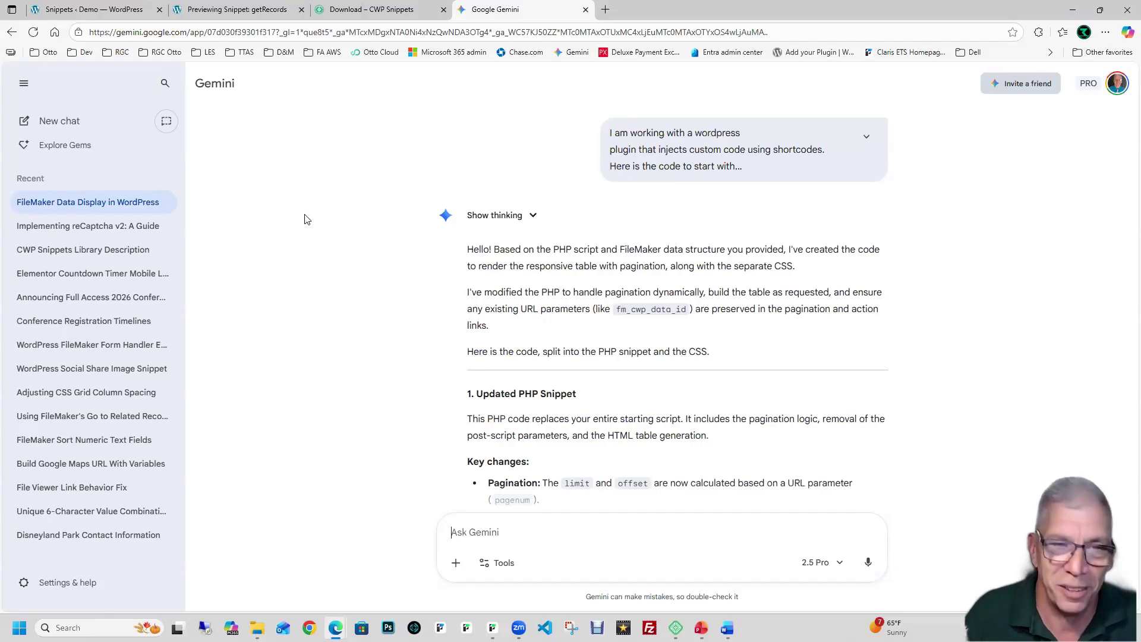
Step: Copy Gemini's generated contact-list PHP code and return WordPress to the Templates list
{"action": "scroll", "coordinate": [346, 234], "scroll_direction": "down", "scroll_amount": 1}
{"action": "scroll", "coordinate": [346, 234], "scroll_direction": "down", "scroll_amount": 7}
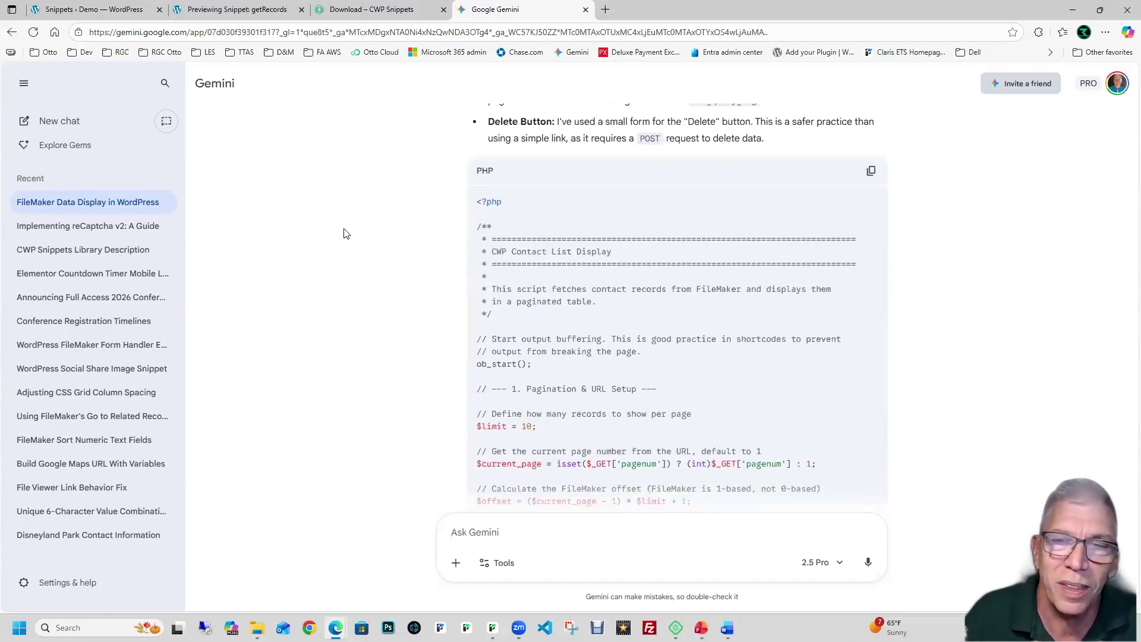
{"action": "left_click", "coordinate": [871, 171]}
{"action": "left_click", "coordinate": [95, 10]}
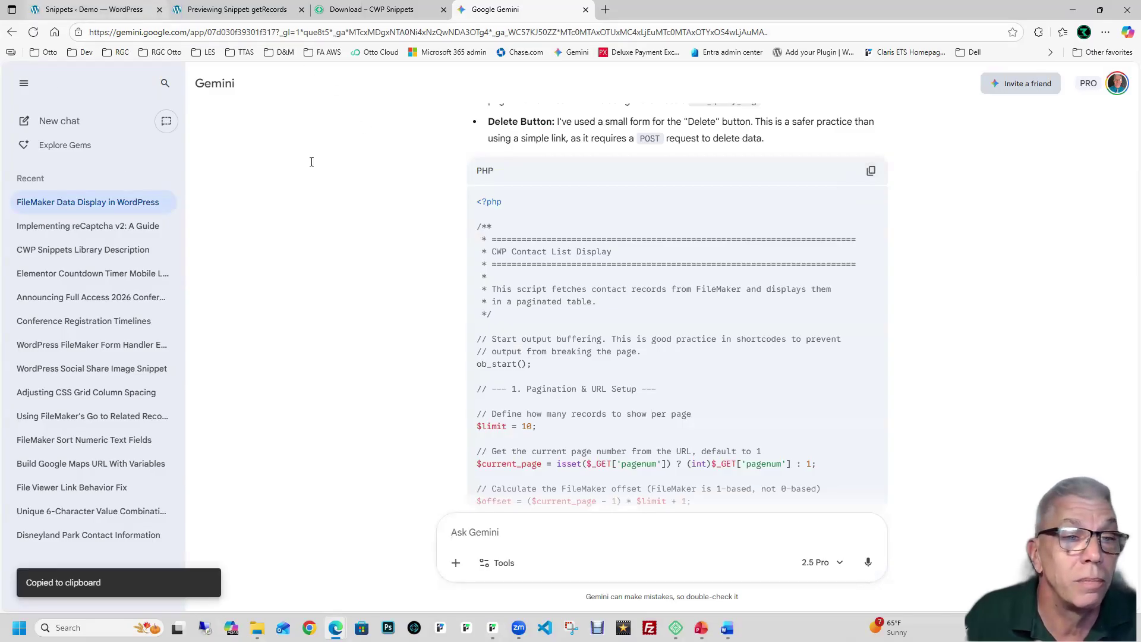
{"action": "left_click", "coordinate": [124, 254]}
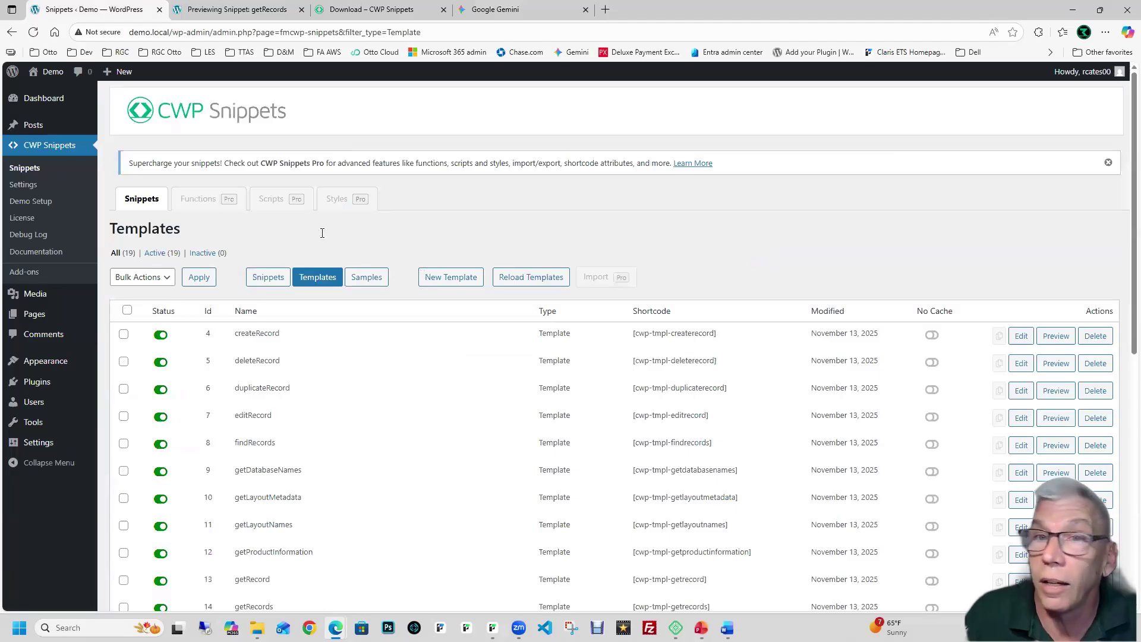
{"action": "left_click", "coordinate": [550, 10]}
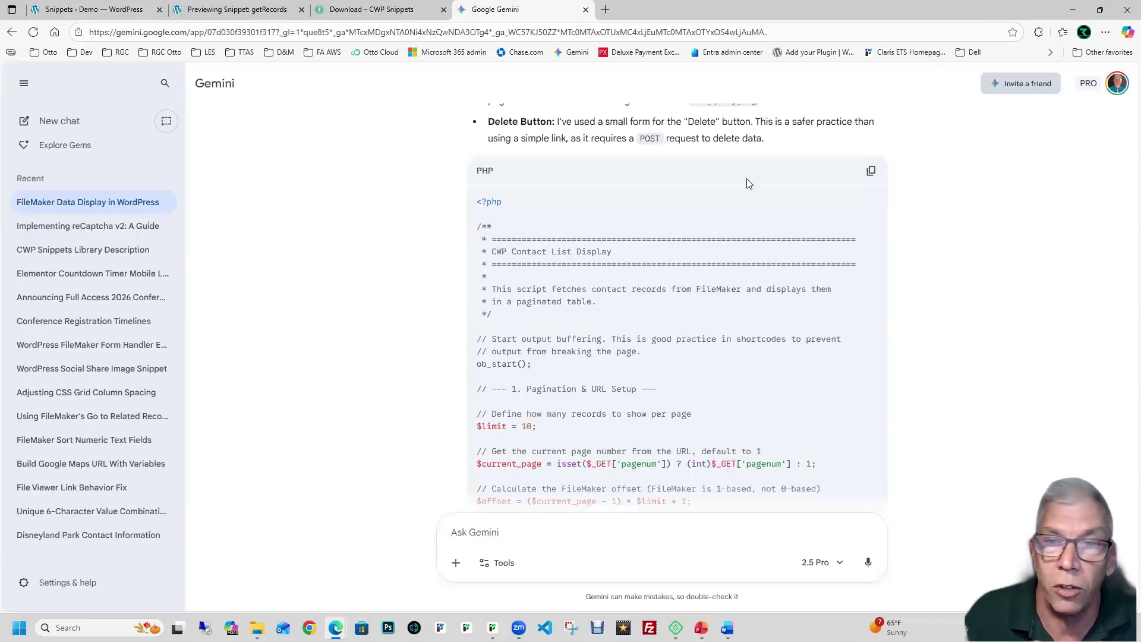
{"action": "left_click", "coordinate": [864, 172]}
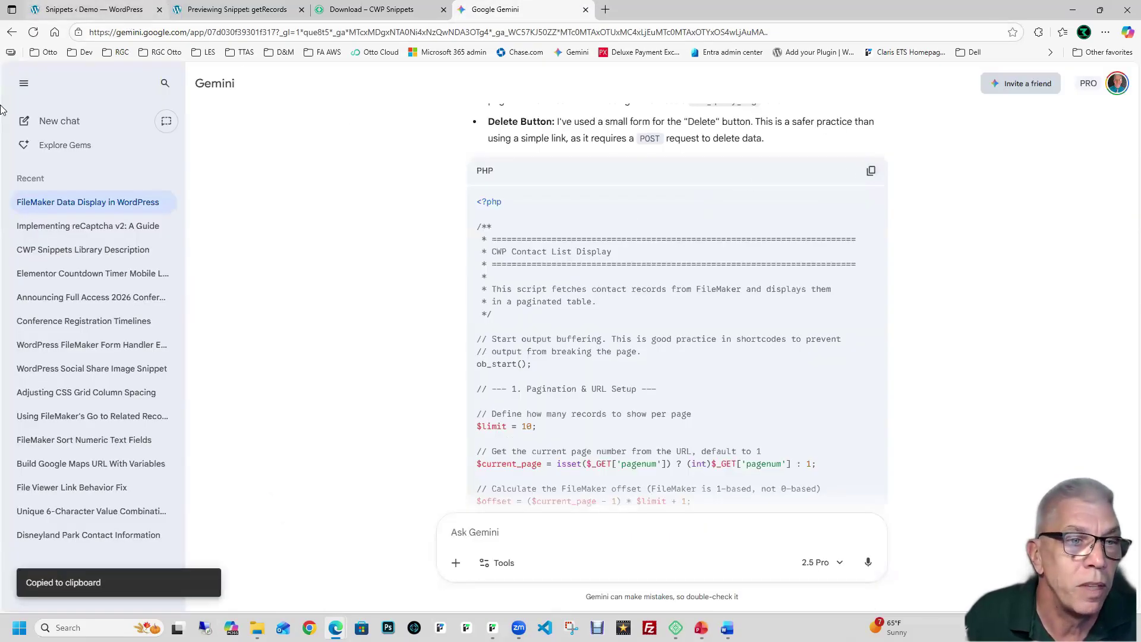
{"action": "left_click", "coordinate": [119, 10]}
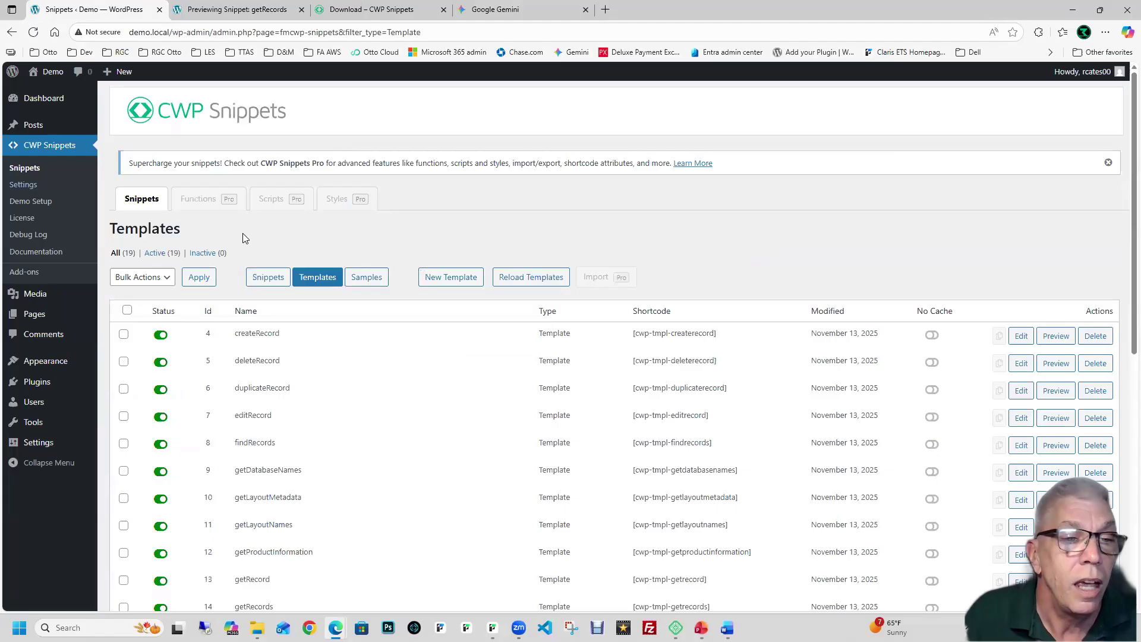
Step: Create a snippet named 'Contact List', paste the PHP script over the <?php placeholder, and save it
{"action": "left_click", "coordinate": [262, 277]}
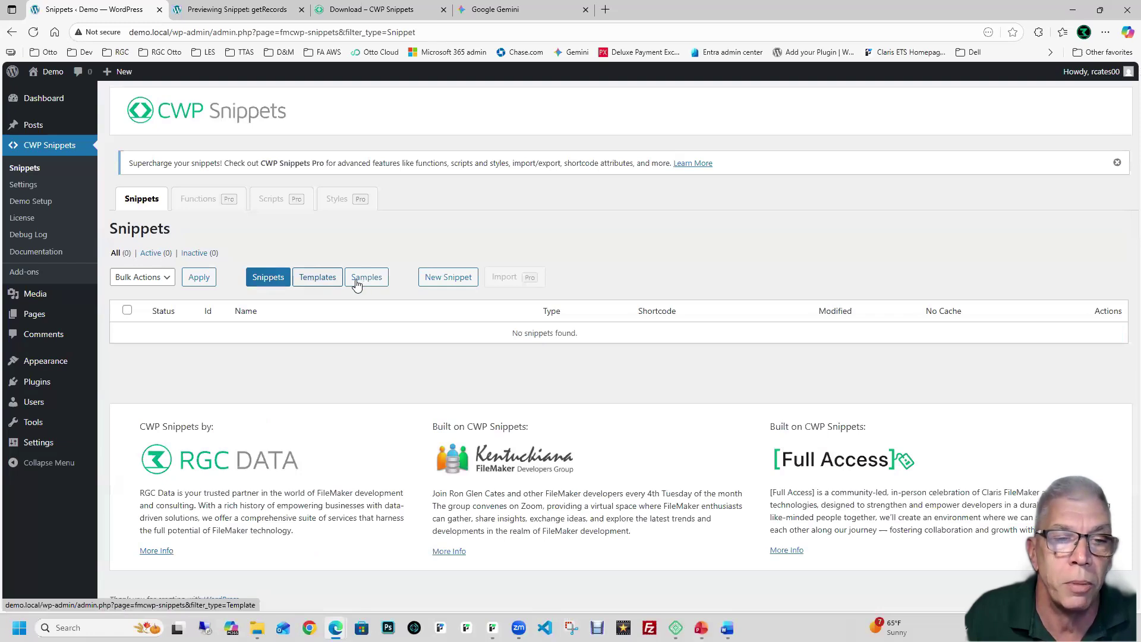
{"action": "left_click", "coordinate": [284, 282]}
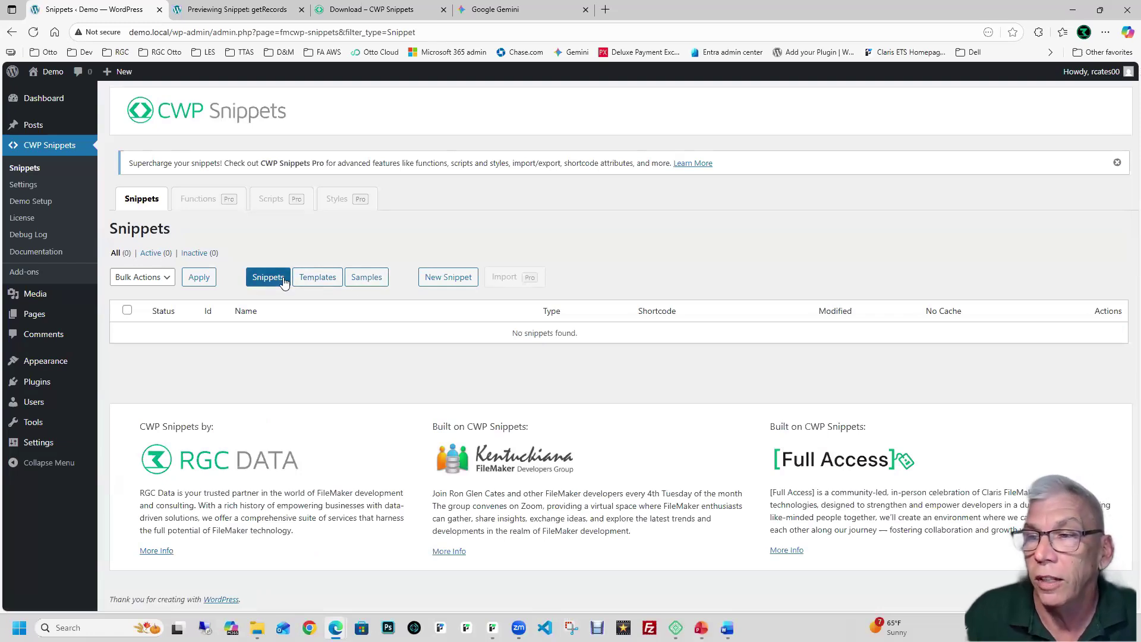
{"action": "left_click", "coordinate": [434, 281]}
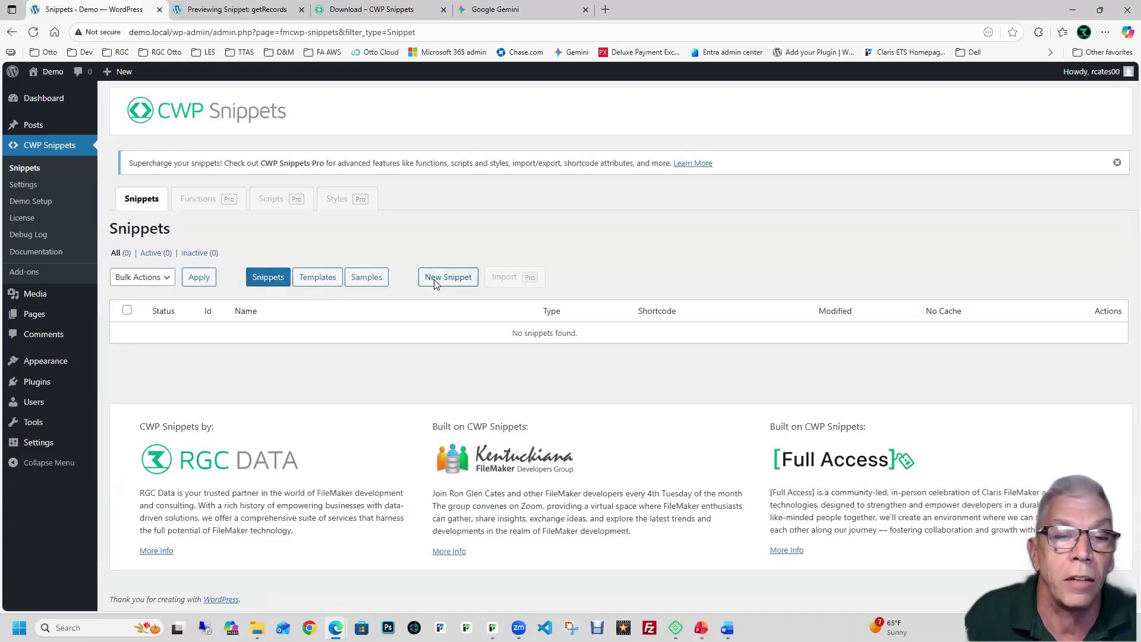
{"action": "left_click", "coordinate": [250, 259]}
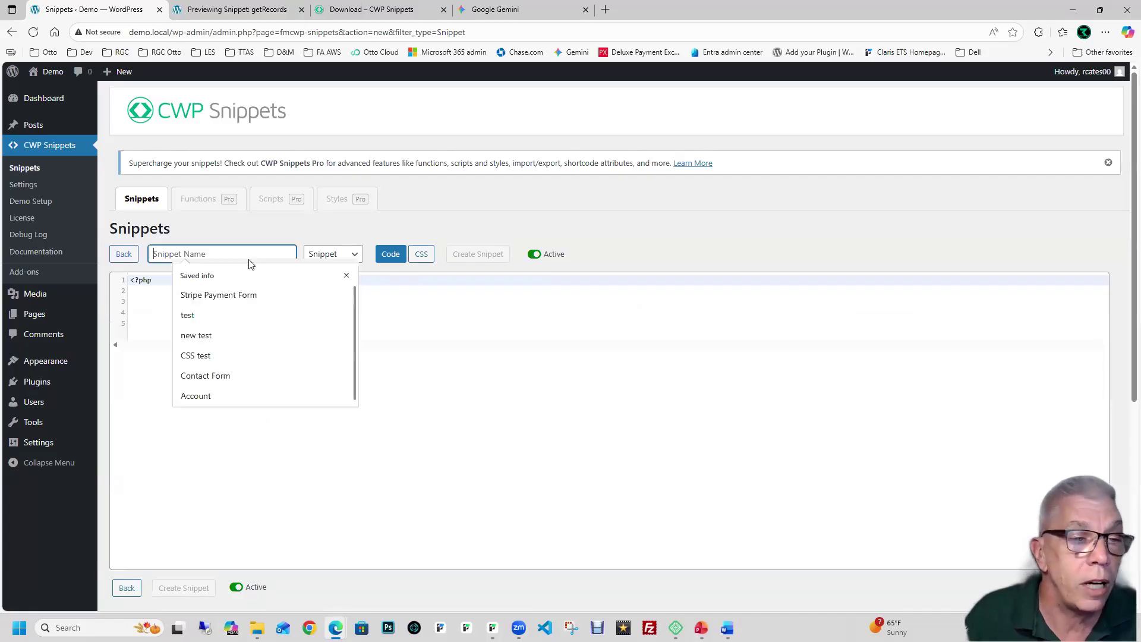
{"action": "type", "text": "Con"}
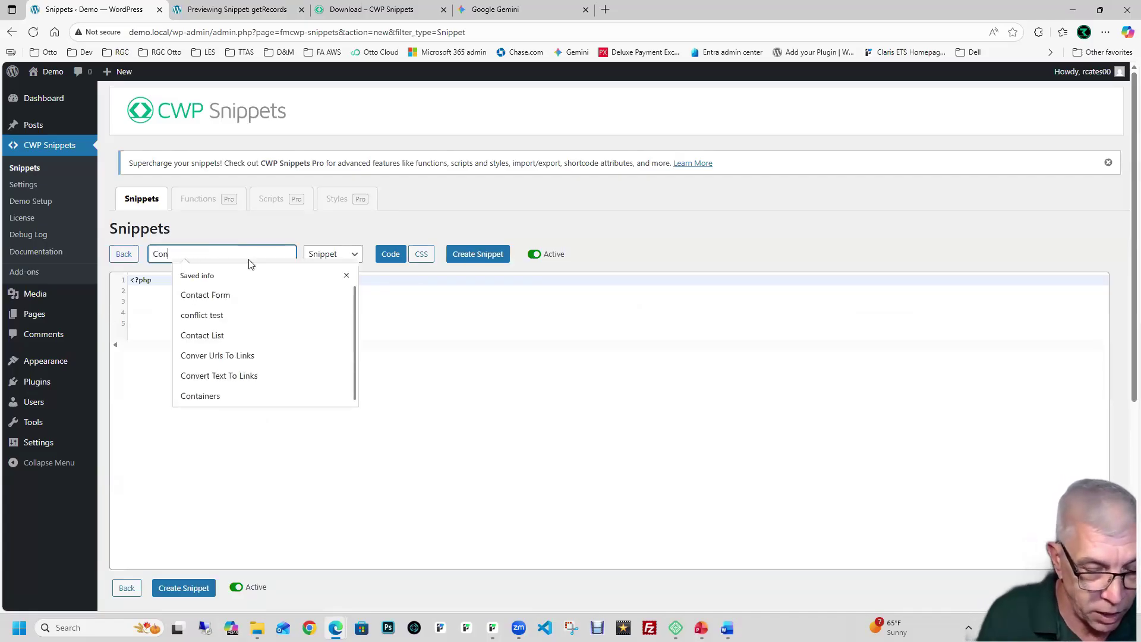
{"action": "type", "text": "tact List"}
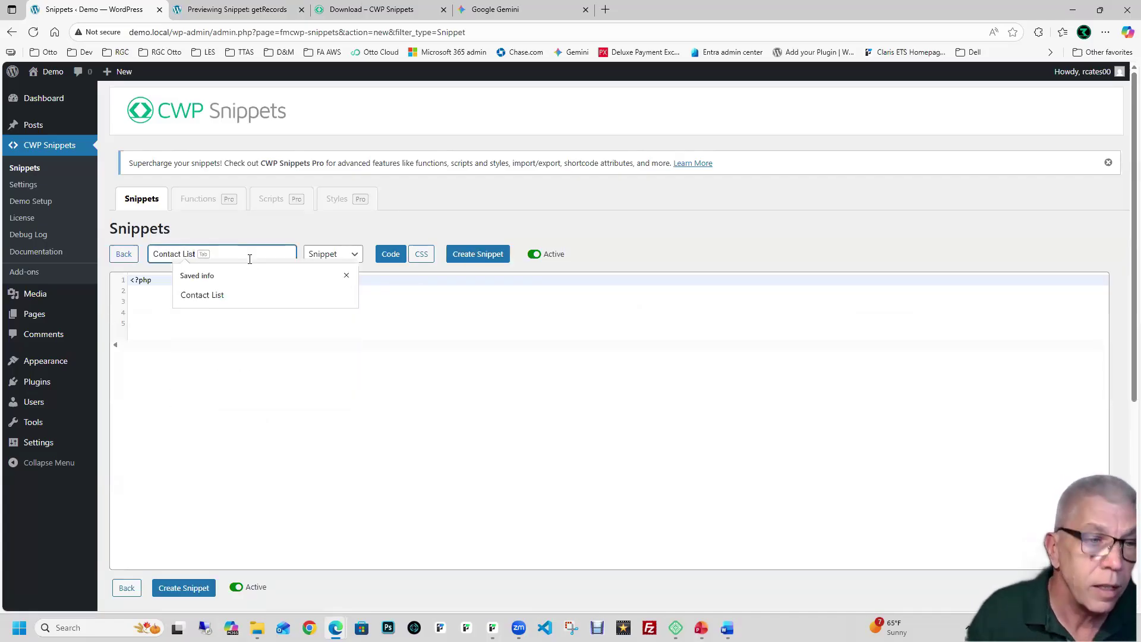
{"action": "double_click", "coordinate": [157, 281]}
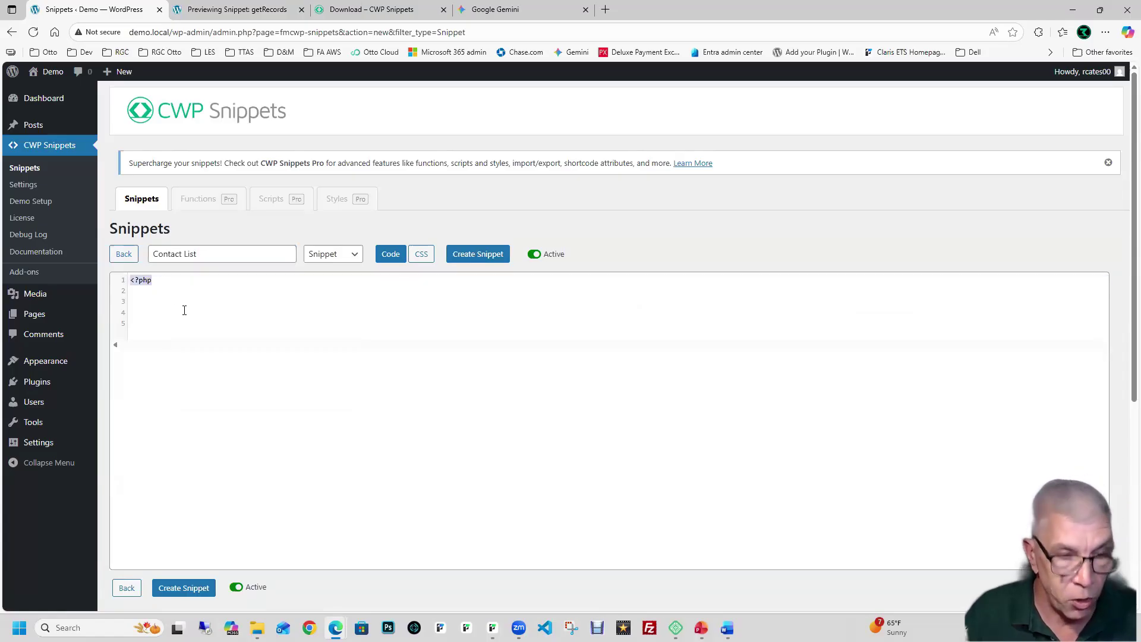
{"action": "key", "text": "ctrl+v"}
{"action": "scroll", "coordinate": [396, 306], "scroll_direction": "up", "scroll_amount": 20}
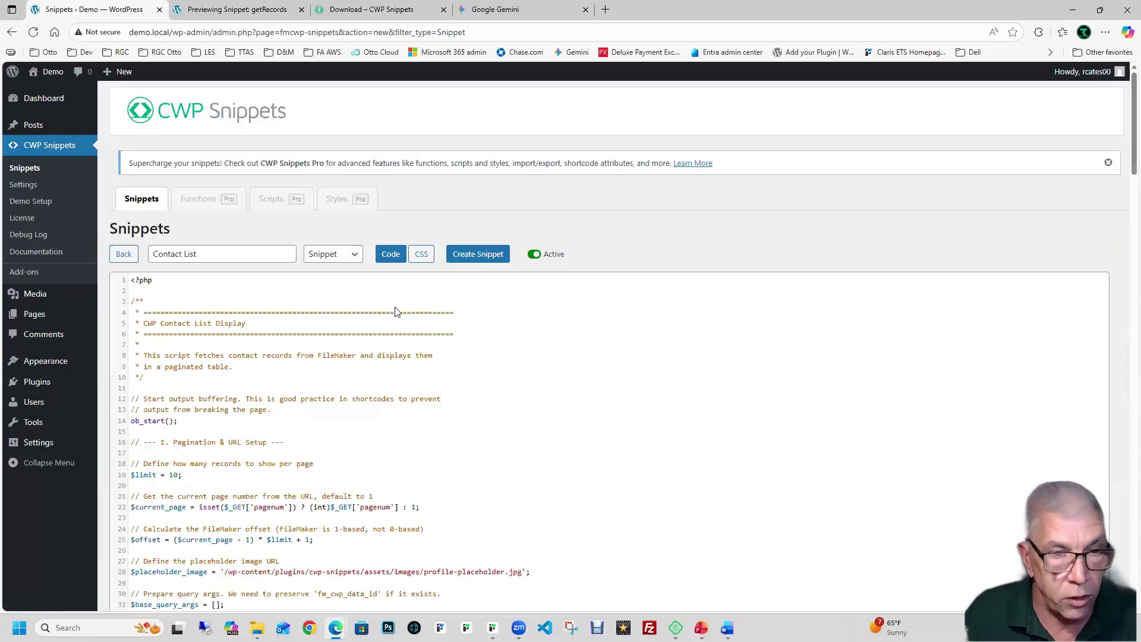
{"action": "key", "text": "ctrl+s"}
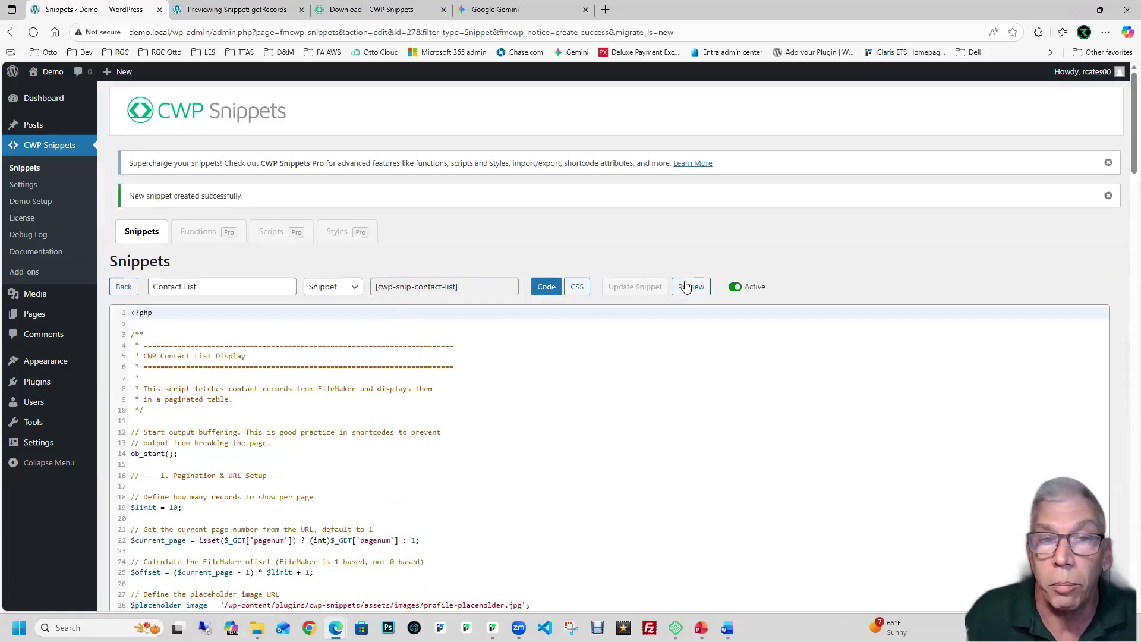
Step: Preview the Contact List snippet, then copy the CSS block from Gemini's answer
{"action": "left_click", "coordinate": [689, 287]}
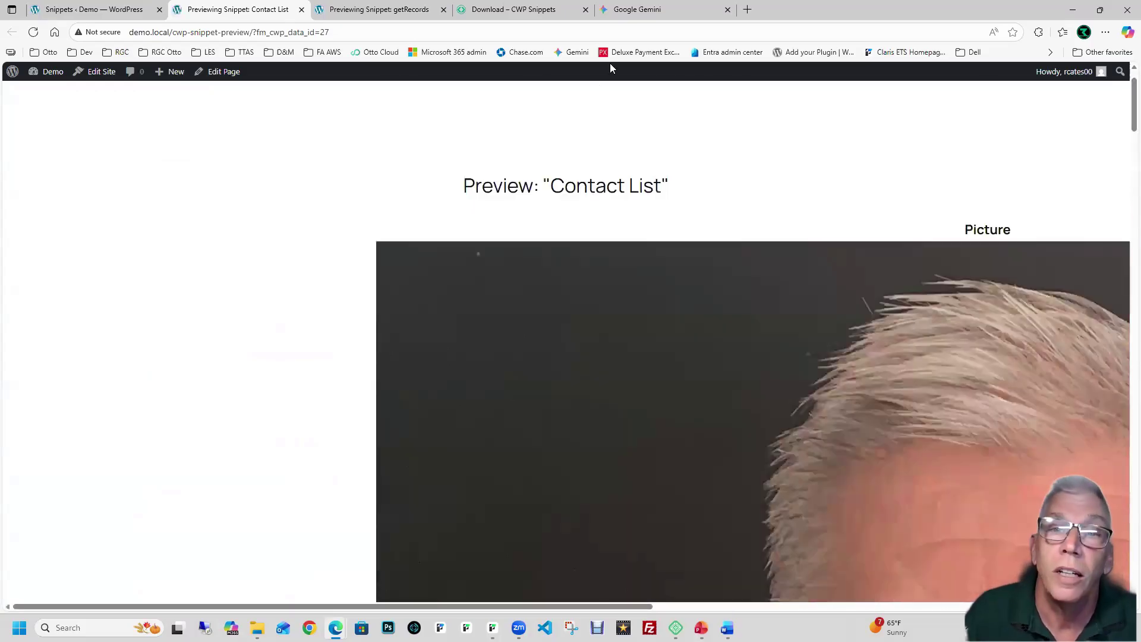
{"action": "left_click", "coordinate": [640, 14]}
{"action": "scroll", "coordinate": [689, 191], "scroll_direction": "down", "scroll_amount": 3}
{"action": "scroll", "coordinate": [689, 193], "scroll_direction": "down", "scroll_amount": 15}
{"action": "scroll", "coordinate": [689, 191], "scroll_direction": "down", "scroll_amount": 6}
{"action": "scroll", "coordinate": [896, 198], "scroll_direction": "up", "scroll_amount": 1}
{"action": "left_click", "coordinate": [871, 178]}
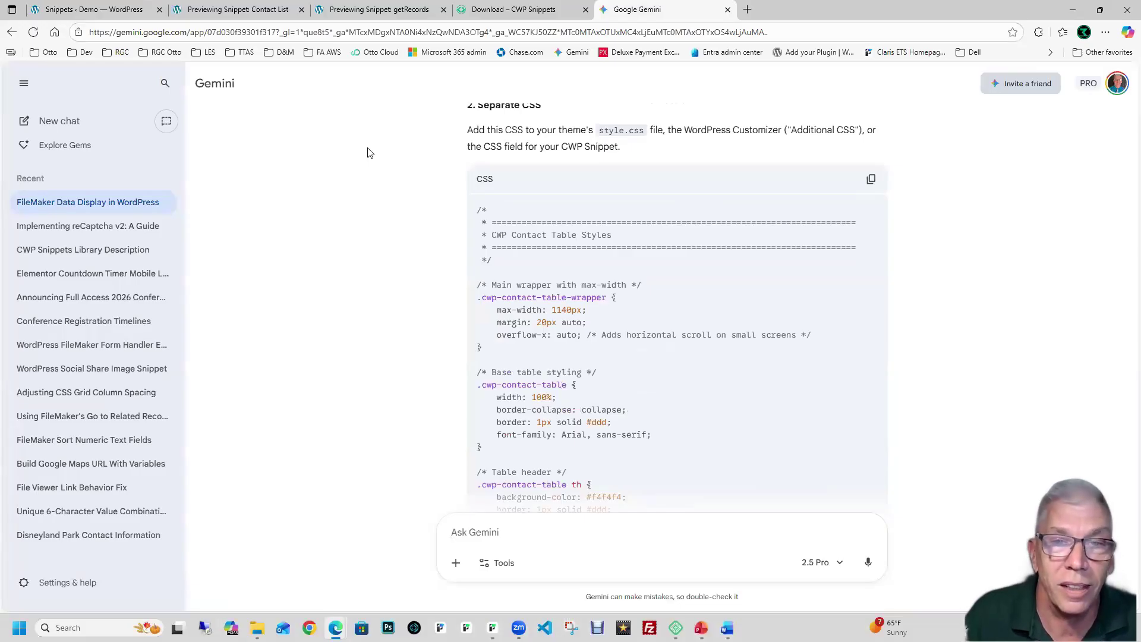
{"action": "scroll", "coordinate": [367, 152], "scroll_direction": "up", "scroll_amount": 8}
{"action": "scroll", "coordinate": [367, 153], "scroll_direction": "up", "scroll_amount": 10}
Step: Copy the '2. Separate CSS' contact table styles and return to the Contact List snippet editor
{"action": "scroll", "coordinate": [367, 153], "scroll_direction": "down", "scroll_amount": 10}
{"action": "scroll", "coordinate": [367, 153], "scroll_direction": "down", "scroll_amount": 12}
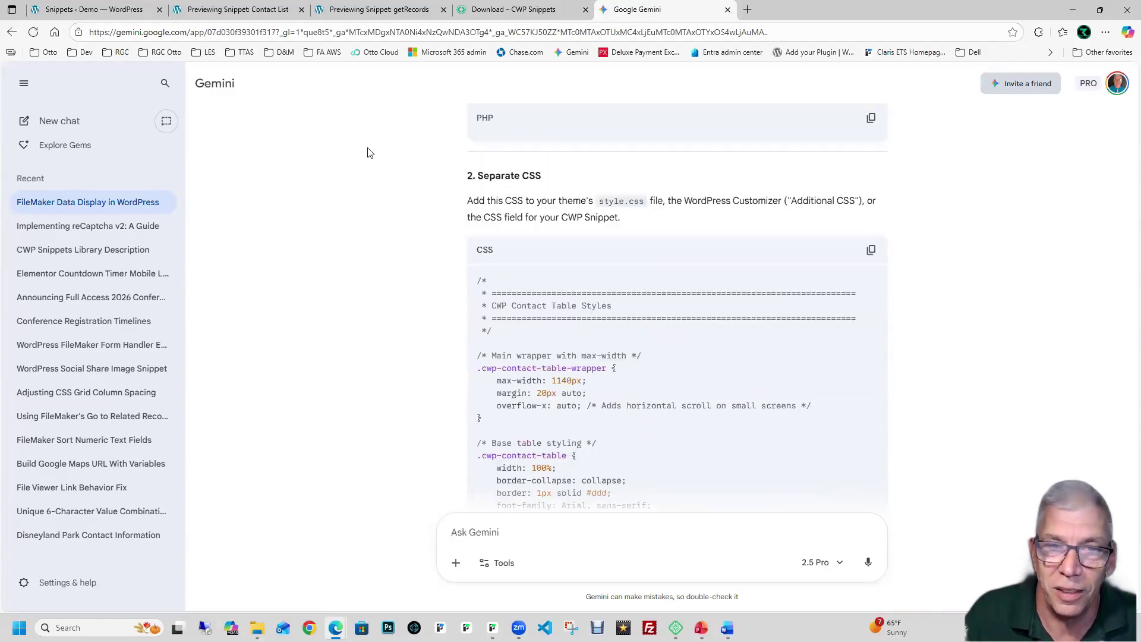
{"action": "left_click", "coordinate": [871, 249]}
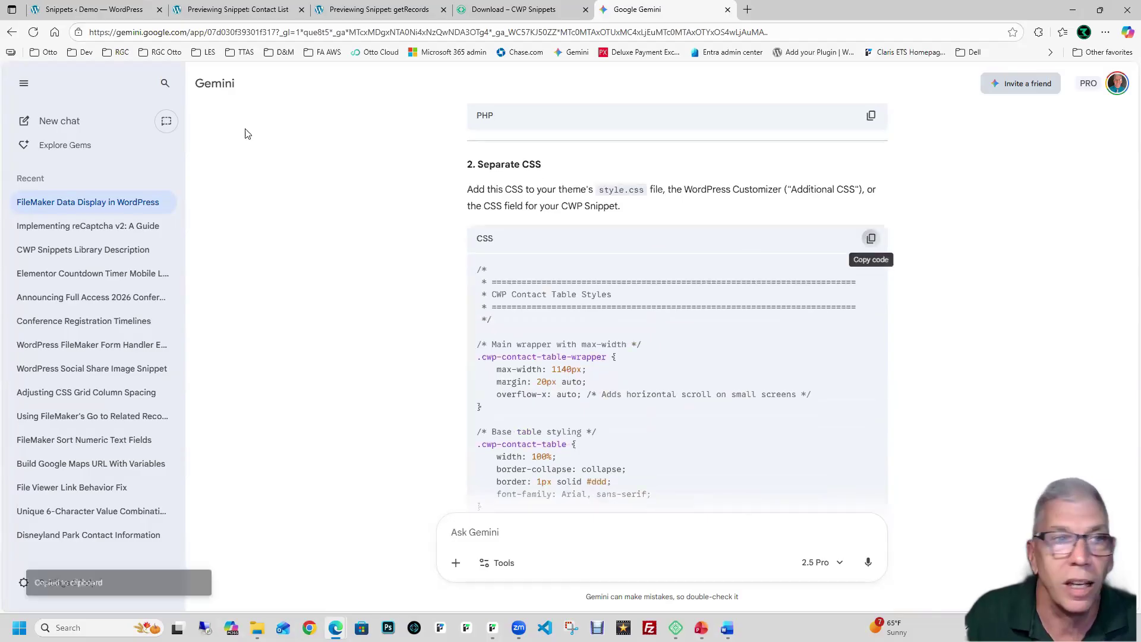
{"action": "key", "text": "ctrl+1"}
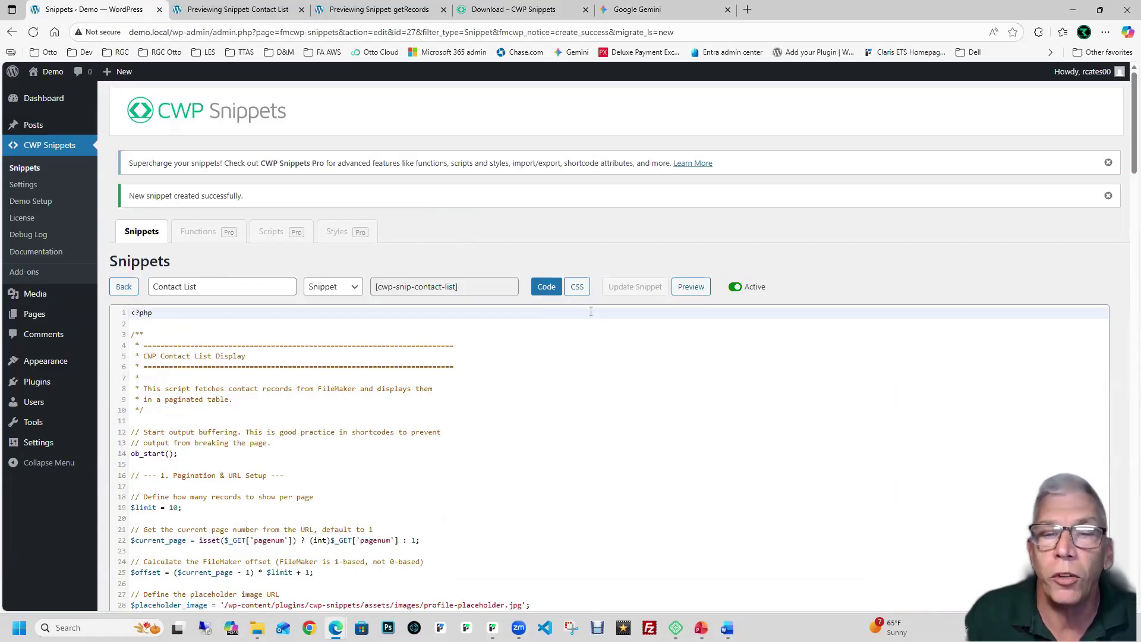
Step: Replace the Contact List snippet's '/* CSS */' placeholder with the contact table stylesheet and update it
{"action": "left_click", "coordinate": [577, 286]}
{"action": "left_click", "coordinate": [530, 320]}
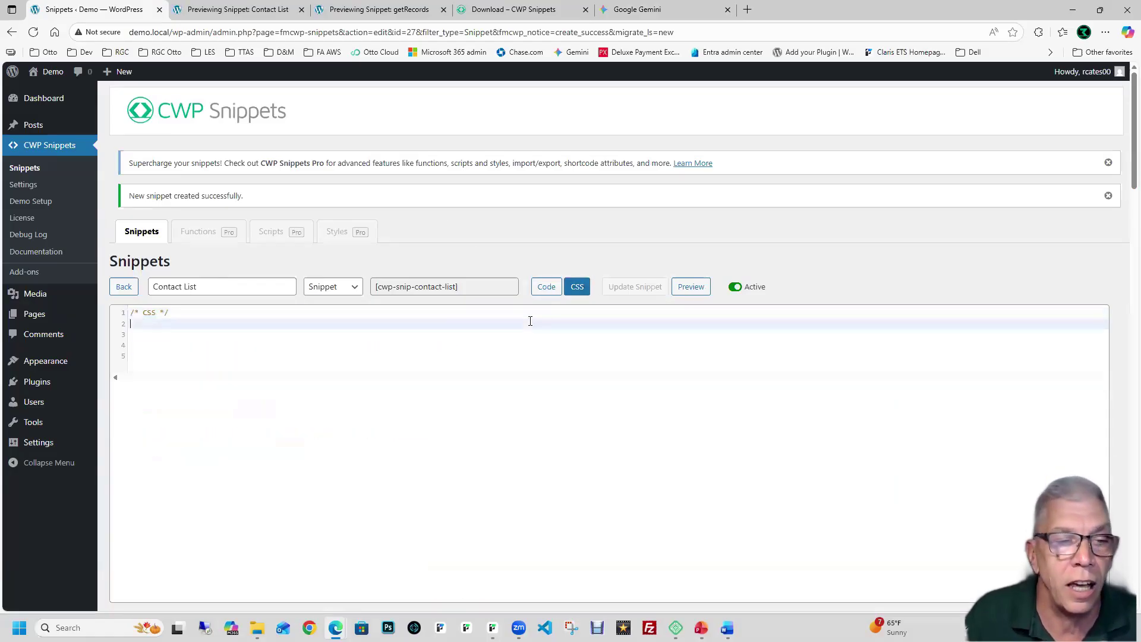
{"action": "left_click_drag", "start_coordinate": [176, 317], "coordinate": [127, 312]}
{"action": "key", "text": "ctrl+v"}
{"action": "scroll", "coordinate": [418, 325], "scroll_direction": "up", "scroll_amount": 15}
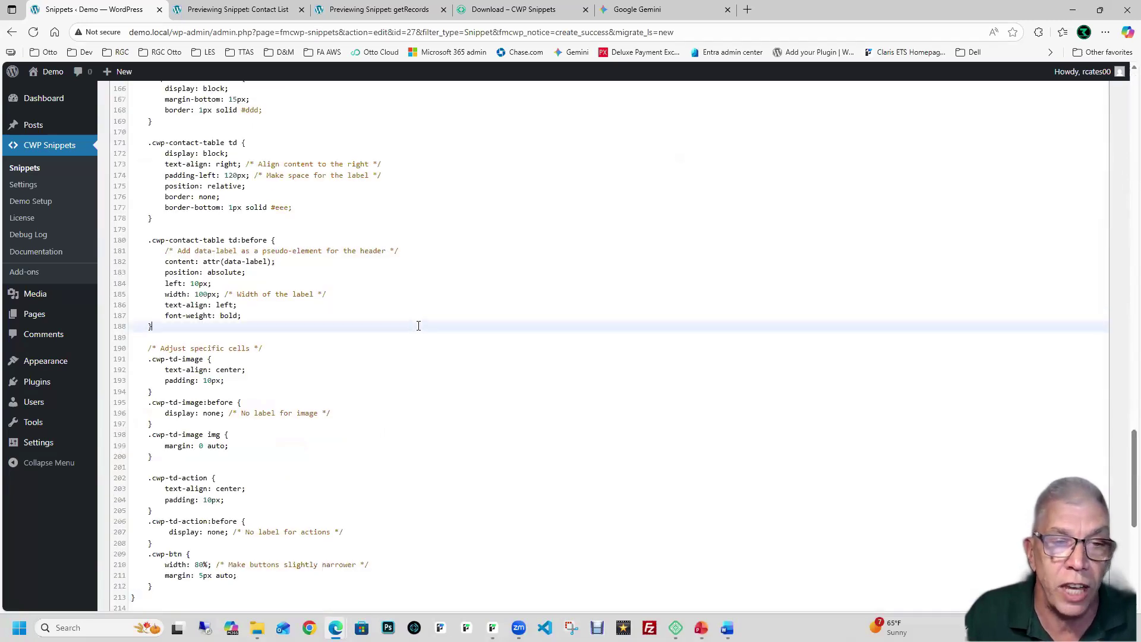
{"action": "scroll", "coordinate": [419, 325], "scroll_direction": "up", "scroll_amount": 12}
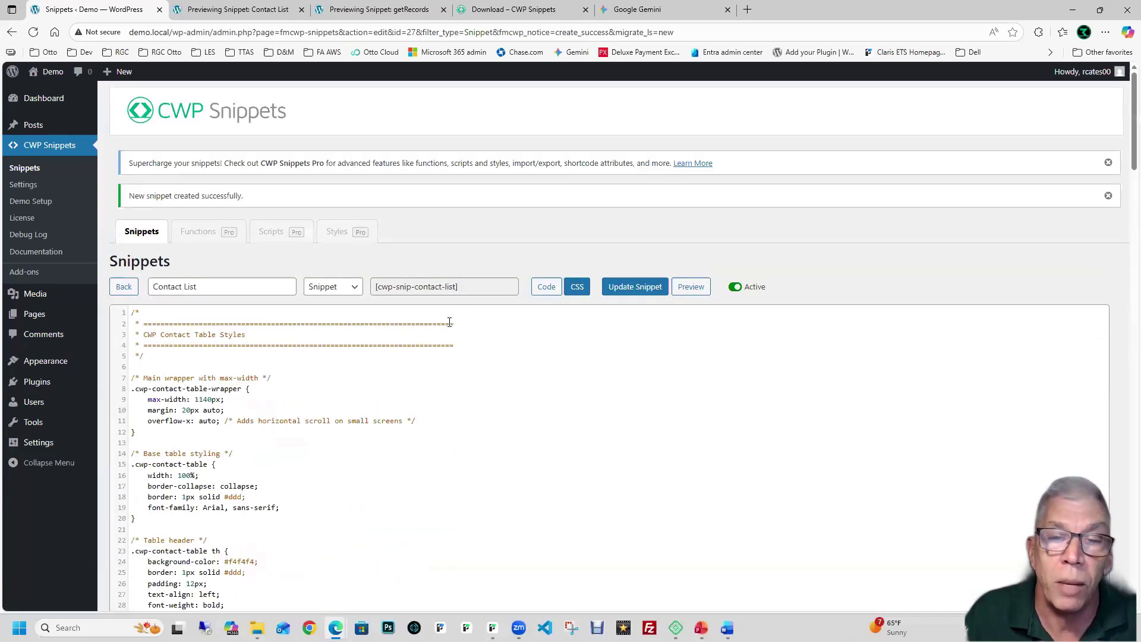
{"action": "left_click", "coordinate": [623, 291]}
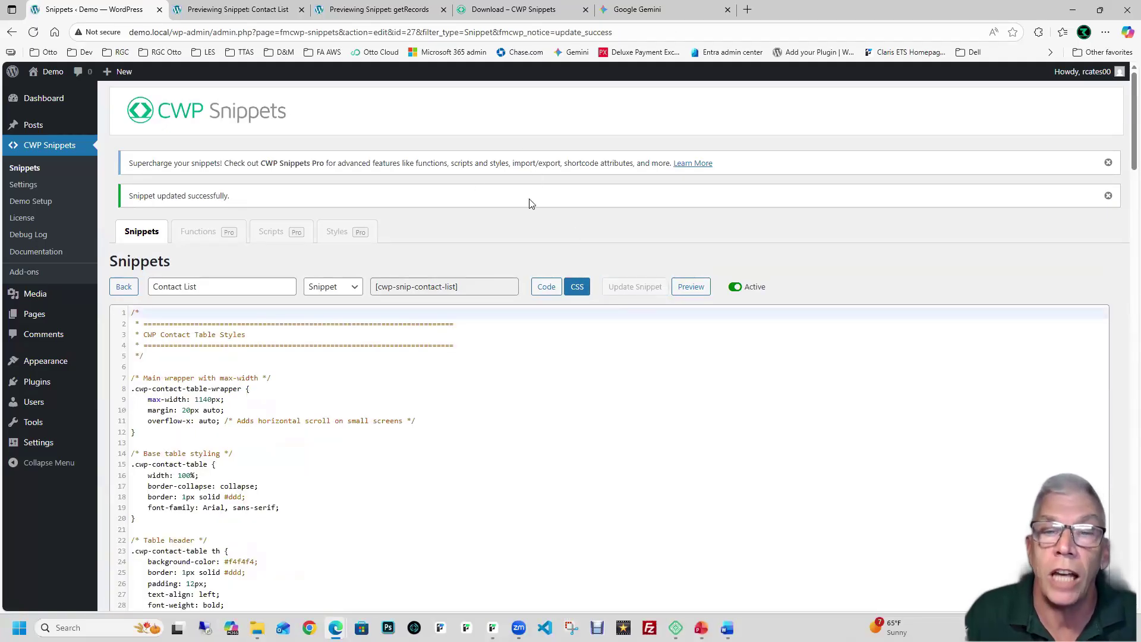
{"action": "left_click", "coordinate": [540, 289]}
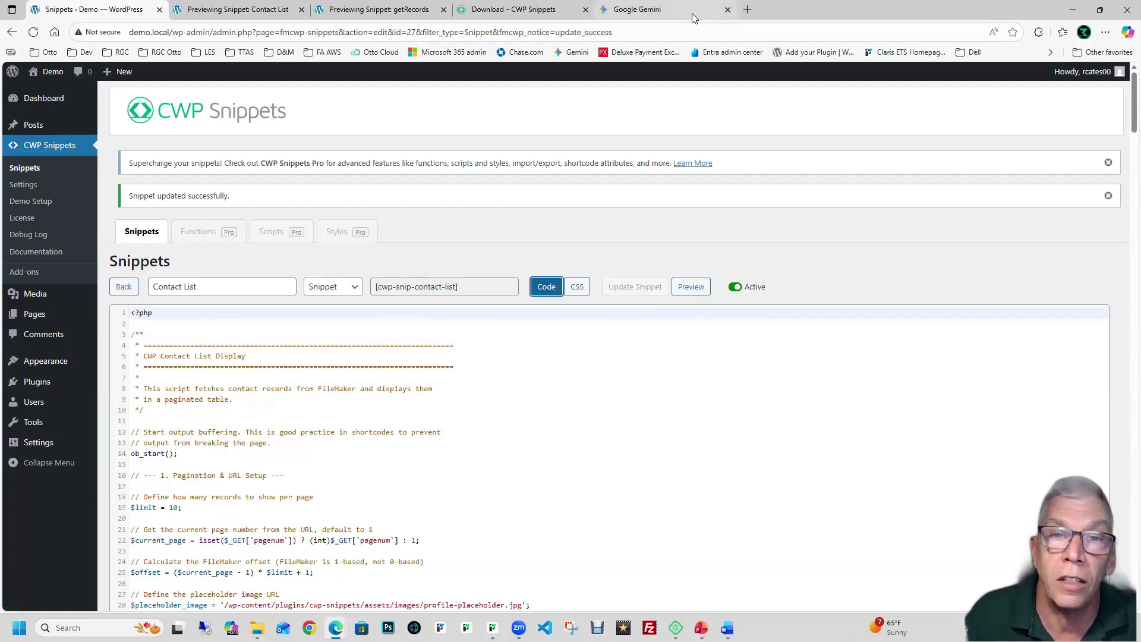
{"action": "left_click", "coordinate": [691, 13]}
{"action": "left_click", "coordinate": [224, 16]}
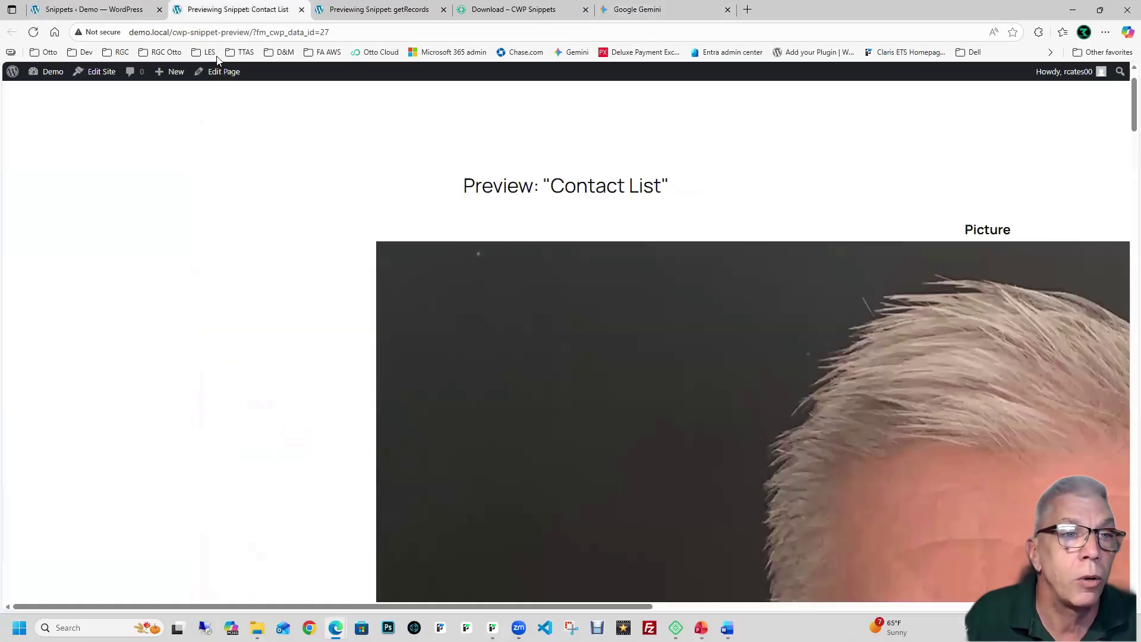
Step: Reload the Contact List preview and scroll through the styled table of pictures, names, companies and locations
{"action": "left_click", "coordinate": [33, 32]}
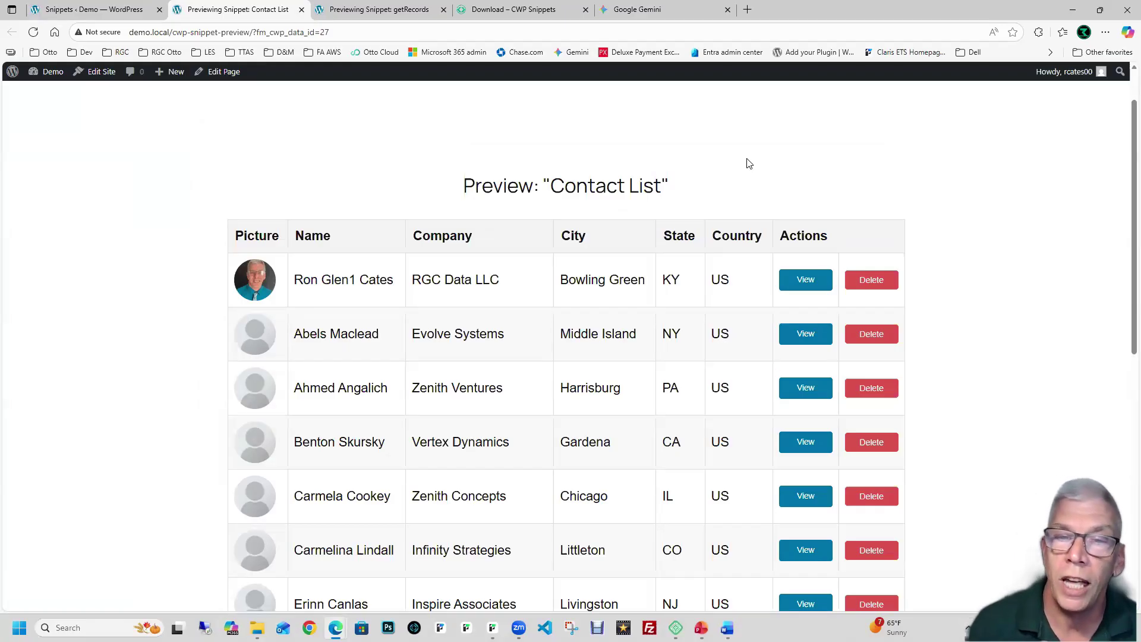
{"action": "scroll", "coordinate": [707, 135], "scroll_direction": "down", "scroll_amount": 2}
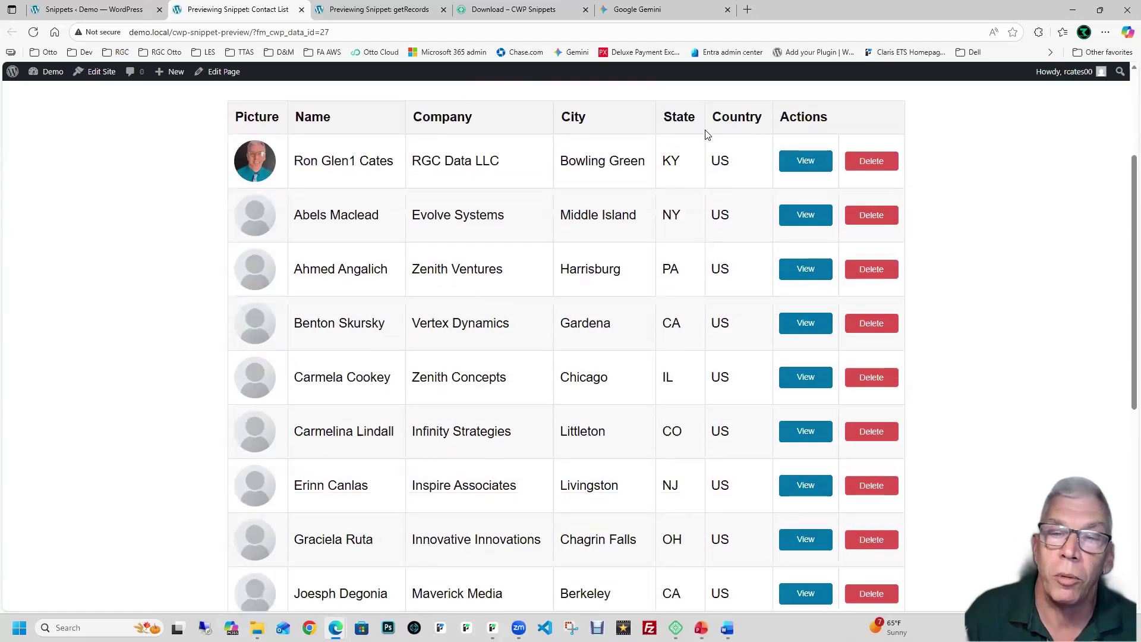
{"action": "scroll", "coordinate": [707, 135], "scroll_direction": "down", "scroll_amount": 2}
{"action": "scroll", "coordinate": [733, 186], "scroll_direction": "up", "scroll_amount": 5}
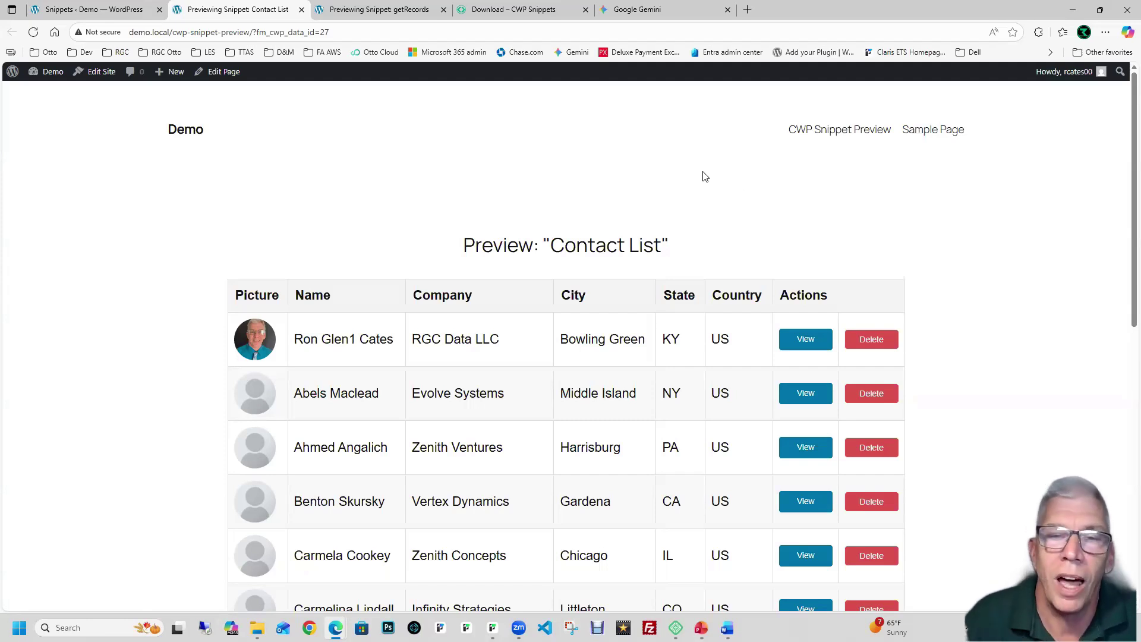
{"action": "scroll", "coordinate": [702, 174], "scroll_direction": "down", "scroll_amount": 2}
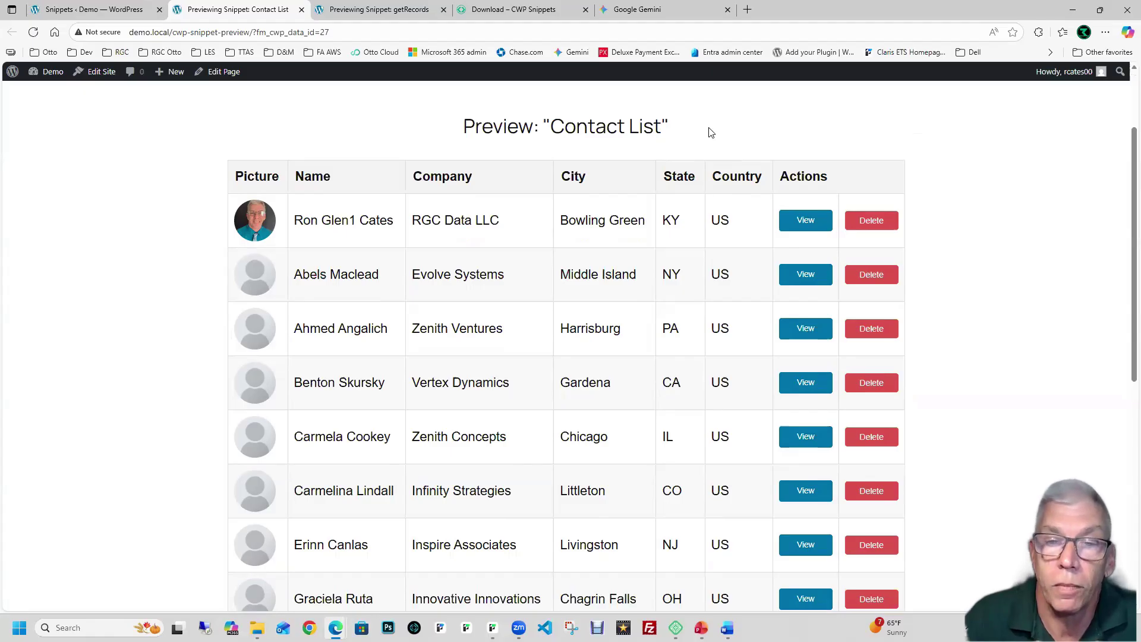
{"action": "scroll", "coordinate": [708, 132], "scroll_direction": "up", "scroll_amount": 2}
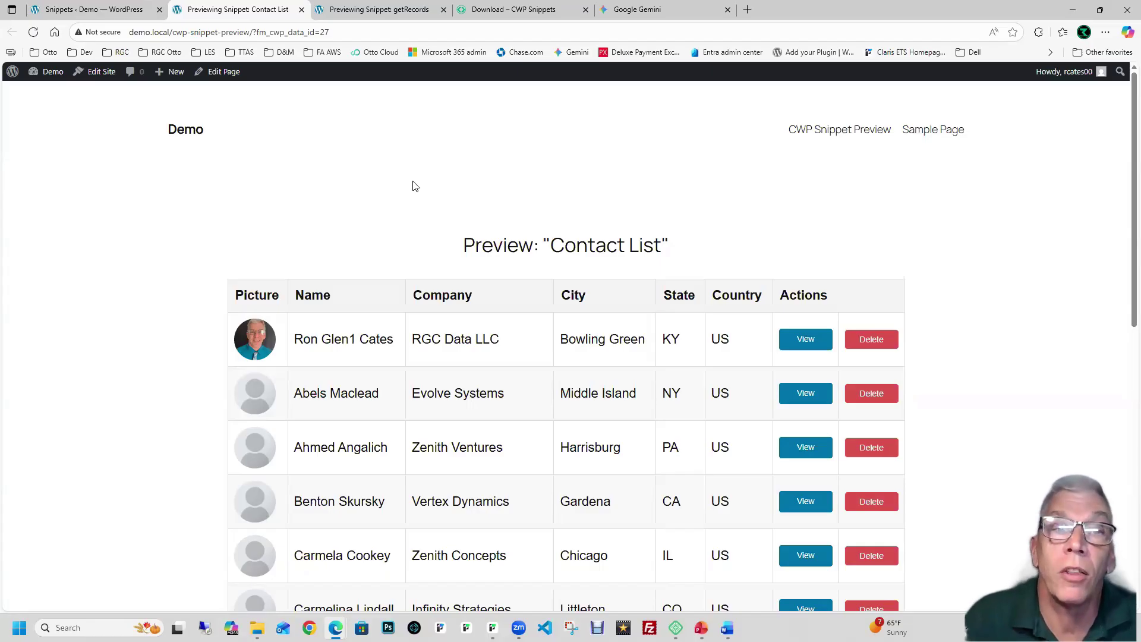
Step: Close the preview, start a new page, skip the welcome guide and pattern chooser, then leave the editor
{"action": "left_click", "coordinate": [302, 10]}
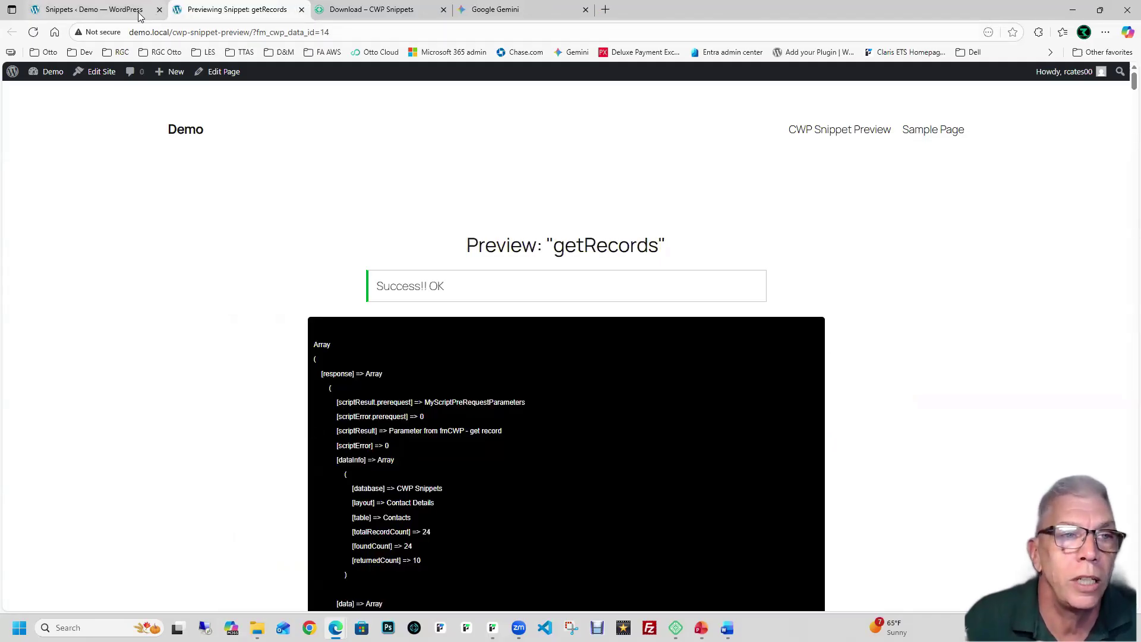
{"action": "left_click", "coordinate": [139, 13]}
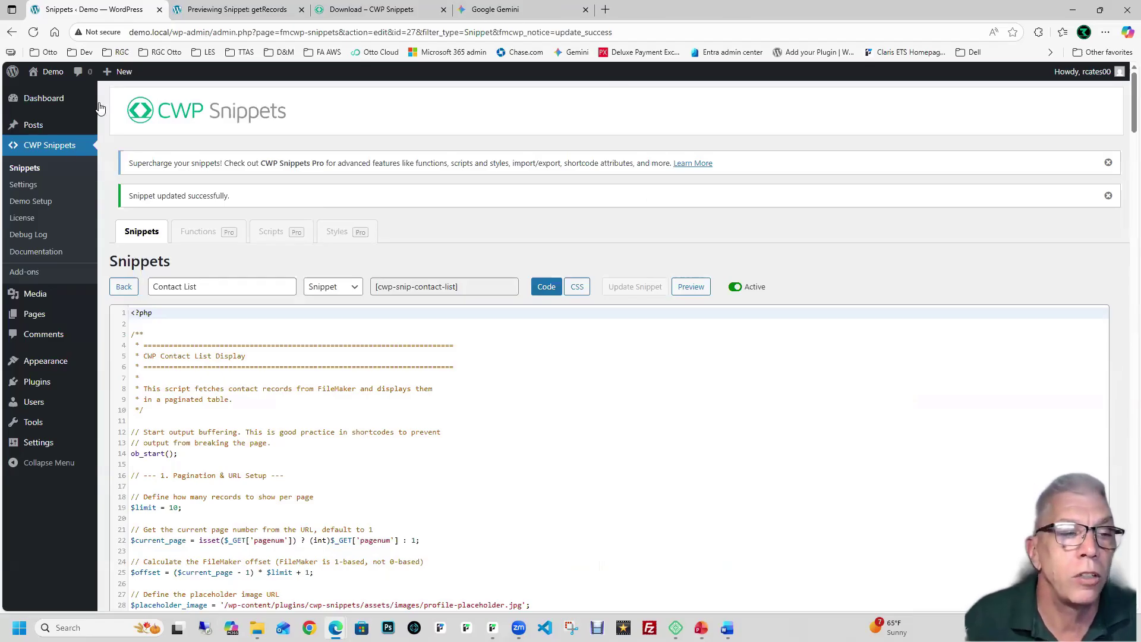
{"action": "left_click", "coordinate": [34, 315]}
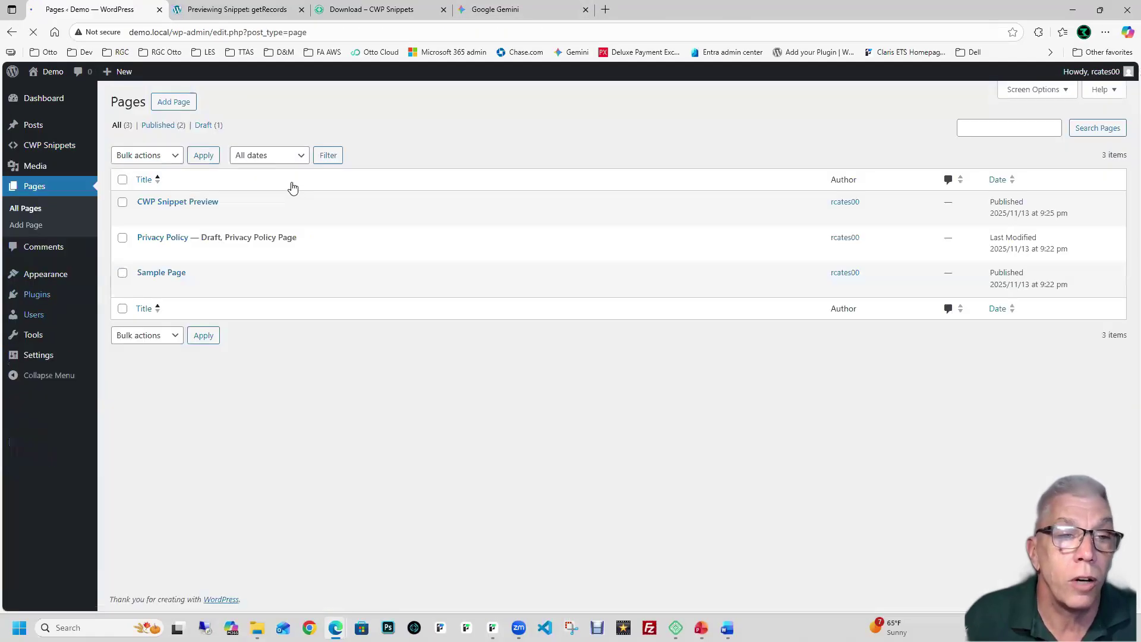
{"action": "left_click", "coordinate": [181, 102]}
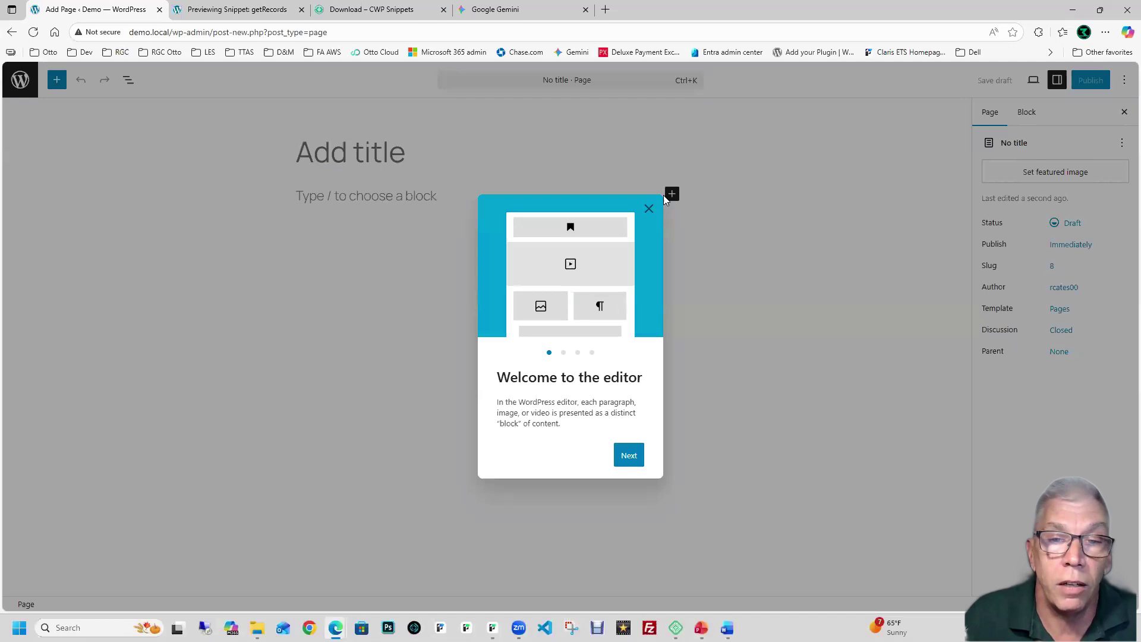
{"action": "left_click", "coordinate": [649, 209]}
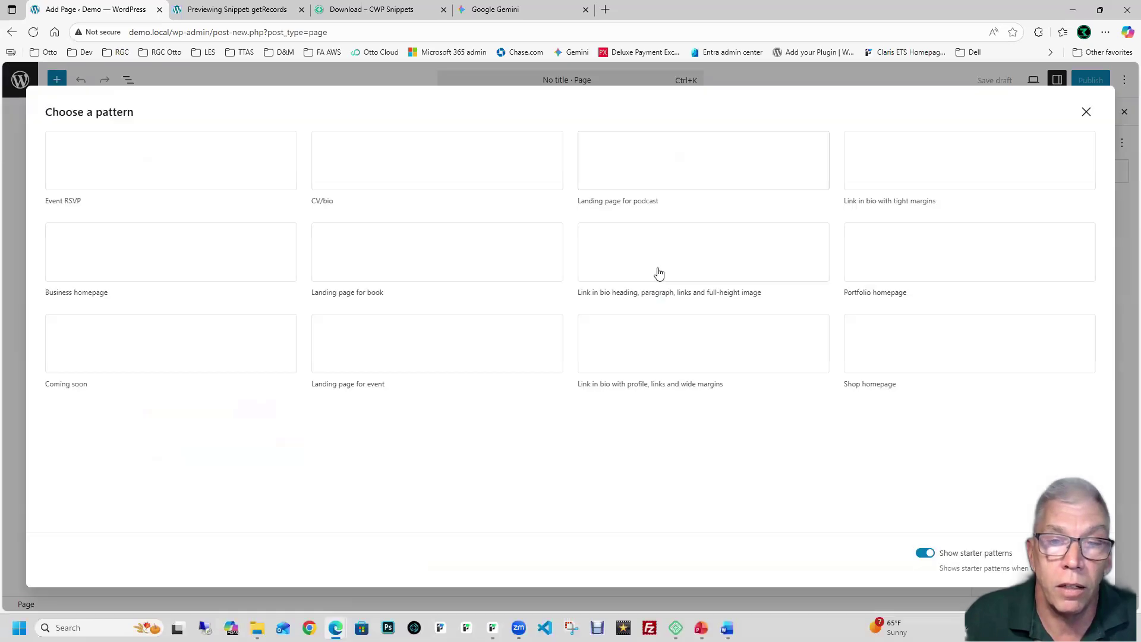
{"action": "left_click", "coordinate": [1087, 113]}
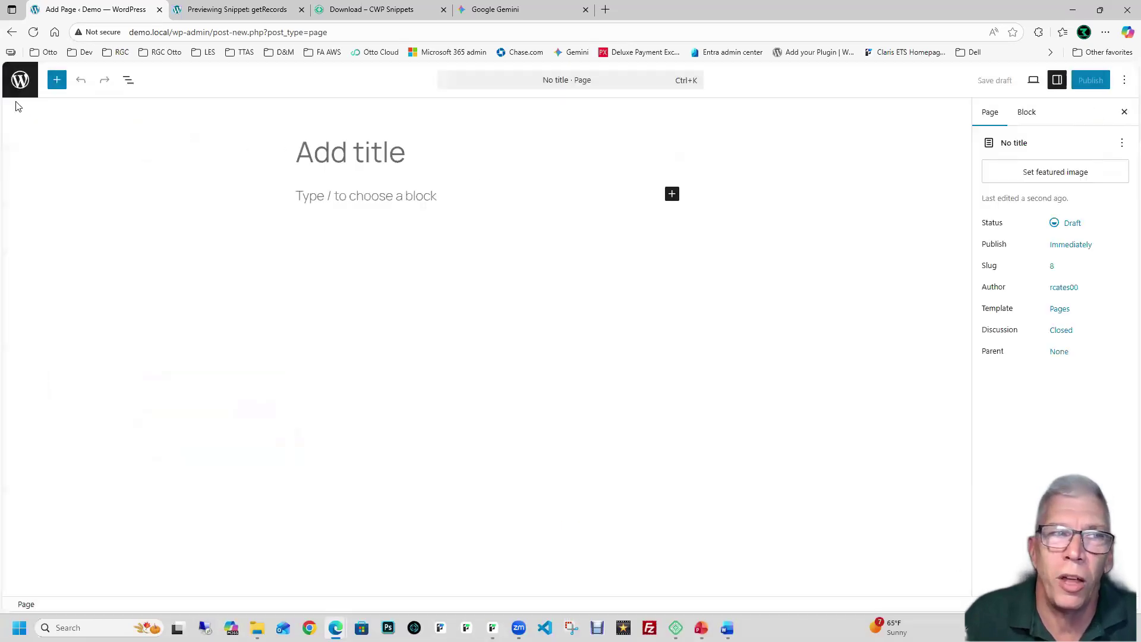
{"action": "left_click", "coordinate": [21, 87]}
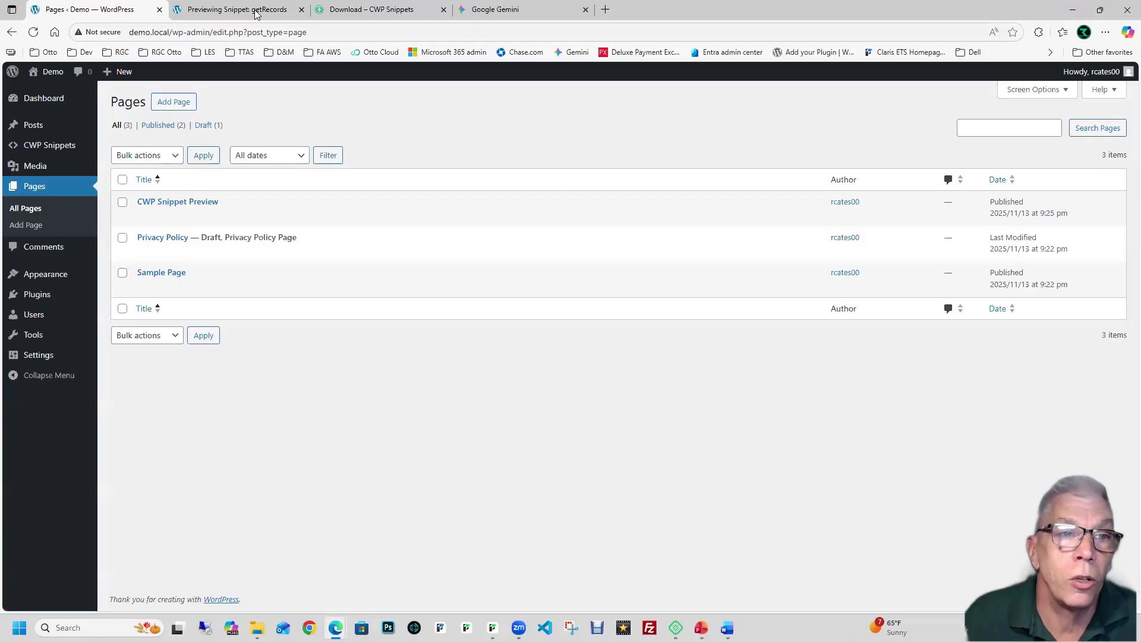
Step: Copy the [cwp-snip-contact-list] shortcode from CWP Snippets and start a blank new page
{"action": "left_click", "coordinate": [57, 145]}
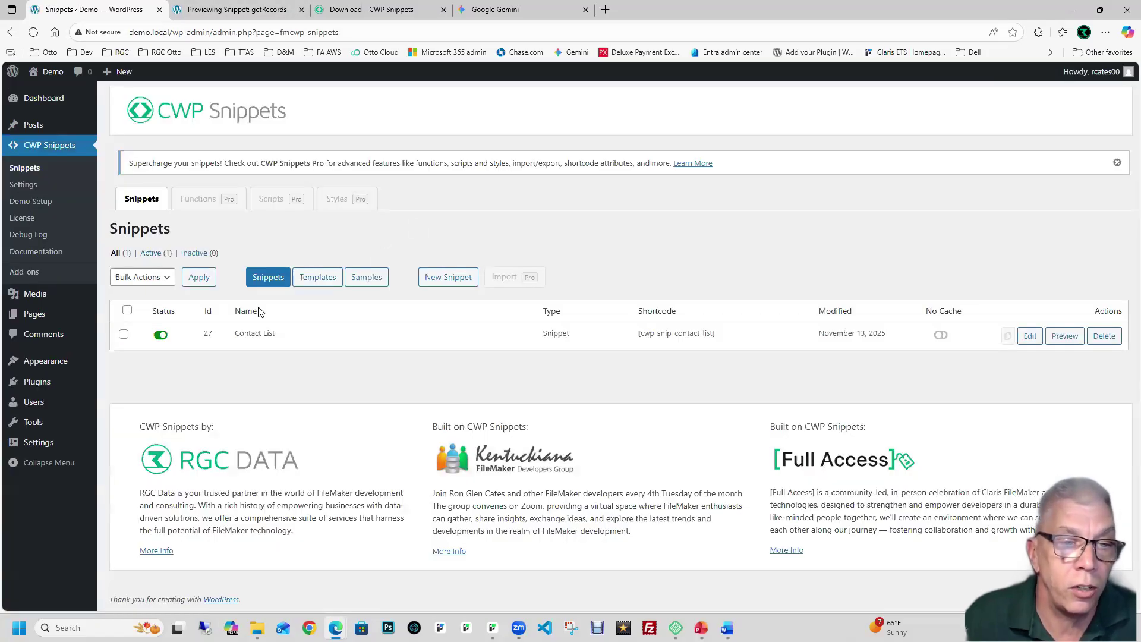
{"action": "left_click_drag", "start_coordinate": [717, 334], "coordinate": [636, 334]}
{"action": "key", "text": "ctrl+c"}
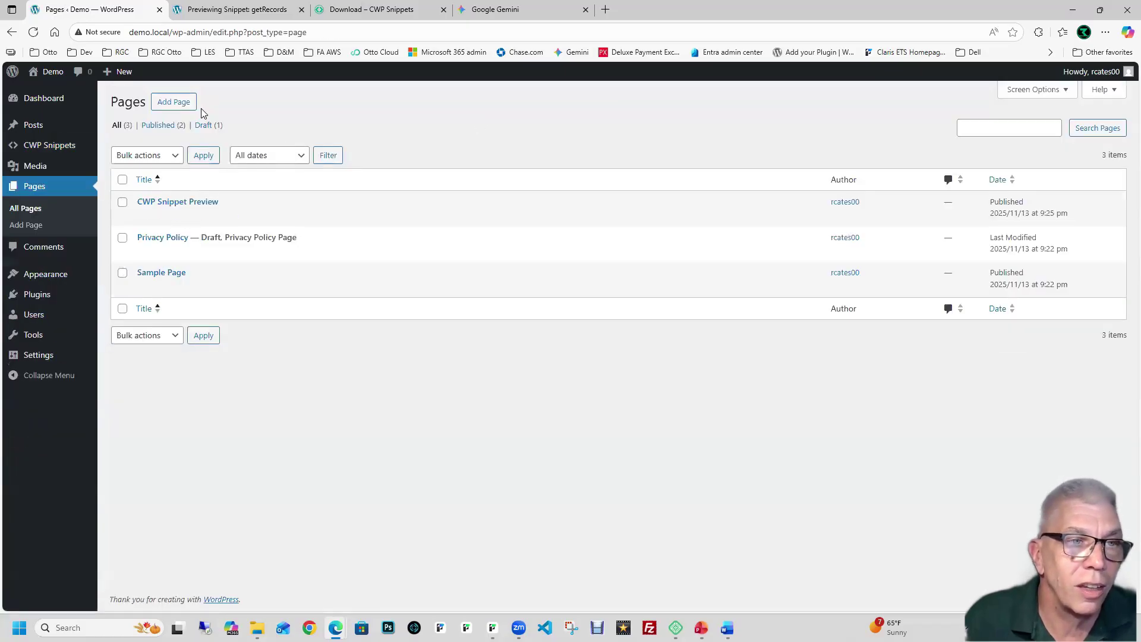
{"action": "left_click", "coordinate": [193, 107]}
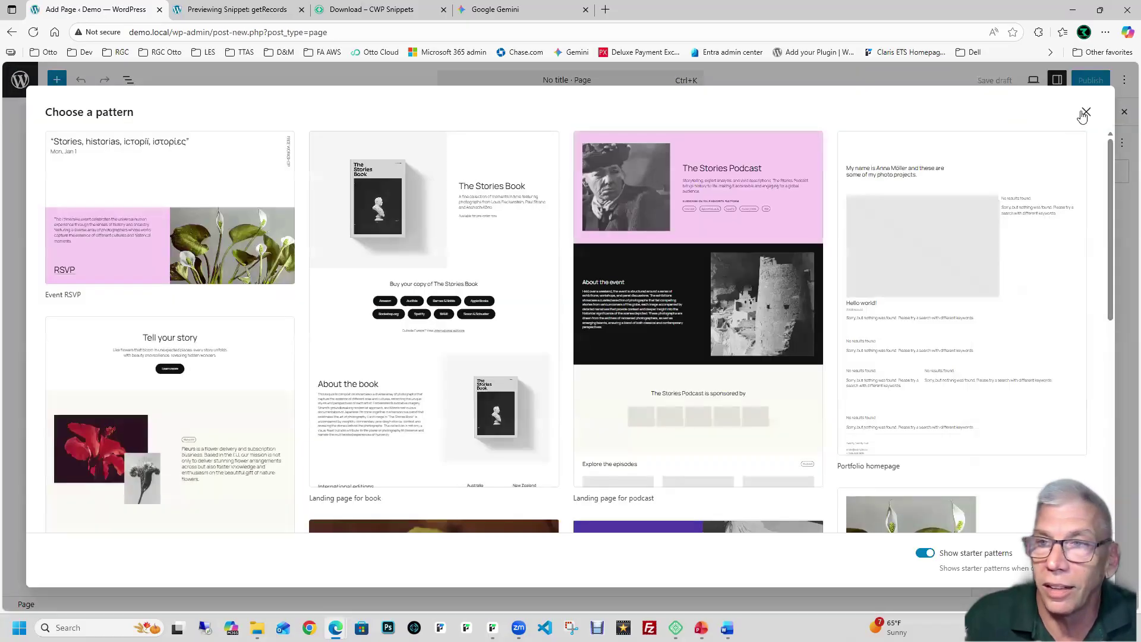
{"action": "left_click", "coordinate": [1085, 113]}
{"action": "left_click", "coordinate": [409, 198]}
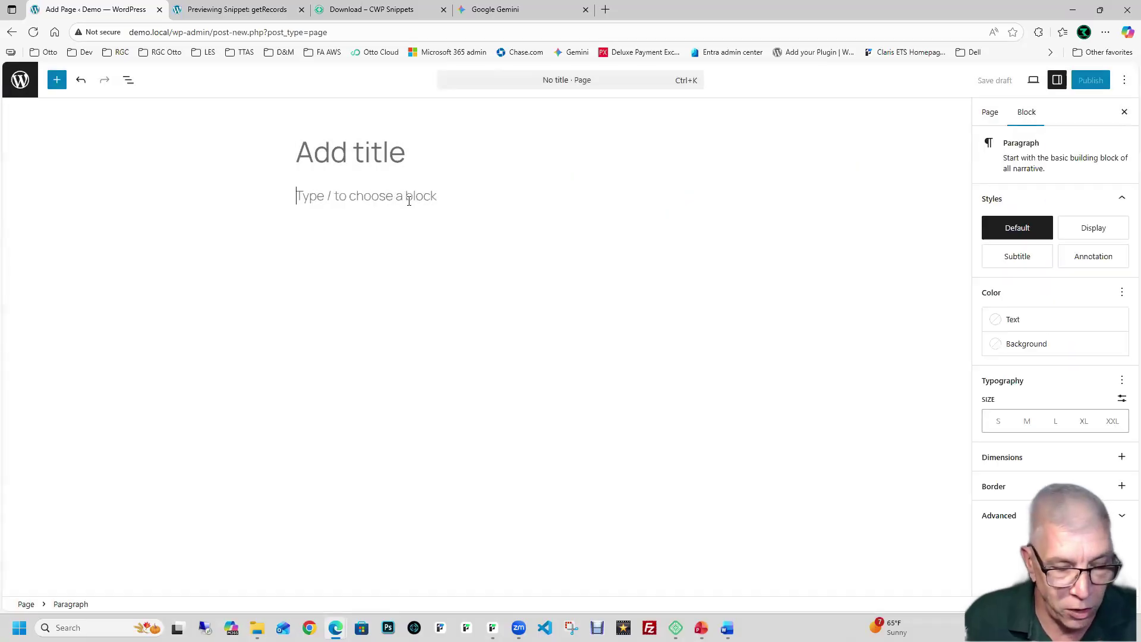
Step: Paste the [cwp-snip-contact-list] shortcode, title the page 'Contact List', publish it and view it
{"action": "key", "text": "ctrl+v"}
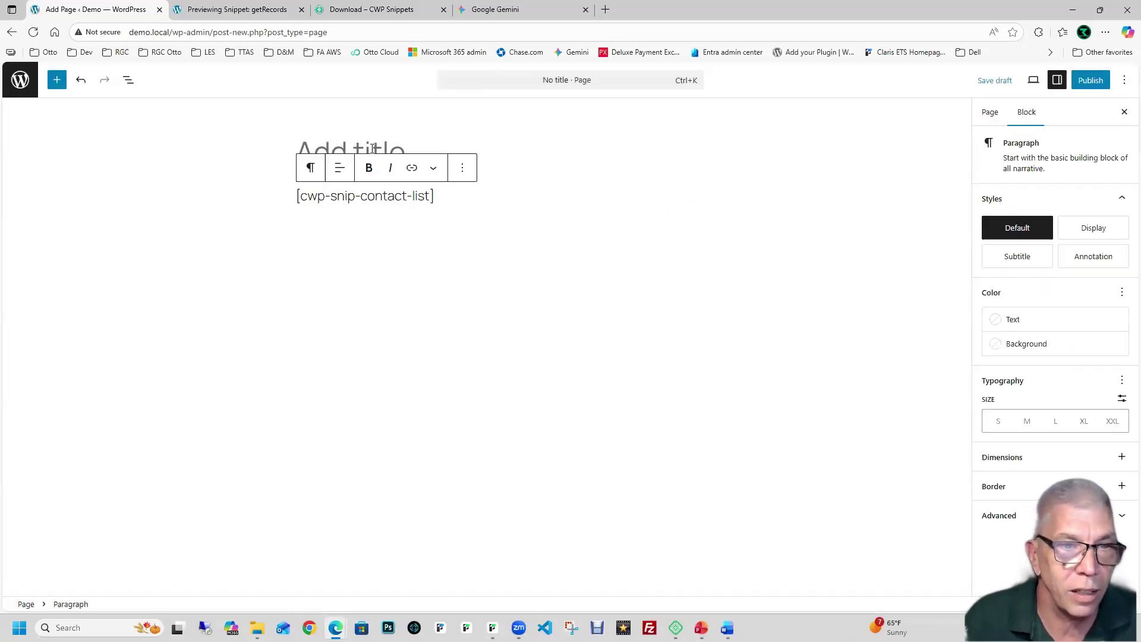
{"action": "left_click", "coordinate": [372, 149]}
{"action": "type", "text": "Contac"}
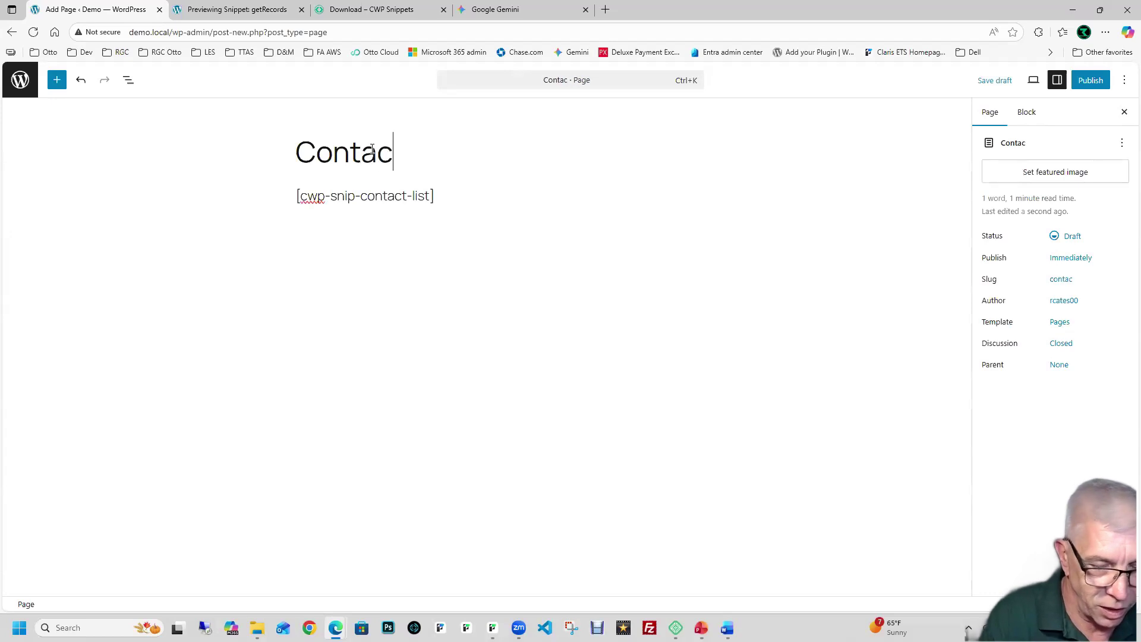
{"action": "type", "text": "t List"}
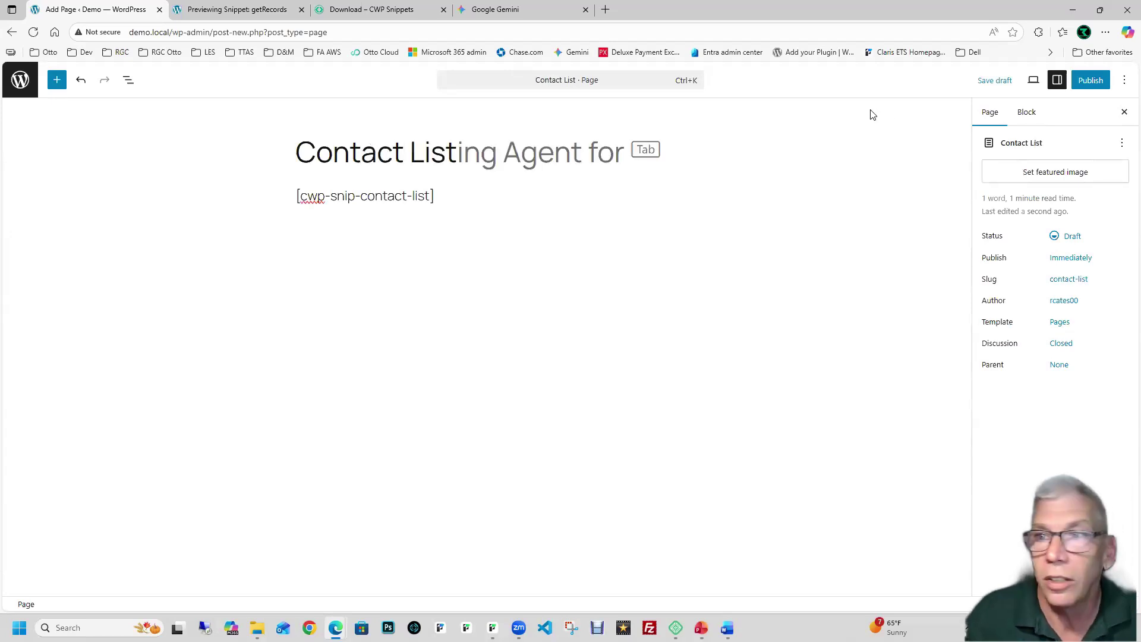
{"action": "left_click", "coordinate": [1090, 81]}
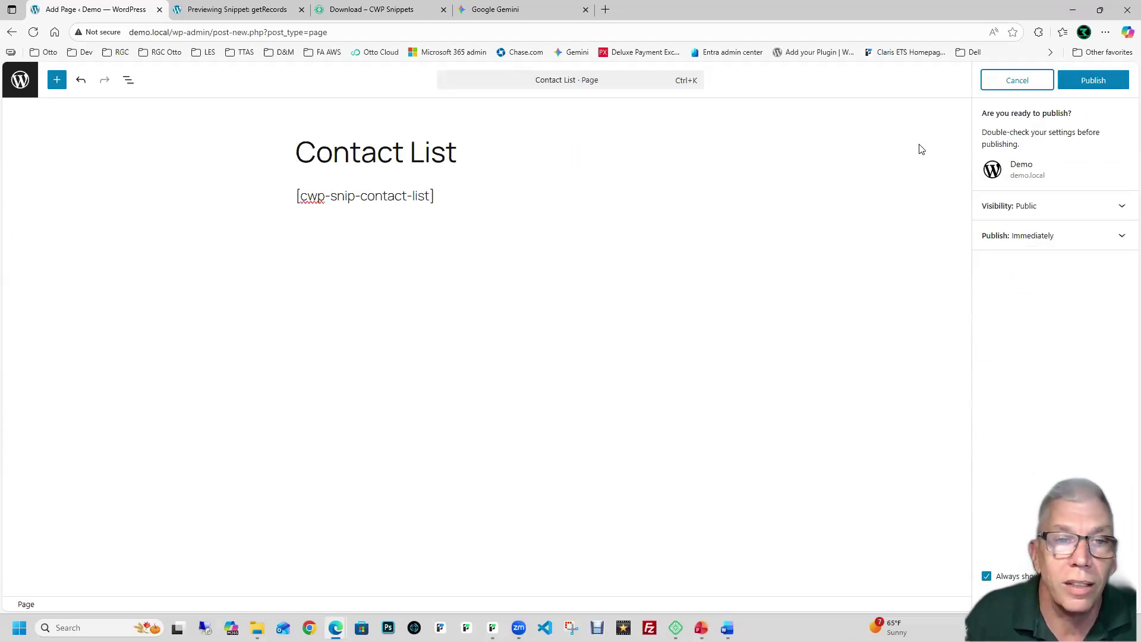
{"action": "left_click", "coordinate": [1097, 86]}
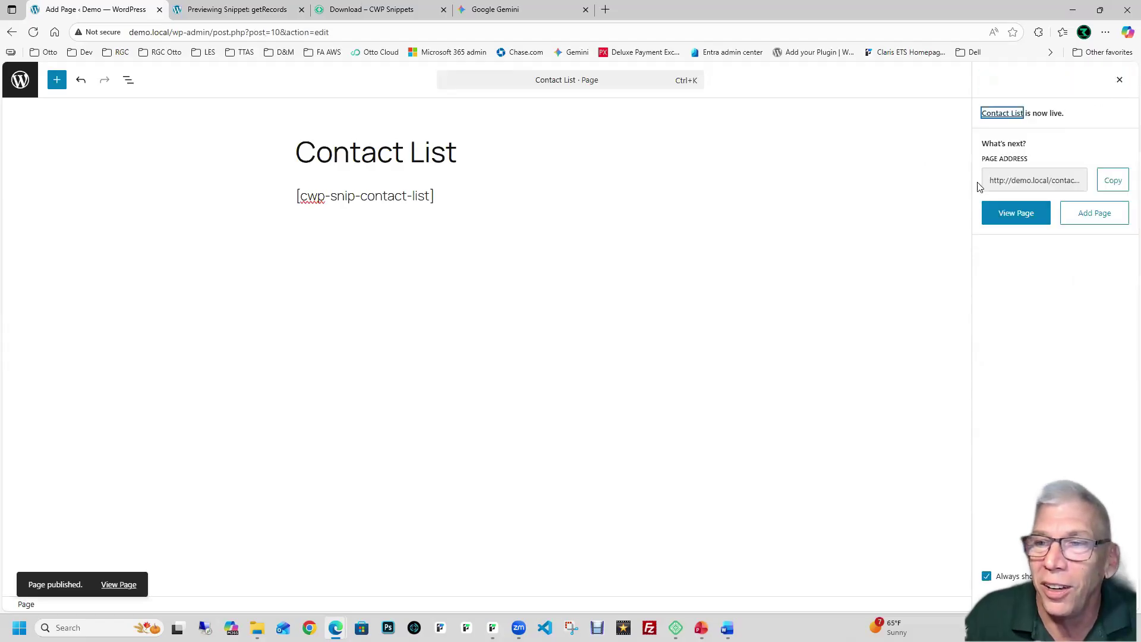
{"action": "left_click", "coordinate": [1002, 223]}
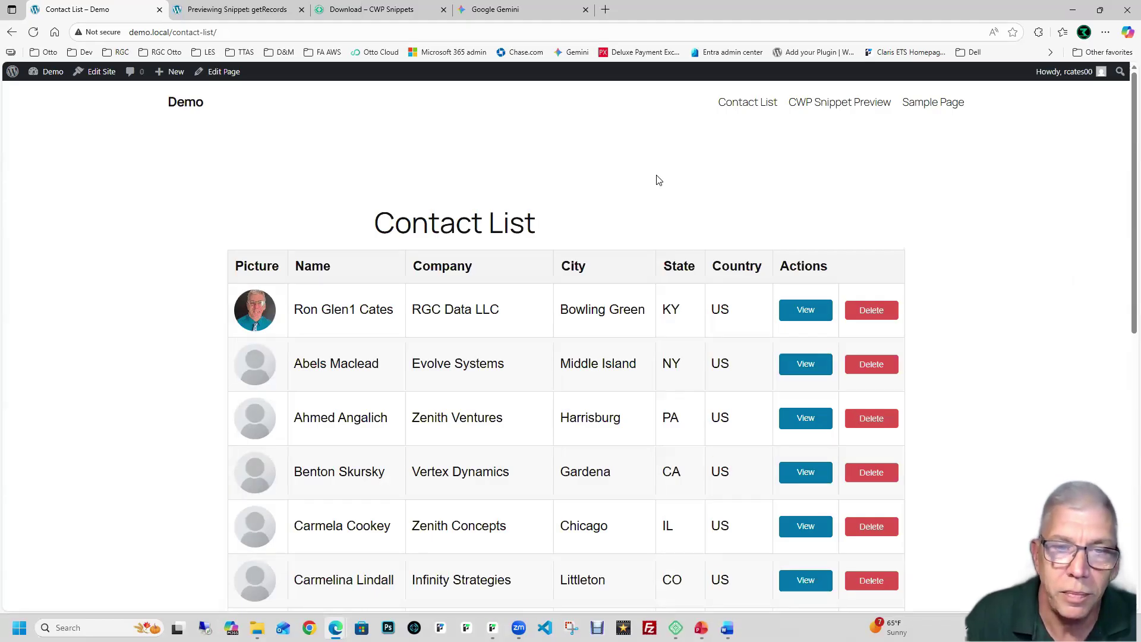
{"action": "scroll", "coordinate": [659, 180], "scroll_direction": "down", "scroll_amount": 7}
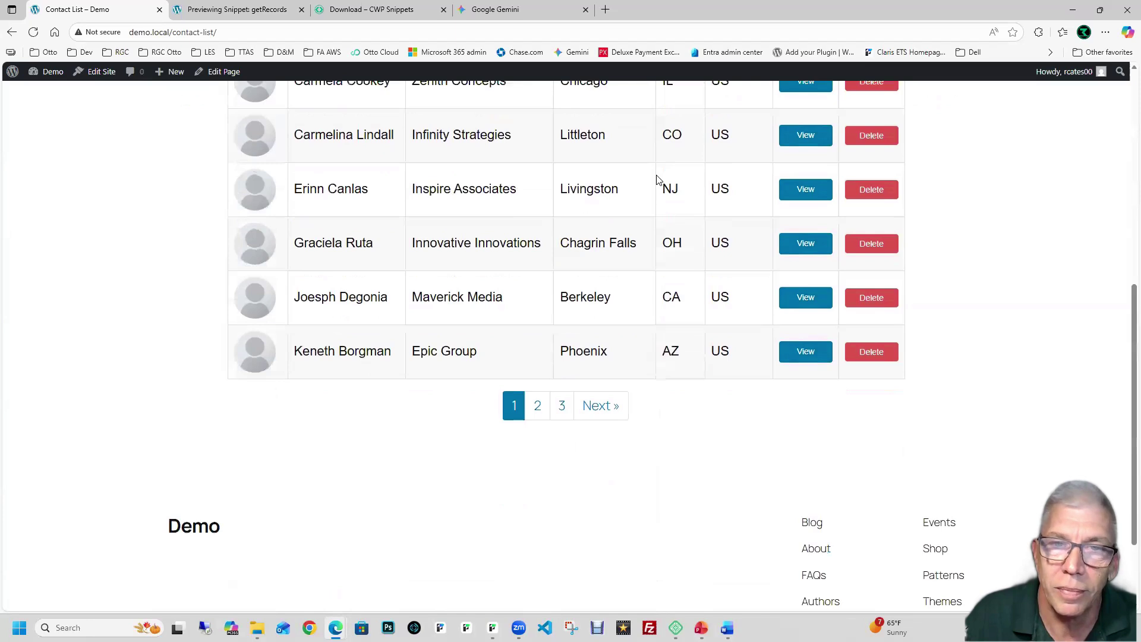
{"action": "scroll", "coordinate": [660, 167], "scroll_direction": "up", "scroll_amount": 7}
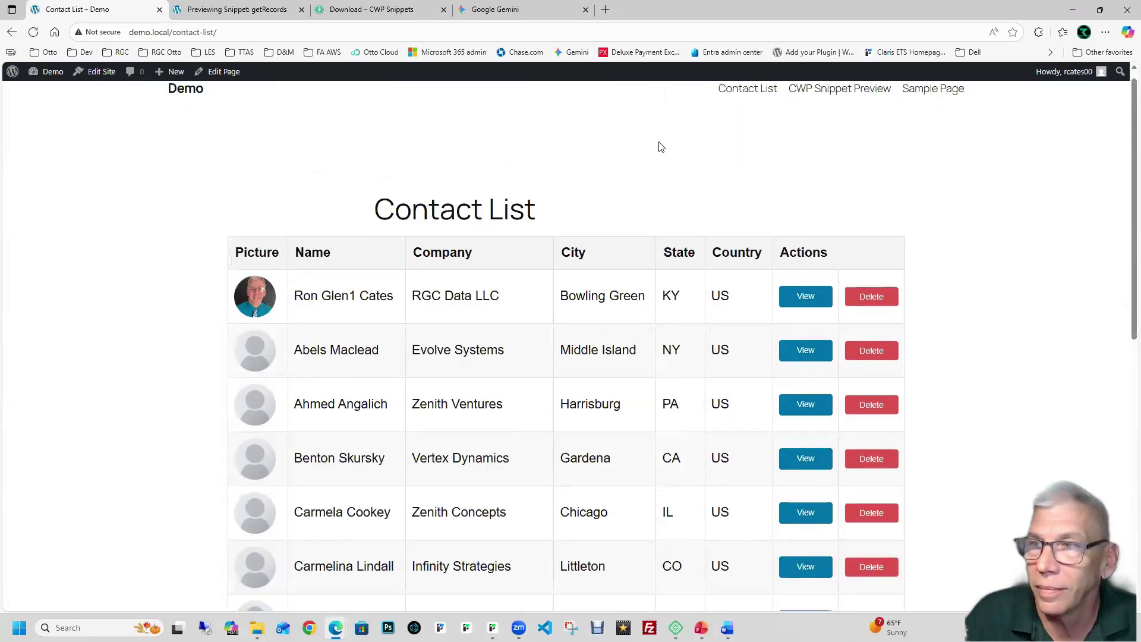
{"action": "scroll", "coordinate": [659, 147], "scroll_direction": "up", "scroll_amount": 1}
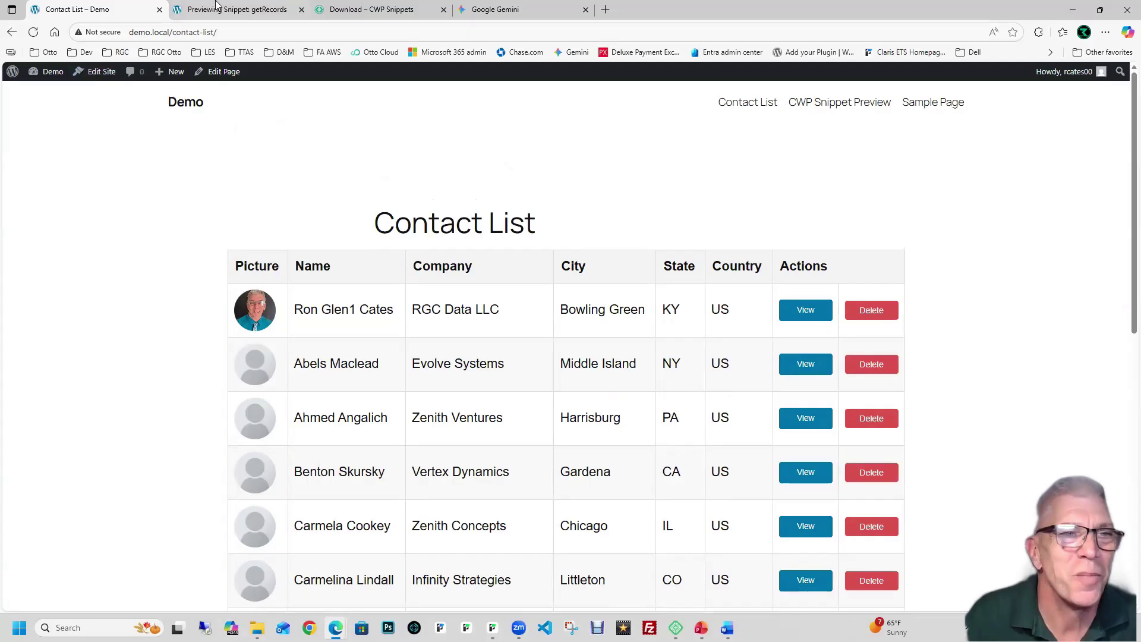
{"action": "key", "text": "ctrl+Tab"}
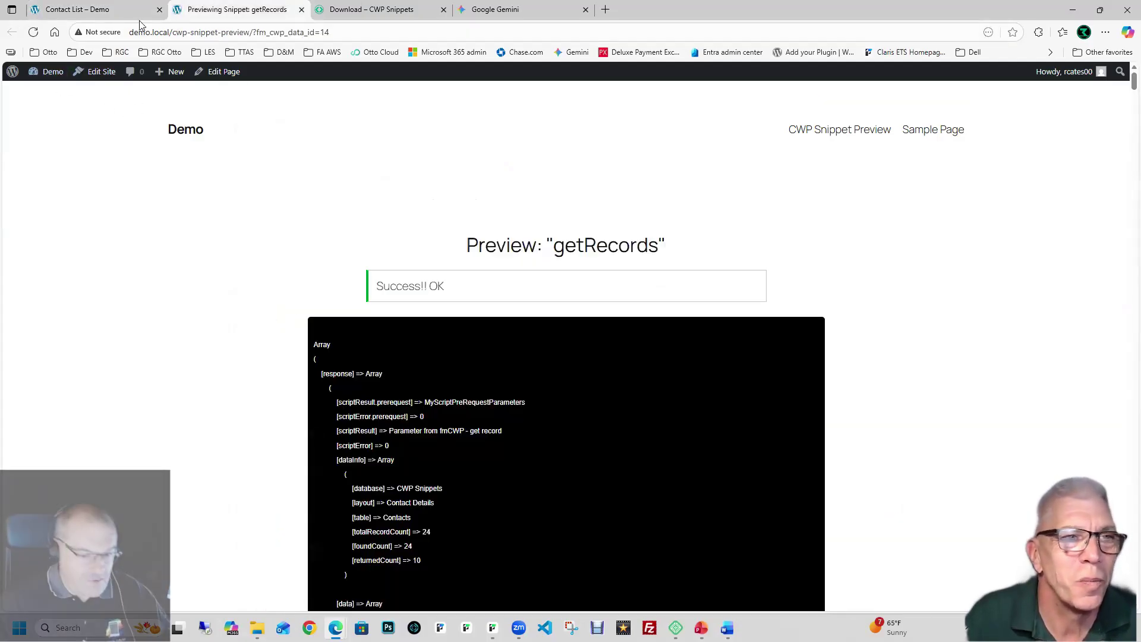
Step: Return to the Contact List tab, then go to the admin dashboard and the CWP Snippets plugin page
{"action": "left_click", "coordinate": [71, 12]}
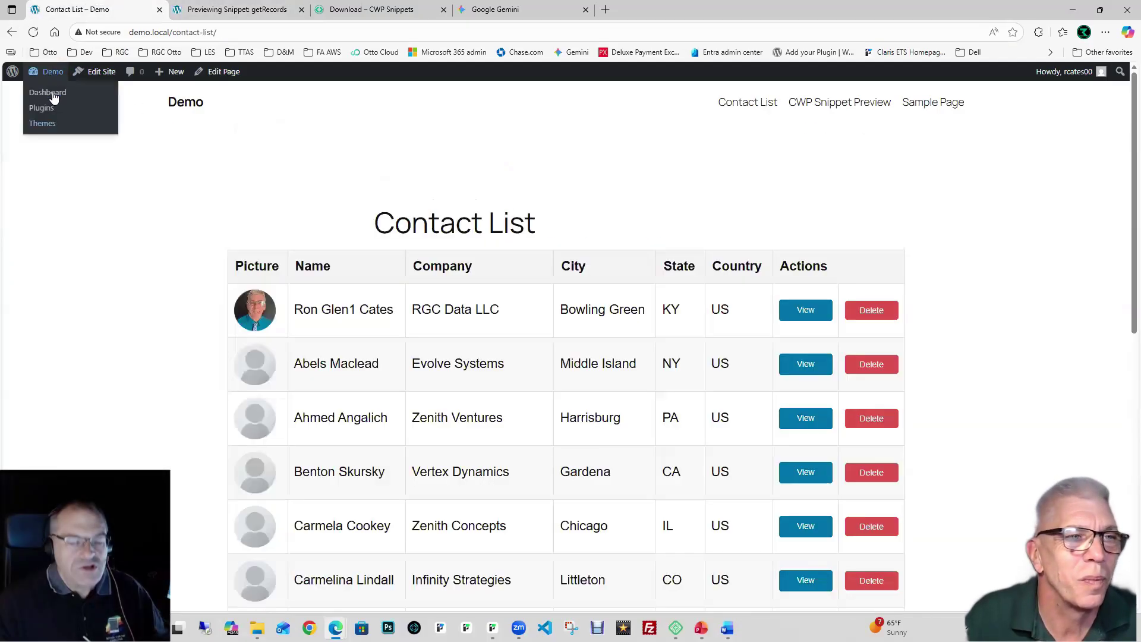
{"action": "left_click", "coordinate": [53, 94]}
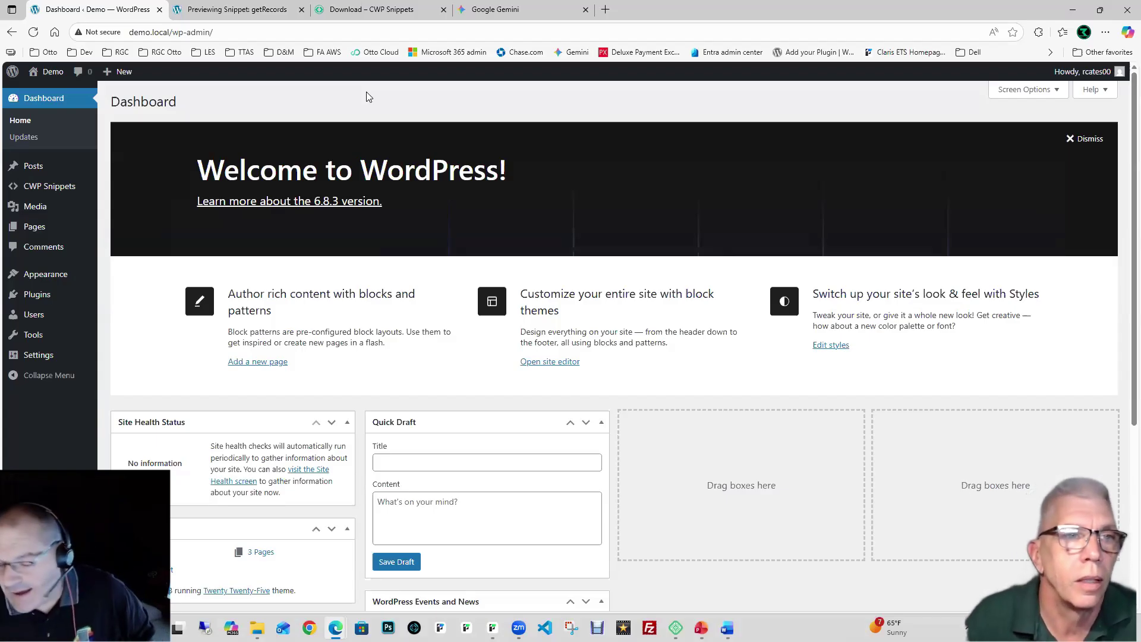
{"action": "left_click", "coordinate": [79, 186]}
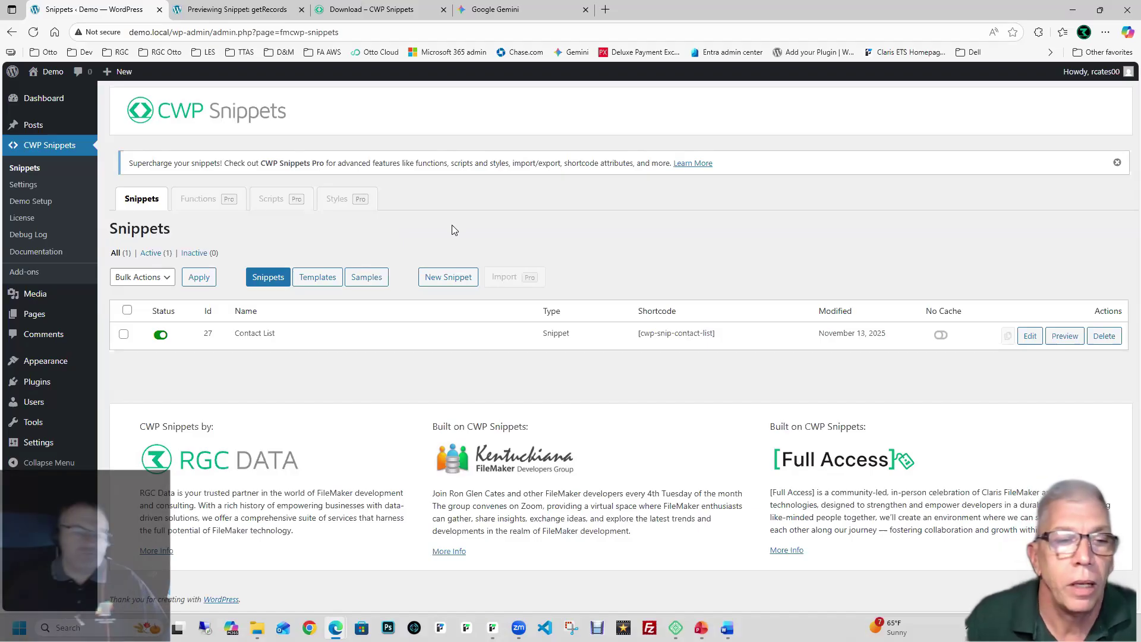
Step: Show the CWP Snippets Samples list
{"action": "left_click", "coordinate": [367, 284]}
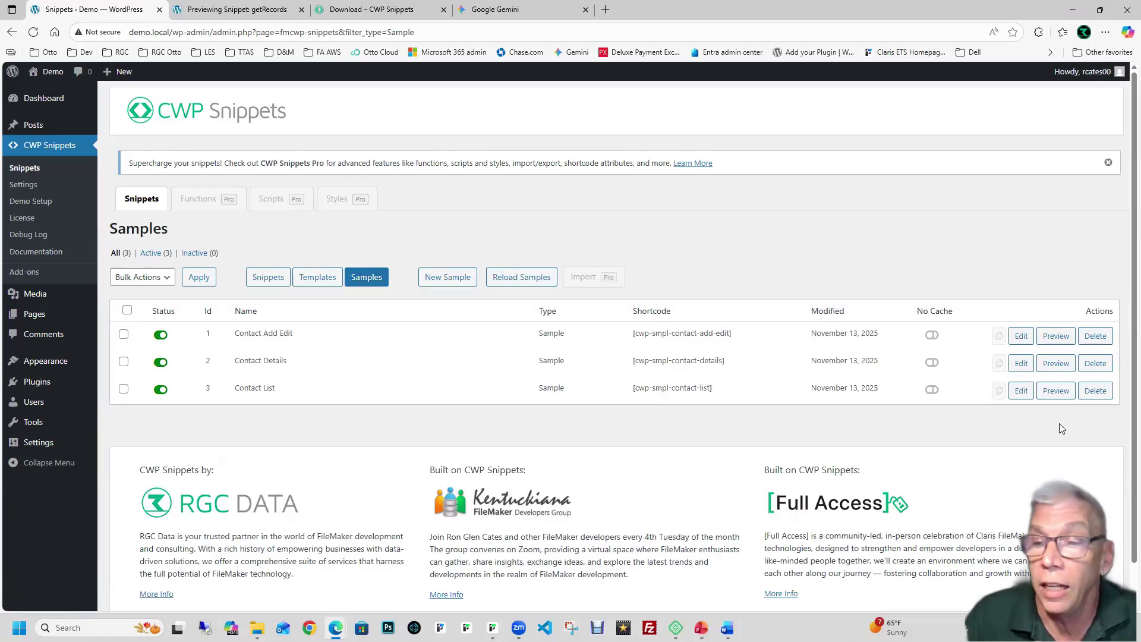
Step: Preview the Contact List sample snippet and page to the next ten contacts
{"action": "left_click", "coordinate": [1056, 391]}
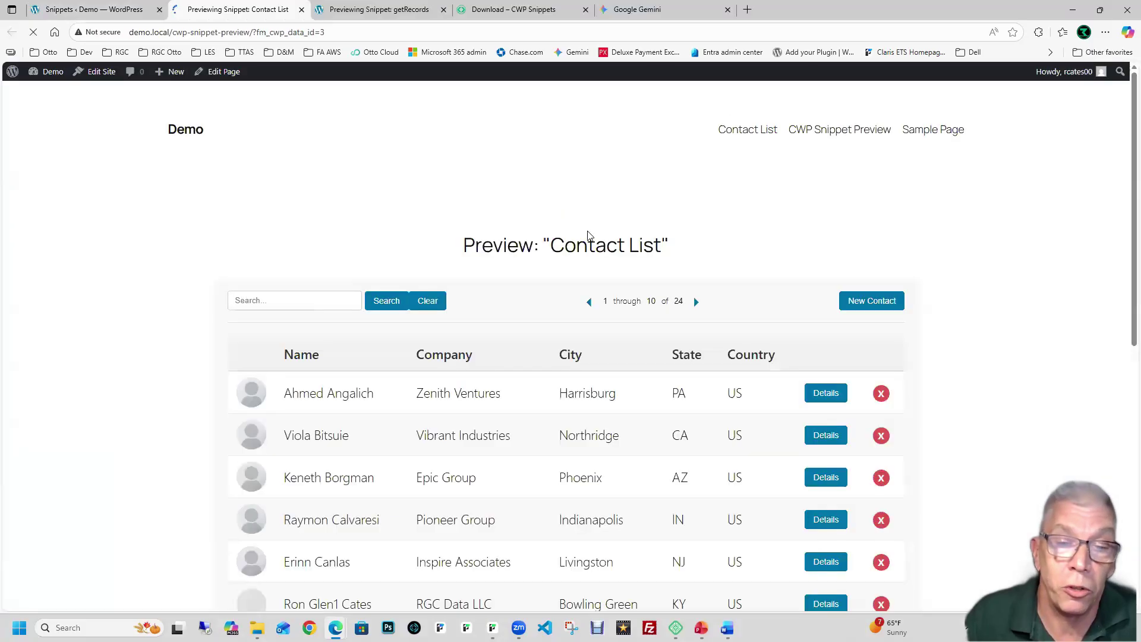
{"action": "scroll", "coordinate": [589, 235], "scroll_direction": "down", "scroll_amount": 3}
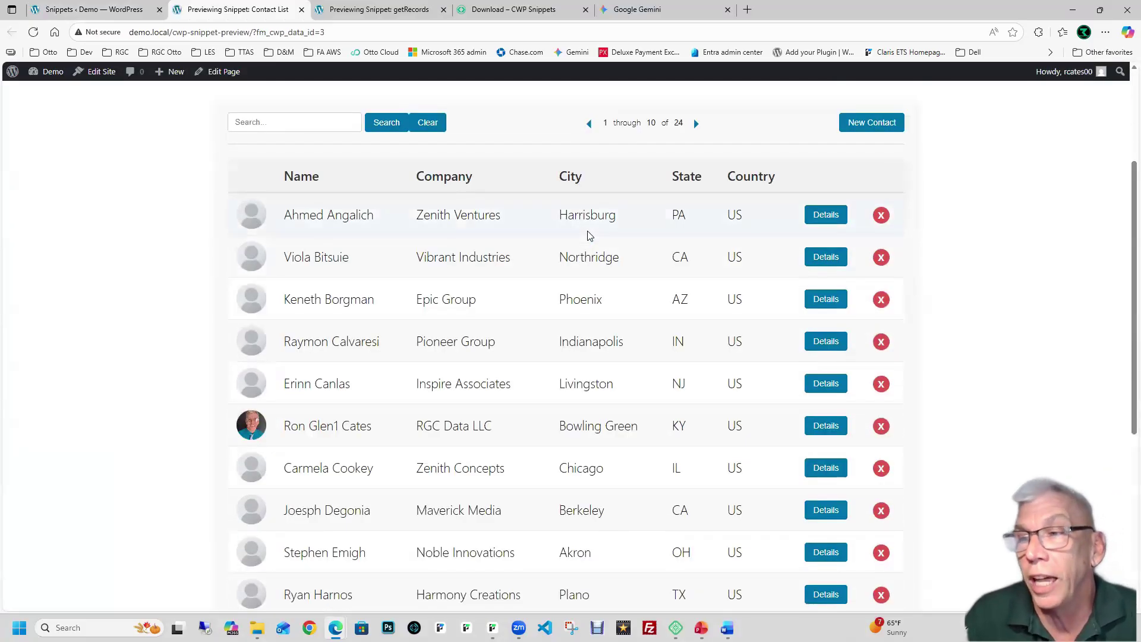
{"action": "scroll", "coordinate": [588, 232], "scroll_direction": "down", "scroll_amount": 1}
{"action": "scroll", "coordinate": [588, 230], "scroll_direction": "up", "scroll_amount": 4}
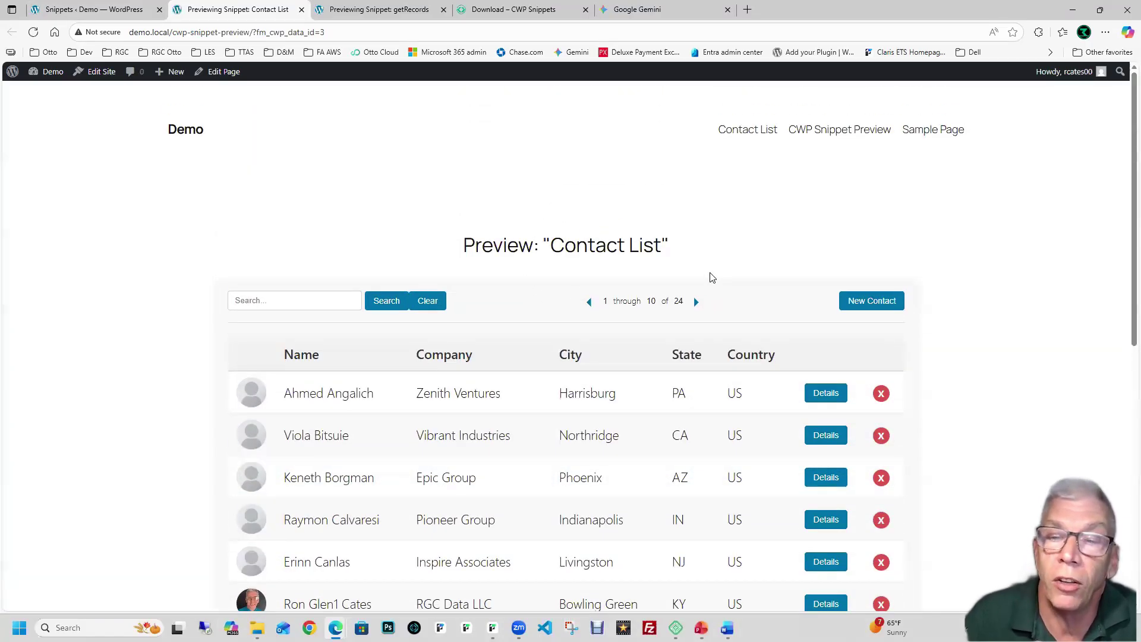
{"action": "scroll", "coordinate": [712, 277], "scroll_direction": "down", "scroll_amount": 1}
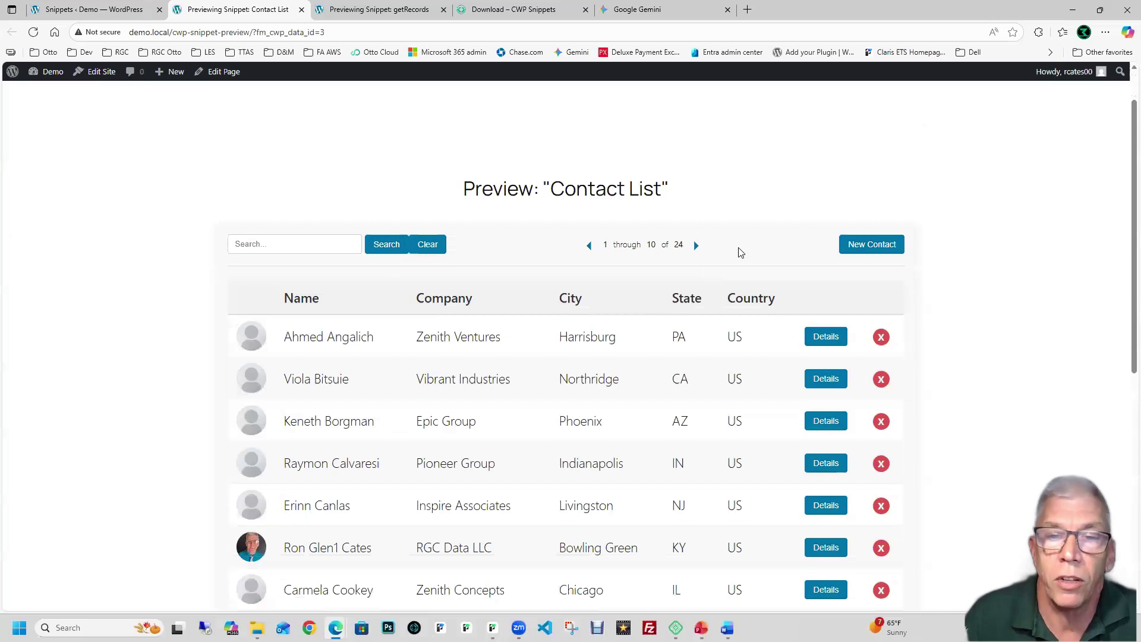
{"action": "left_click", "coordinate": [697, 245]}
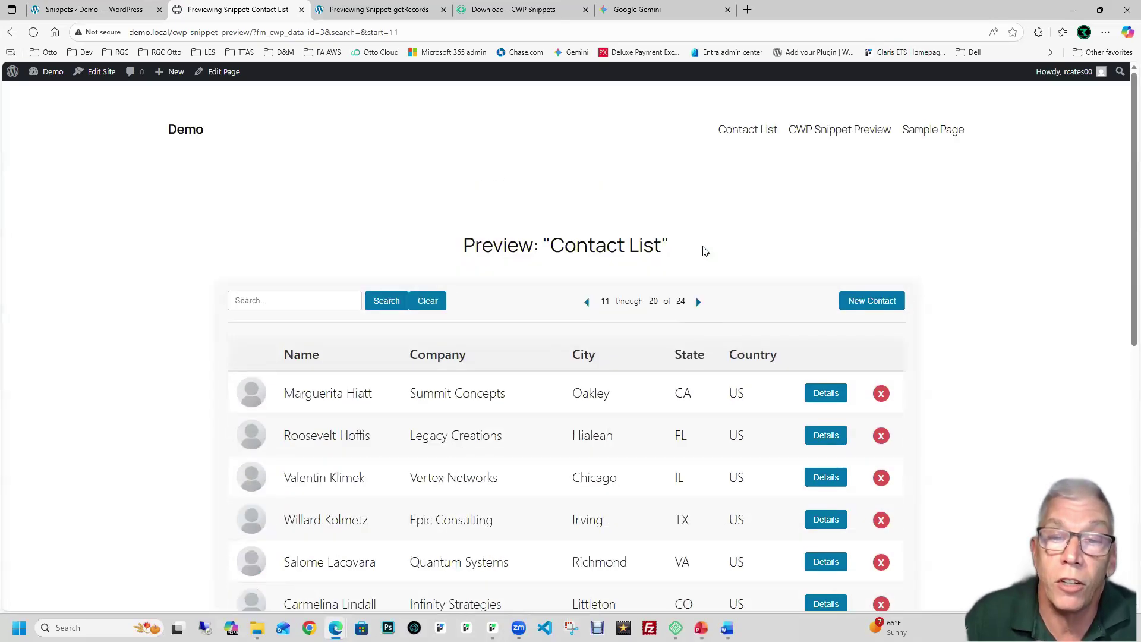
{"action": "scroll", "coordinate": [707, 247], "scroll_direction": "down", "scroll_amount": 3}
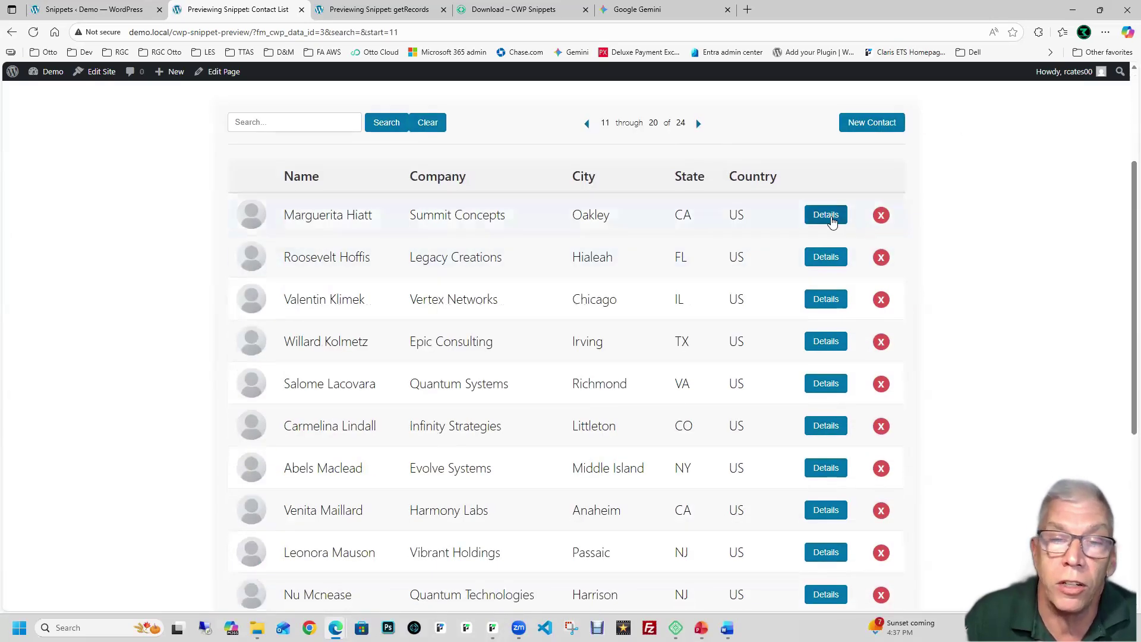
Step: Open the Summit Concepts contact's details, then its edit form
{"action": "left_click", "coordinate": [828, 216]}
{"action": "left_click", "coordinate": [728, 319]}
{"action": "scroll", "coordinate": [433, 349], "scroll_direction": "down", "scroll_amount": 9}
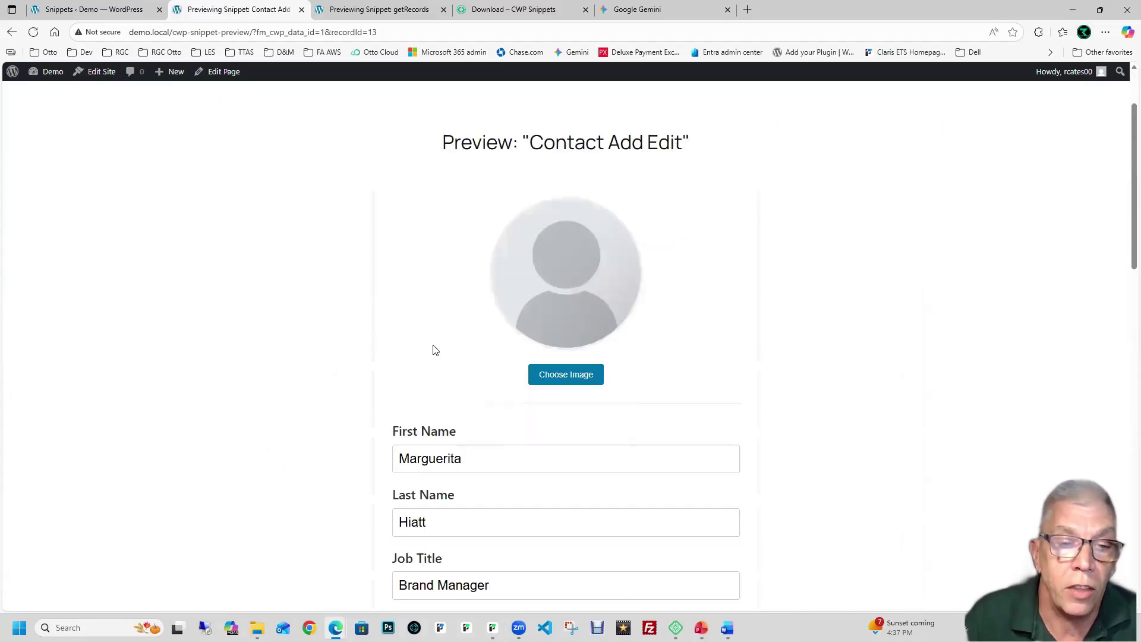
{"action": "scroll", "coordinate": [433, 349], "scroll_direction": "up", "scroll_amount": 9}
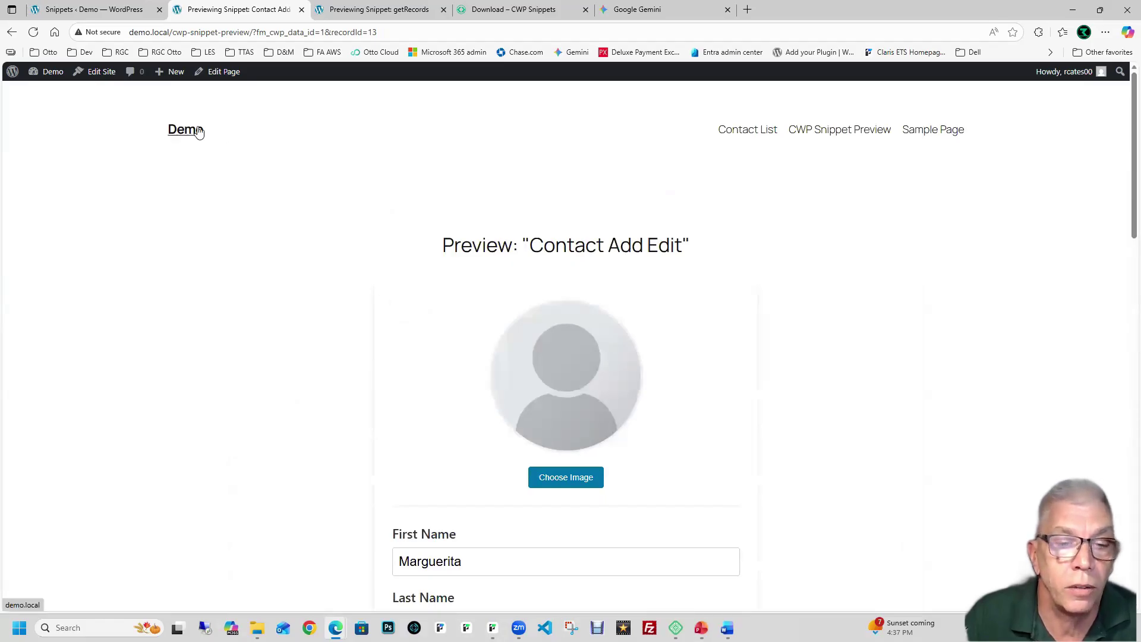
Step: Visit the demo home page, go back, and return to the contact list
{"action": "left_click", "coordinate": [199, 132]}
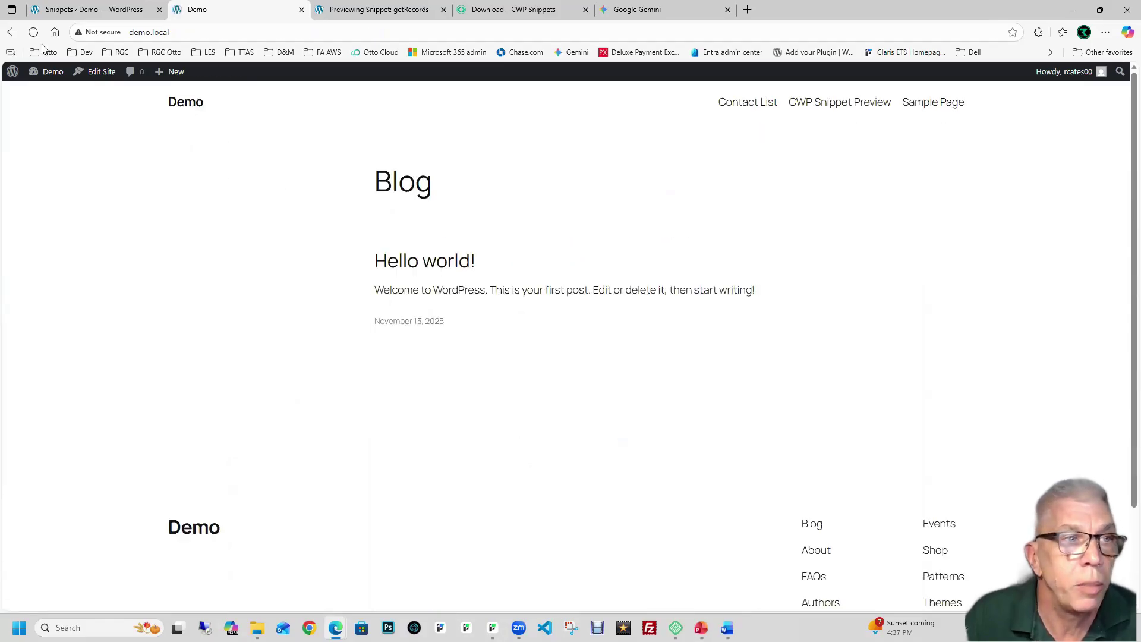
{"action": "left_click", "coordinate": [14, 32]}
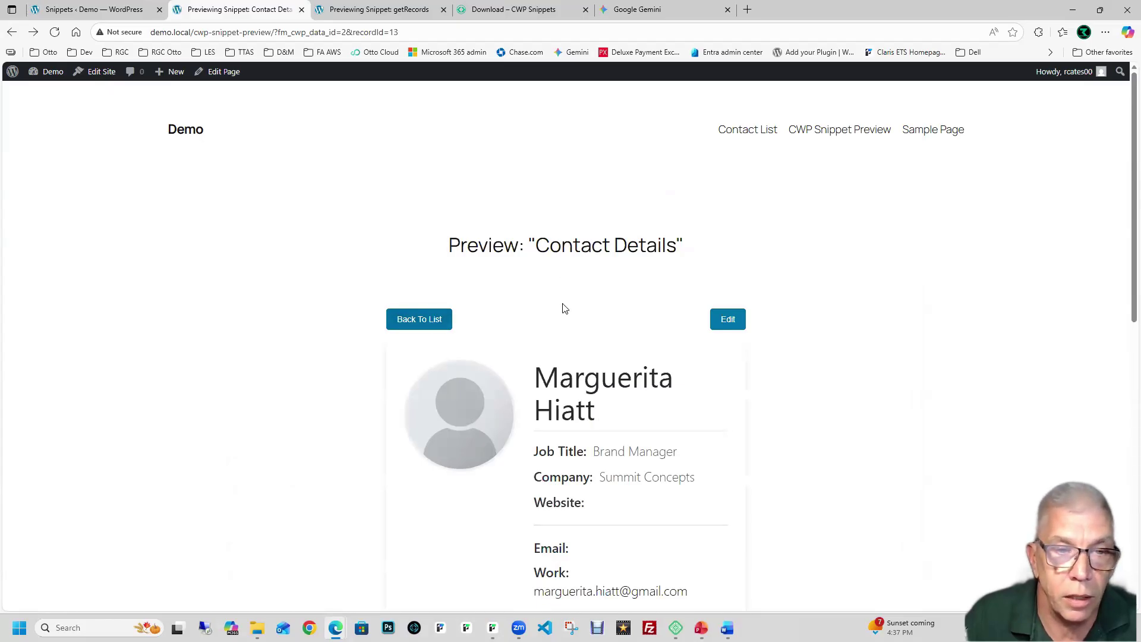
{"action": "scroll", "coordinate": [565, 308], "scroll_direction": "down", "scroll_amount": 1}
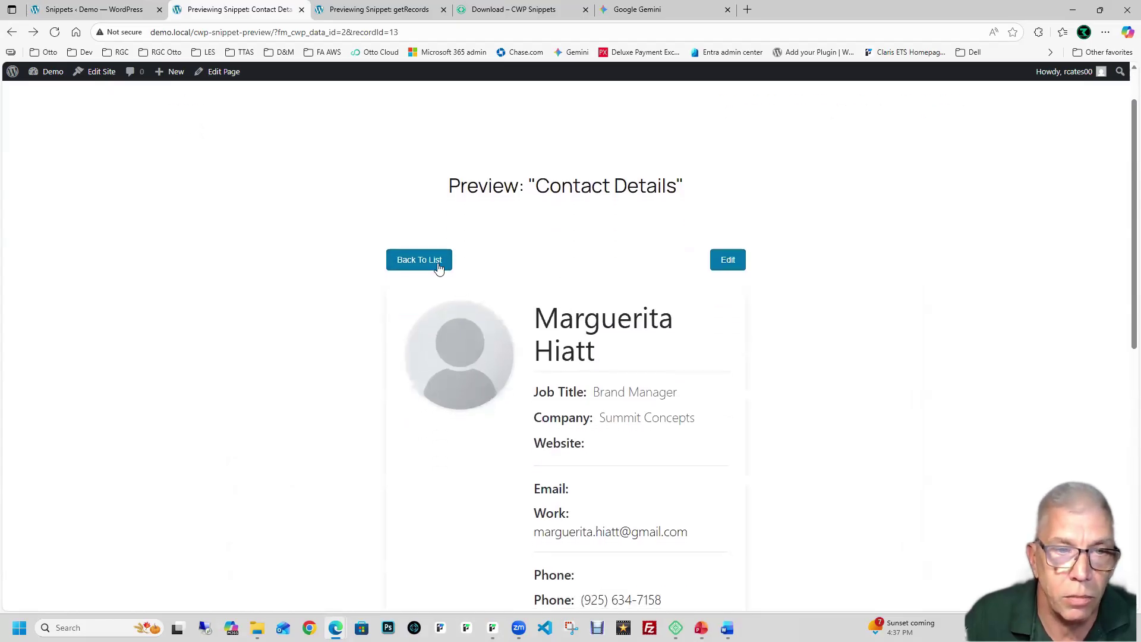
{"action": "left_click", "coordinate": [418, 261]}
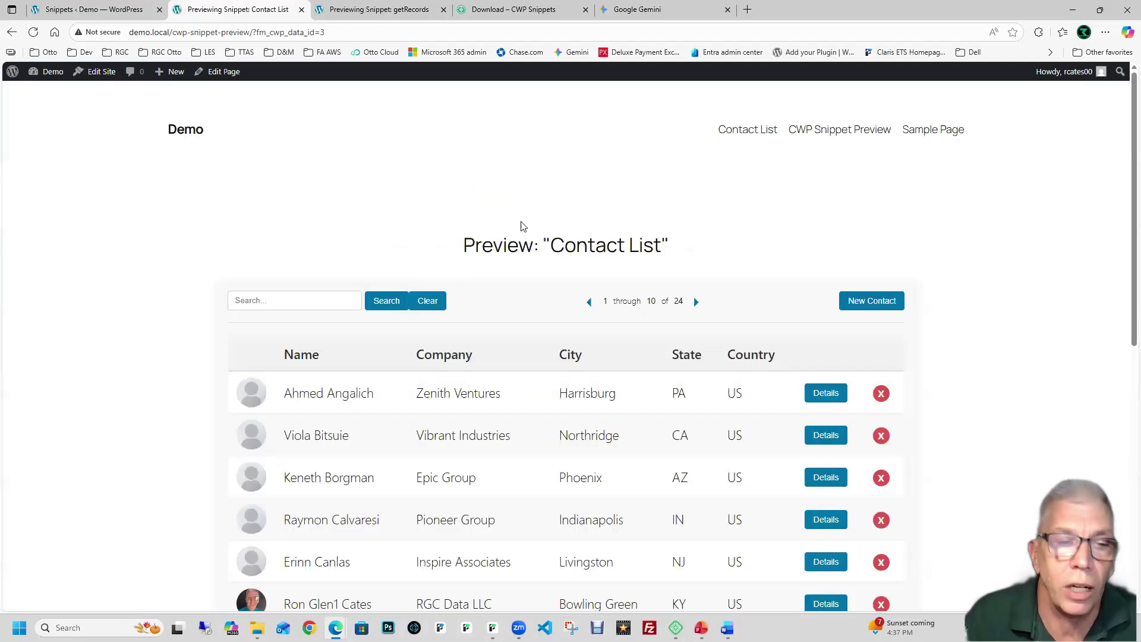
Step: Open the RGC Data LLC contact's details, then its edit form
{"action": "scroll", "coordinate": [522, 227], "scroll_direction": "down", "scroll_amount": 1}
{"action": "scroll", "coordinate": [387, 275], "scroll_direction": "down", "scroll_amount": 5}
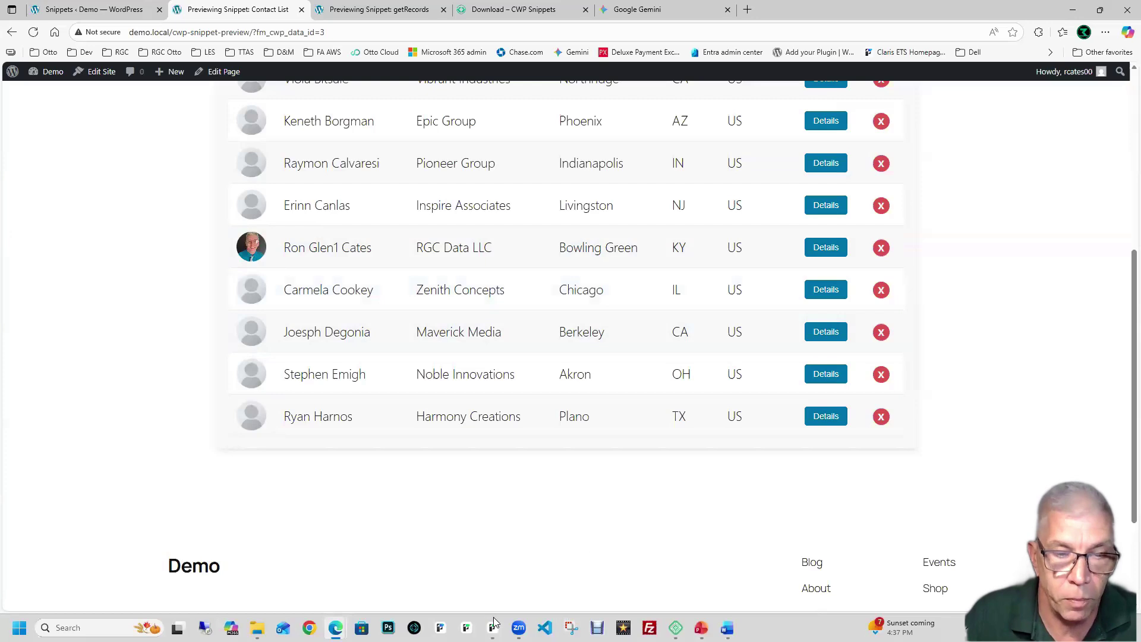
{"action": "left_click", "coordinate": [822, 256]}
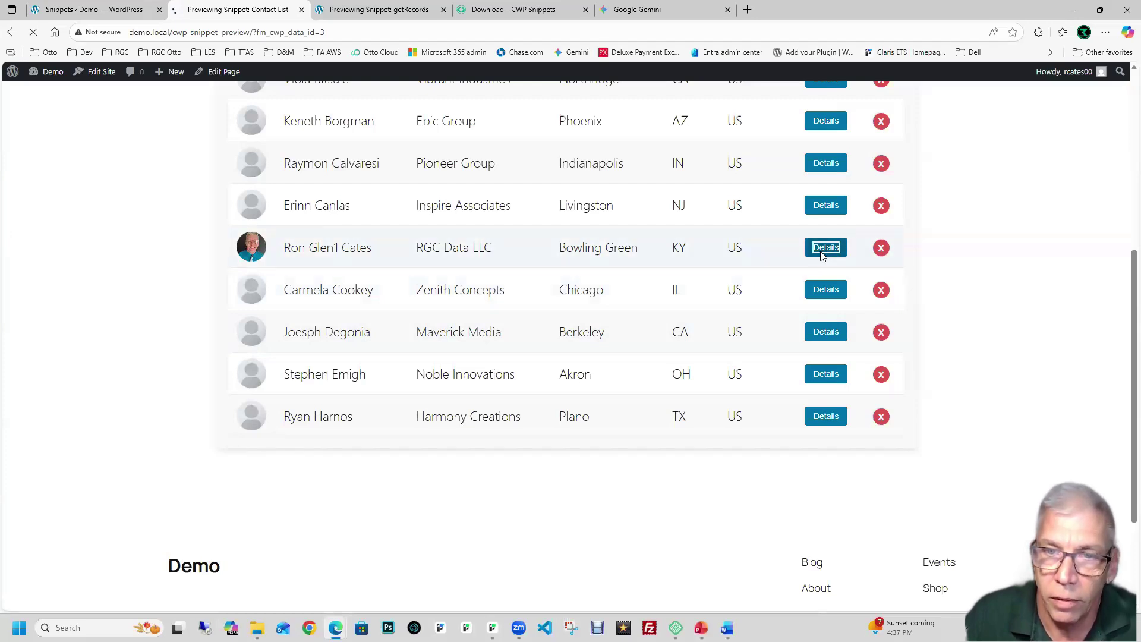
{"action": "scroll", "coordinate": [658, 282], "scroll_direction": "down", "scroll_amount": 3}
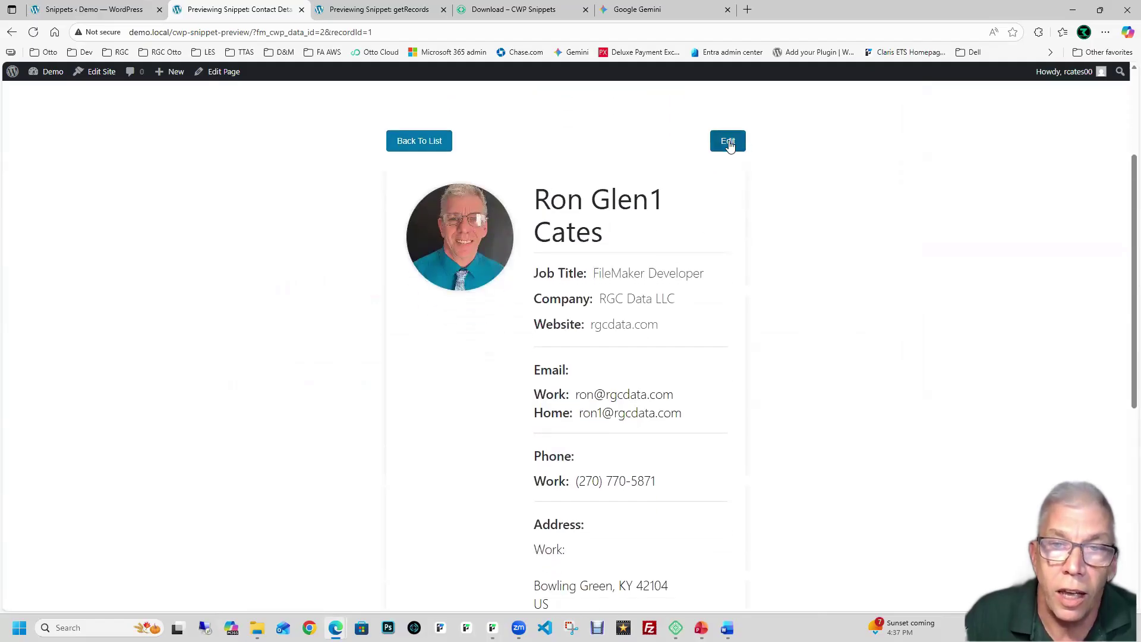
{"action": "left_click", "coordinate": [729, 150]}
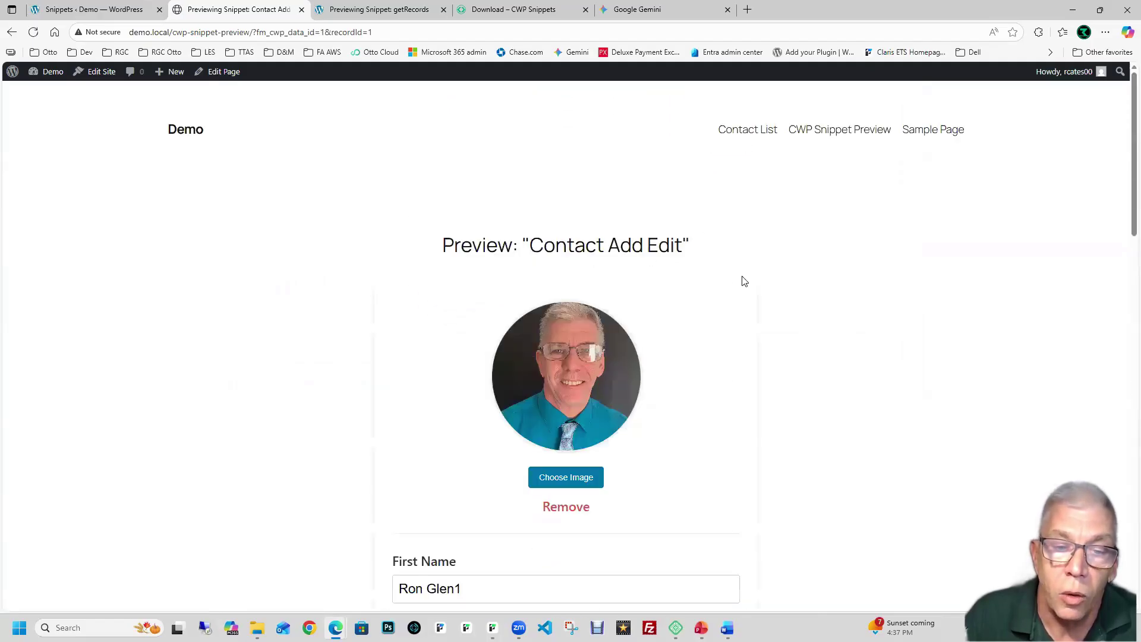
{"action": "scroll", "coordinate": [737, 281], "scroll_direction": "down", "scroll_amount": 7}
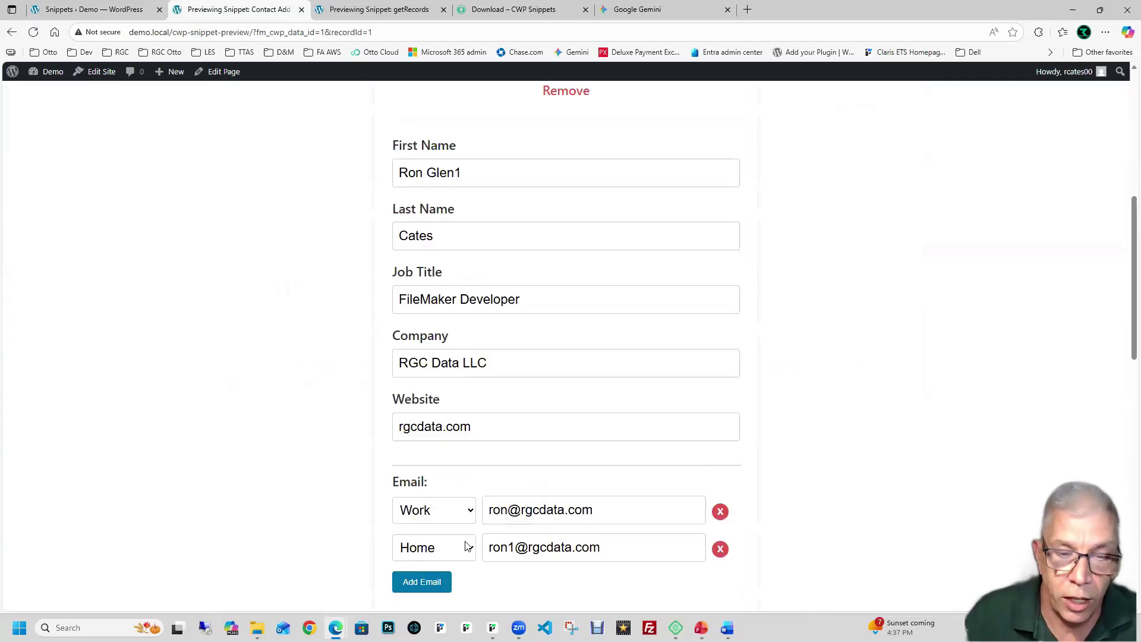
{"action": "mouse_move", "coordinate": [507, 606]}
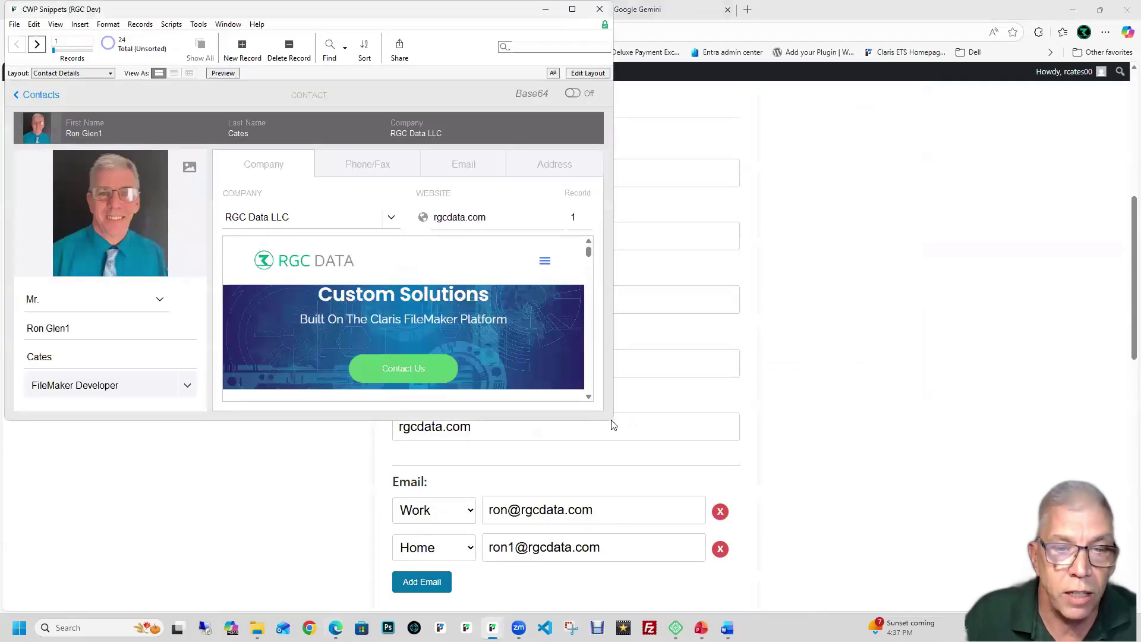
Step: Enlarge FileMaker, review the contact's phone, email and address tabs, then return to the web form
{"action": "left_click_drag", "start_coordinate": [615, 422], "coordinate": [656, 498]}
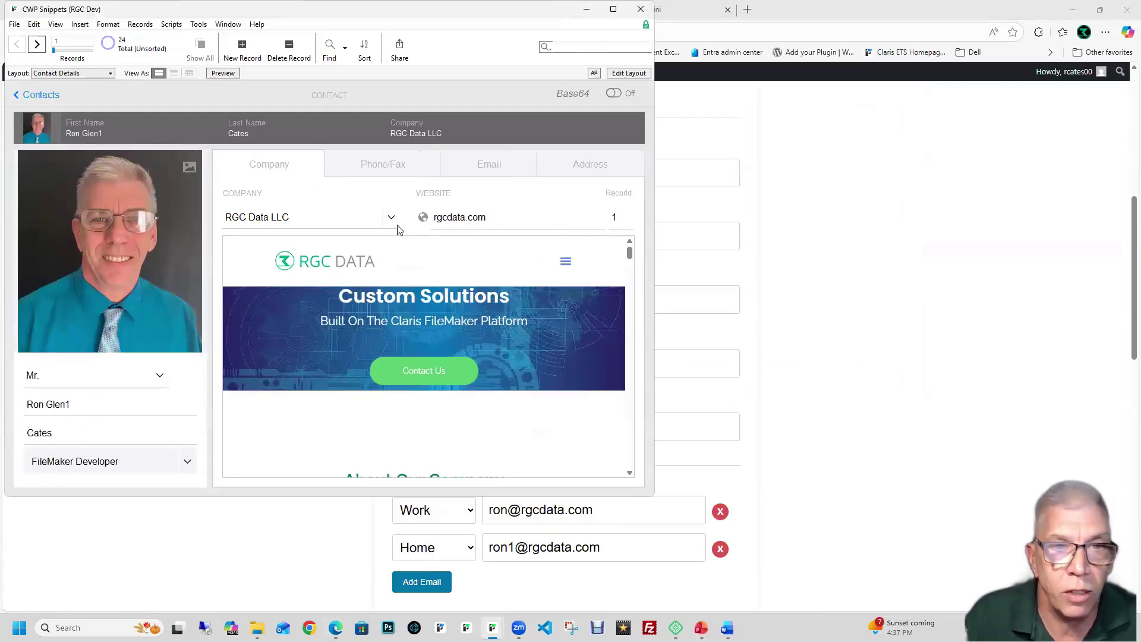
{"action": "left_click", "coordinate": [423, 181]}
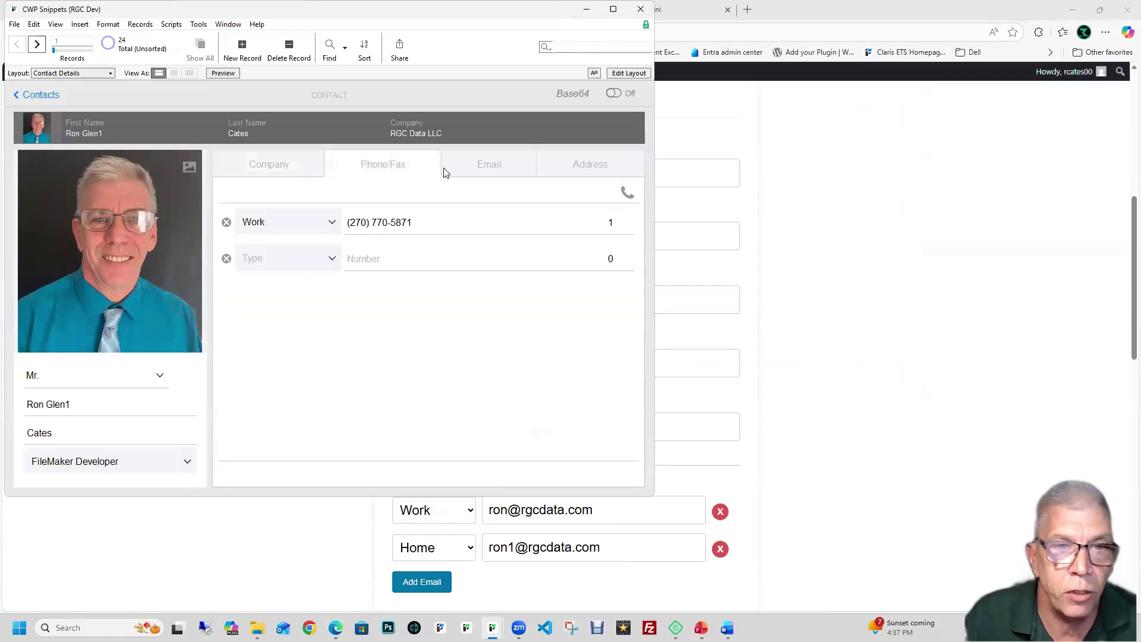
{"action": "left_click", "coordinate": [499, 178]}
{"action": "left_click", "coordinate": [559, 172]}
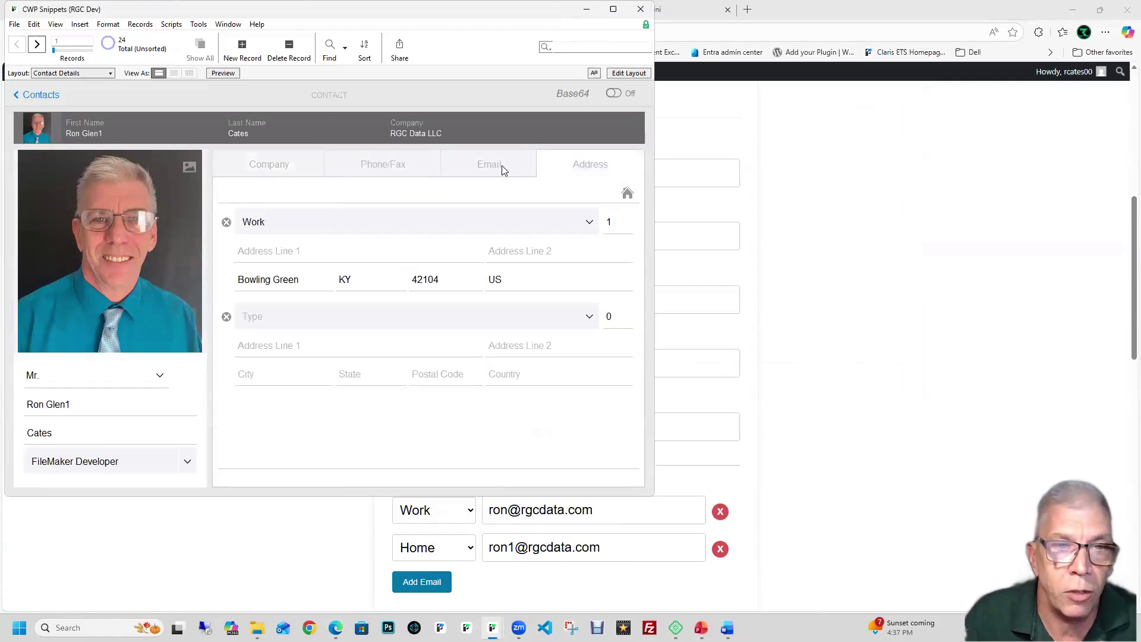
{"action": "left_click", "coordinate": [487, 156]}
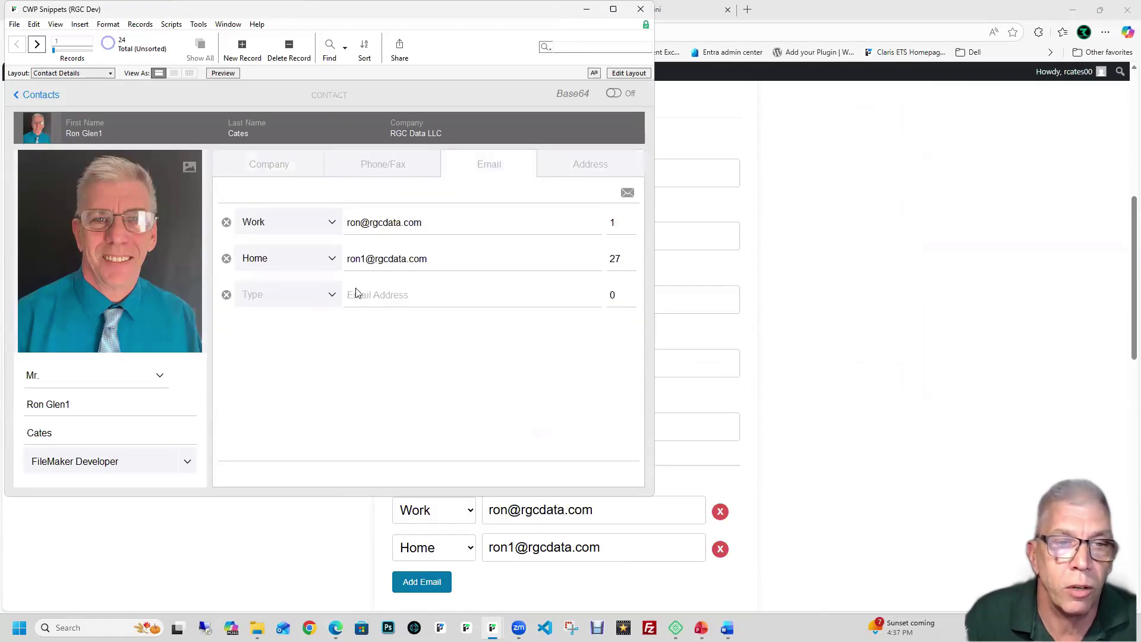
{"action": "left_click", "coordinate": [899, 244]}
{"action": "scroll", "coordinate": [879, 231], "scroll_direction": "down", "scroll_amount": 3}
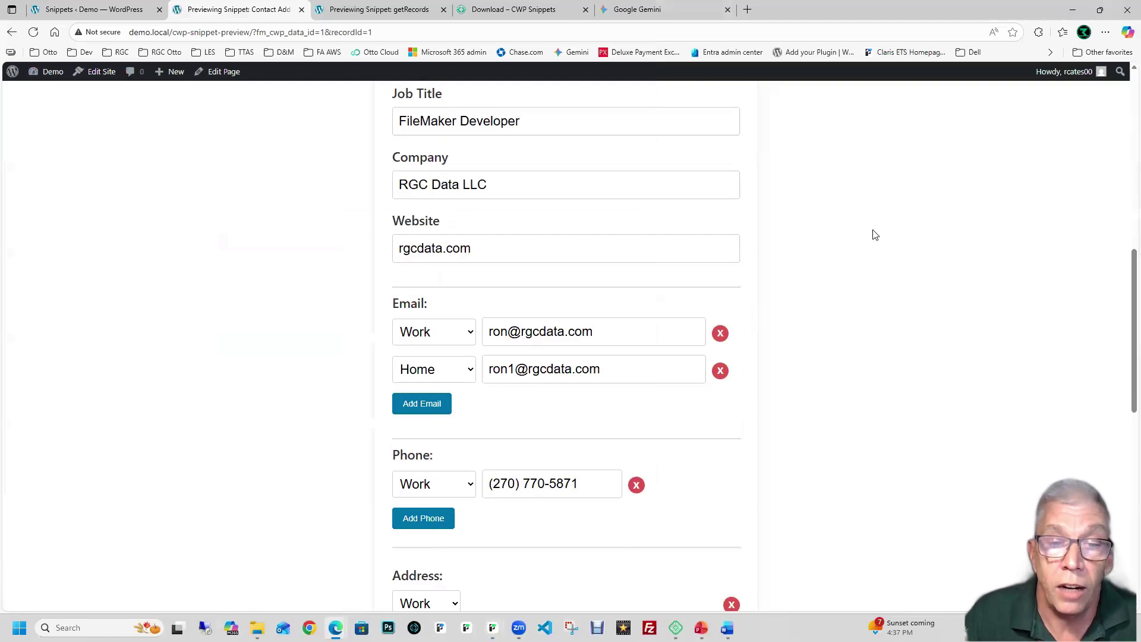
Step: Delete the contact's Home email entry and check the change in FileMaker
{"action": "left_click", "coordinate": [719, 370]}
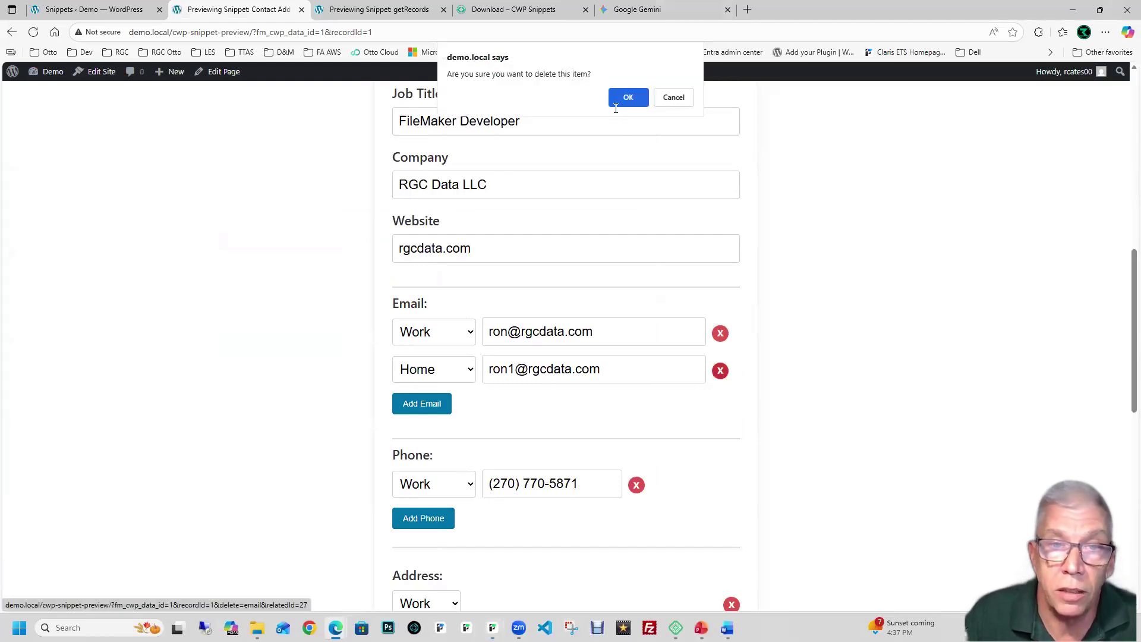
{"action": "left_click", "coordinate": [617, 105]}
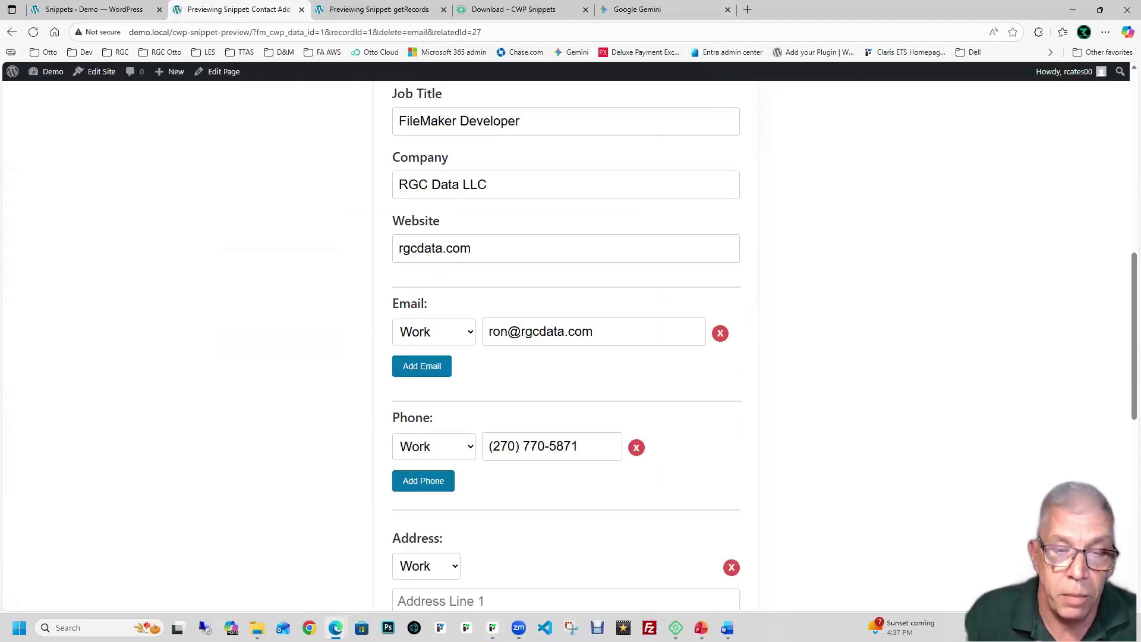
{"action": "mouse_move", "coordinate": [492, 627]}
{"action": "left_click", "coordinate": [487, 604]}
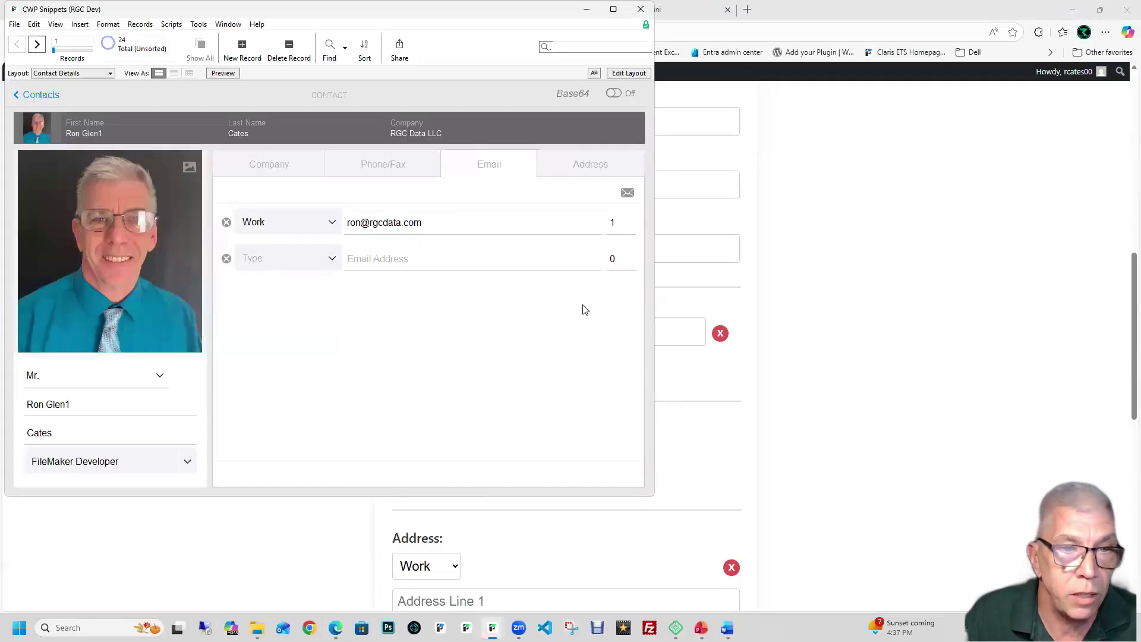
{"action": "left_click", "coordinate": [809, 286]}
Step: Add a new email row with the autofilled home address, add another row, then leave the form
{"action": "left_click", "coordinate": [434, 372]}
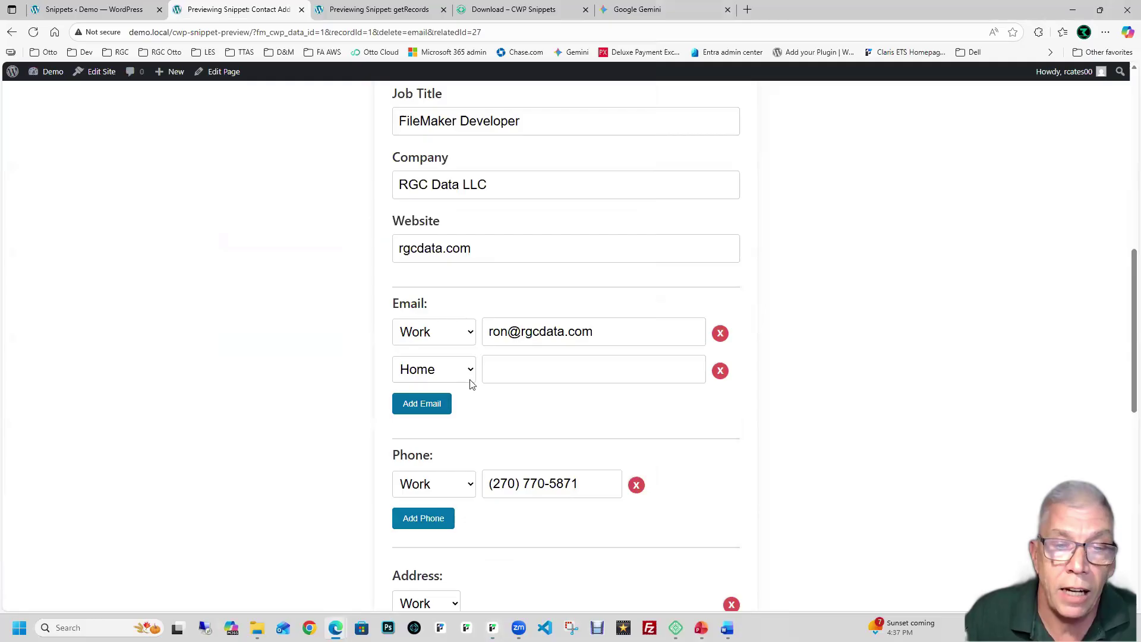
{"action": "left_click", "coordinate": [516, 370]}
{"action": "type", "text": "ron1"}
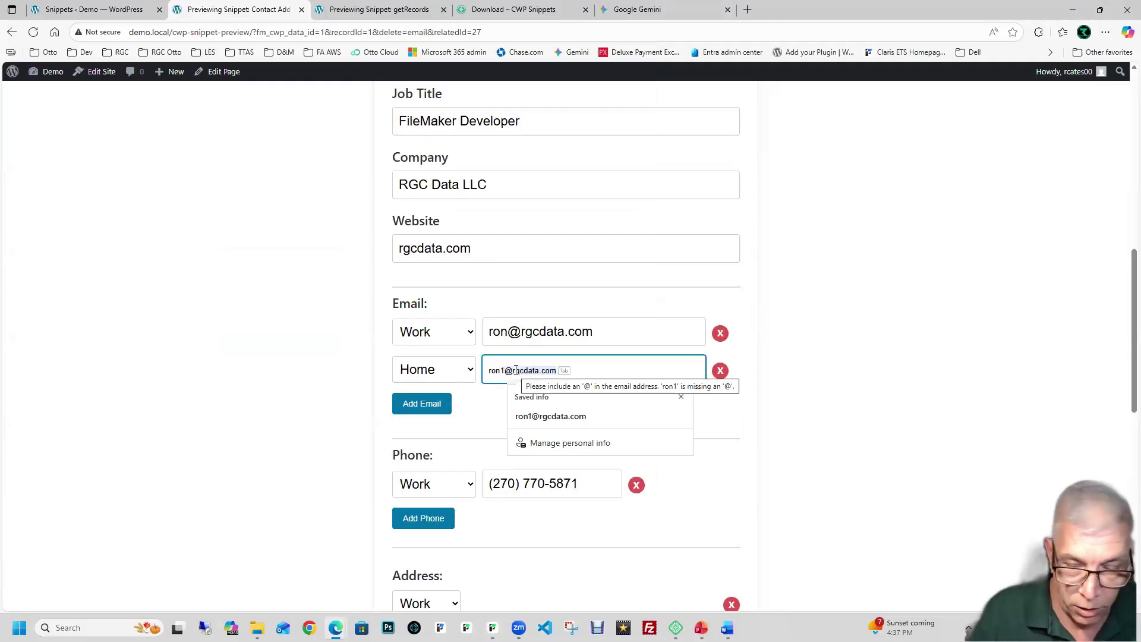
{"action": "key", "text": "Tab"}
{"action": "left_click", "coordinate": [423, 403]}
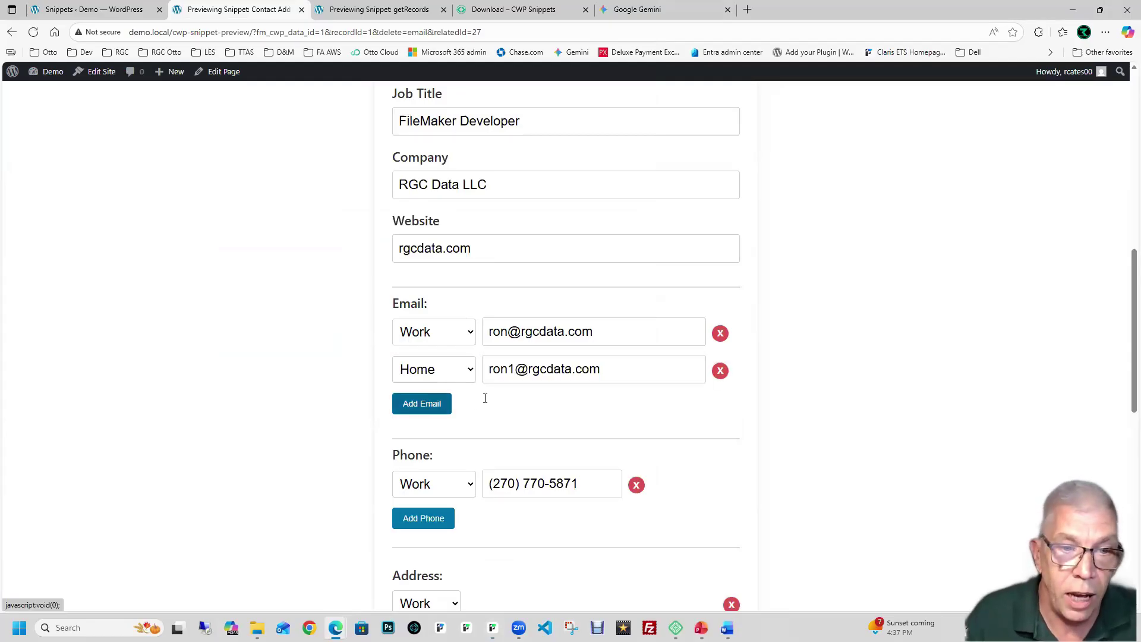
{"action": "scroll", "coordinate": [505, 423], "scroll_direction": "down", "scroll_amount": 8}
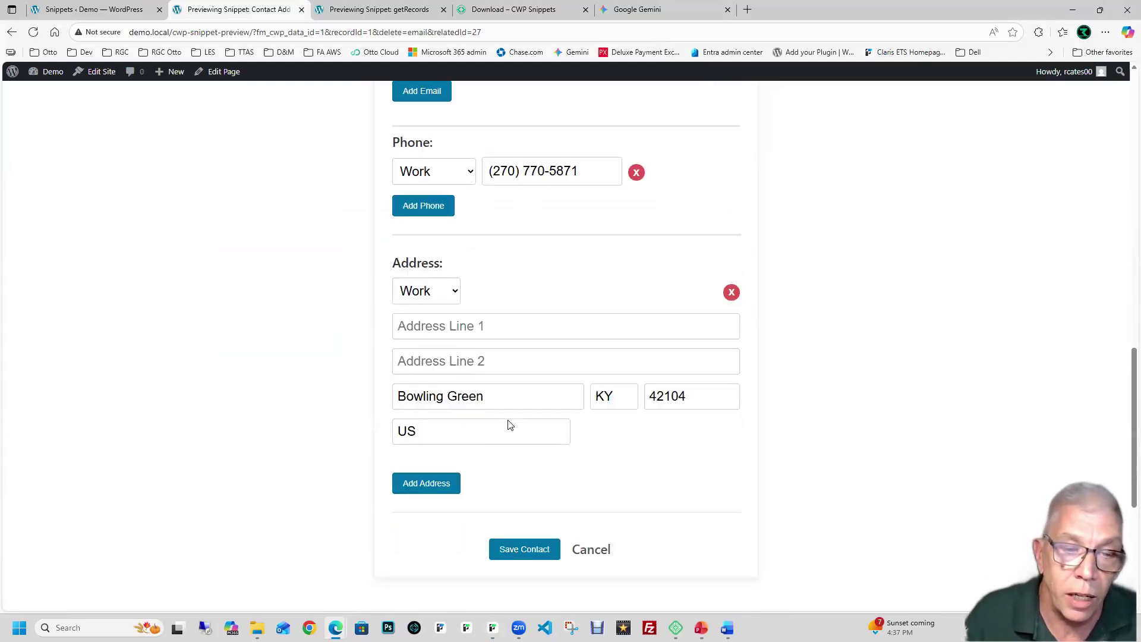
{"action": "left_click", "coordinate": [576, 431]}
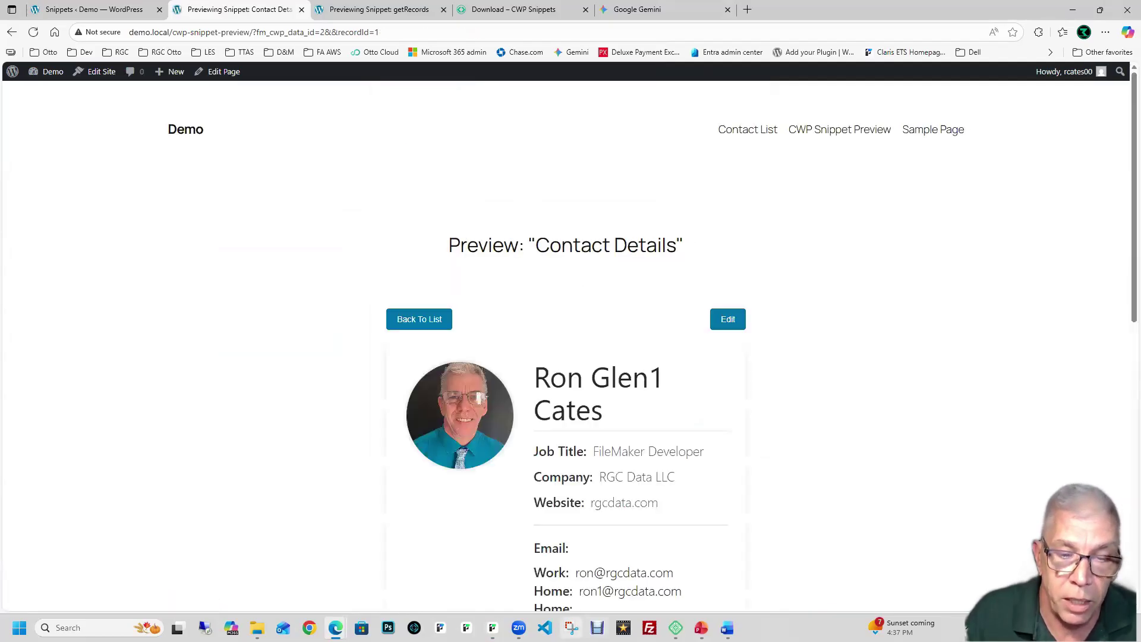
Step: Check FileMaker's updated emails, then return to the browser and back to the Contact List
{"action": "mouse_move", "coordinate": [498, 619]}
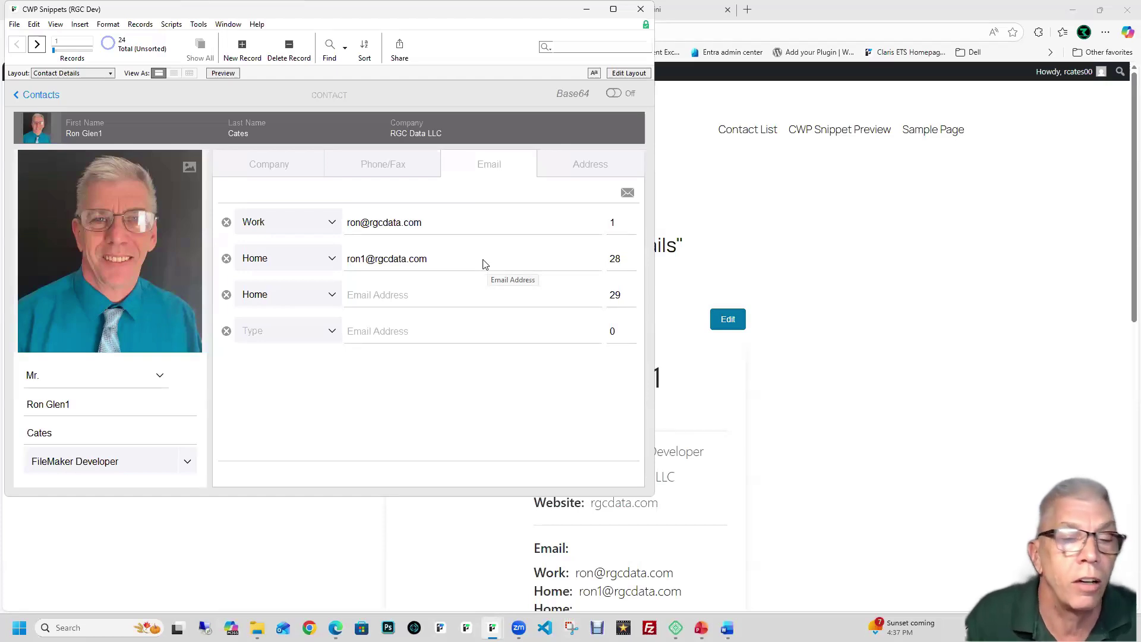
{"action": "left_click", "coordinate": [805, 232]}
{"action": "scroll", "coordinate": [807, 232], "scroll_direction": "down", "scroll_amount": 3}
{"action": "scroll", "coordinate": [806, 233], "scroll_direction": "down", "scroll_amount": 6}
{"action": "scroll", "coordinate": [805, 232], "scroll_direction": "up", "scroll_amount": 10}
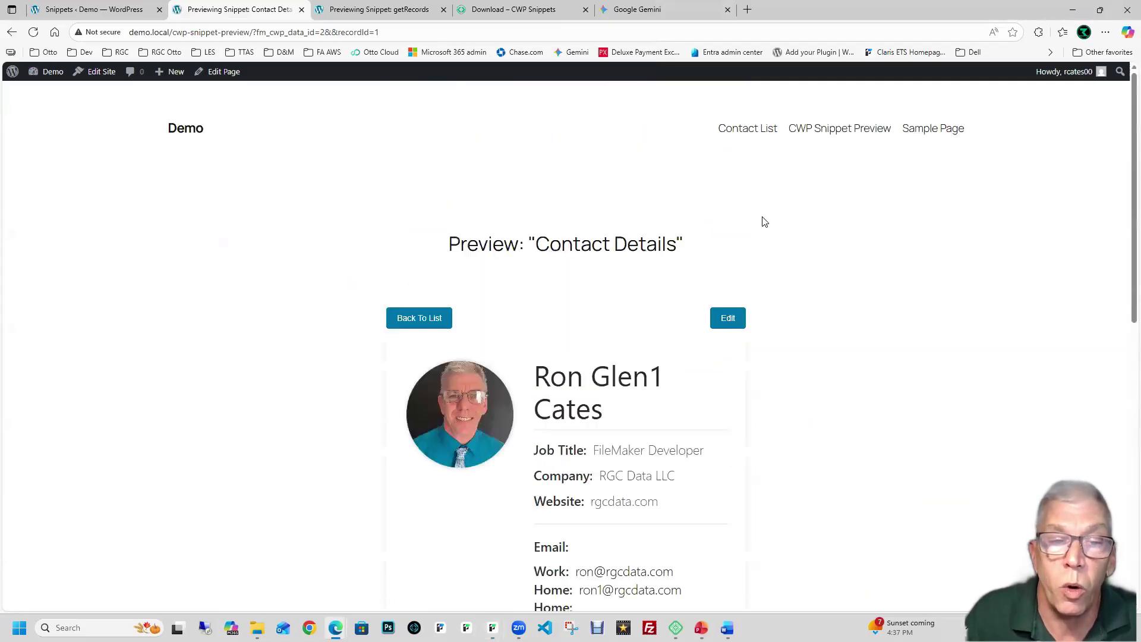
{"action": "left_click", "coordinate": [432, 322]}
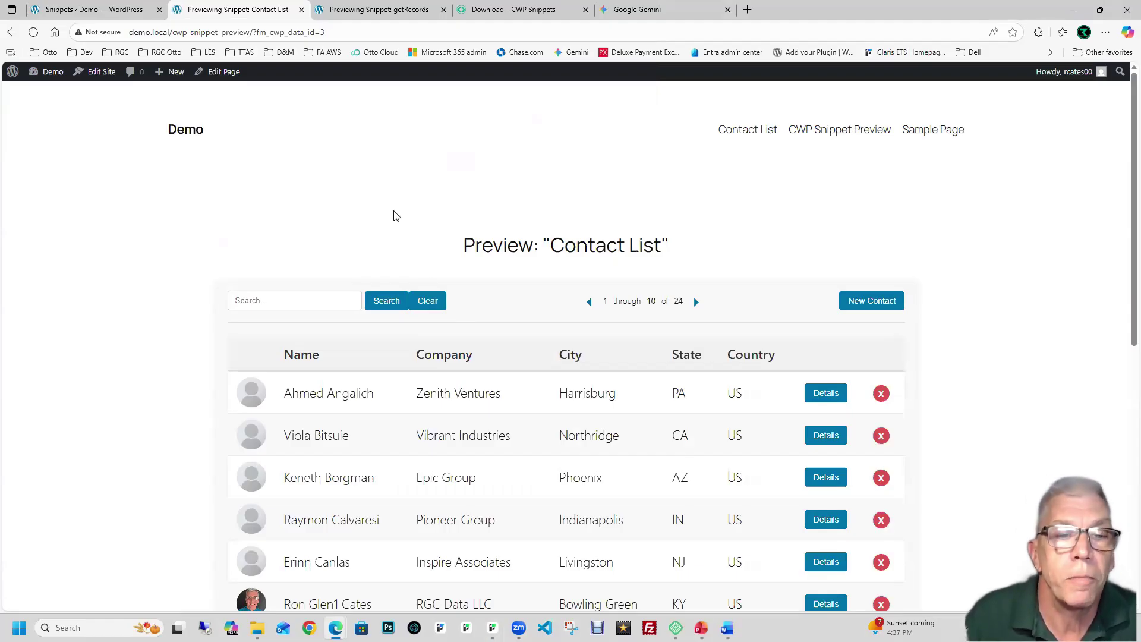
Step: Switch to the CWP Snippets admin tab, then over to the PowerPoint presentation
{"action": "scroll", "coordinate": [416, 219], "scroll_direction": "down", "scroll_amount": 2}
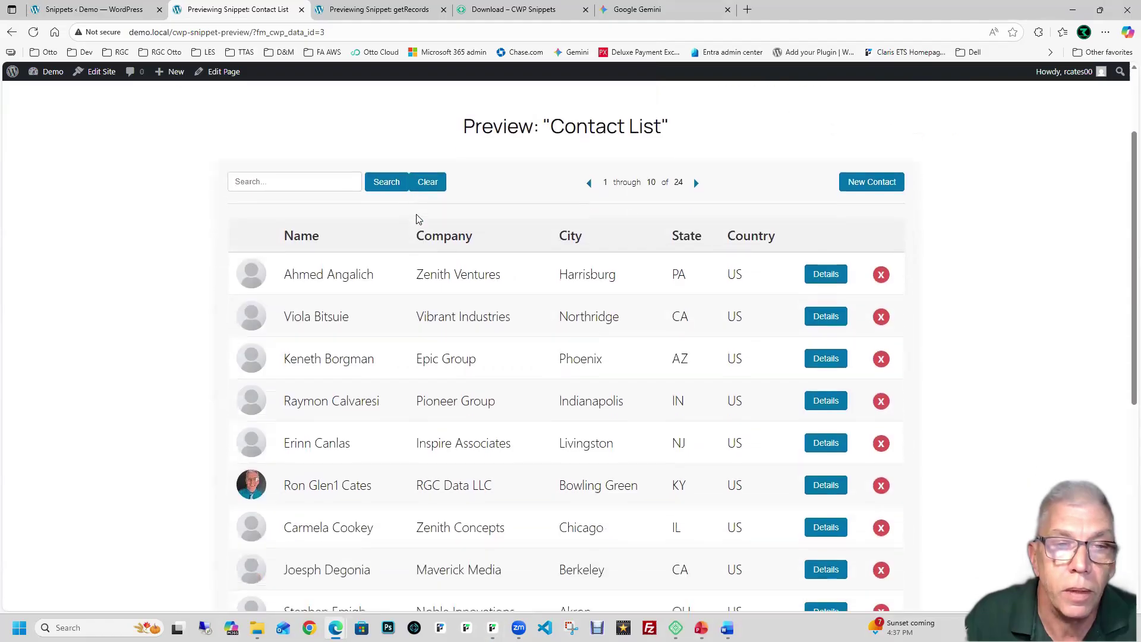
{"action": "left_click", "coordinate": [116, 9]}
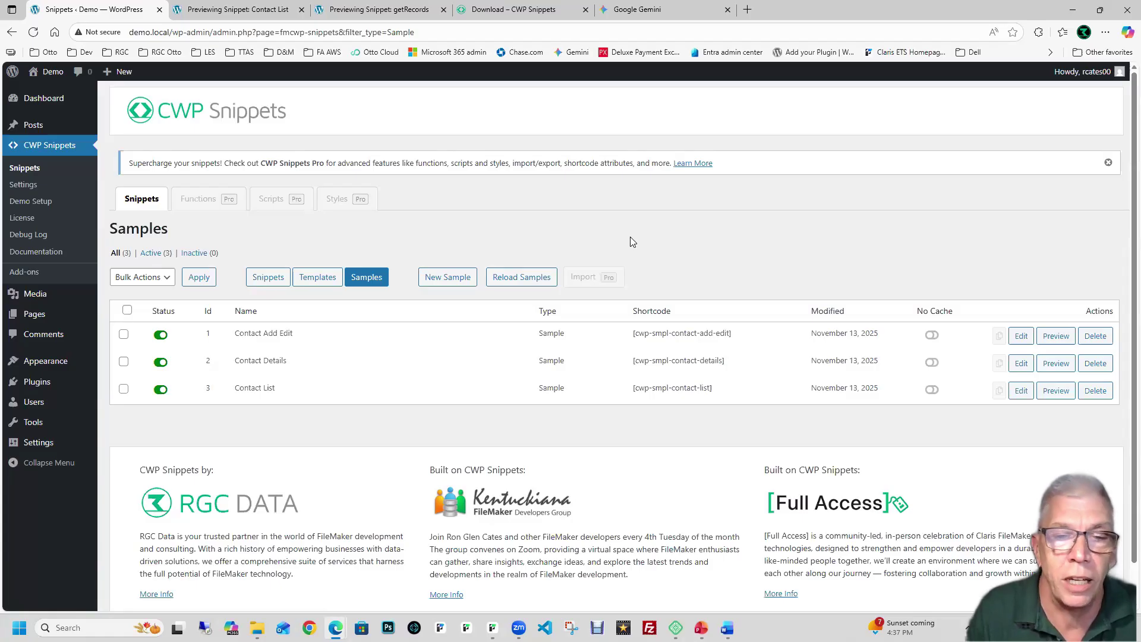
{"action": "key", "text": "alt+Tab"}
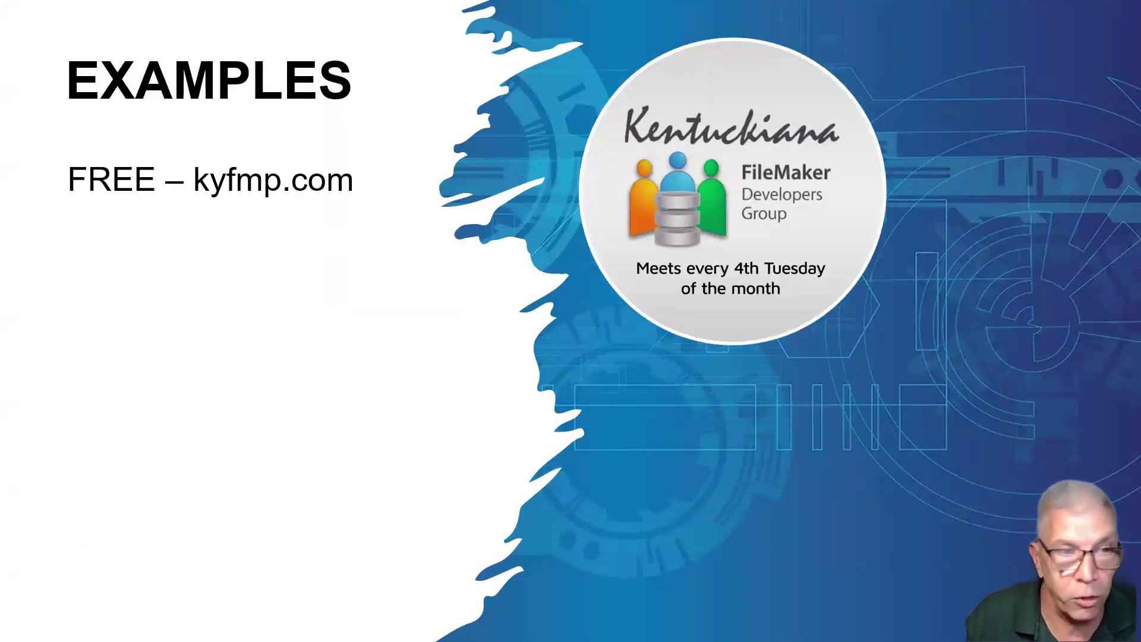
Step: Advance the Examples slide to reveal the 'Snippets and Shortcodes' bullet
{"action": "key", "text": "Right"}
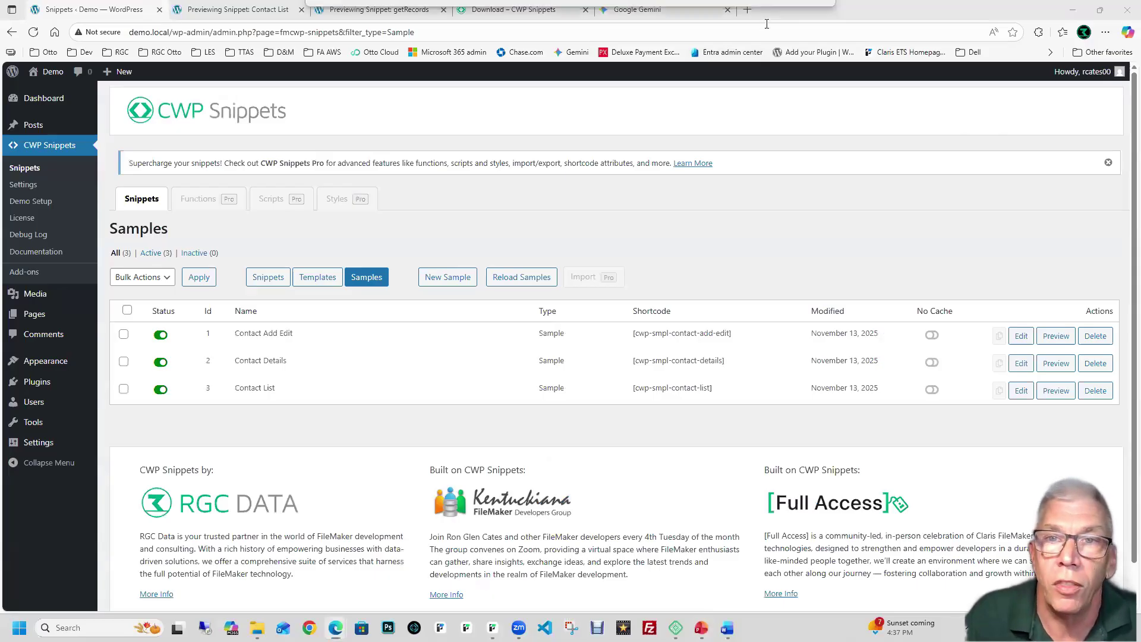
Step: Scroll through the Kentuckiana FileMaker Developers home page
{"action": "scroll", "coordinate": [516, 150], "scroll_direction": "down", "scroll_amount": 1}
{"action": "scroll", "coordinate": [516, 150], "scroll_direction": "down", "scroll_amount": 1}
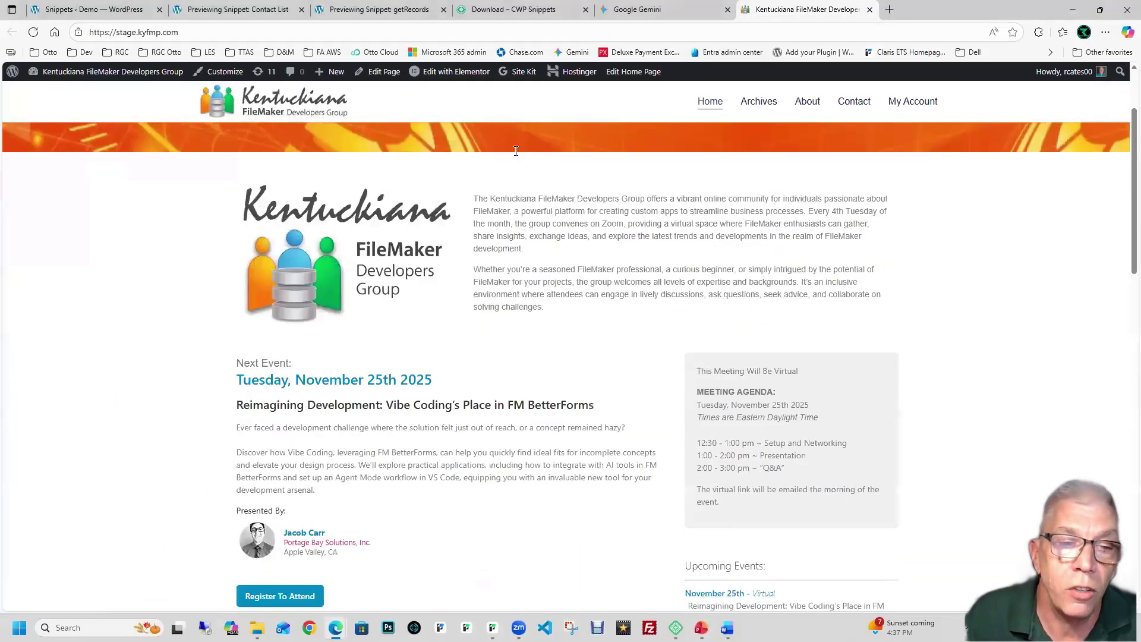
{"action": "scroll", "coordinate": [516, 150], "scroll_direction": "down", "scroll_amount": 3}
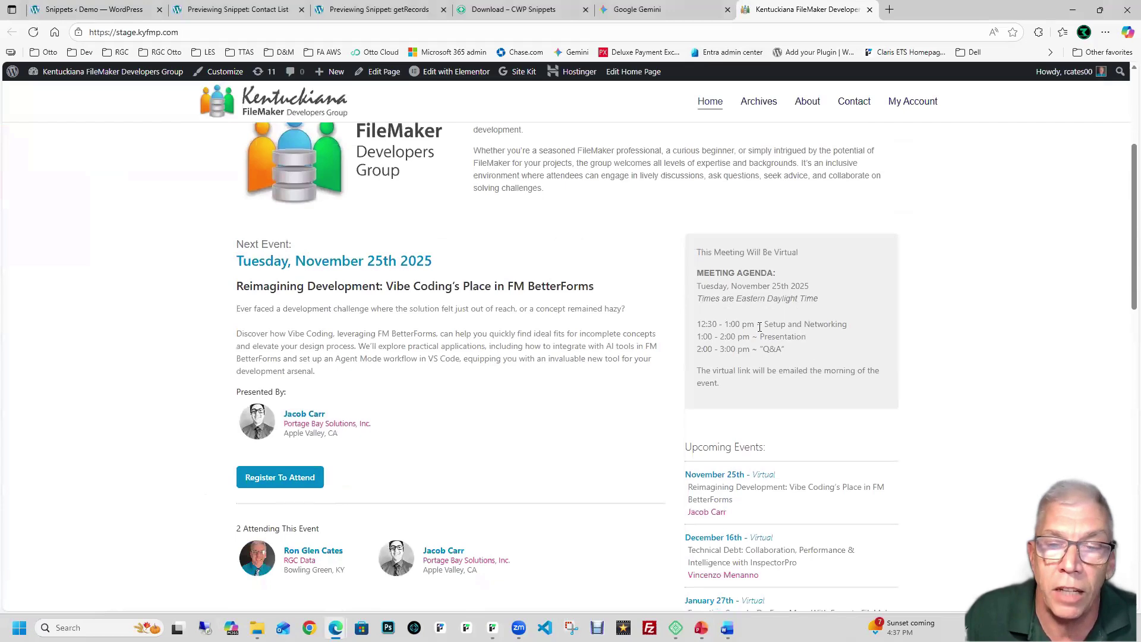
{"action": "scroll", "coordinate": [759, 327], "scroll_direction": "down", "scroll_amount": 3}
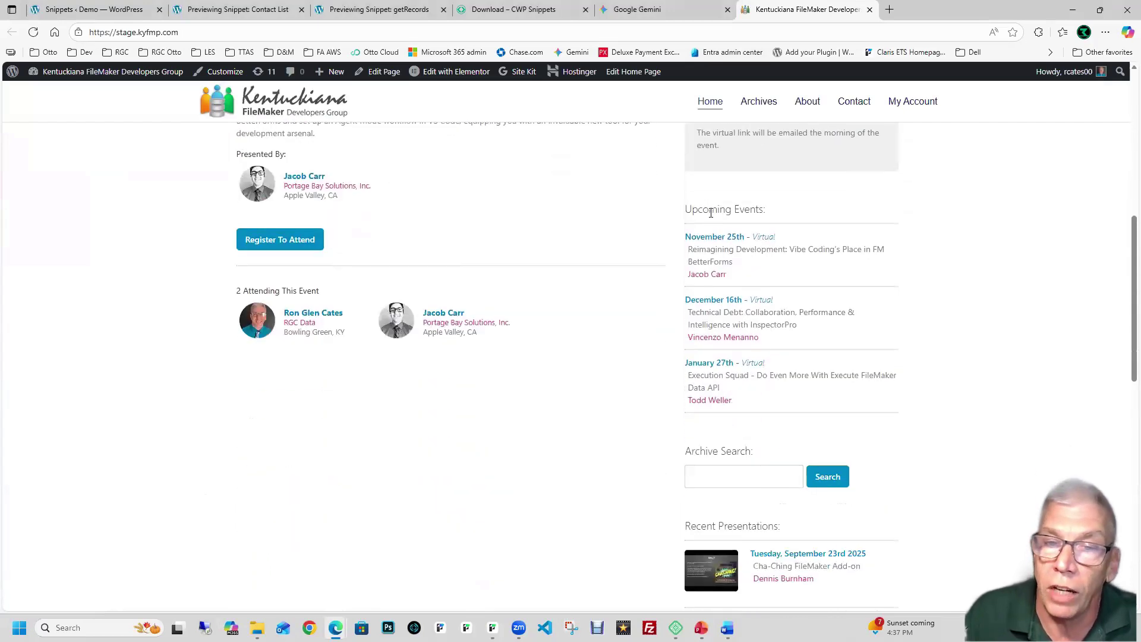
{"action": "scroll", "coordinate": [713, 383], "scroll_direction": "down", "scroll_amount": 2}
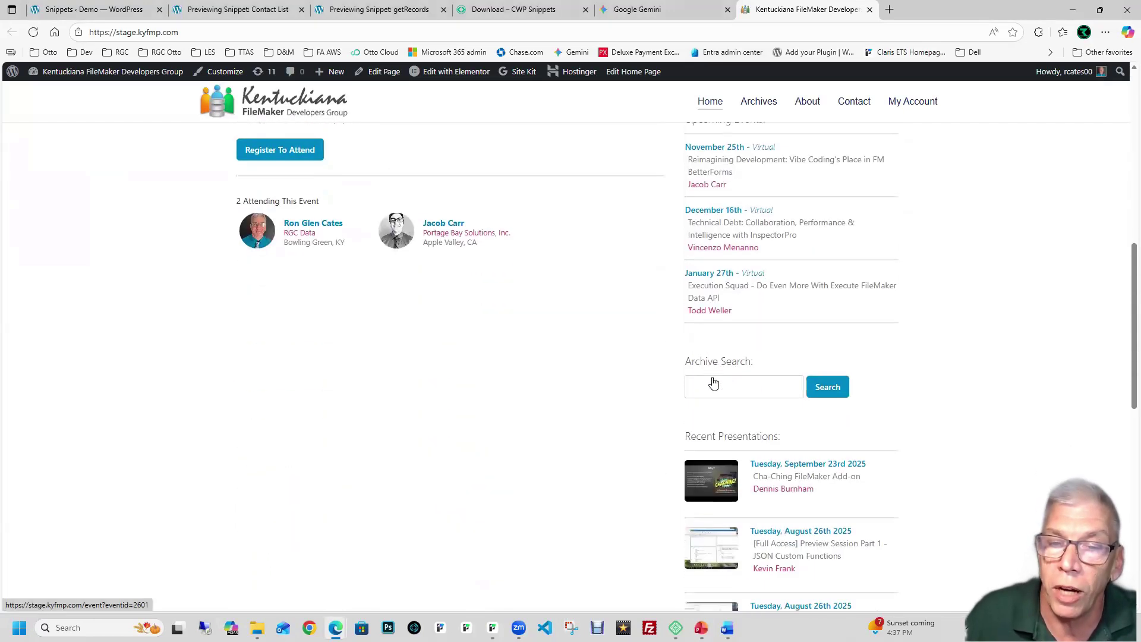
{"action": "scroll", "coordinate": [714, 383], "scroll_direction": "down", "scroll_amount": 3}
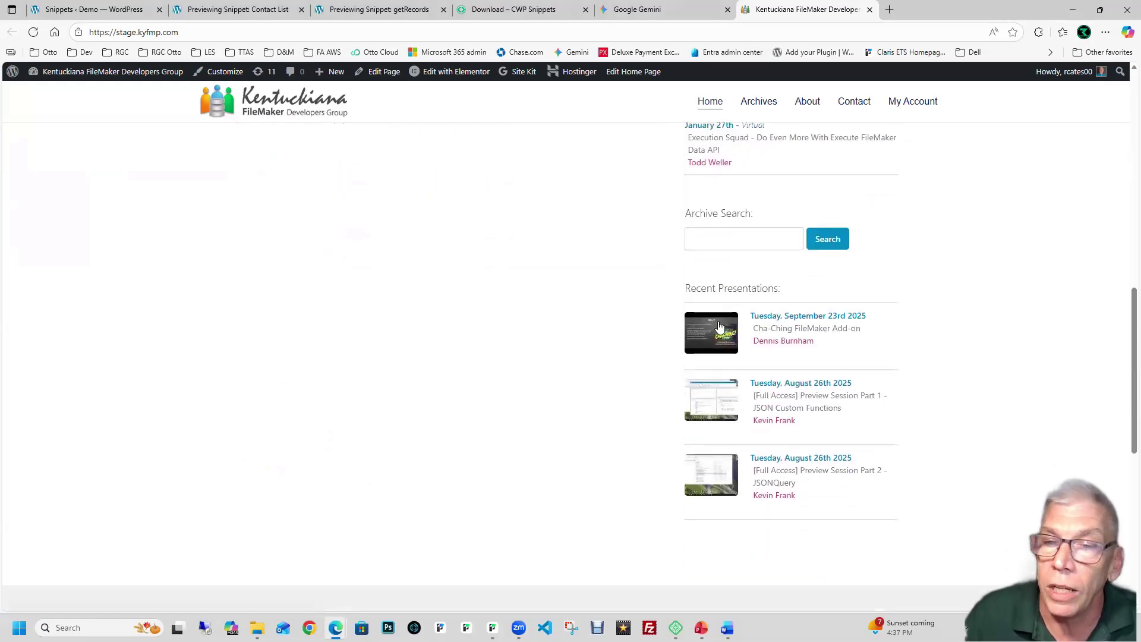
{"action": "scroll", "coordinate": [719, 333], "scroll_direction": "down", "scroll_amount": 1}
{"action": "scroll", "coordinate": [721, 336], "scroll_direction": "down", "scroll_amount": 4}
{"action": "scroll", "coordinate": [721, 336], "scroll_direction": "up", "scroll_amount": 8}
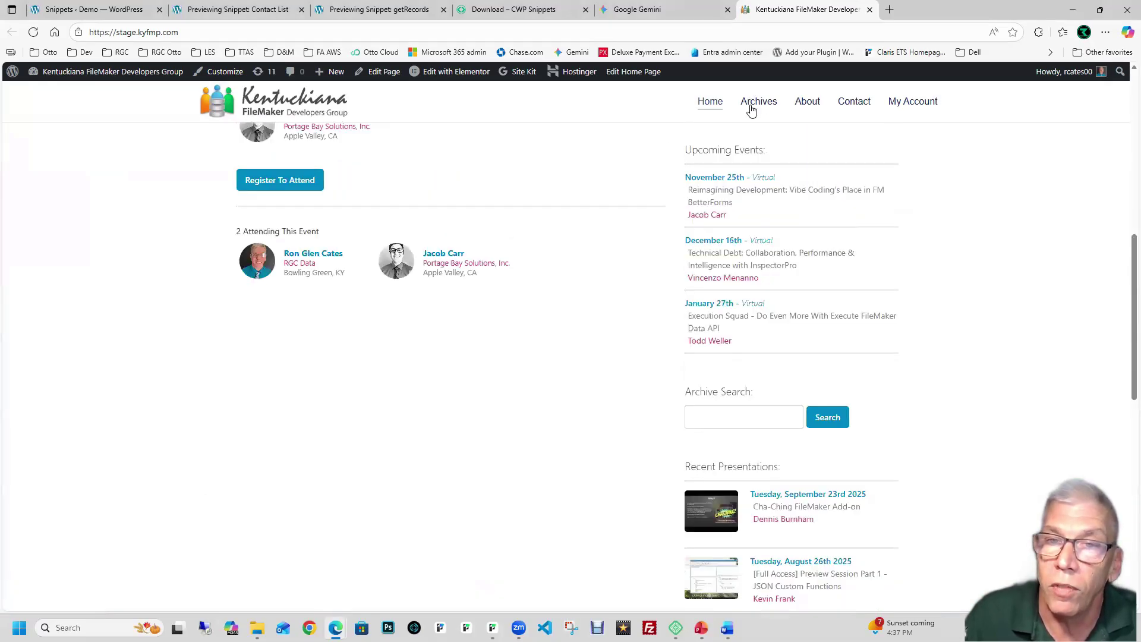
Step: Browse the presentation archive, return home, and bring the CWP Snippets settings tab here
{"action": "left_click", "coordinate": [753, 104]}
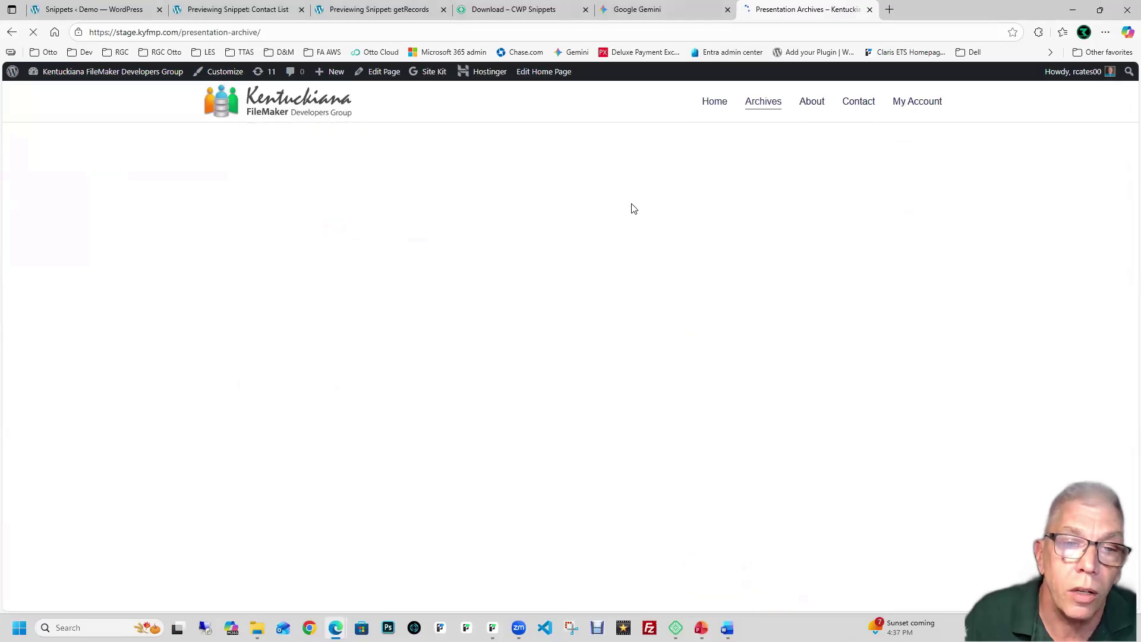
{"action": "scroll", "coordinate": [633, 208], "scroll_direction": "down", "scroll_amount": 3}
{"action": "scroll", "coordinate": [633, 208], "scroll_direction": "down", "scroll_amount": 10}
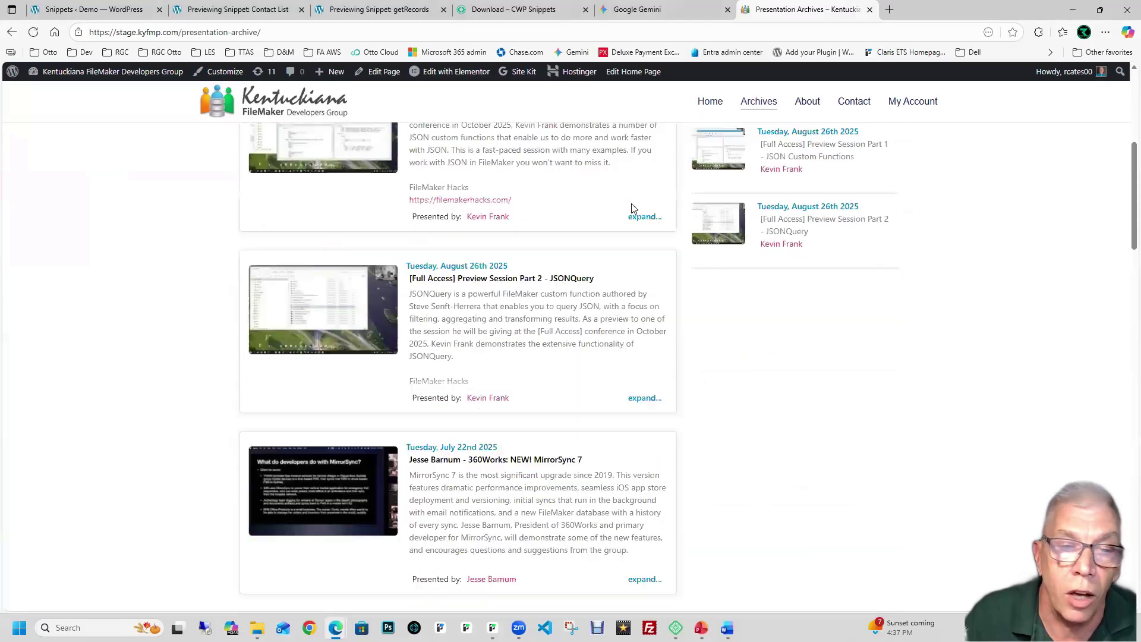
{"action": "scroll", "coordinate": [632, 203], "scroll_direction": "up", "scroll_amount": 13}
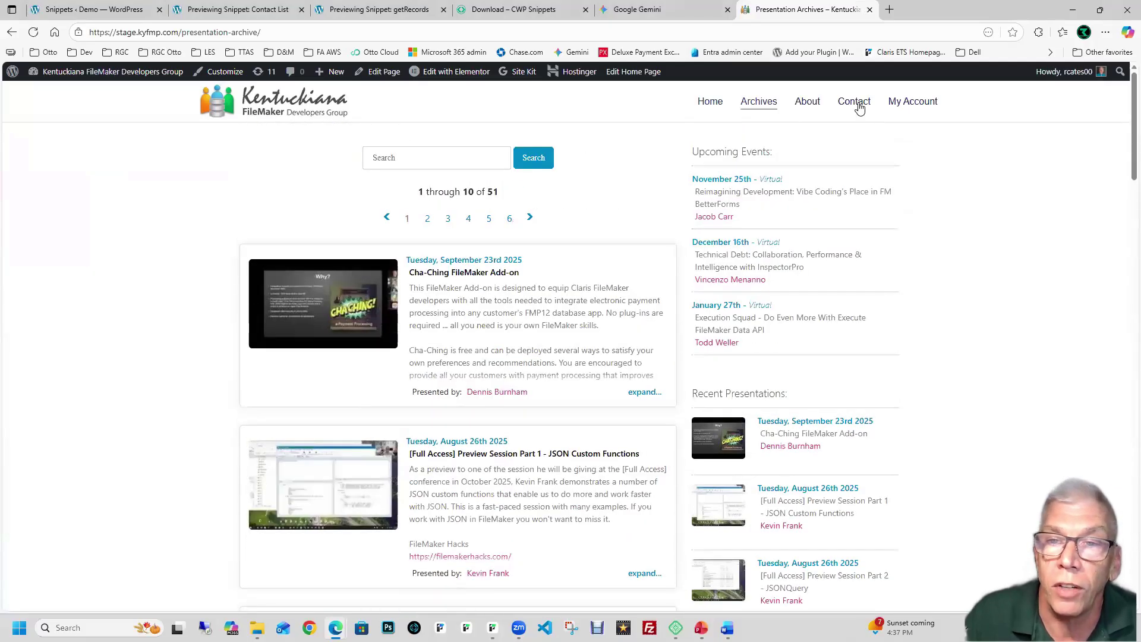
{"action": "left_click", "coordinate": [711, 102]}
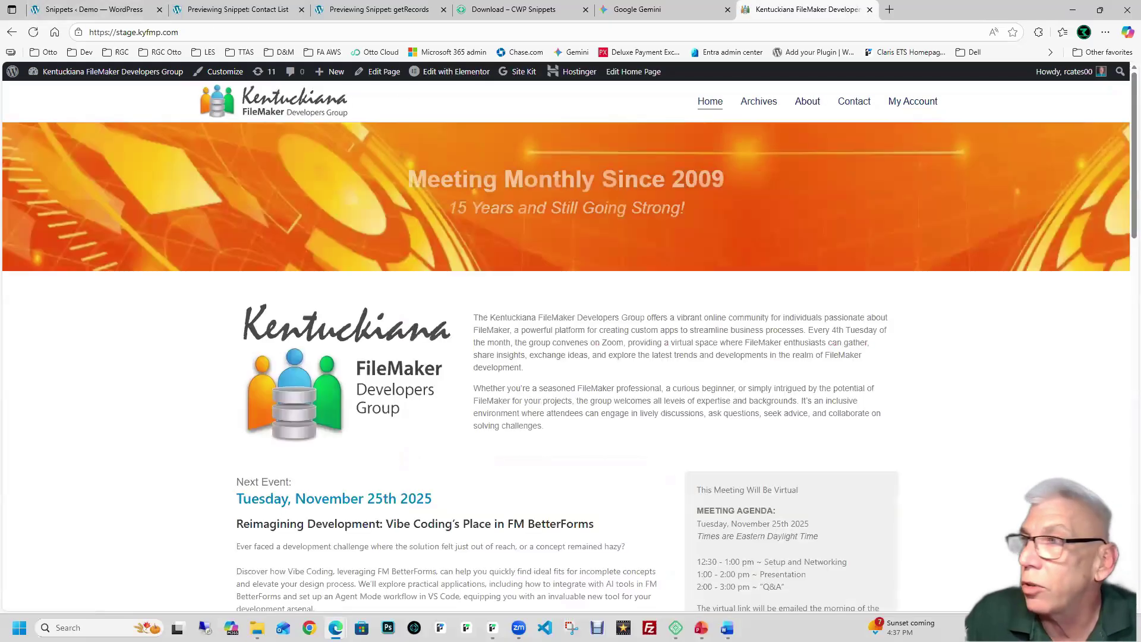
{"action": "left_click_drag", "start_coordinate": [884, 9], "coordinate": [889, 21]}
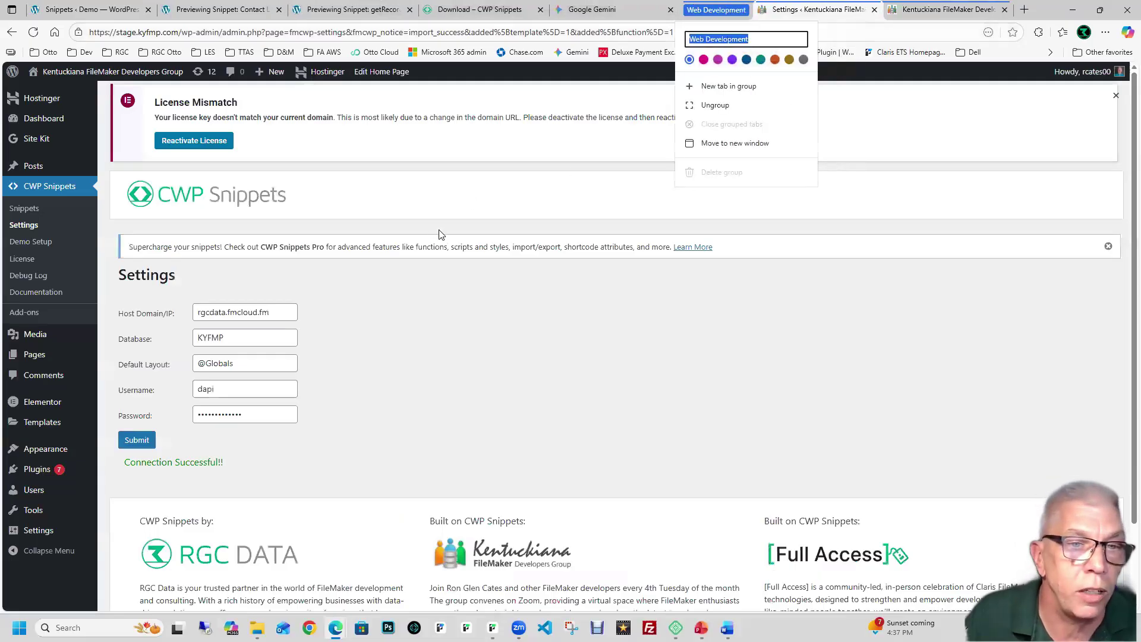
Step: Deactivate the CWP Snippets plugin from the Installed Plugins list
{"action": "left_click", "coordinate": [418, 273]}
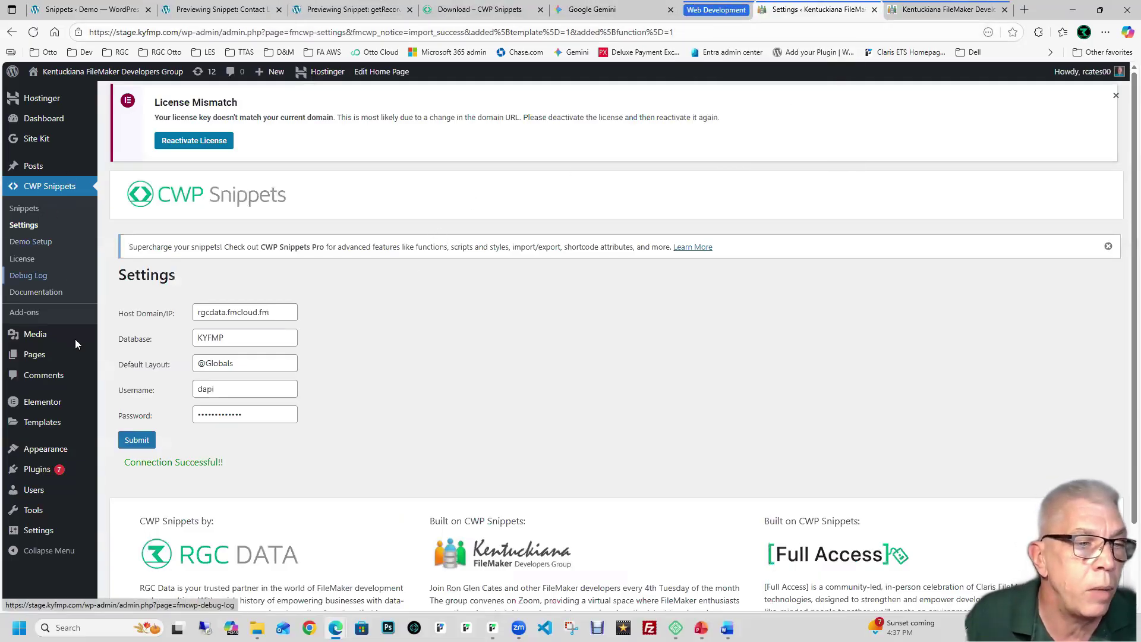
{"action": "left_click", "coordinate": [37, 470]}
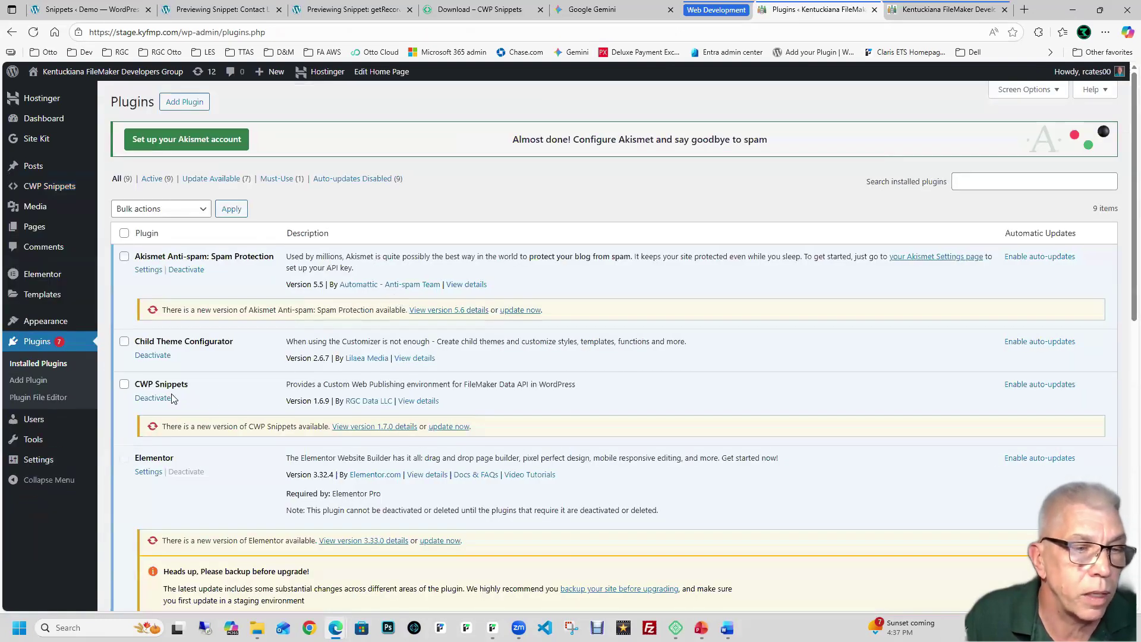
{"action": "left_click", "coordinate": [153, 398]}
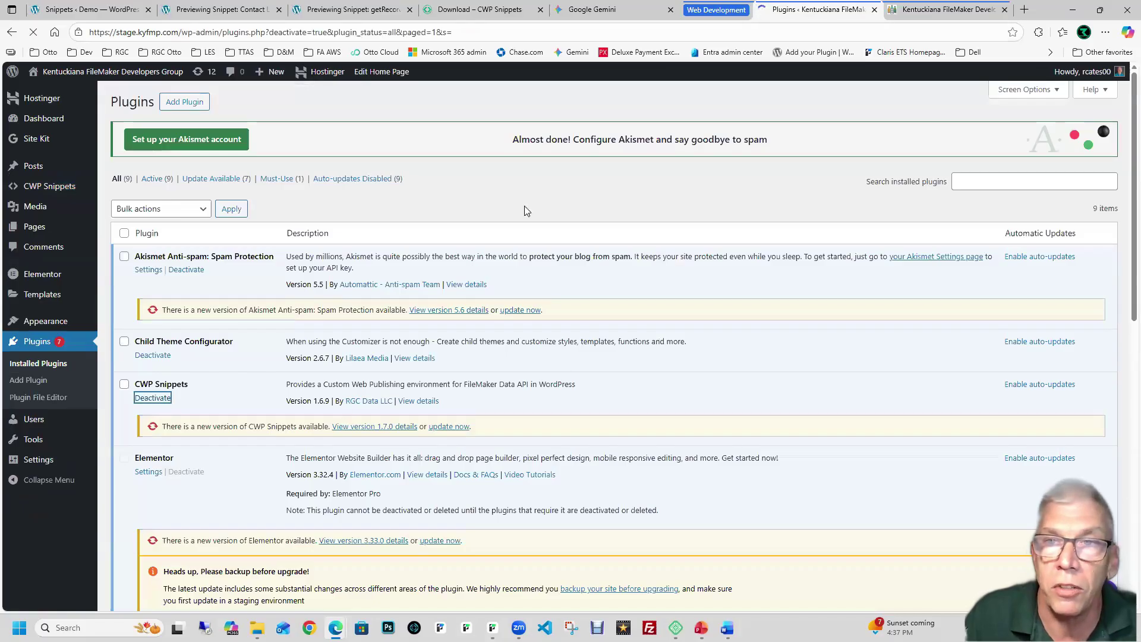
Step: Reload the Kentuckiana home page and open Archives, now showing raw shortcodes
{"action": "left_click", "coordinate": [921, 10]}
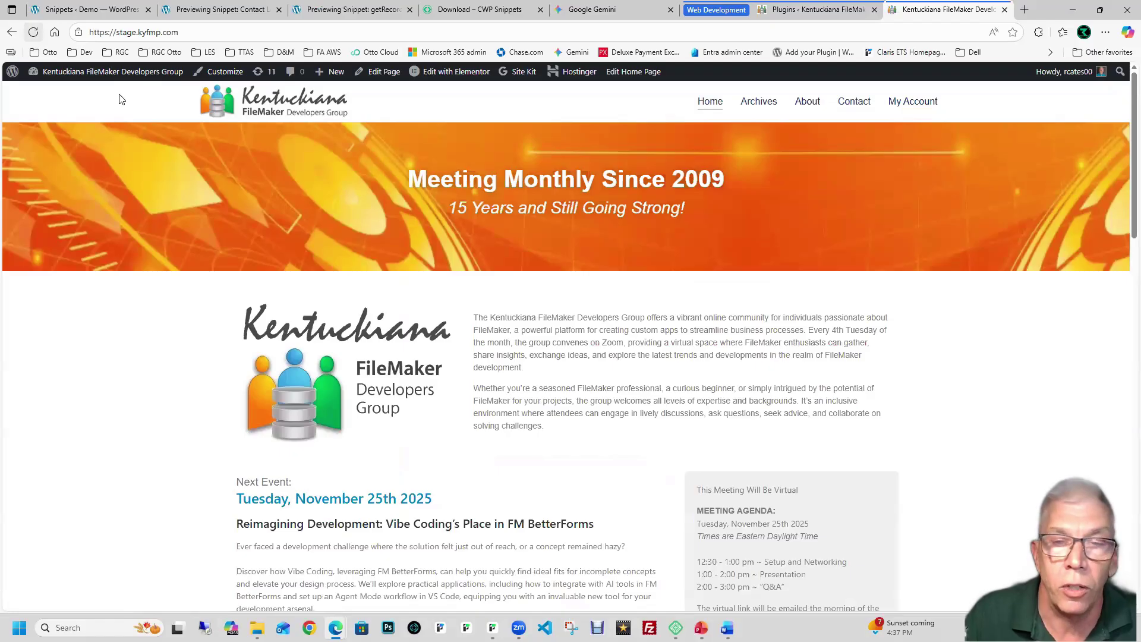
{"action": "scroll", "coordinate": [242, 196], "scroll_direction": "down", "scroll_amount": 8}
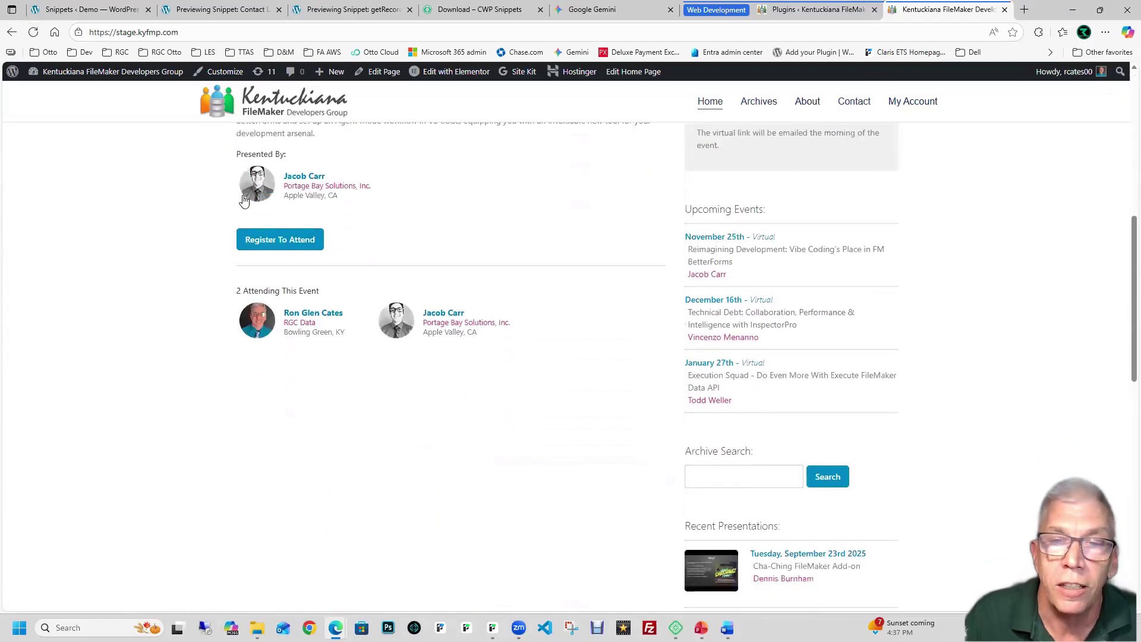
{"action": "scroll", "coordinate": [243, 200], "scroll_direction": "up", "scroll_amount": 8}
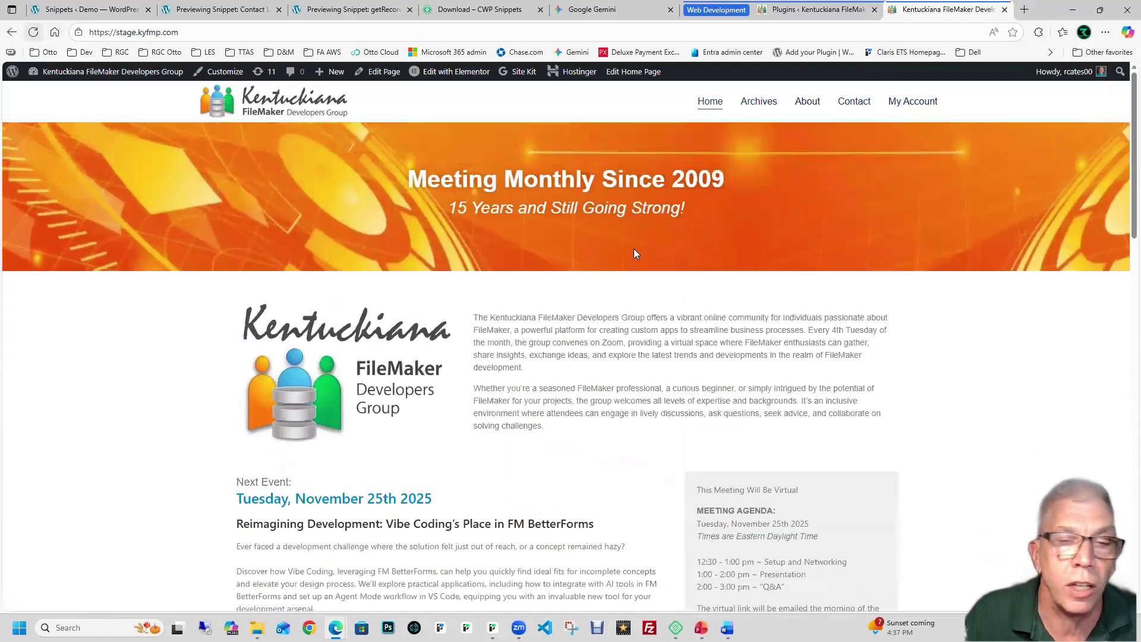
{"action": "key", "text": "F5"}
{"action": "scroll", "coordinate": [692, 243], "scroll_direction": "down", "scroll_amount": 3}
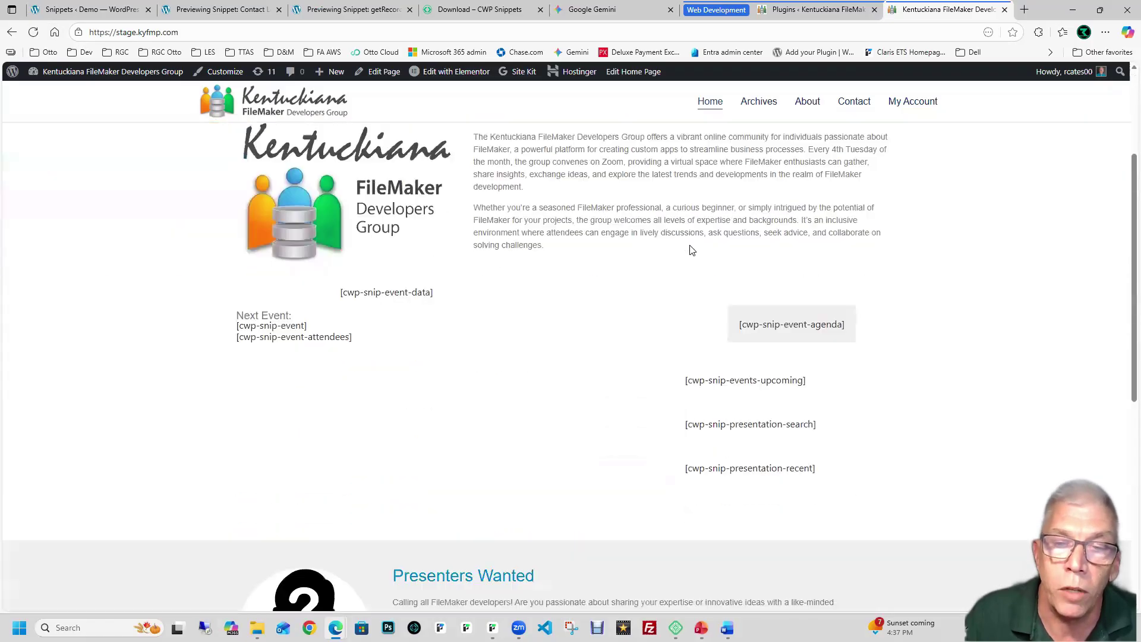
{"action": "scroll", "coordinate": [692, 250], "scroll_direction": "down", "scroll_amount": 1}
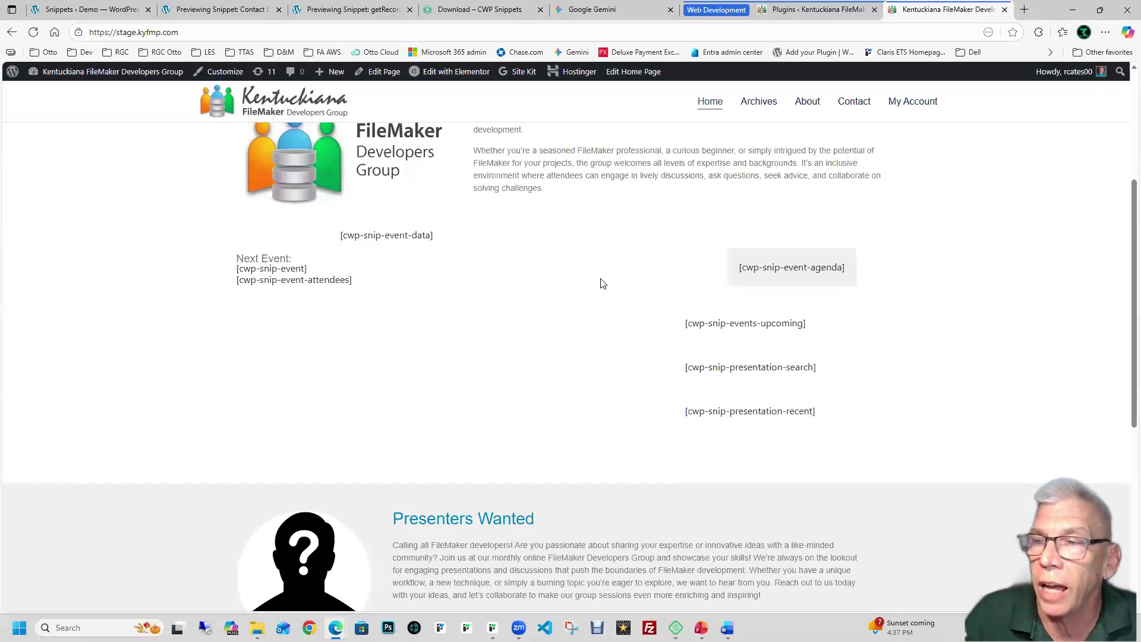
{"action": "scroll", "coordinate": [601, 284], "scroll_direction": "up", "scroll_amount": 3}
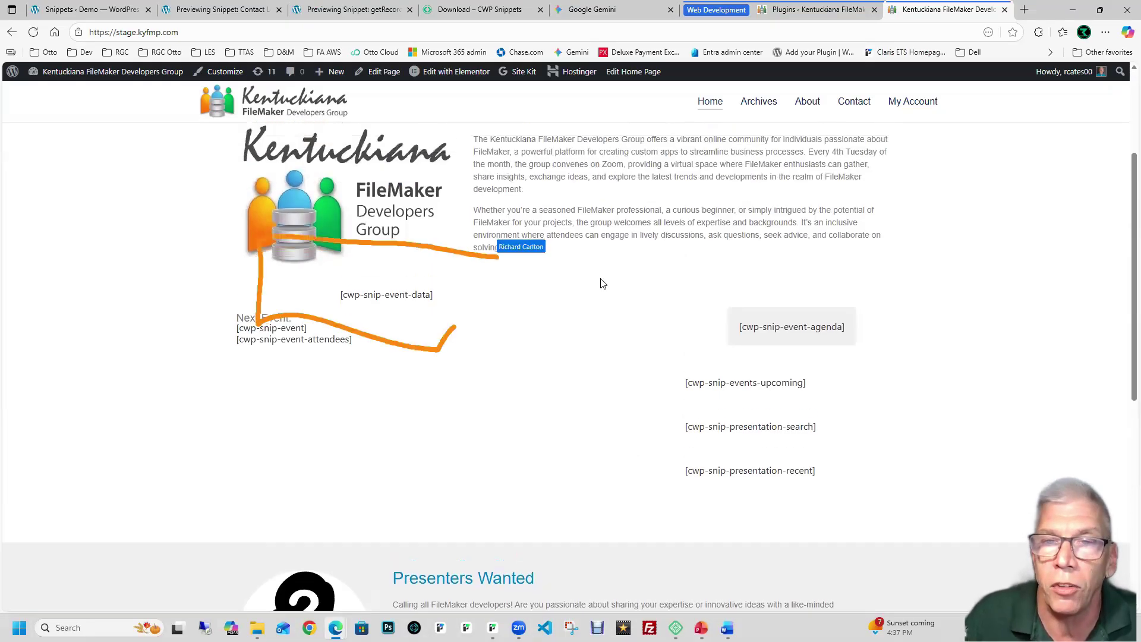
{"action": "scroll", "coordinate": [601, 284], "scroll_direction": "down", "scroll_amount": 6}
{"action": "scroll", "coordinate": [601, 283], "scroll_direction": "up", "scroll_amount": 4}
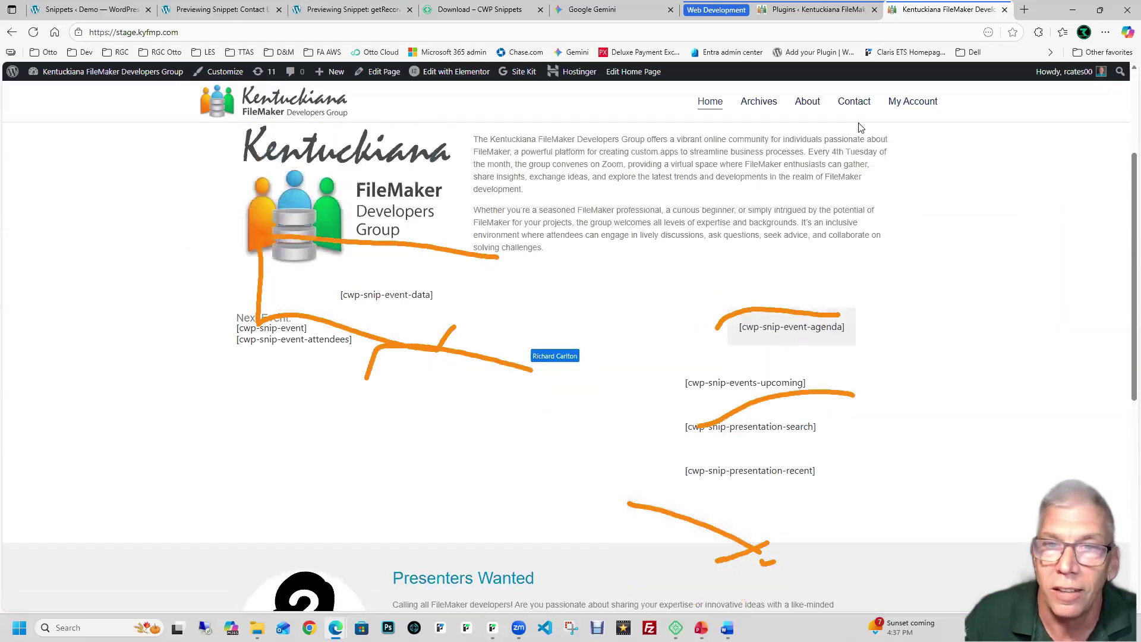
{"action": "left_click", "coordinate": [764, 104]}
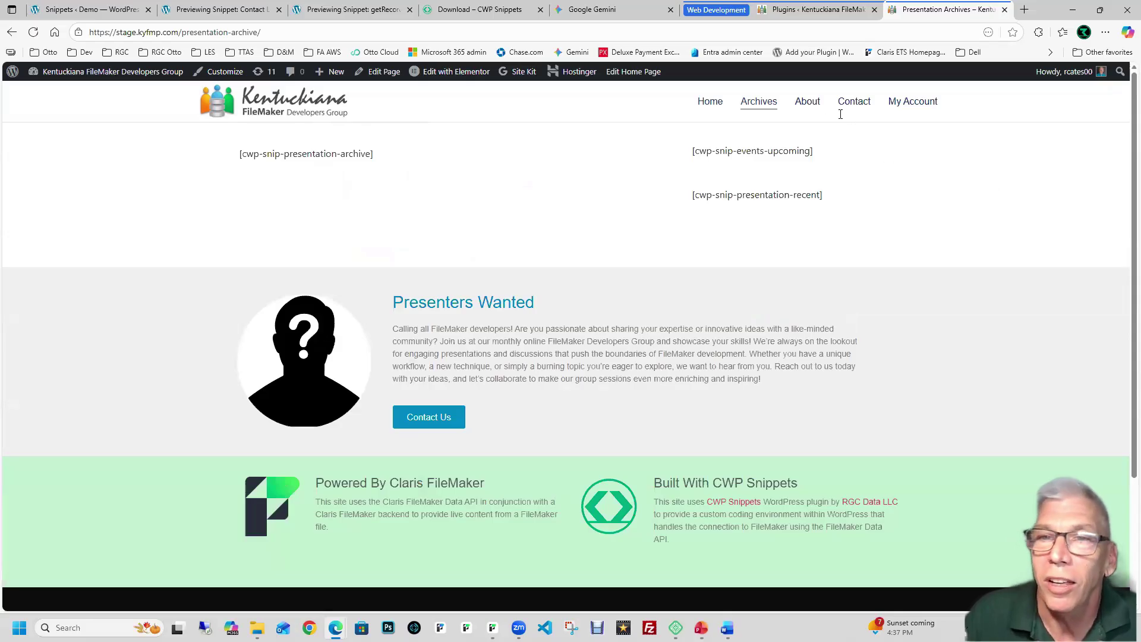
Step: Reactivate the CWP Snippets plugin in the Installed Plugins list
{"action": "left_click", "coordinate": [817, 10]}
{"action": "mouse_move", "coordinate": [54, 301]}
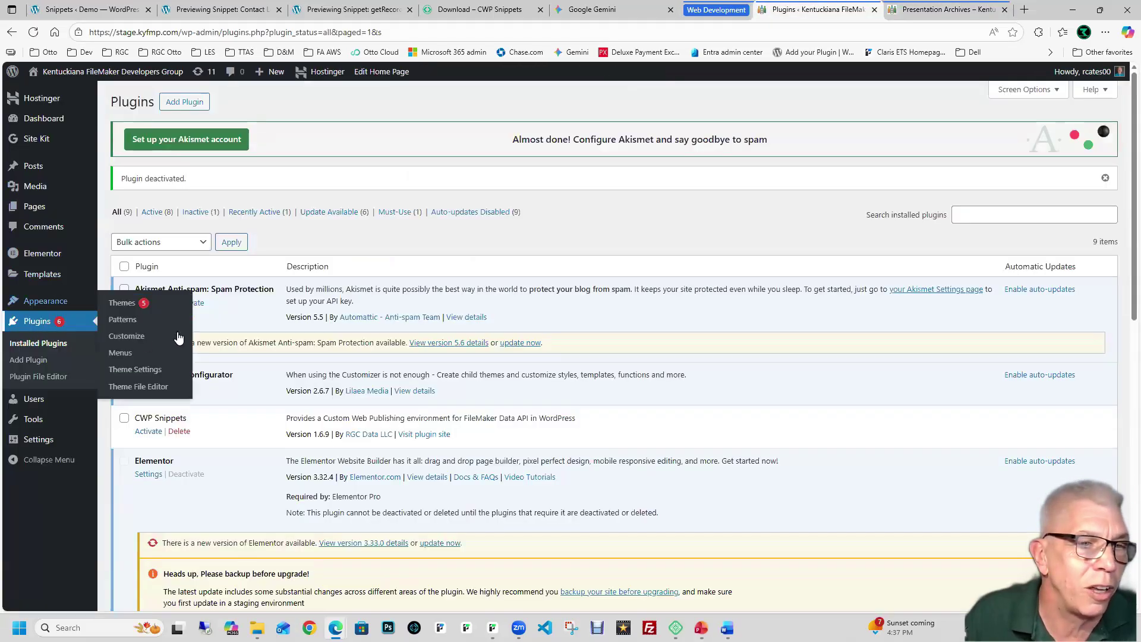
{"action": "left_click", "coordinate": [148, 431]}
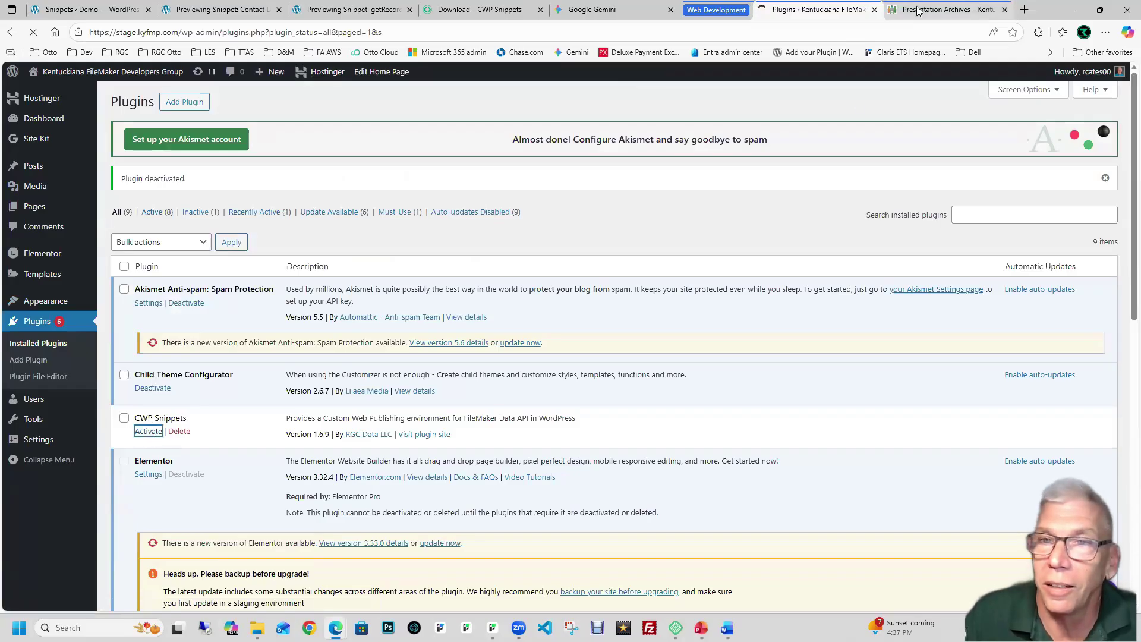
Step: Reload the presentation archive to show live content, then close both site tabs
{"action": "left_click", "coordinate": [919, 11]}
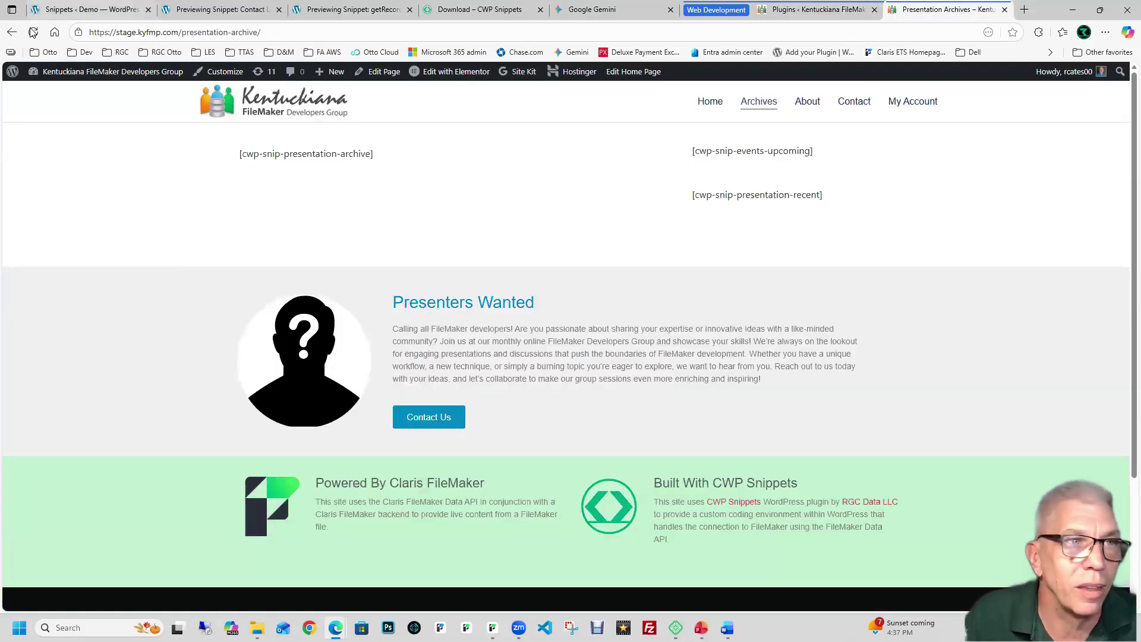
{"action": "left_click", "coordinate": [34, 32]}
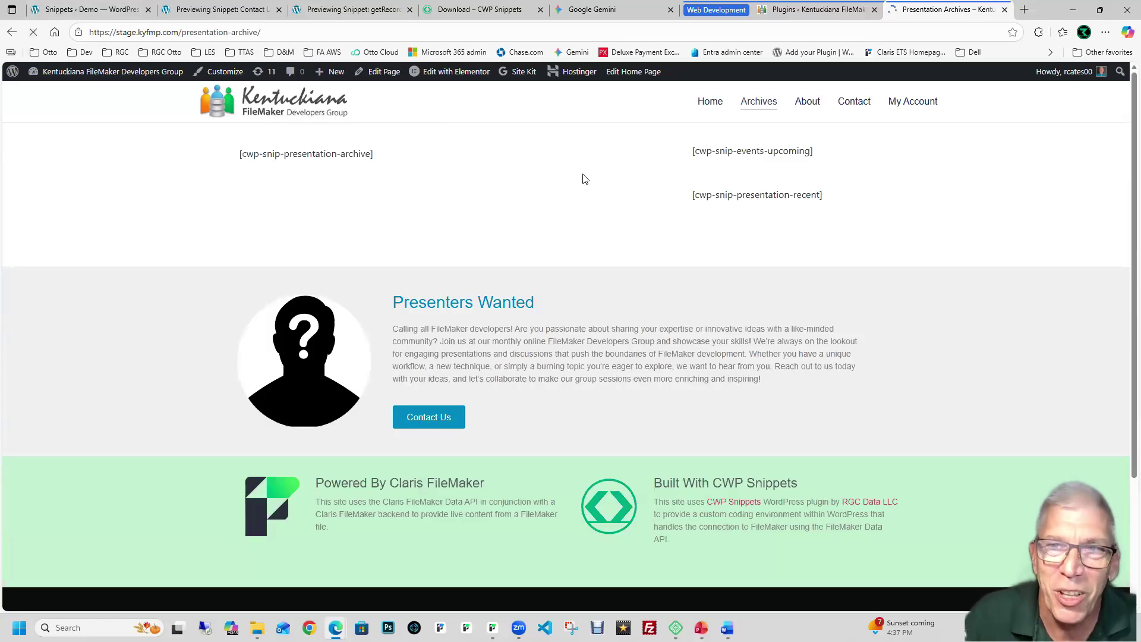
{"action": "scroll", "coordinate": [582, 178], "scroll_direction": "down", "scroll_amount": 5}
{"action": "scroll", "coordinate": [576, 179], "scroll_direction": "up", "scroll_amount": 5}
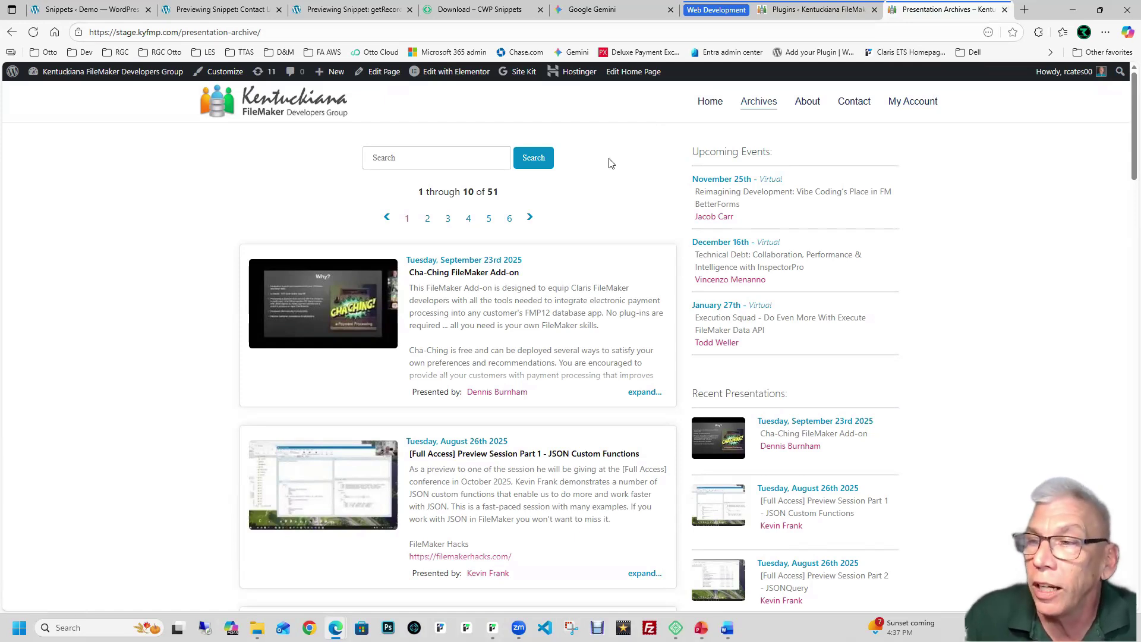
{"action": "left_click", "coordinate": [1004, 11]}
{"action": "left_click", "coordinate": [946, 10]}
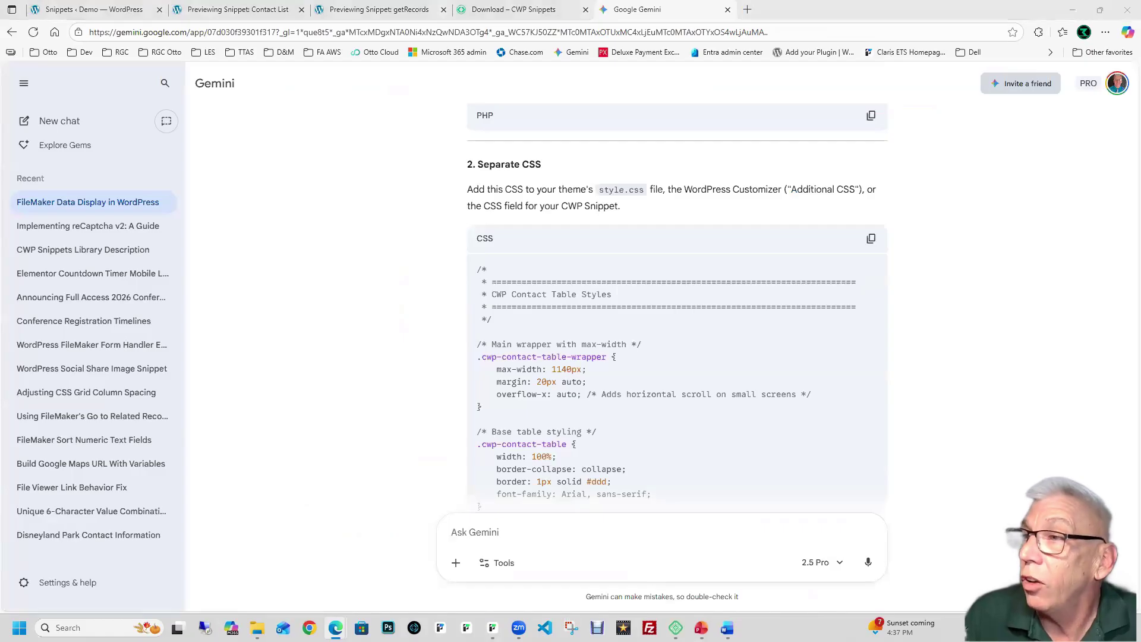
Step: Bring the Full Access conference site into this window and scroll its home page
{"action": "left_click_drag", "start_coordinate": [1140, 9], "coordinate": [772, 20]}
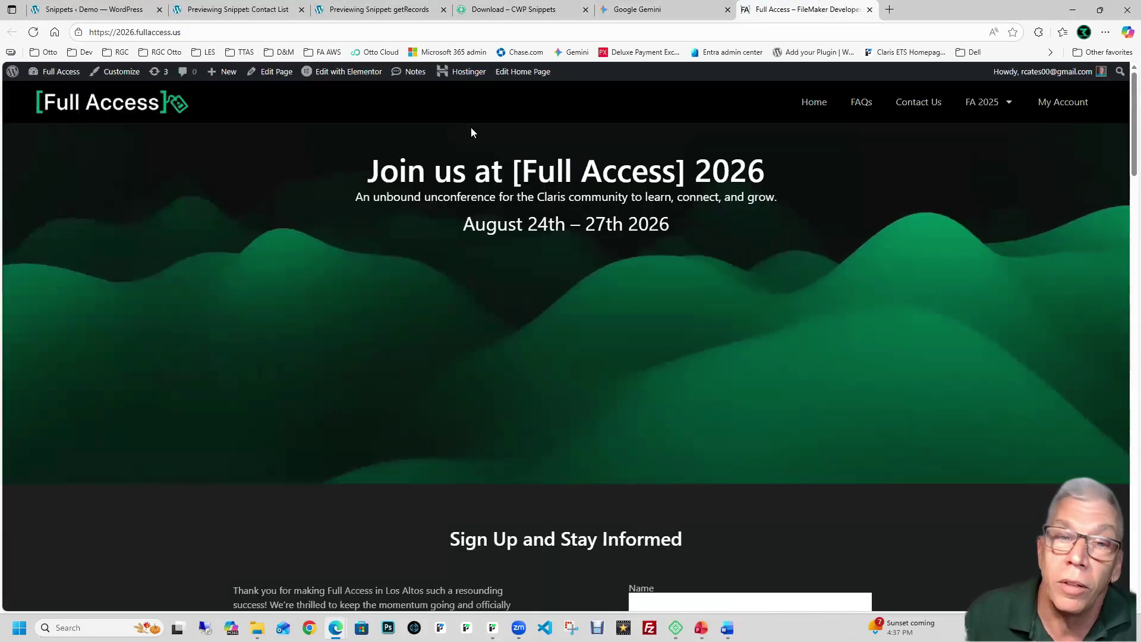
{"action": "scroll", "coordinate": [418, 223], "scroll_direction": "down", "scroll_amount": 8}
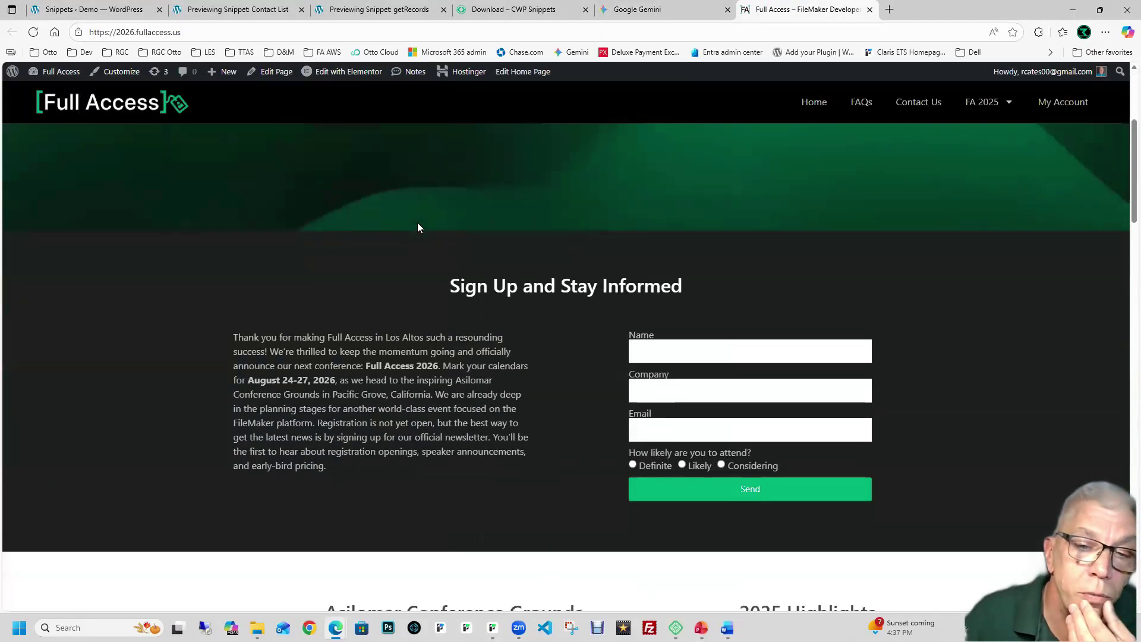
{"action": "scroll", "coordinate": [488, 226], "scroll_direction": "down", "scroll_amount": 10}
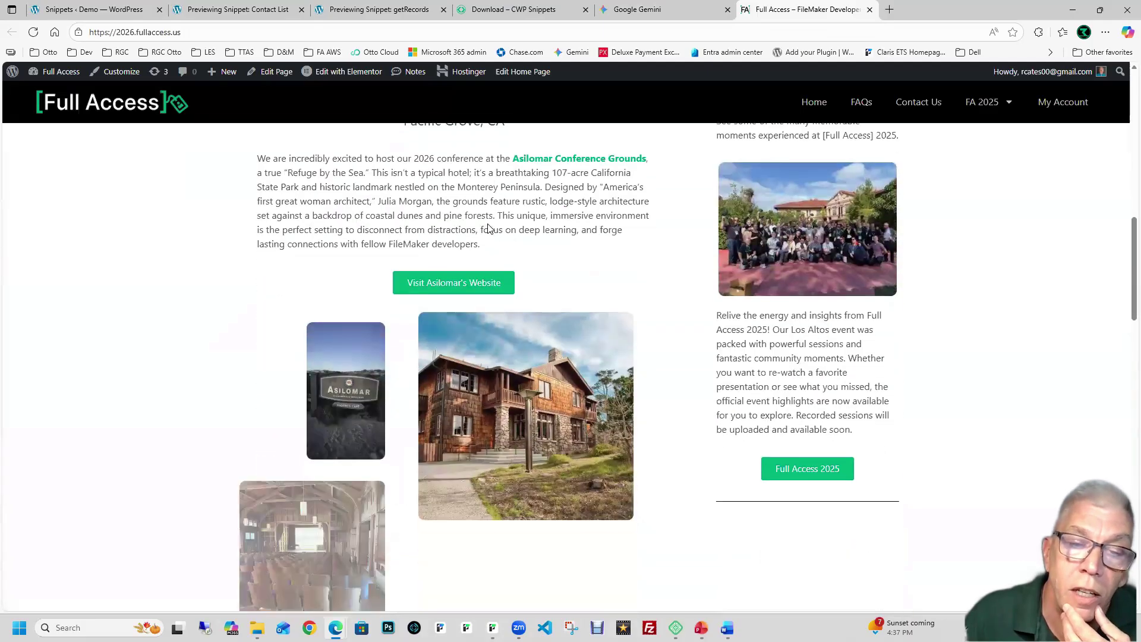
{"action": "scroll", "coordinate": [487, 228], "scroll_direction": "down", "scroll_amount": 10}
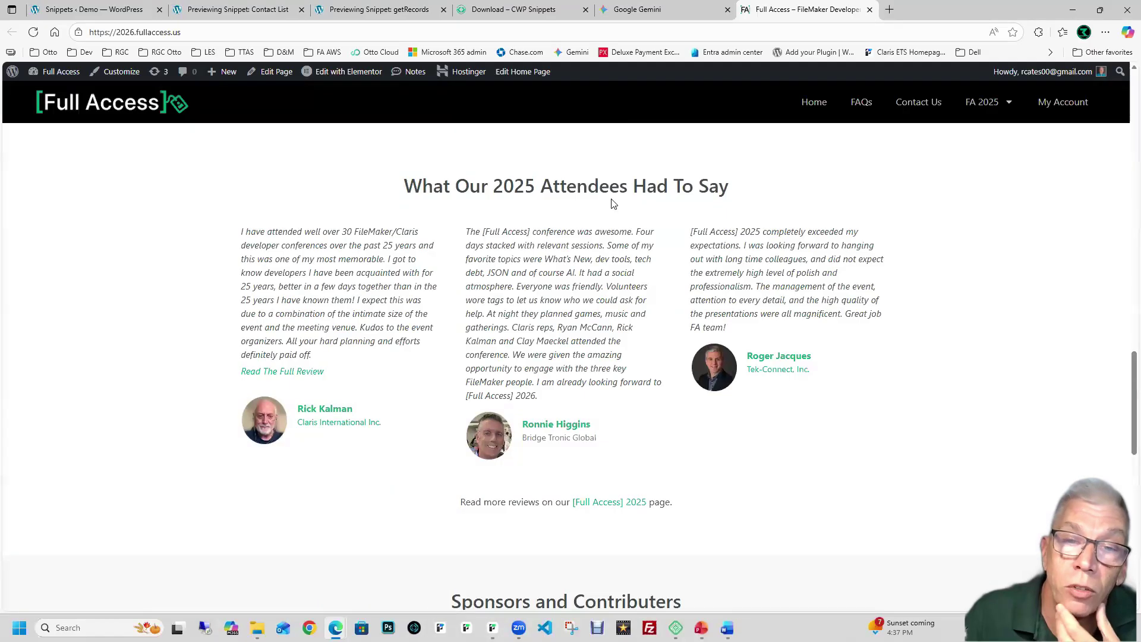
{"action": "scroll", "coordinate": [789, 229], "scroll_direction": "down", "scroll_amount": 2}
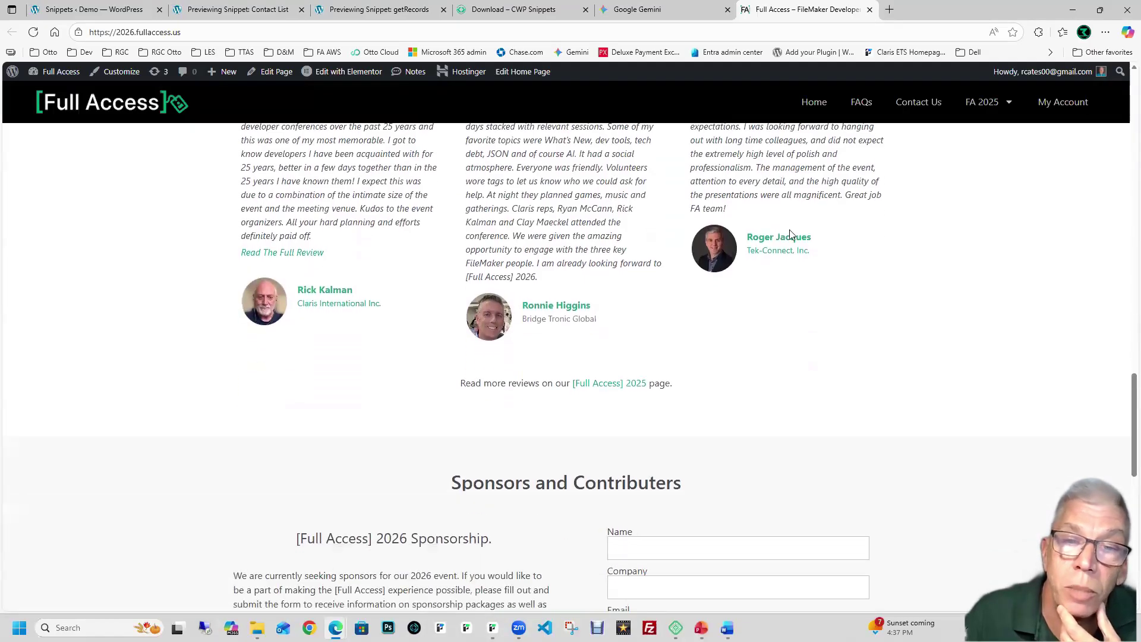
{"action": "scroll", "coordinate": [789, 230], "scroll_direction": "up", "scroll_amount": 8}
{"action": "scroll", "coordinate": [789, 230], "scroll_direction": "up", "scroll_amount": 15}
Step: Open the FA 2025 thank-you page and scroll through it
{"action": "left_click", "coordinate": [980, 112]}
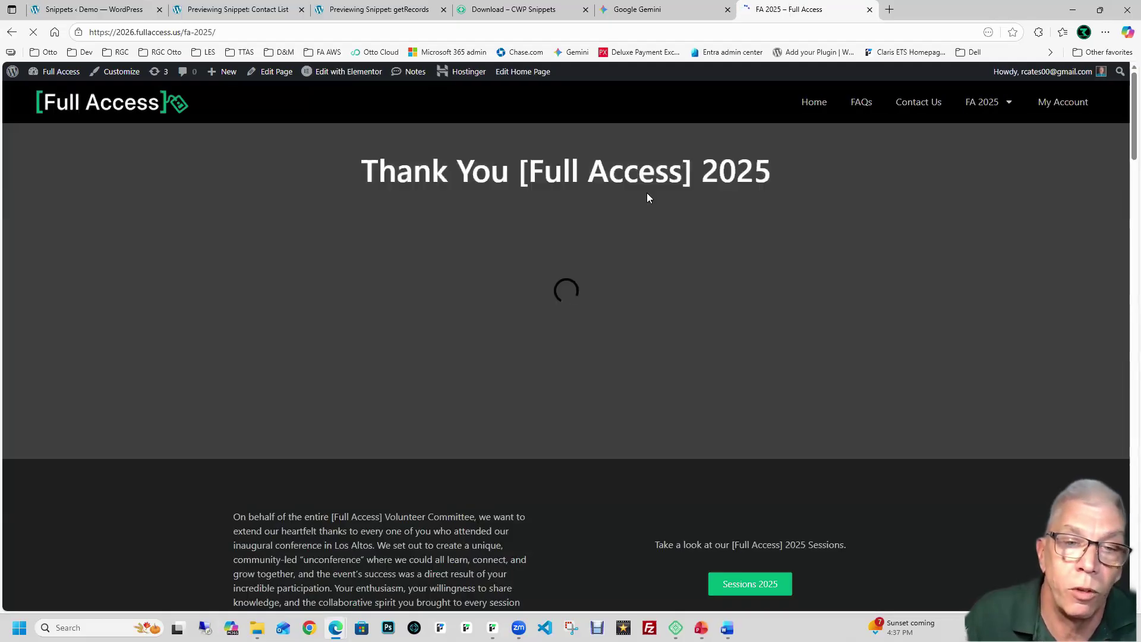
{"action": "scroll", "coordinate": [647, 192], "scroll_direction": "down", "scroll_amount": 10}
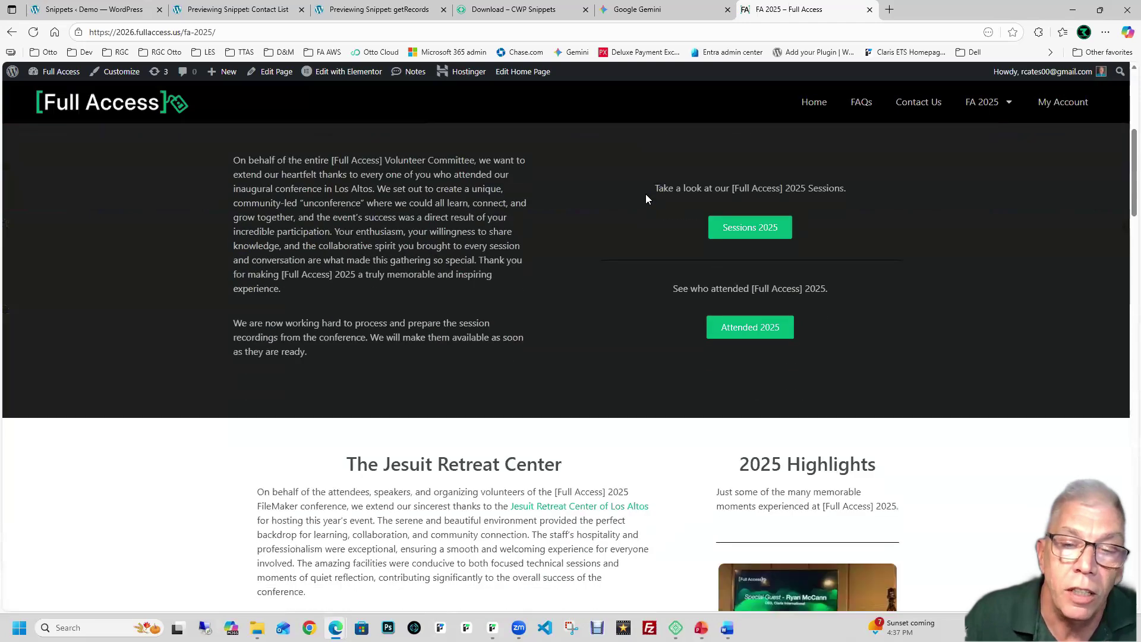
{"action": "scroll", "coordinate": [647, 198], "scroll_direction": "down", "scroll_amount": 15}
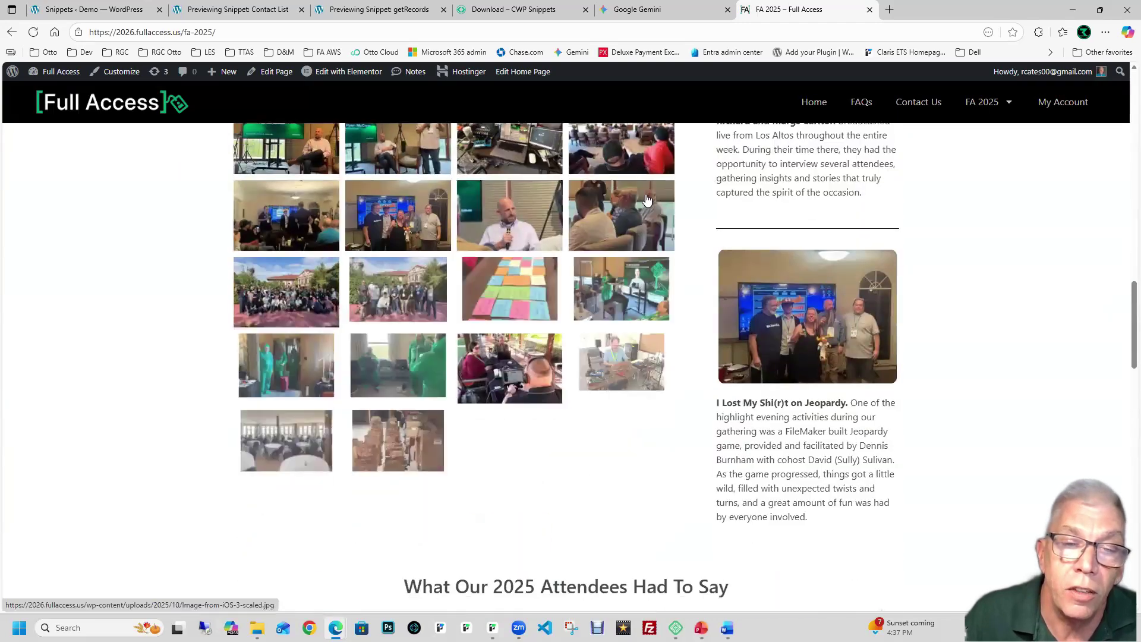
{"action": "scroll", "coordinate": [647, 198], "scroll_direction": "down", "scroll_amount": 2}
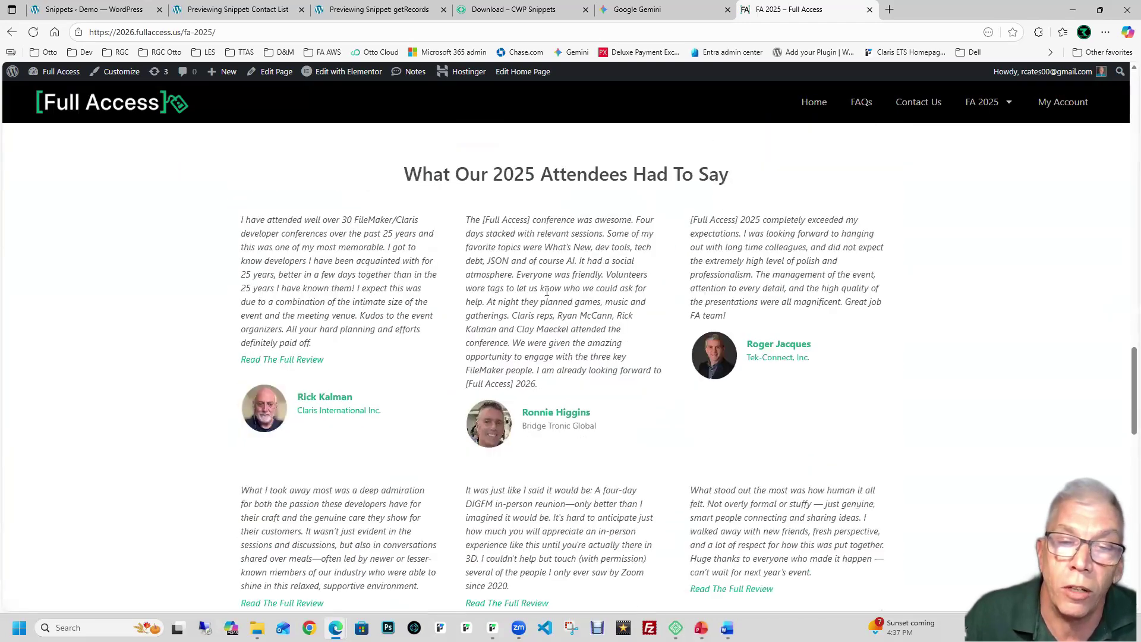
{"action": "scroll", "coordinate": [547, 291], "scroll_direction": "down", "scroll_amount": 2}
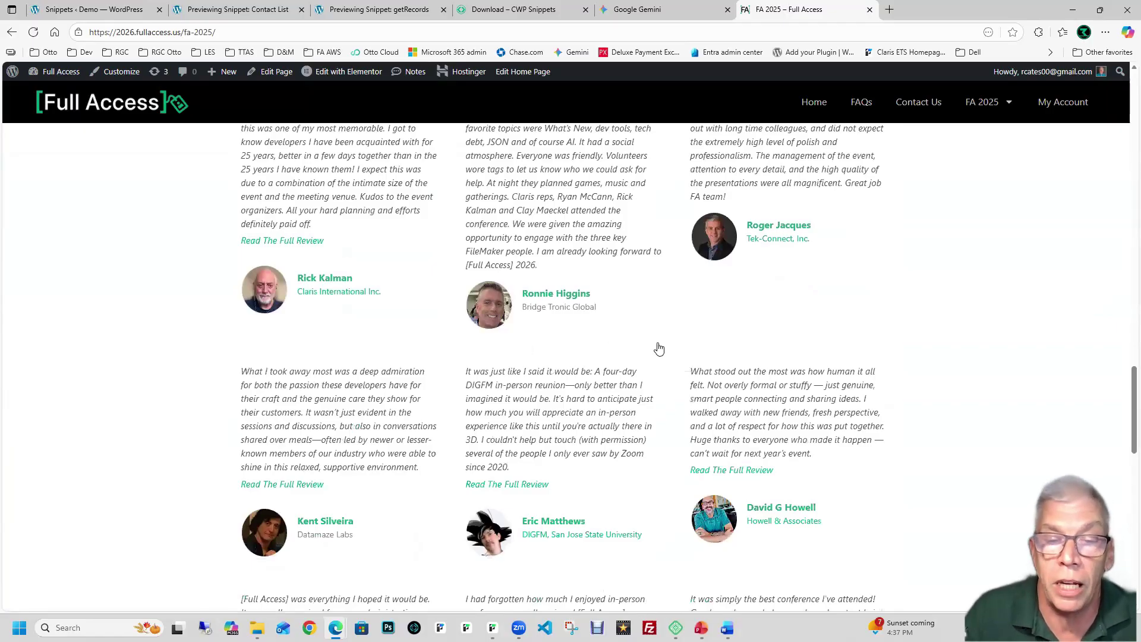
{"action": "scroll", "coordinate": [659, 349], "scroll_direction": "down", "scroll_amount": 4}
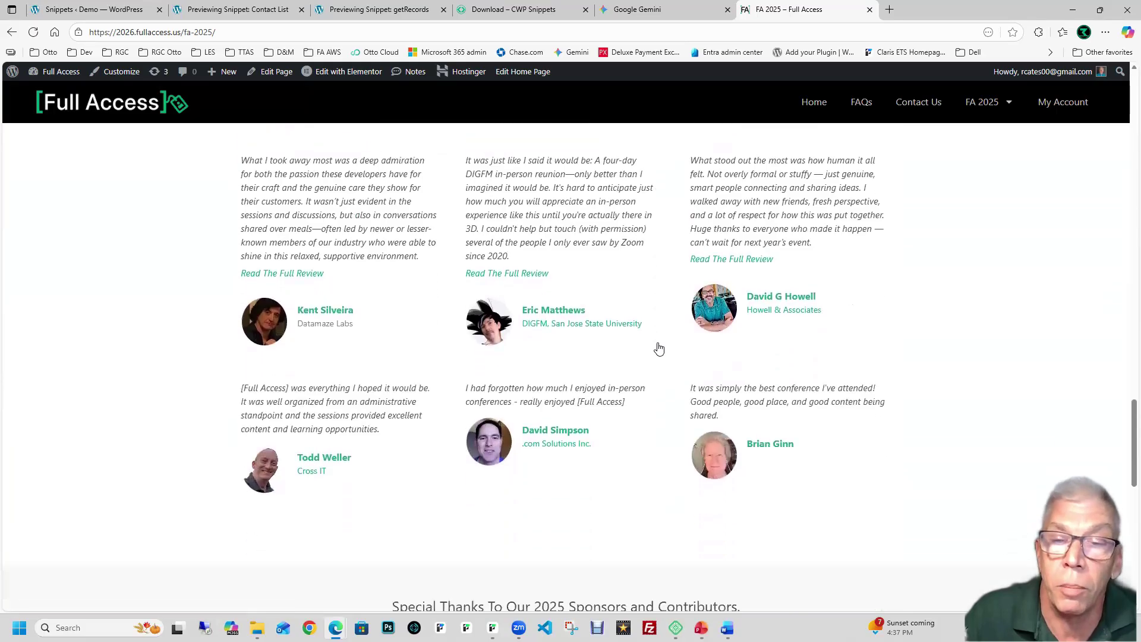
{"action": "scroll", "coordinate": [658, 349], "scroll_direction": "up", "scroll_amount": 6}
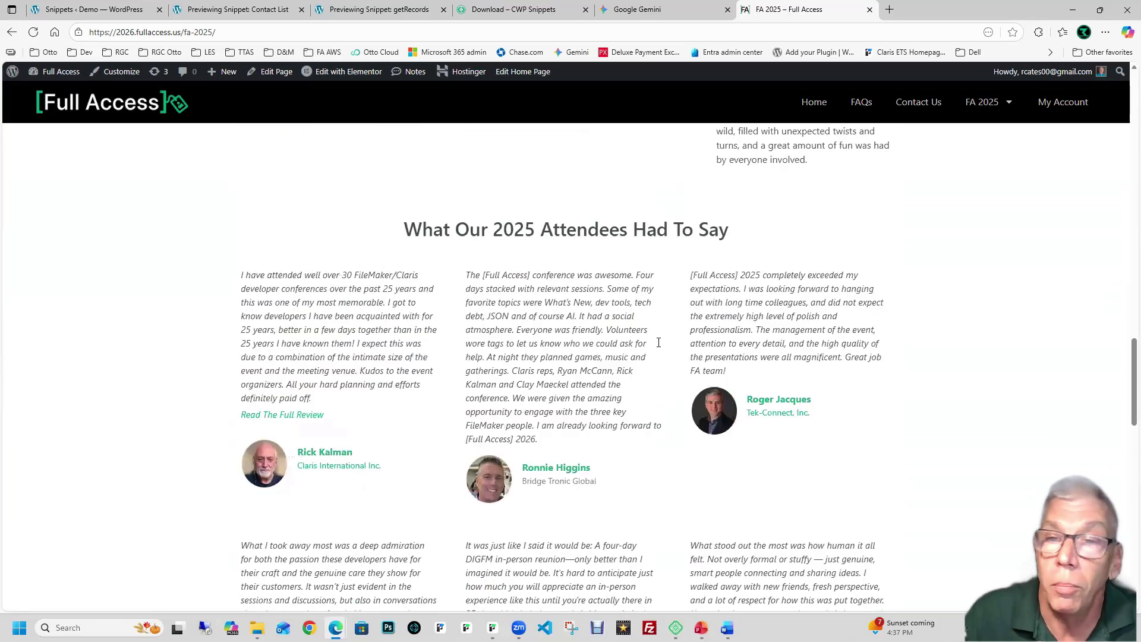
Step: View the Sessions 2025 list, then open the Attended 2025 page from the FA 2025 menu
{"action": "mouse_move", "coordinate": [981, 102]}
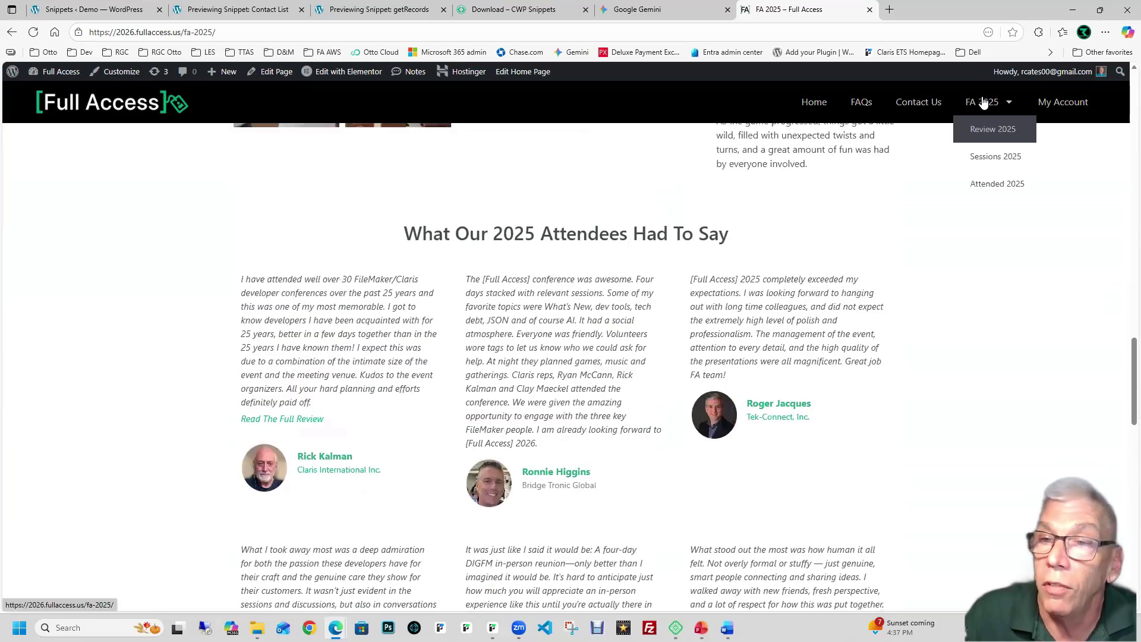
{"action": "left_click", "coordinate": [991, 153]}
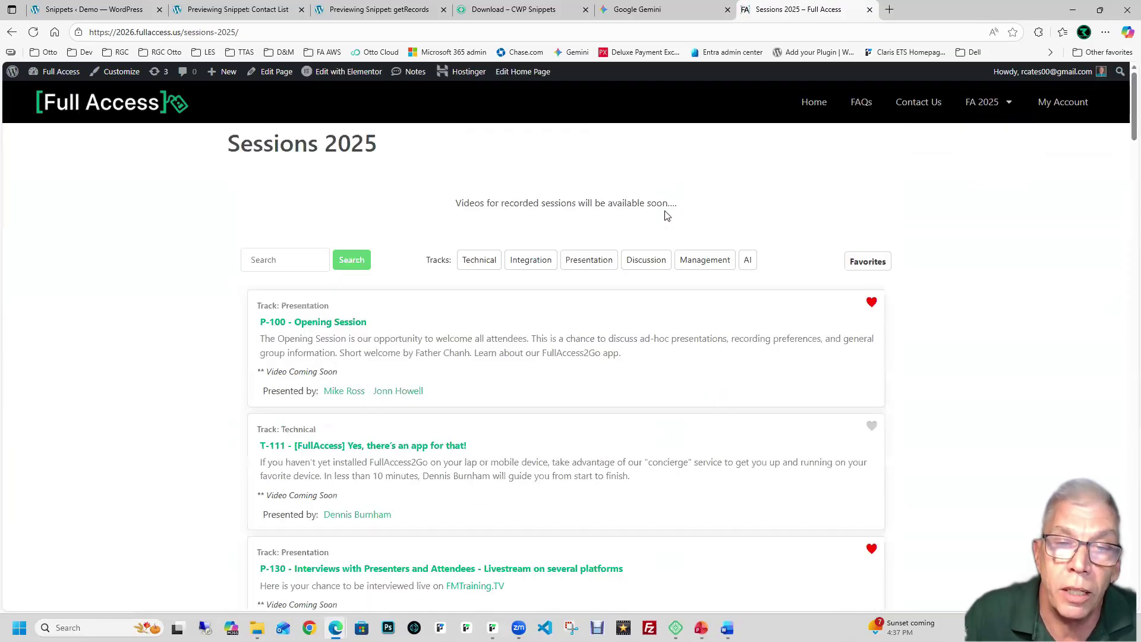
{"action": "scroll", "coordinate": [665, 216], "scroll_direction": "down", "scroll_amount": 7}
{"action": "scroll", "coordinate": [665, 216], "scroll_direction": "up", "scroll_amount": 7}
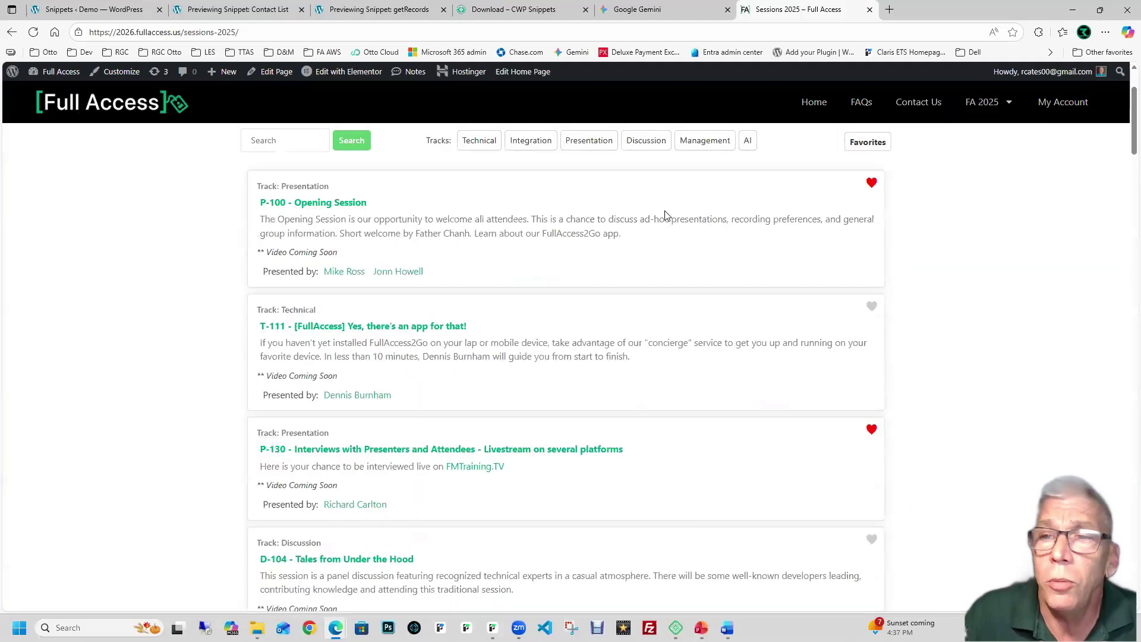
{"action": "left_click", "coordinate": [983, 104]}
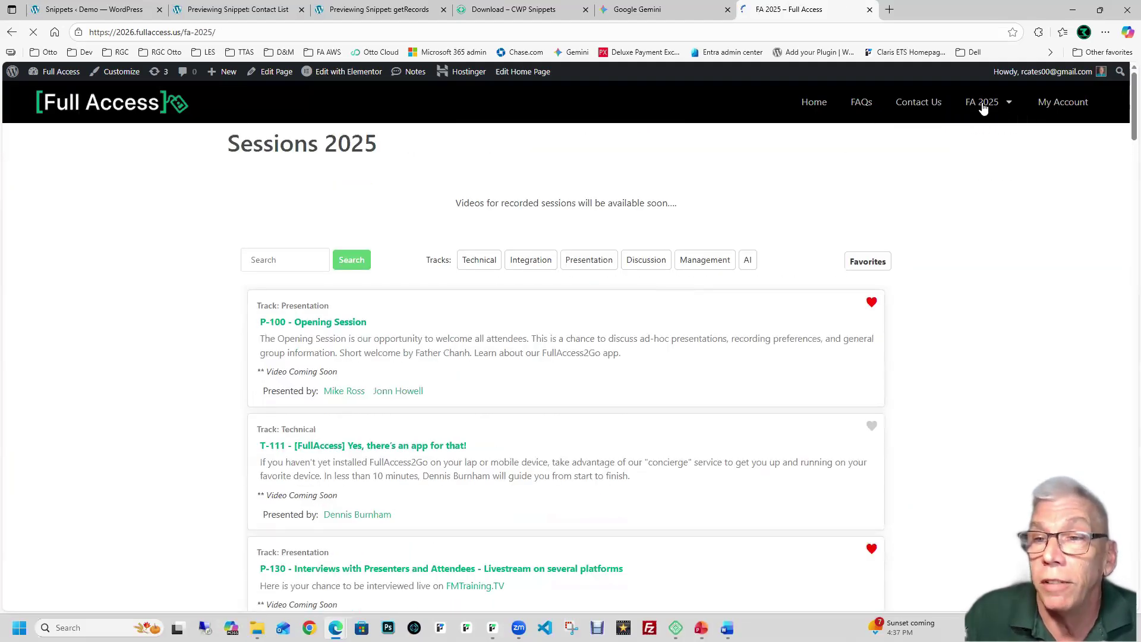
{"action": "mouse_move", "coordinate": [983, 104]}
{"action": "left_click", "coordinate": [987, 184]}
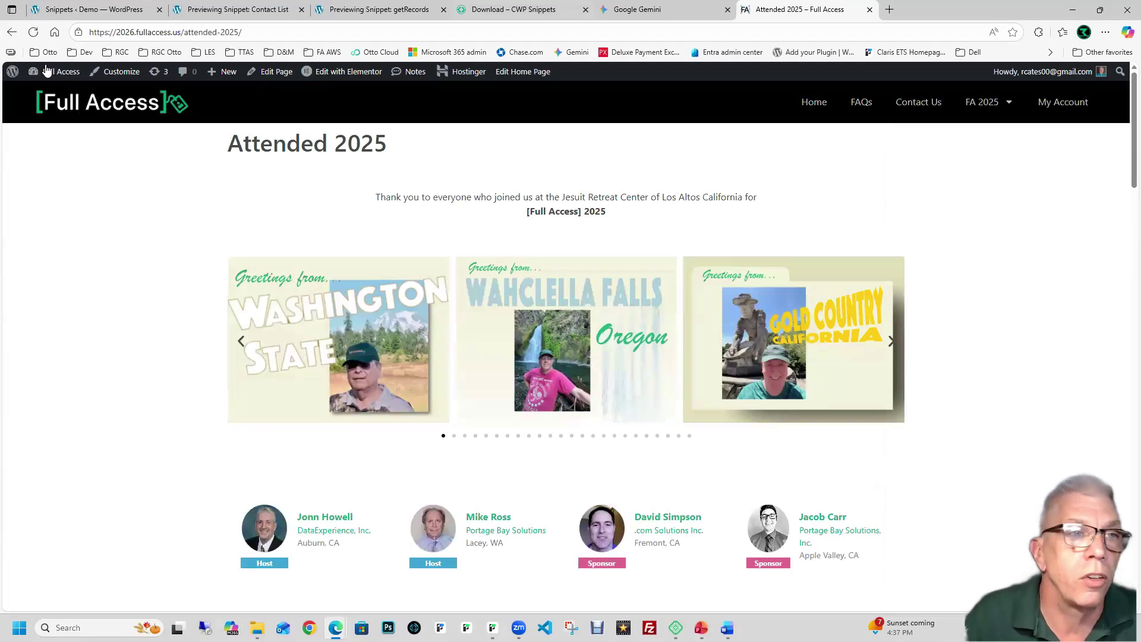
Step: Switch to the Snippets · Demo tab listing Contact Add Edit, Contact Details and Contact List
{"action": "left_click", "coordinate": [83, 9]}
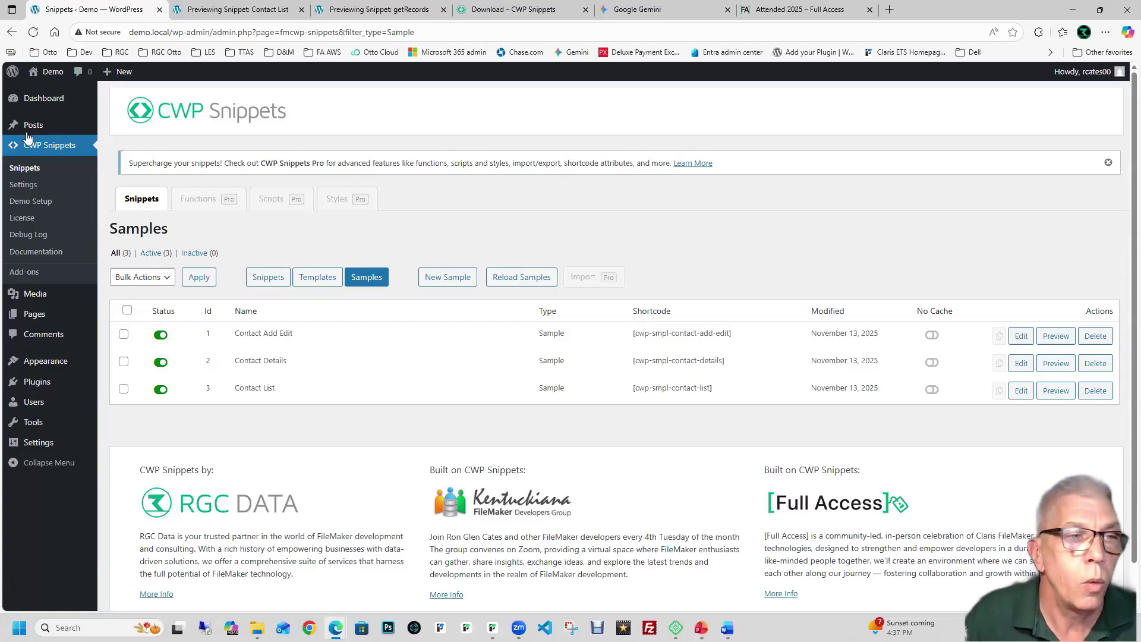
Step: Open the CWP Snippets License page, which shows License Inactive
{"action": "left_click", "coordinate": [22, 219]}
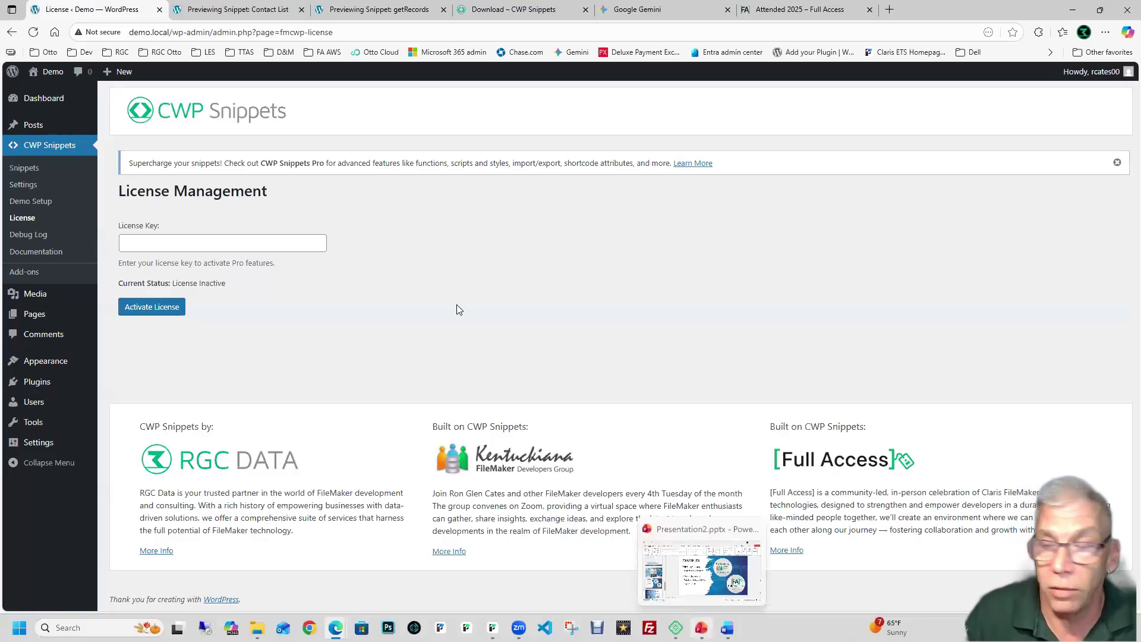
Step: Switch to the PowerPoint presentation, then back to the browser window
{"action": "left_click", "coordinate": [701, 628]}
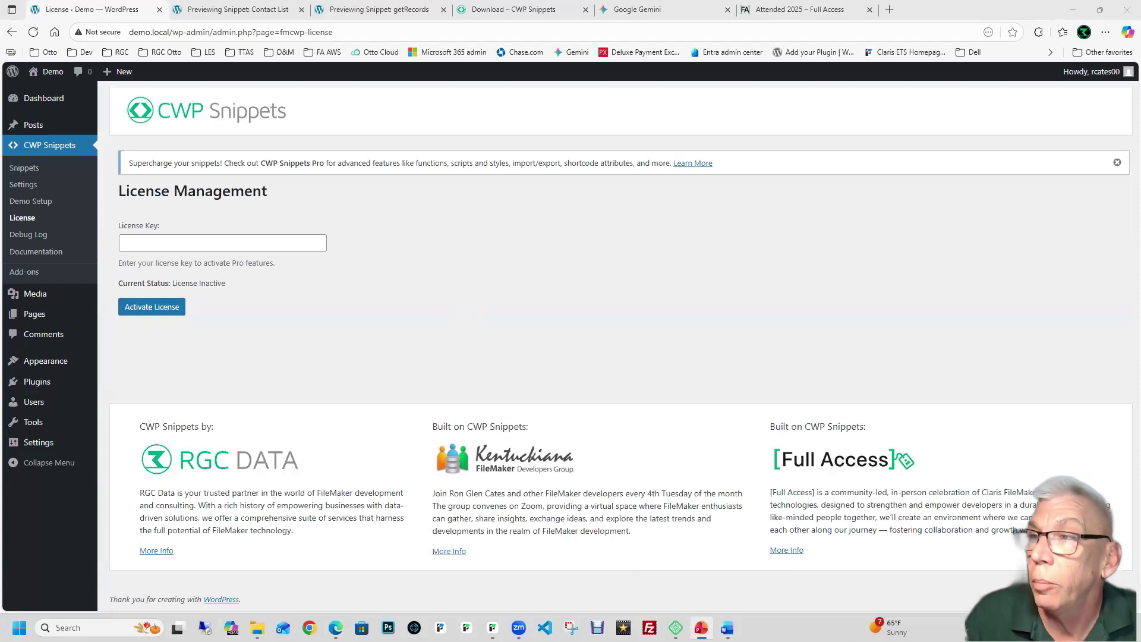
{"action": "left_click", "coordinate": [1090, 129]}
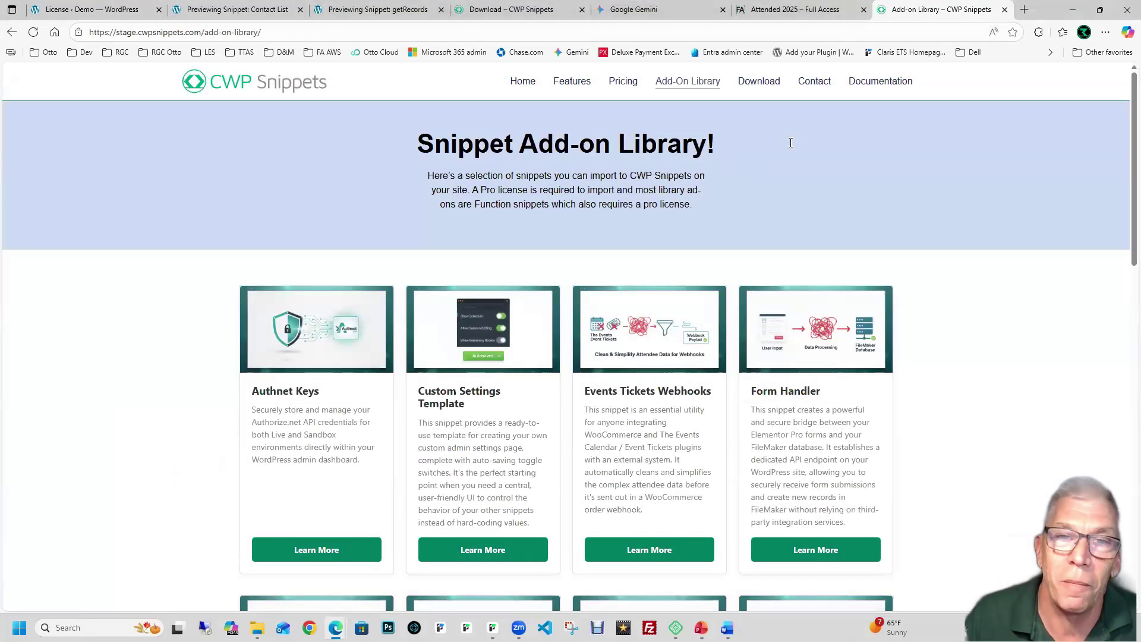
Step: Open the CWP Snippets Pricing page and scroll through the free plan and $99.99–$1599.99 Pro tiers
{"action": "left_click", "coordinate": [623, 81]}
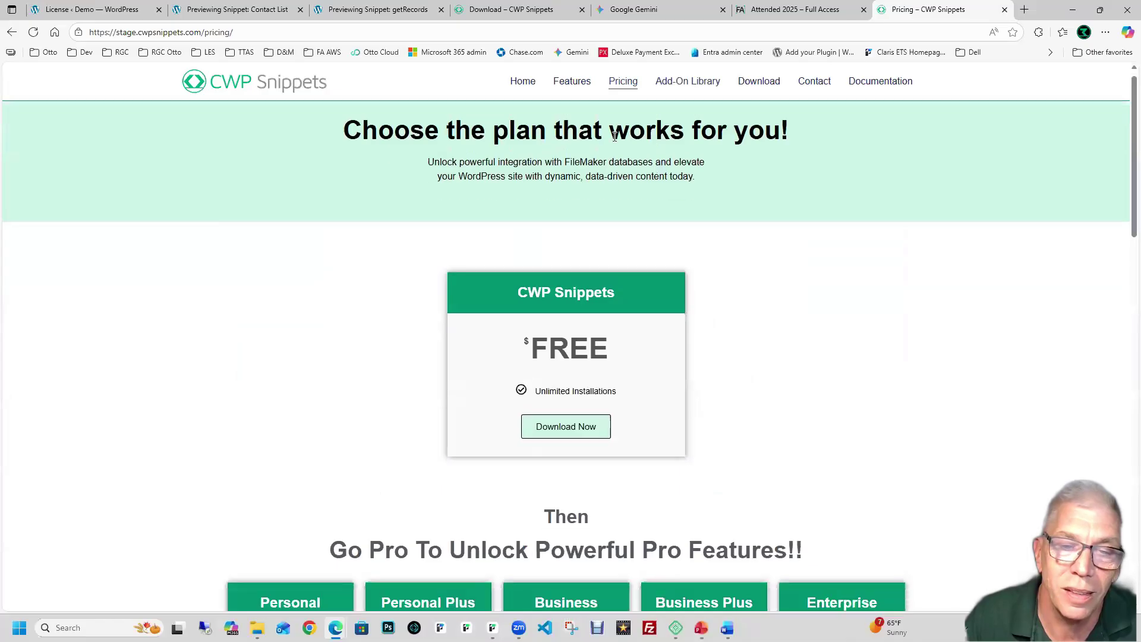
{"action": "scroll", "coordinate": [615, 135], "scroll_direction": "down", "scroll_amount": 6}
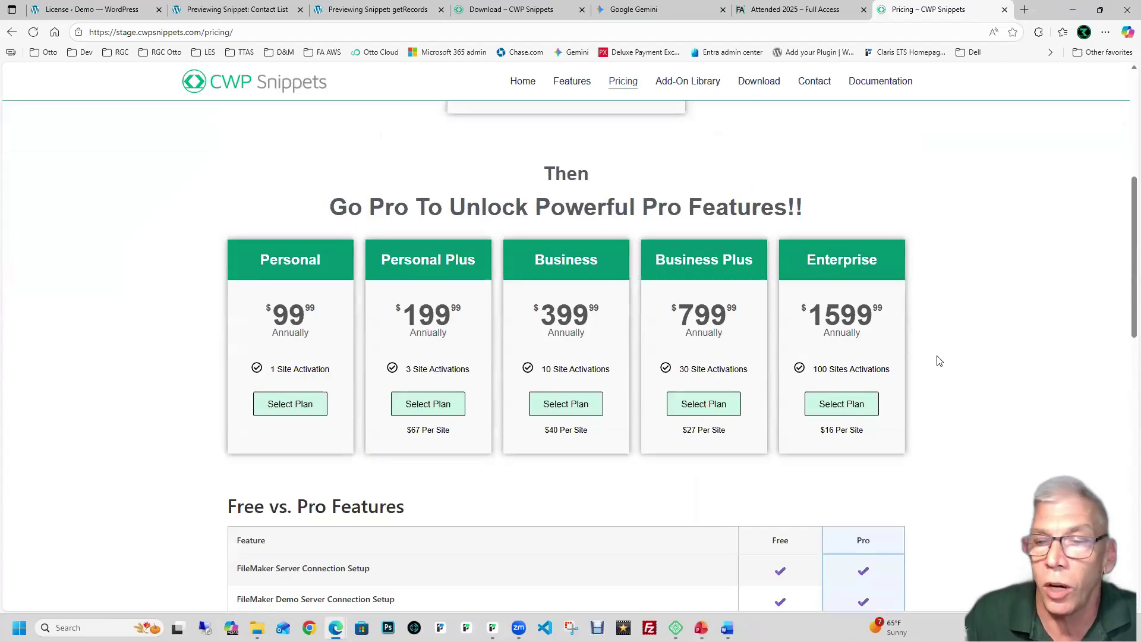
{"action": "scroll", "coordinate": [938, 361], "scroll_direction": "down", "scroll_amount": 2}
{"action": "scroll", "coordinate": [939, 361], "scroll_direction": "up", "scroll_amount": 3}
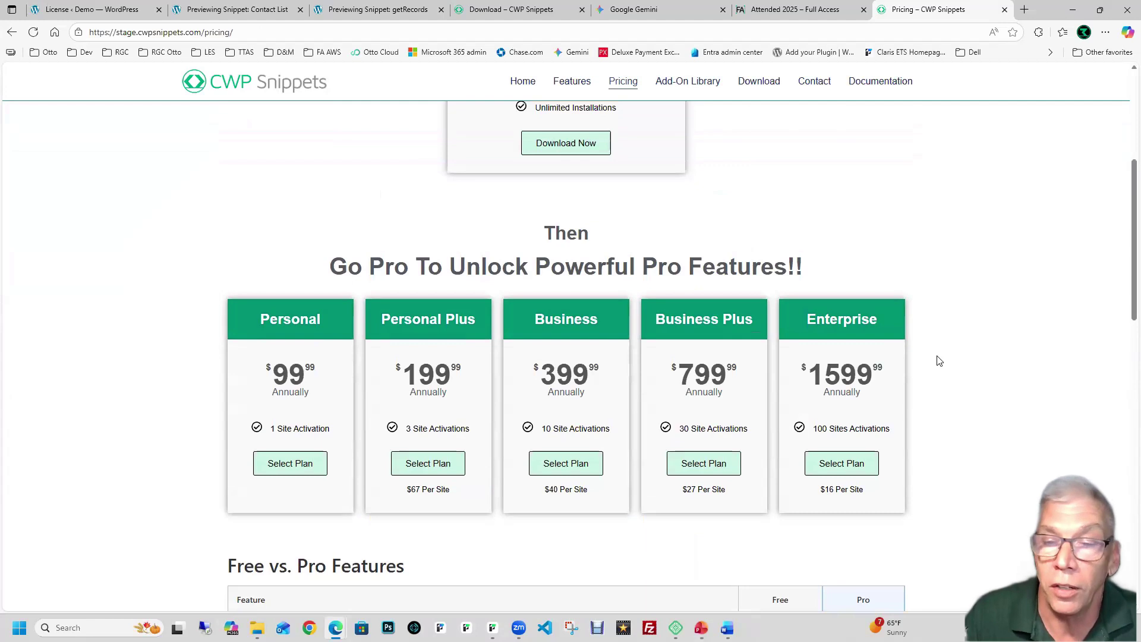
{"action": "scroll", "coordinate": [938, 361], "scroll_direction": "up", "scroll_amount": 1}
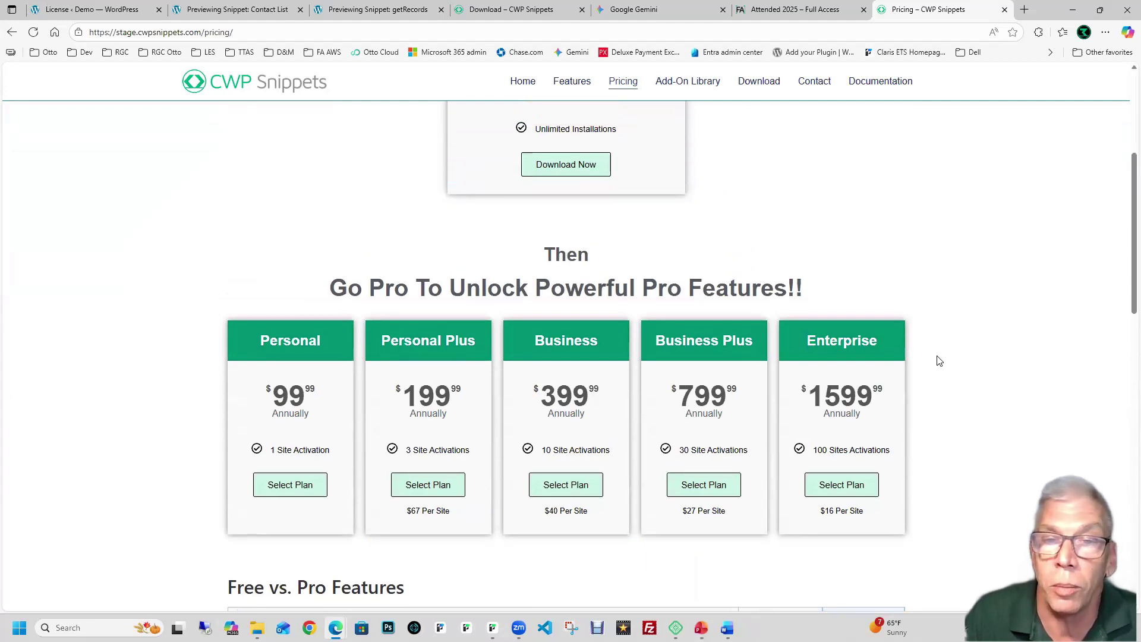
{"action": "scroll", "coordinate": [938, 361], "scroll_direction": "down", "scroll_amount": 3}
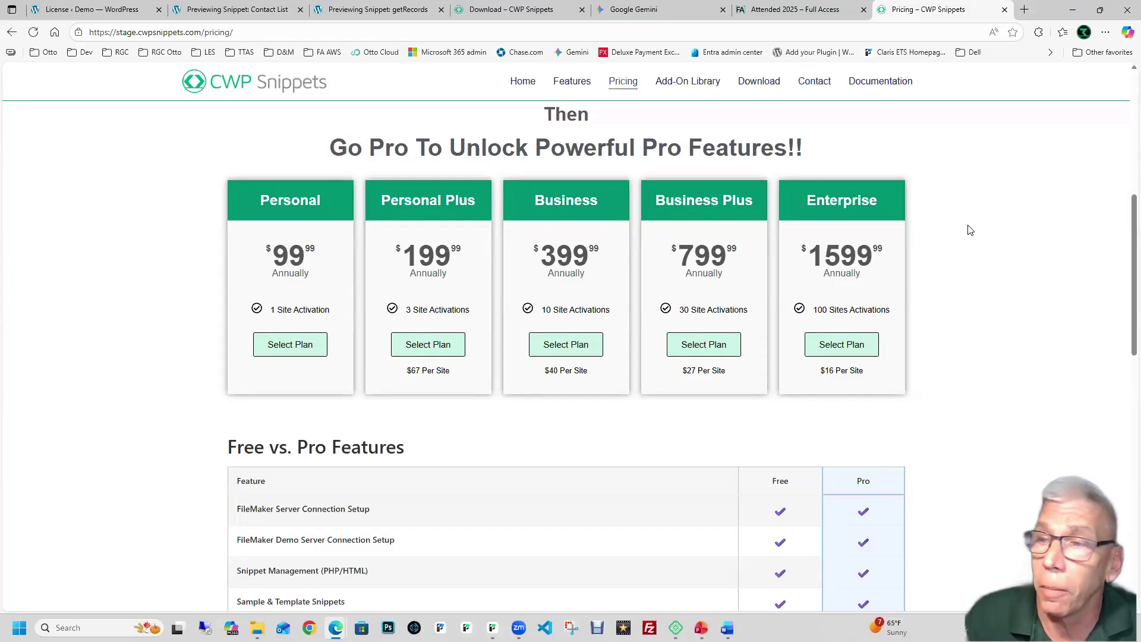
{"action": "scroll", "coordinate": [970, 230], "scroll_direction": "up", "scroll_amount": 1}
{"action": "scroll", "coordinate": [970, 230], "scroll_direction": "down", "scroll_amount": 1}
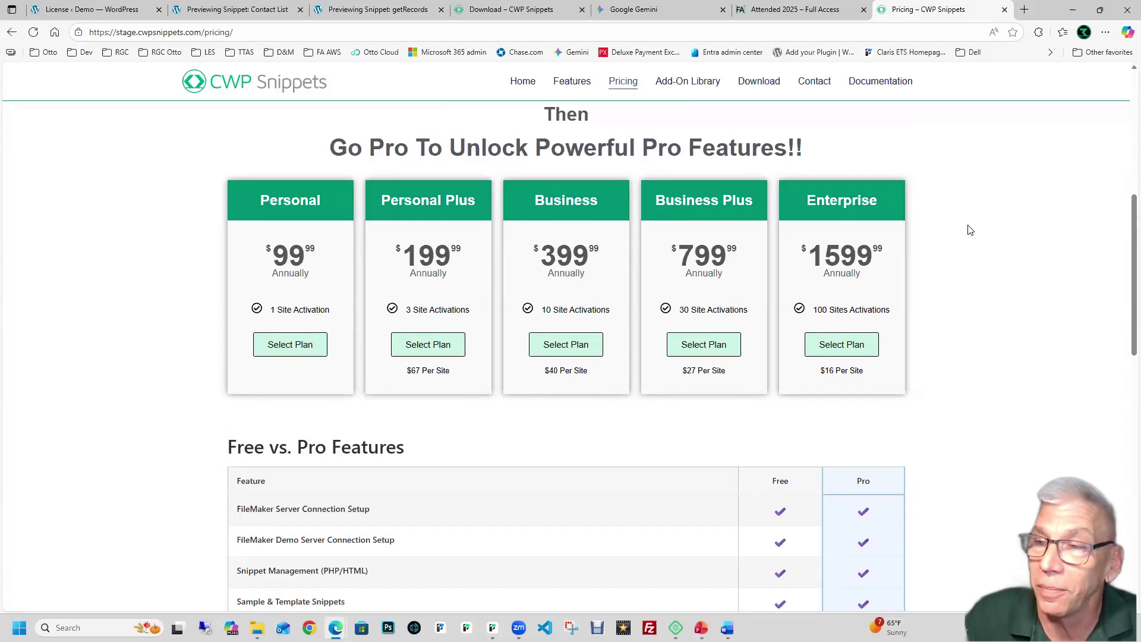
{"action": "scroll", "coordinate": [970, 230], "scroll_direction": "down", "scroll_amount": 1}
{"action": "scroll", "coordinate": [969, 230], "scroll_direction": "up", "scroll_amount": 4}
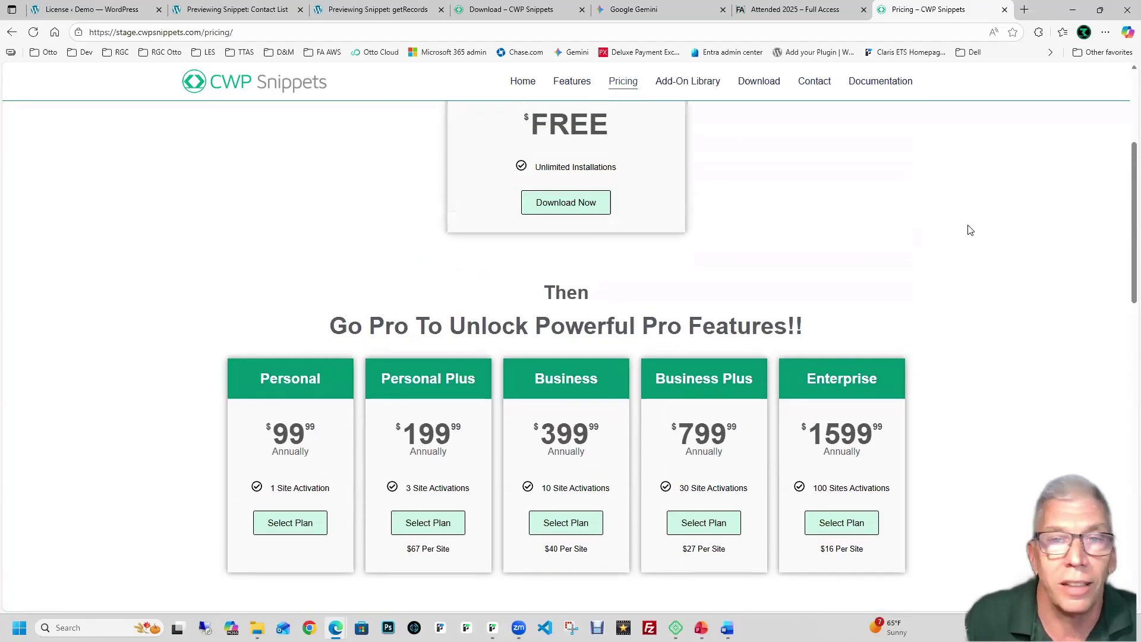
{"action": "scroll", "coordinate": [970, 231], "scroll_direction": "up", "scroll_amount": 4}
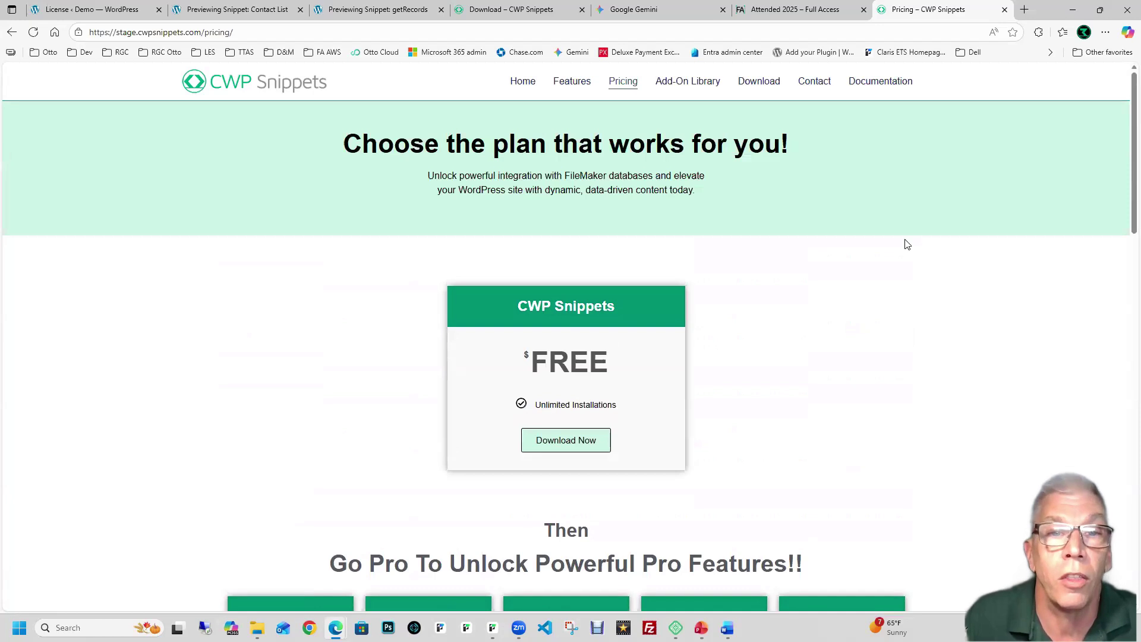
{"action": "scroll", "coordinate": [884, 255], "scroll_direction": "down", "scroll_amount": 1}
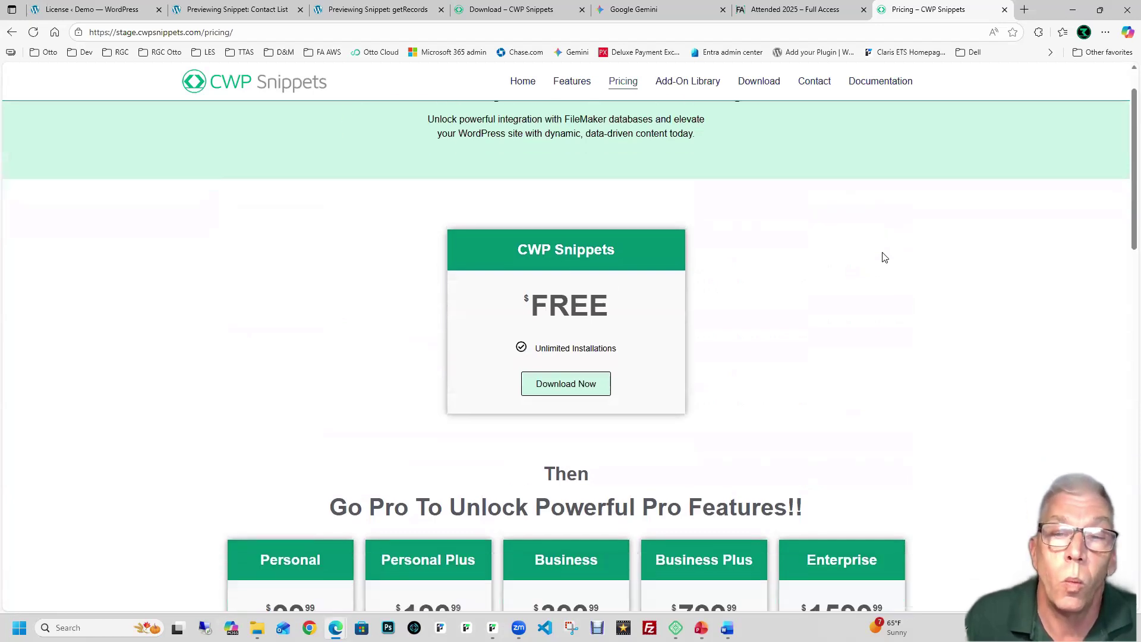
{"action": "scroll", "coordinate": [885, 257], "scroll_direction": "up", "scroll_amount": 1}
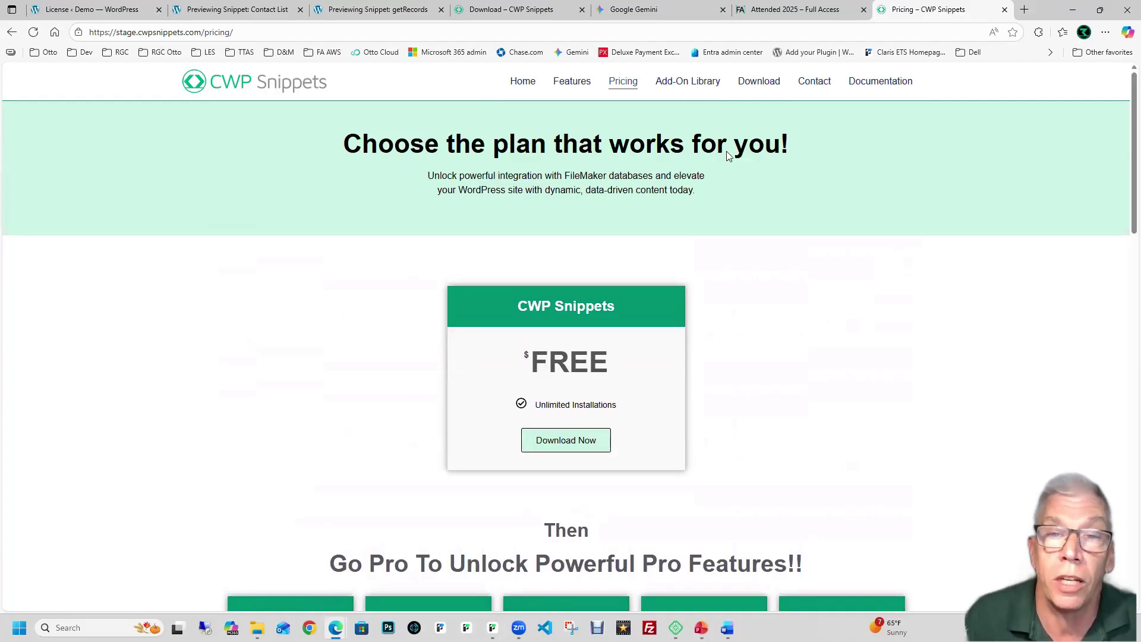
Step: Open the Add-On Library and scroll through the add-on cards
{"action": "left_click", "coordinate": [689, 93]}
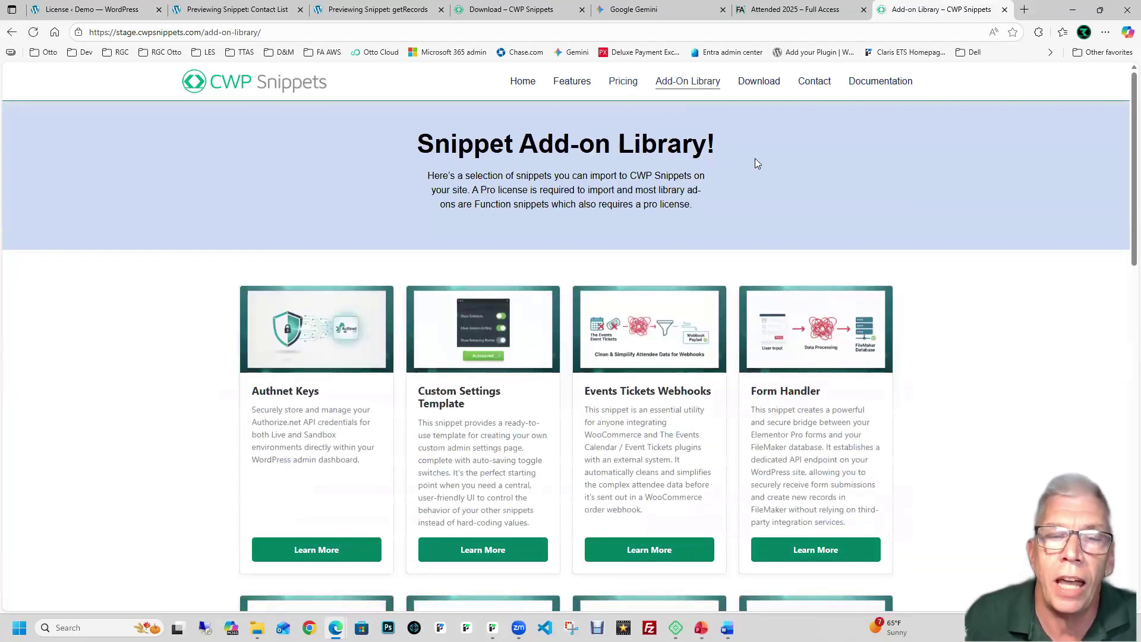
{"action": "scroll", "coordinate": [755, 158], "scroll_direction": "down", "scroll_amount": 2}
{"action": "scroll", "coordinate": [757, 162], "scroll_direction": "down", "scroll_amount": 1}
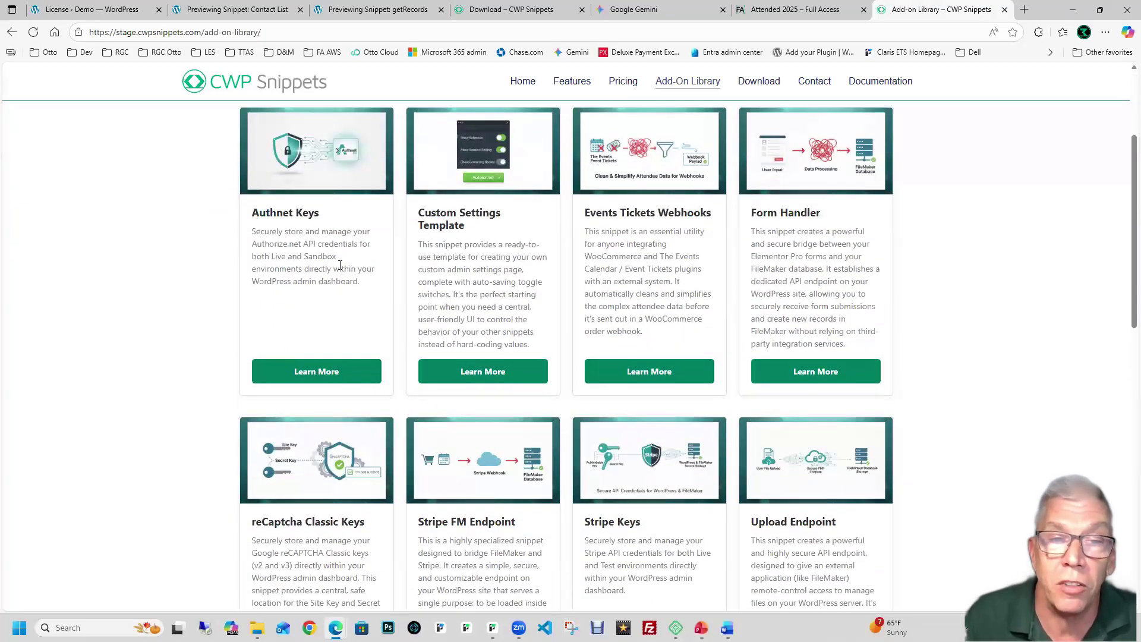
{"action": "scroll", "coordinate": [733, 334], "scroll_direction": "down", "scroll_amount": 3}
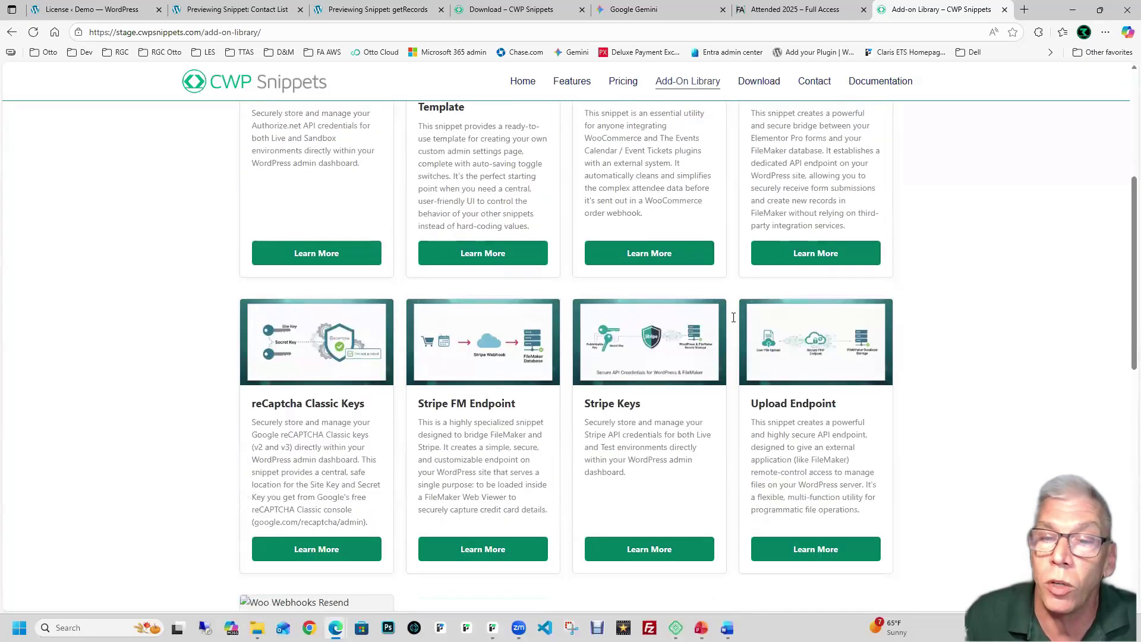
{"action": "scroll", "coordinate": [734, 334], "scroll_direction": "down", "scroll_amount": 2}
{"action": "scroll", "coordinate": [733, 334], "scroll_direction": "up", "scroll_amount": 6}
{"action": "scroll", "coordinate": [733, 334], "scroll_direction": "up", "scroll_amount": 2}
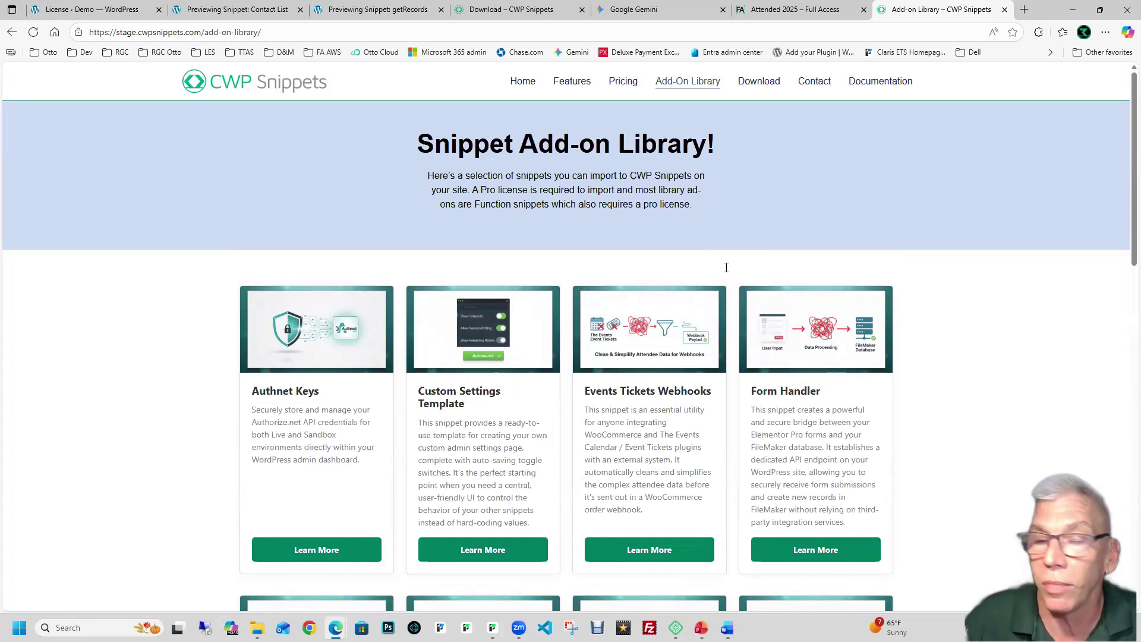
{"action": "scroll", "coordinate": [726, 267], "scroll_direction": "down", "scroll_amount": 4}
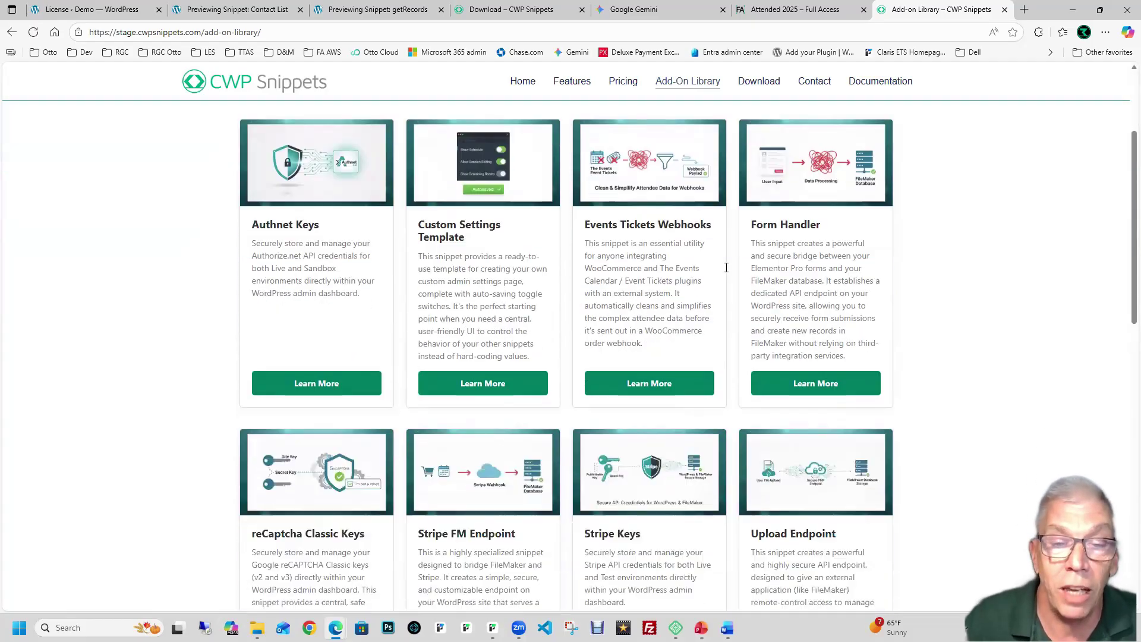
{"action": "scroll", "coordinate": [726, 267], "scroll_direction": "down", "scroll_amount": 4}
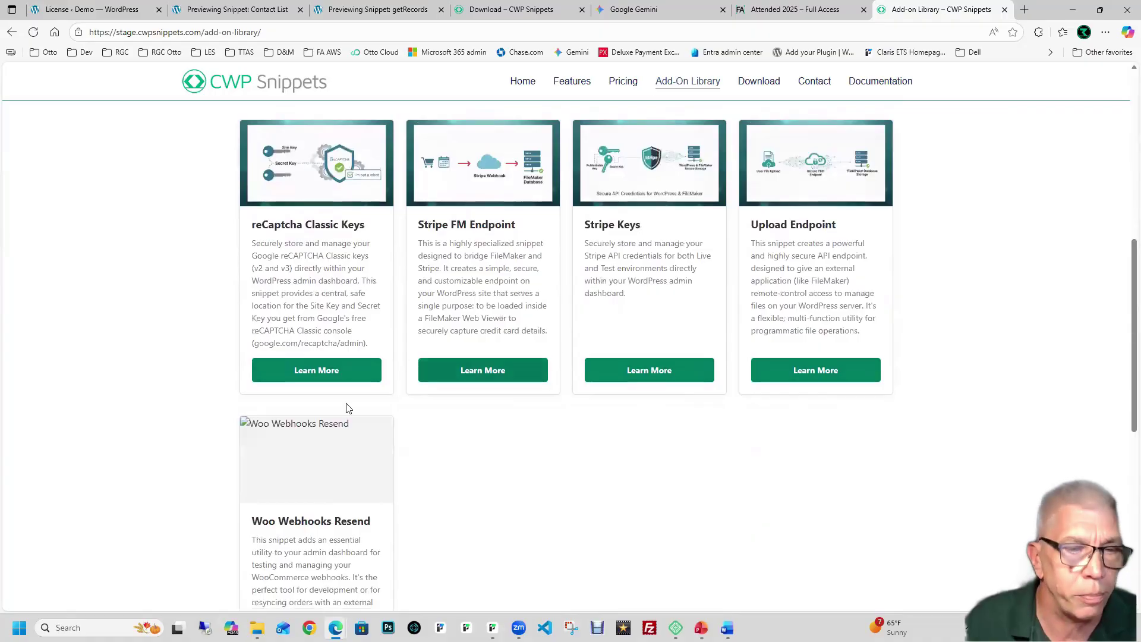
Step: Reload the Add-On Library so all card images load, then scroll through the cards again
{"action": "key", "text": "F5"}
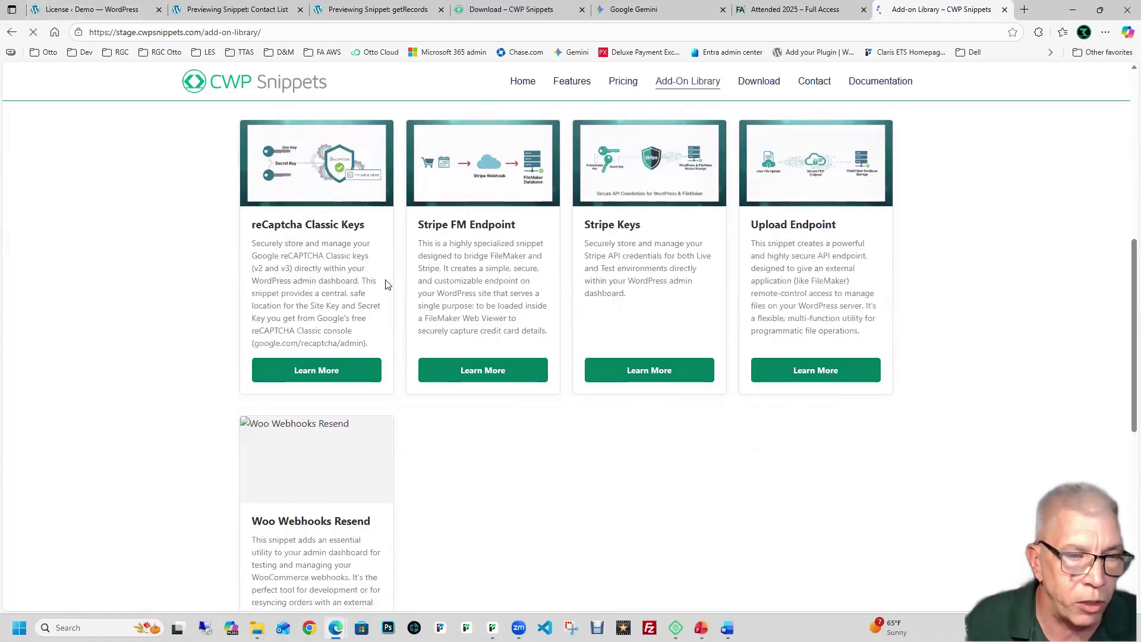
{"action": "scroll", "coordinate": [385, 284], "scroll_direction": "down", "scroll_amount": 10}
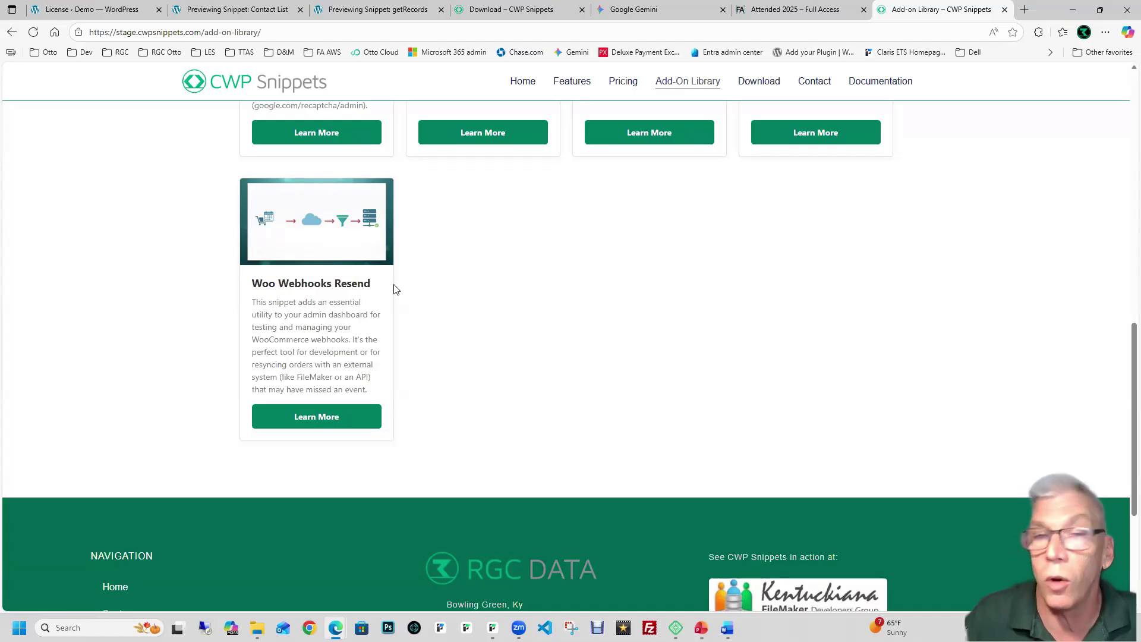
{"action": "scroll", "coordinate": [458, 288], "scroll_direction": "up", "scroll_amount": 8}
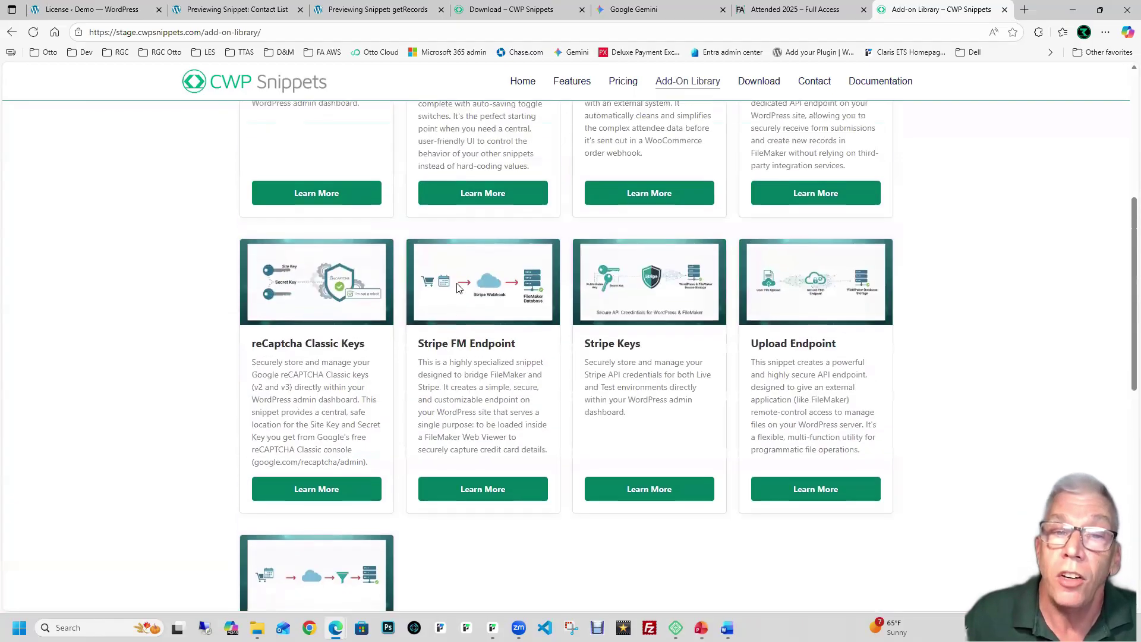
{"action": "scroll", "coordinate": [416, 285], "scroll_direction": "up", "scroll_amount": 4}
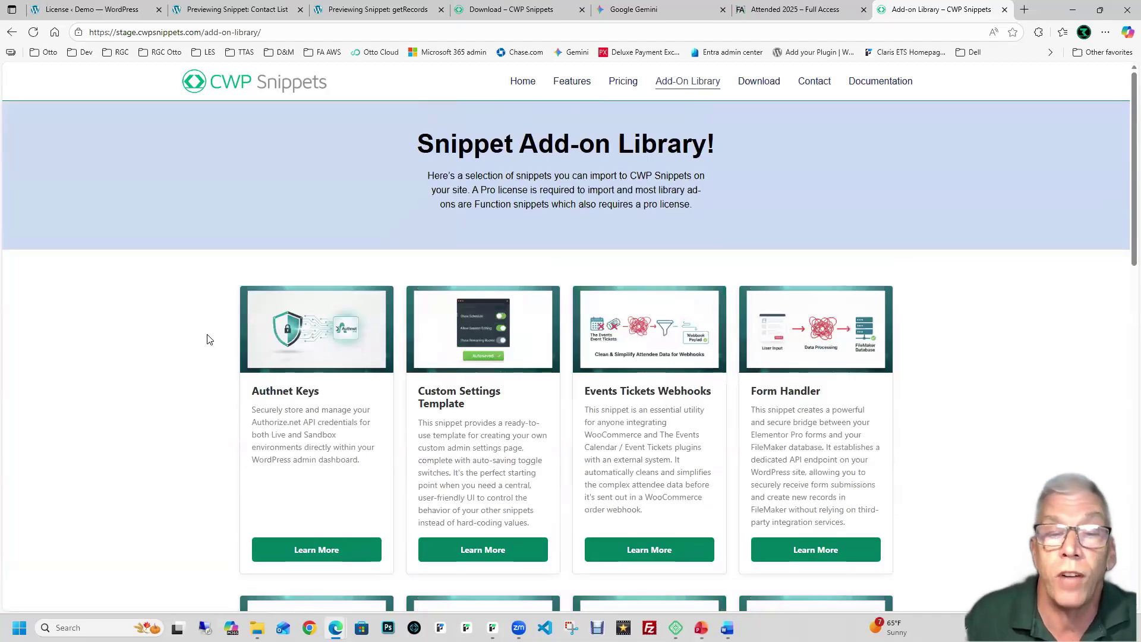
{"action": "scroll", "coordinate": [207, 339], "scroll_direction": "down", "scroll_amount": 1}
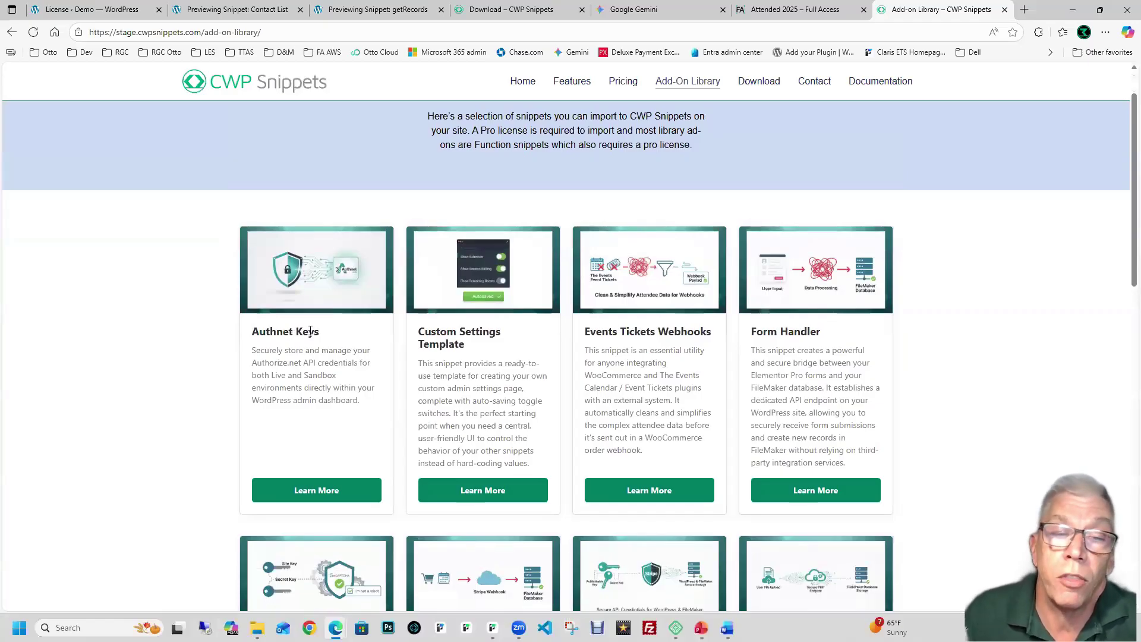
{"action": "scroll", "coordinate": [311, 330], "scroll_direction": "down", "scroll_amount": 3}
{"action": "scroll", "coordinate": [625, 315], "scroll_direction": "up", "scroll_amount": 2}
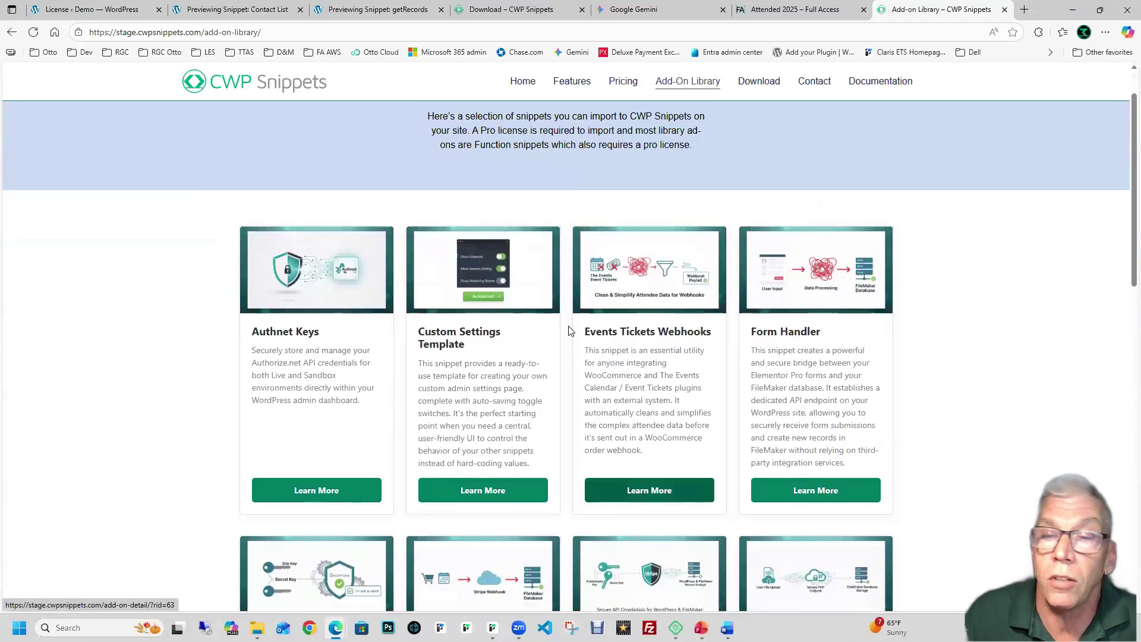
{"action": "scroll", "coordinate": [772, 313], "scroll_direction": "down", "scroll_amount": 1}
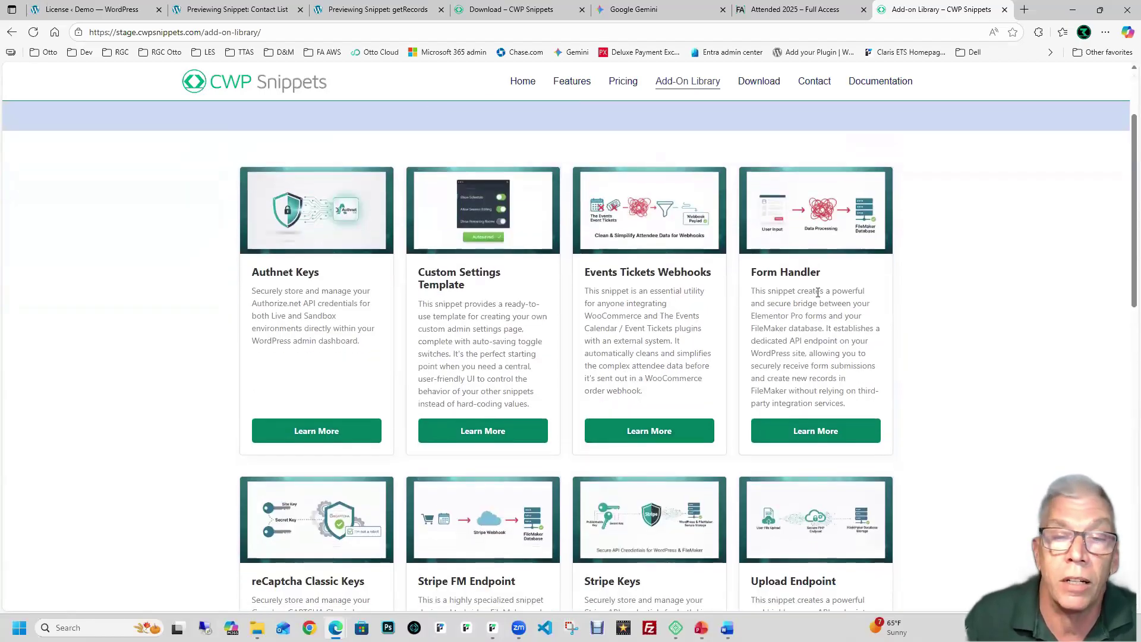
{"action": "scroll", "coordinate": [716, 330], "scroll_direction": "down", "scroll_amount": 3}
{"action": "scroll", "coordinate": [716, 330], "scroll_direction": "down", "scroll_amount": 1}
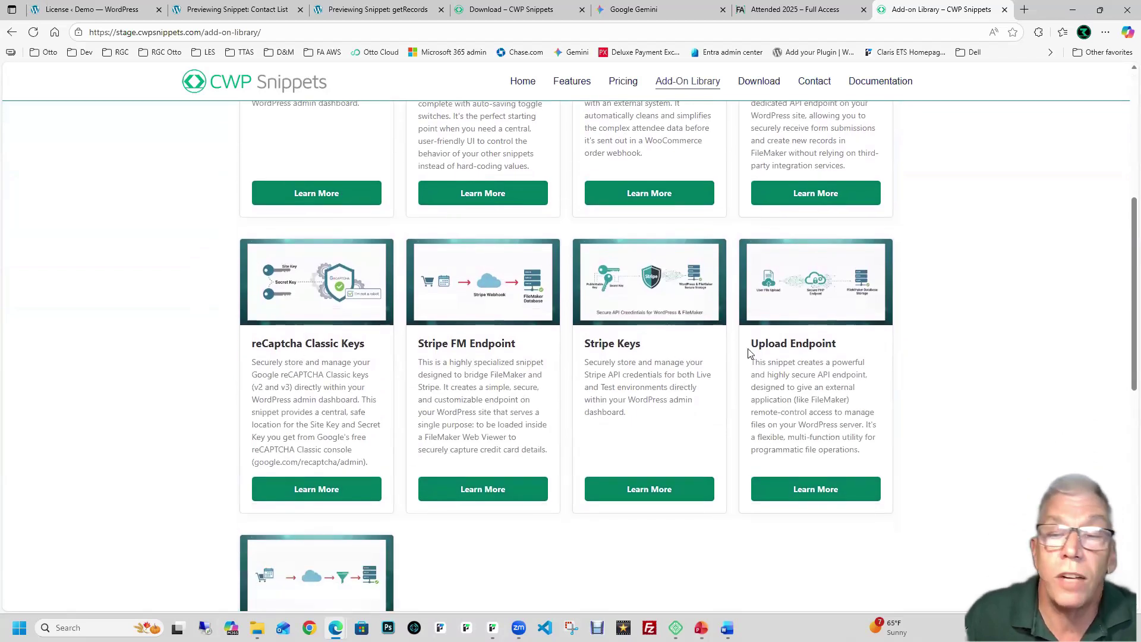
{"action": "scroll", "coordinate": [748, 353], "scroll_direction": "up", "scroll_amount": 6}
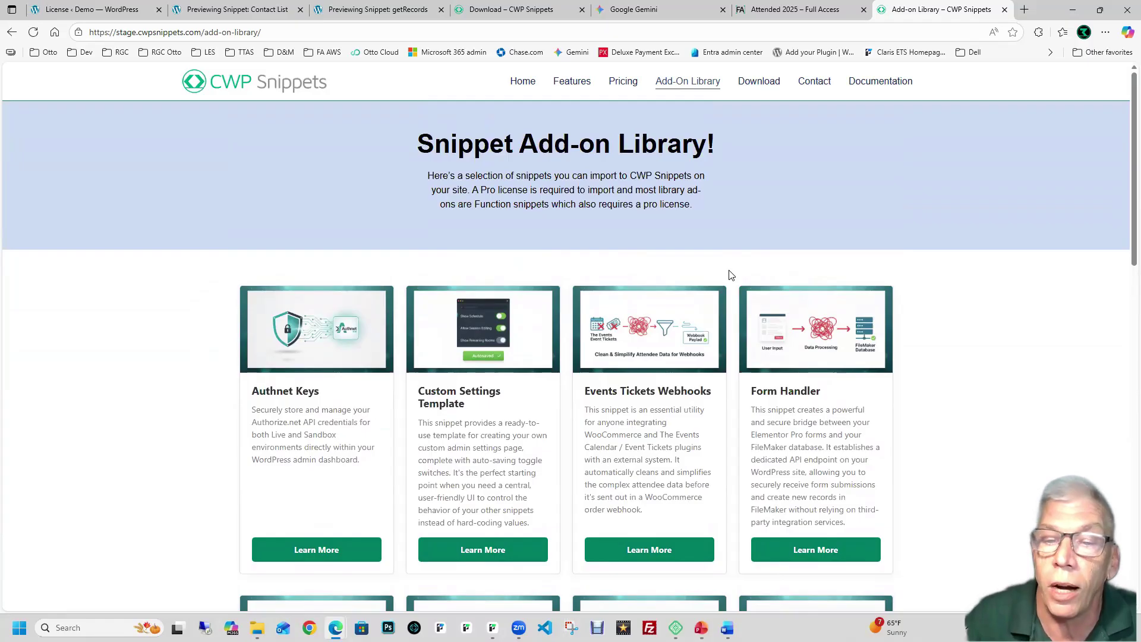
{"action": "scroll", "coordinate": [731, 274], "scroll_direction": "down", "scroll_amount": 5}
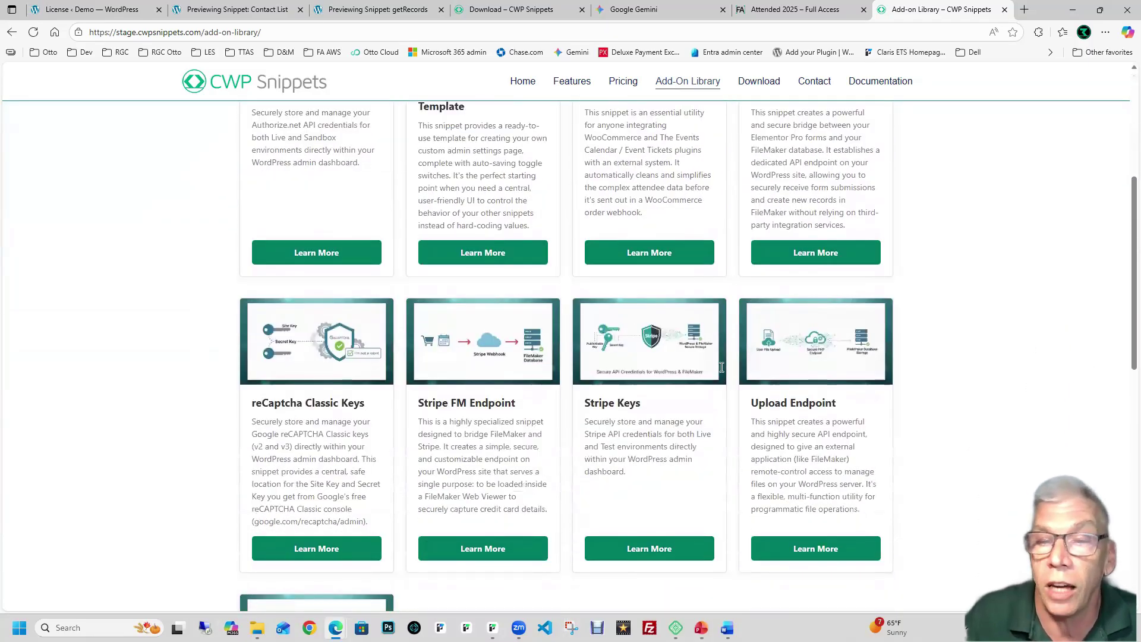
{"action": "scroll", "coordinate": [728, 337], "scroll_direction": "up", "scroll_amount": 4}
{"action": "scroll", "coordinate": [728, 337], "scroll_direction": "up", "scroll_amount": 1}
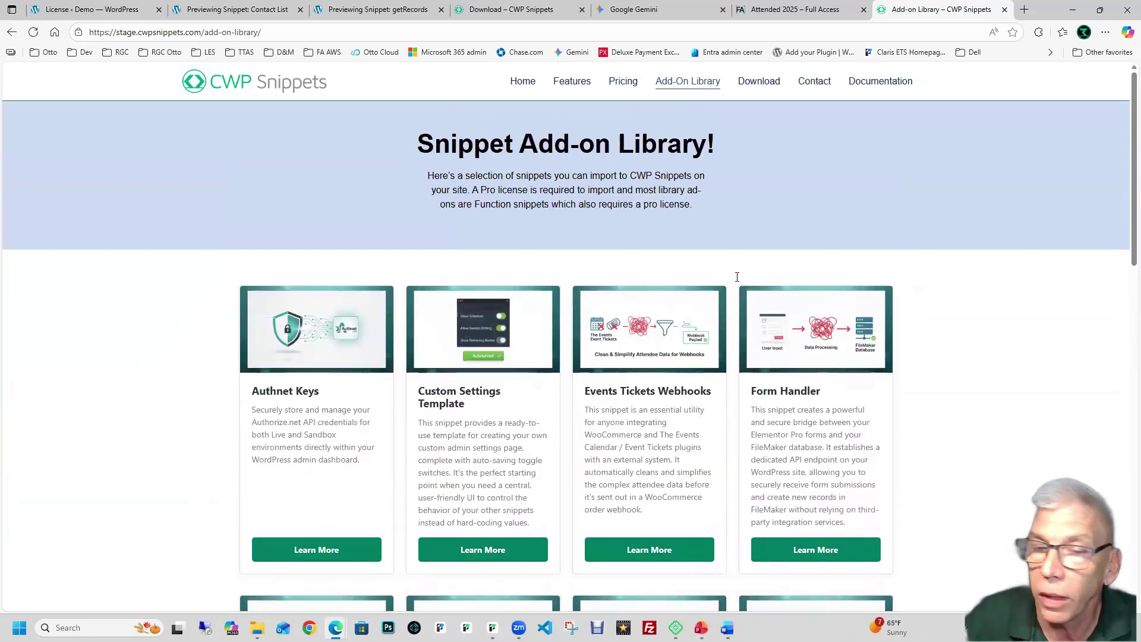
Step: Review the Authnet Keys add-on detail page, then close that tab
{"action": "left_click", "coordinate": [305, 549]}
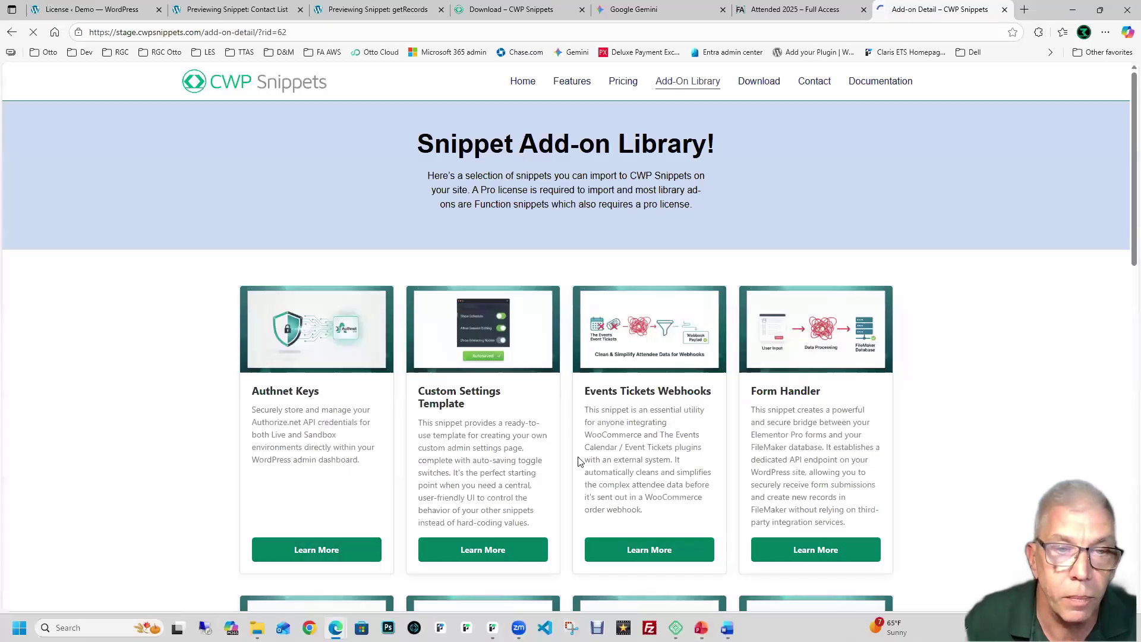
{"action": "scroll", "coordinate": [579, 463], "scroll_direction": "down", "scroll_amount": 2}
{"action": "scroll", "coordinate": [579, 462], "scroll_direction": "down", "scroll_amount": 3}
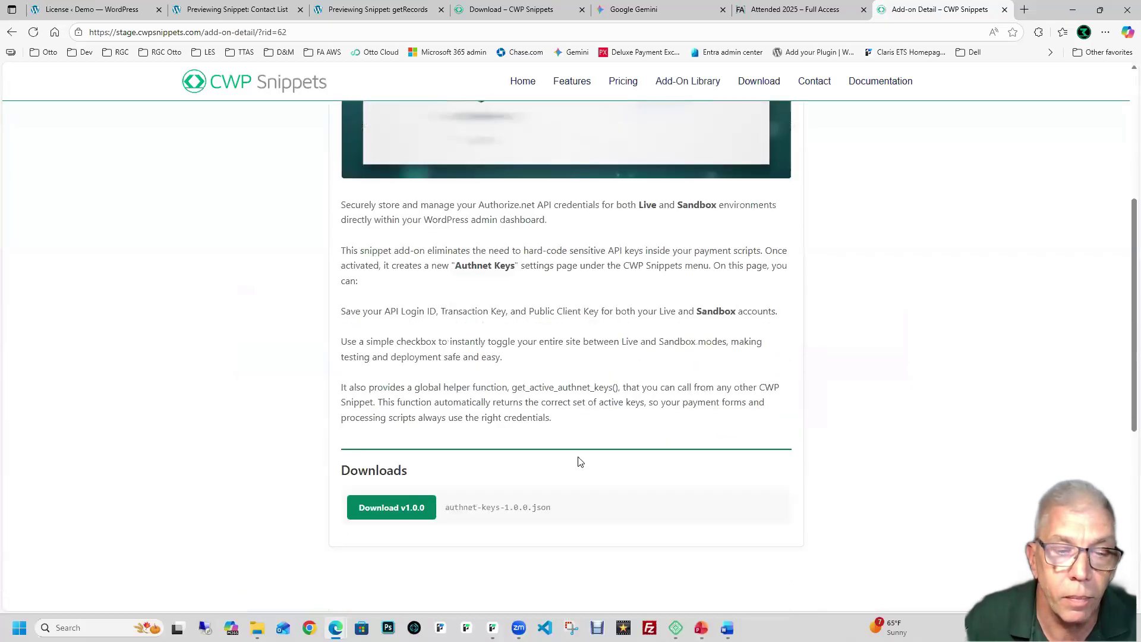
{"action": "scroll", "coordinate": [580, 461], "scroll_direction": "up", "scroll_amount": 5}
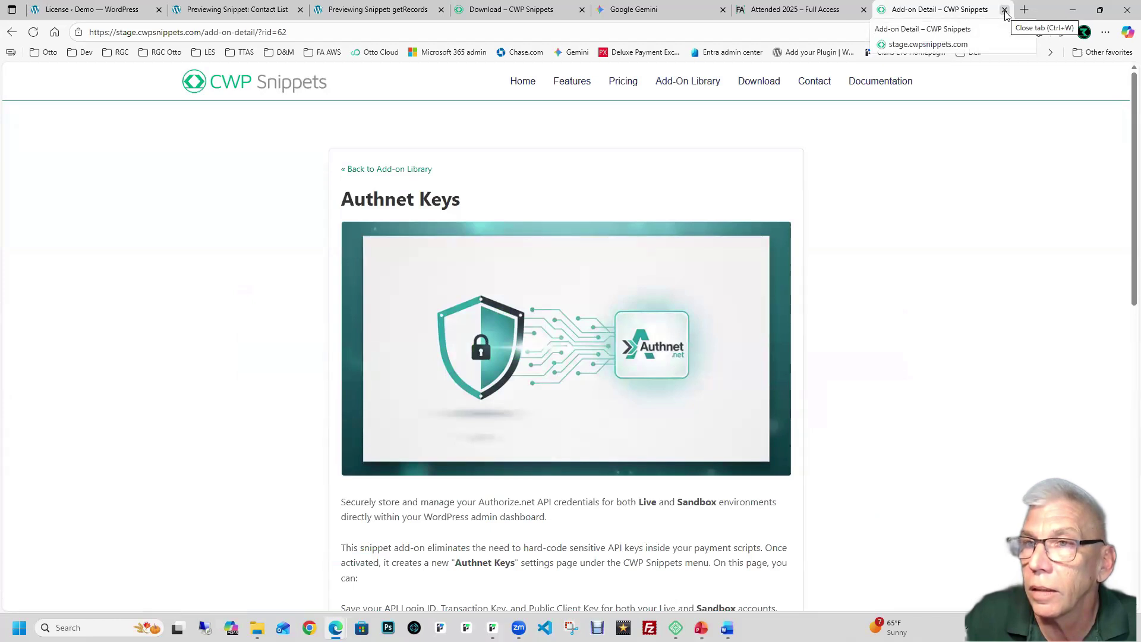
{"action": "left_click", "coordinate": [1004, 10]}
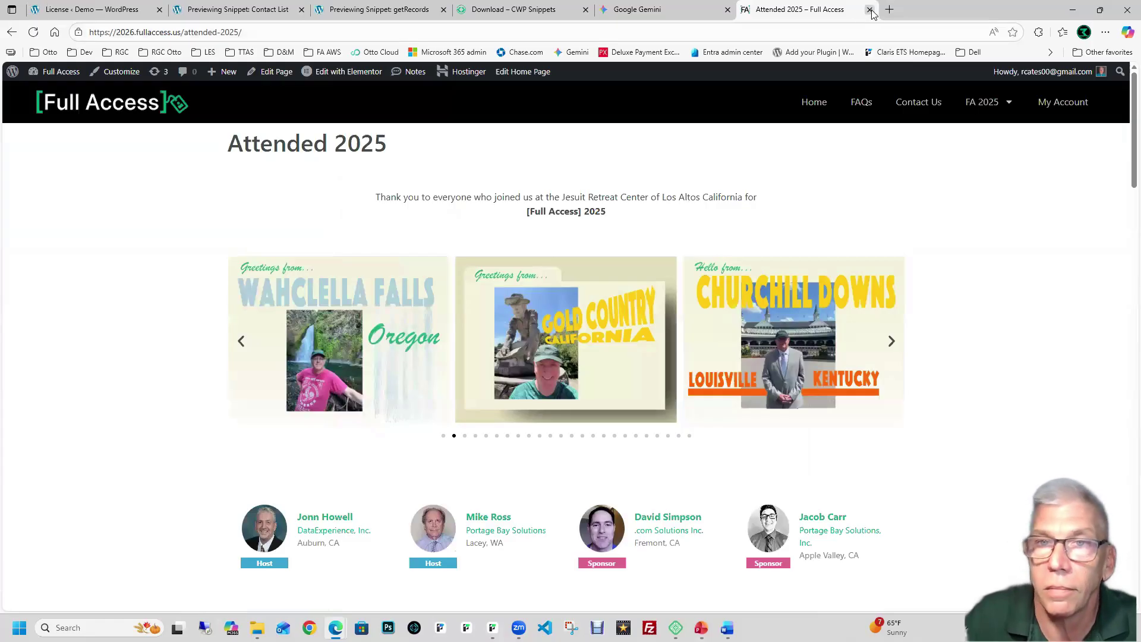
Step: Close the Attended 2025 – Full Access tab to return to the Gemini CSS answer
{"action": "left_click", "coordinate": [870, 10]}
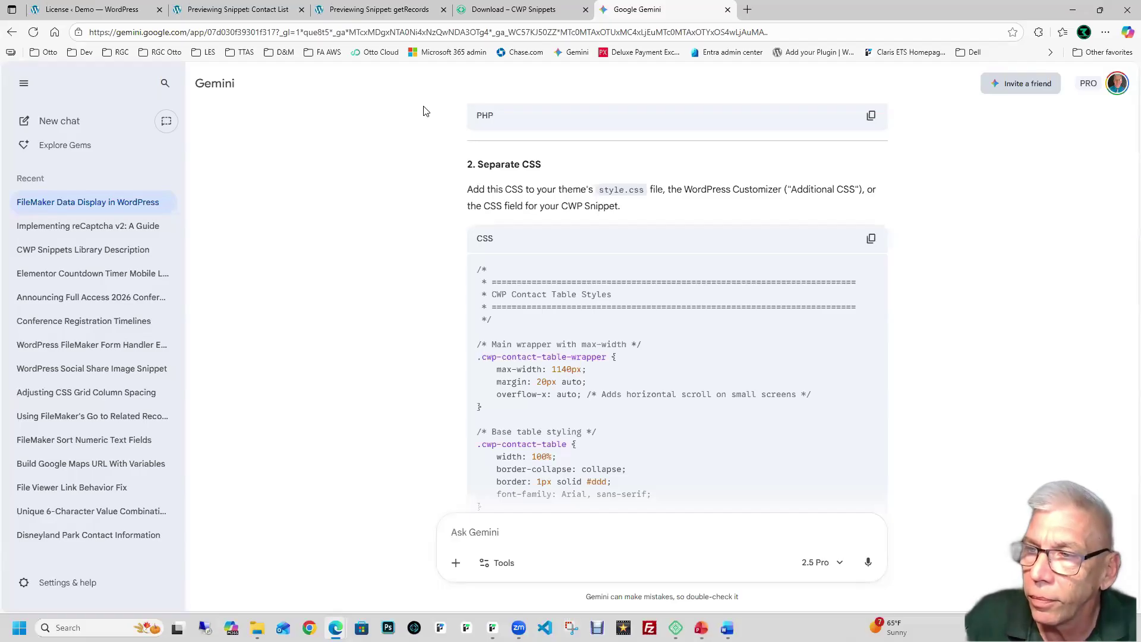
Step: Go back to the WordPress admin and open the CWP Snippets Settings page
{"action": "left_click", "coordinate": [122, 17]}
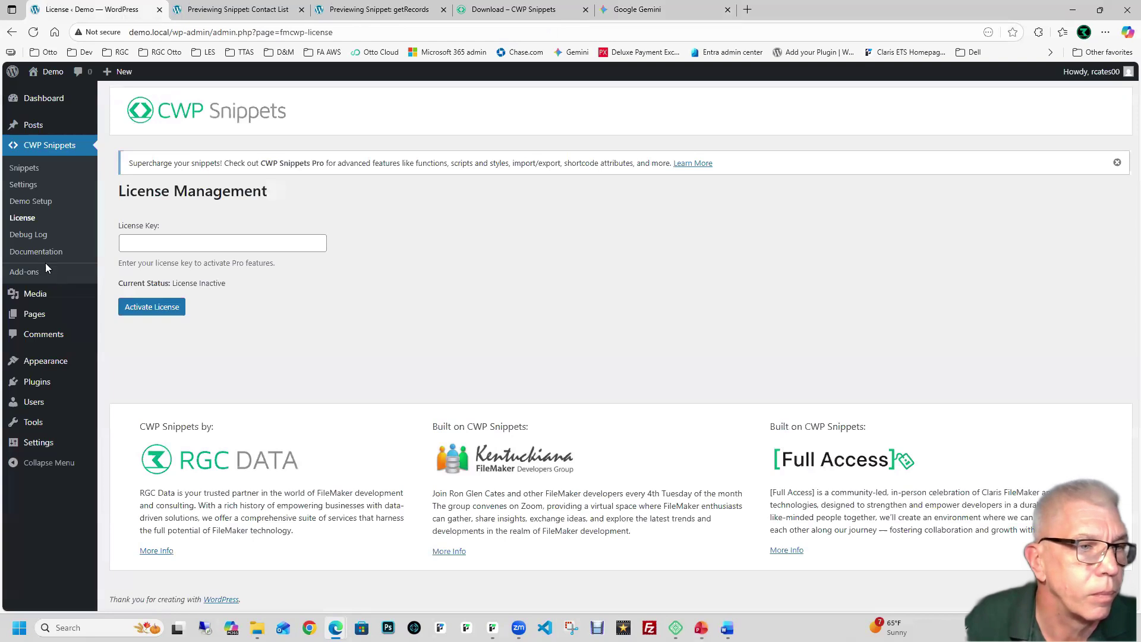
{"action": "left_click", "coordinate": [23, 185]}
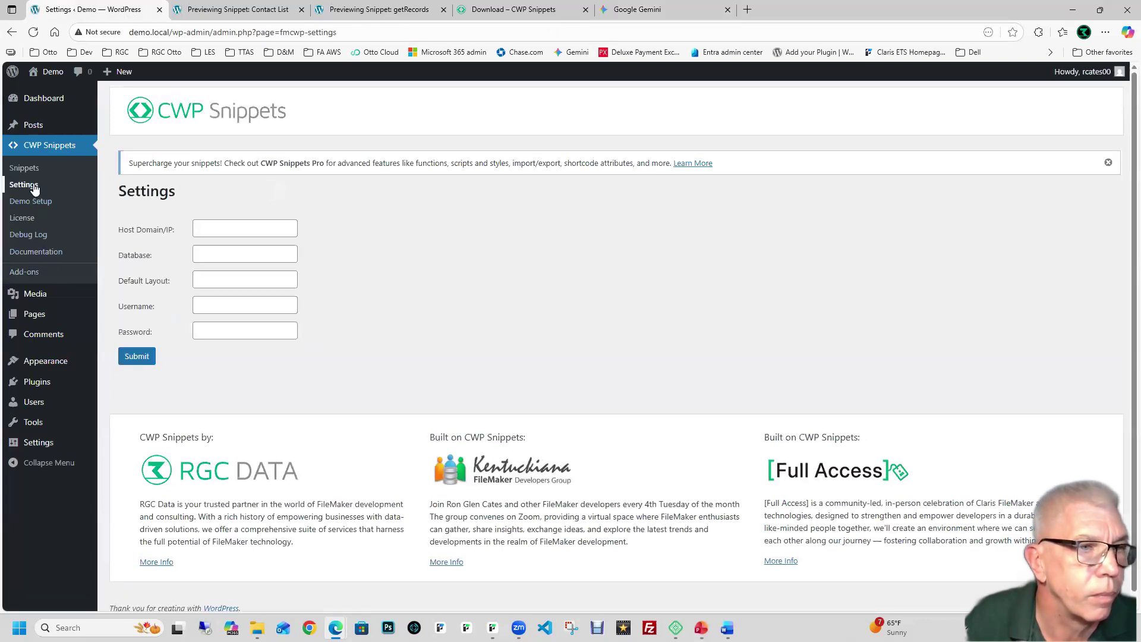
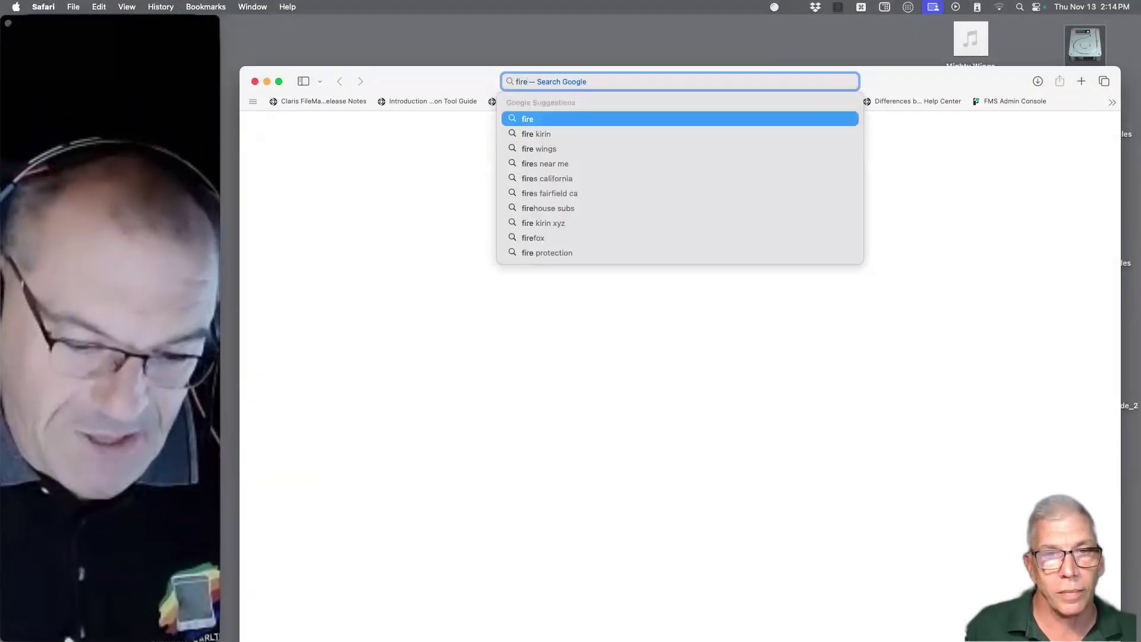
Step: Load firehelo.com in Safari and shift the browser window left
{"action": "type", "text": "helo.c"}
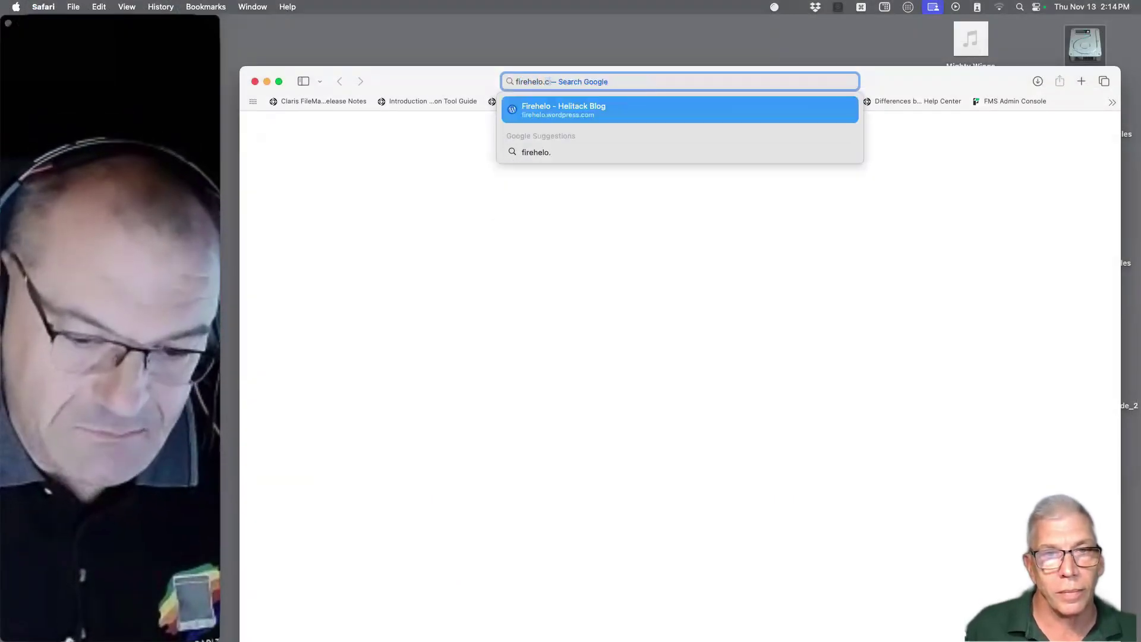
{"action": "type", "text": "om"}
{"action": "key", "text": "Return"}
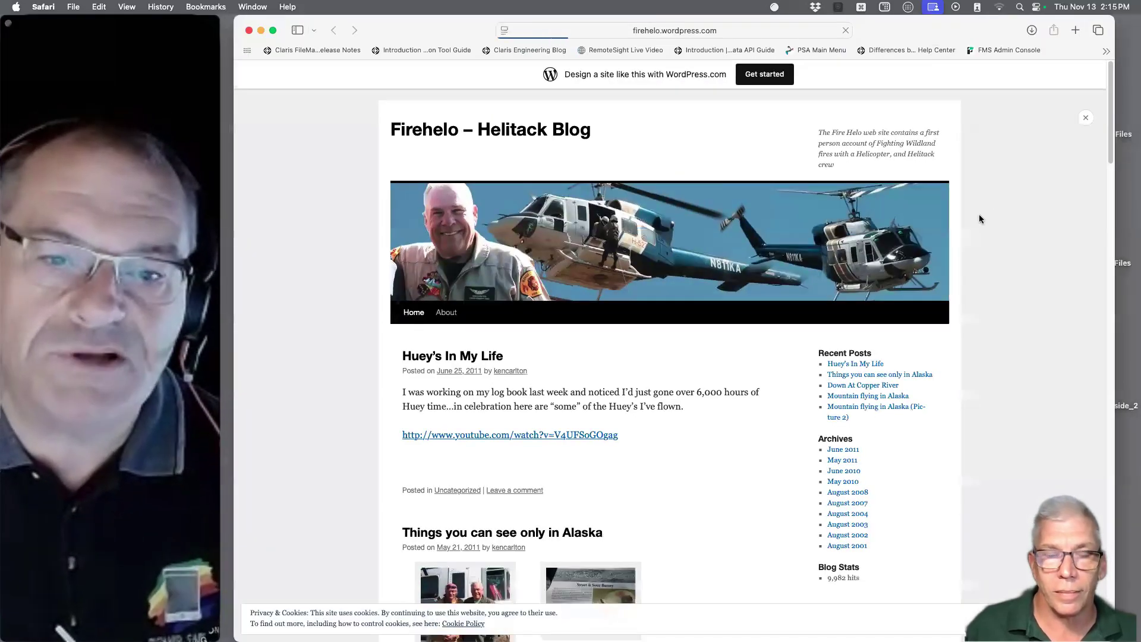
{"action": "scroll", "coordinate": [985, 215], "scroll_direction": "down", "scroll_amount": 2}
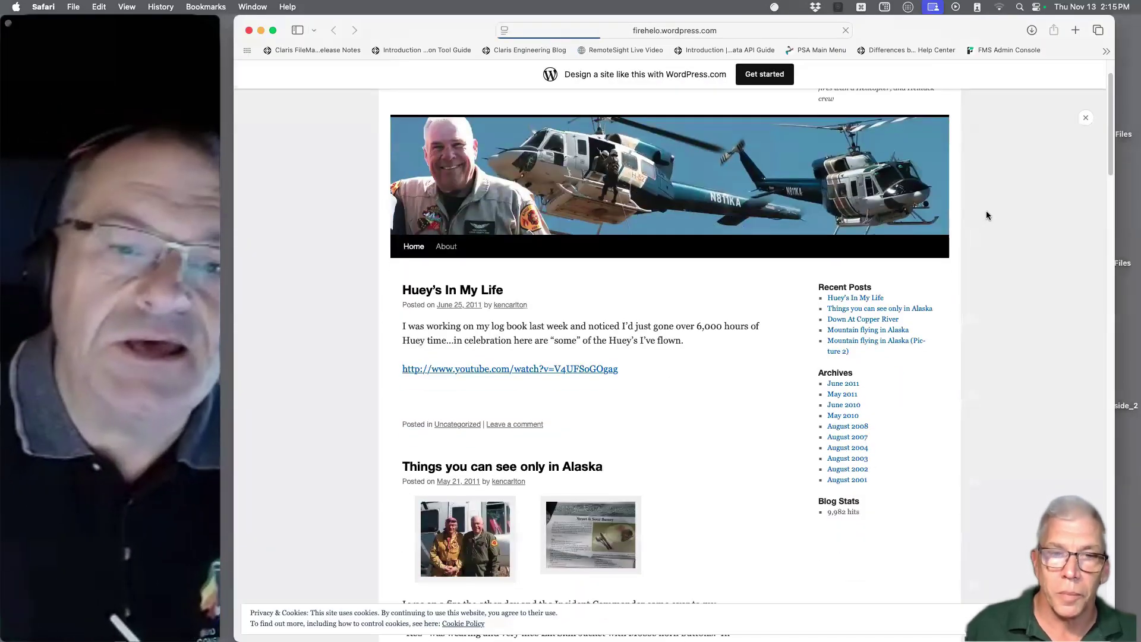
{"action": "left_click_drag", "start_coordinate": [461, 30], "coordinate": [389, 30]}
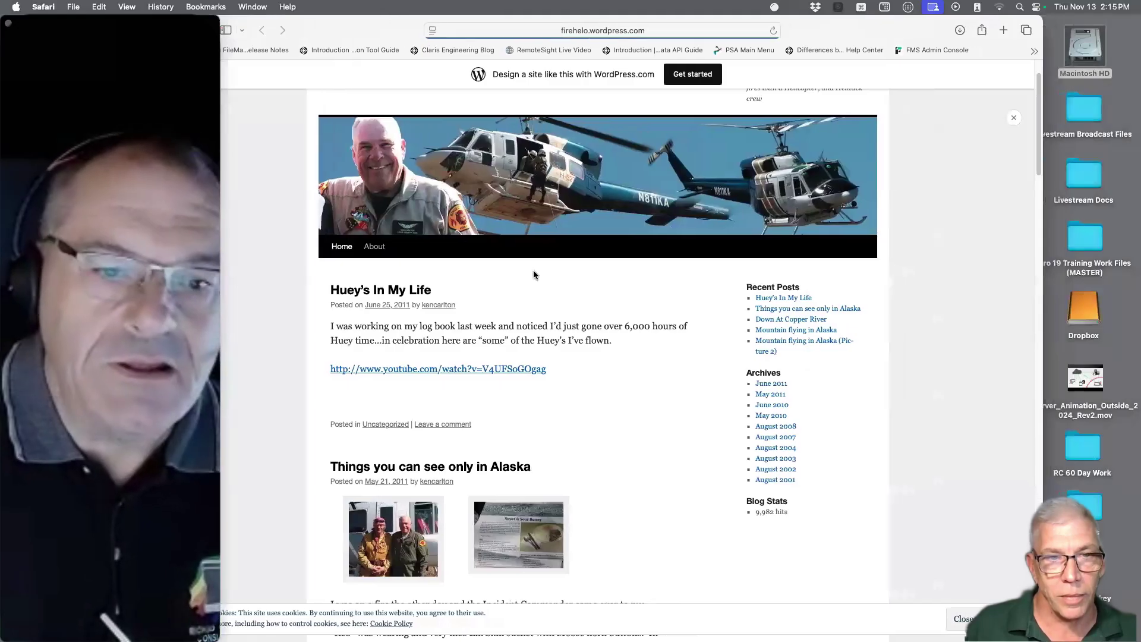
Step: Scroll the Firehelo blog down to page 2 and the 'Bear Visits and a 44 Magnum' post
{"action": "scroll", "coordinate": [717, 481], "scroll_direction": "down", "scroll_amount": 1}
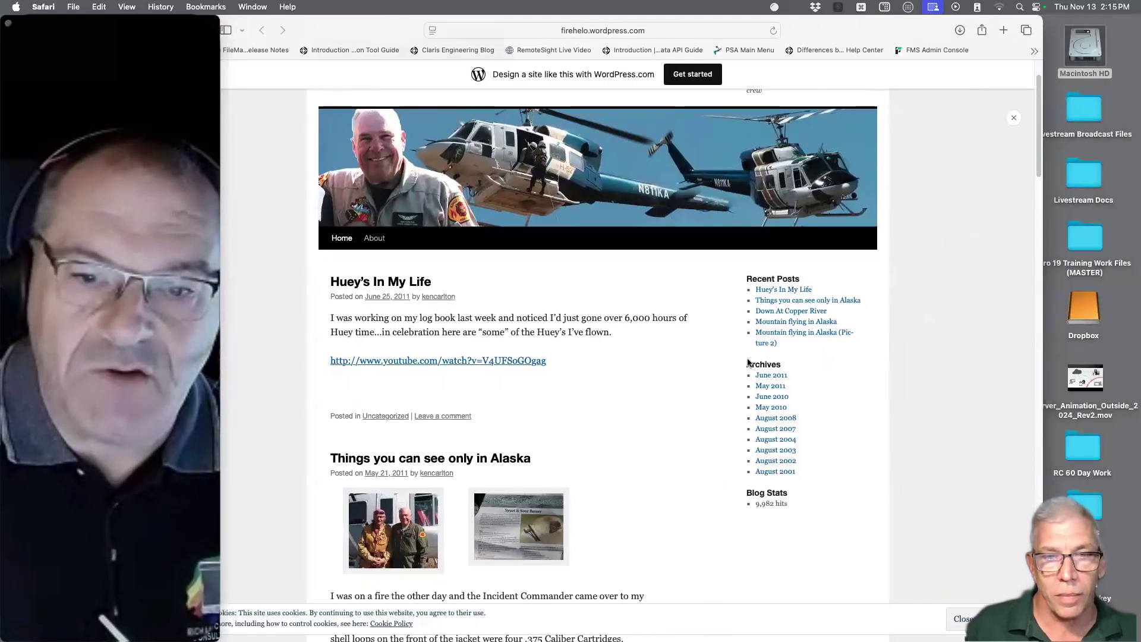
{"action": "scroll", "coordinate": [521, 373], "scroll_direction": "down", "scroll_amount": 4}
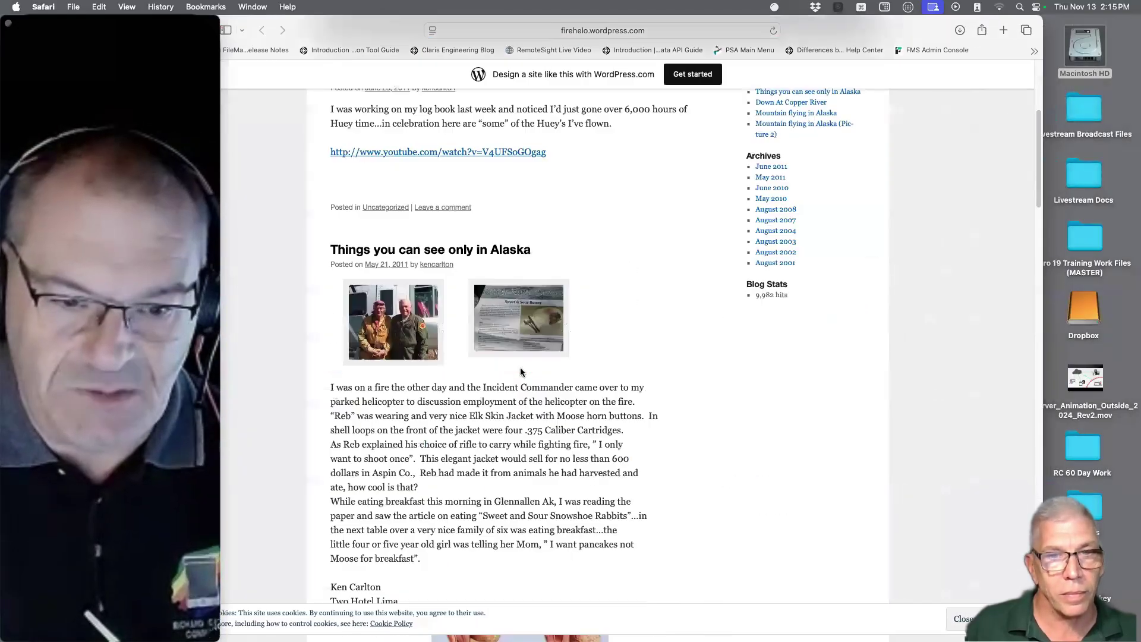
{"action": "scroll", "coordinate": [522, 373], "scroll_direction": "down", "scroll_amount": 10}
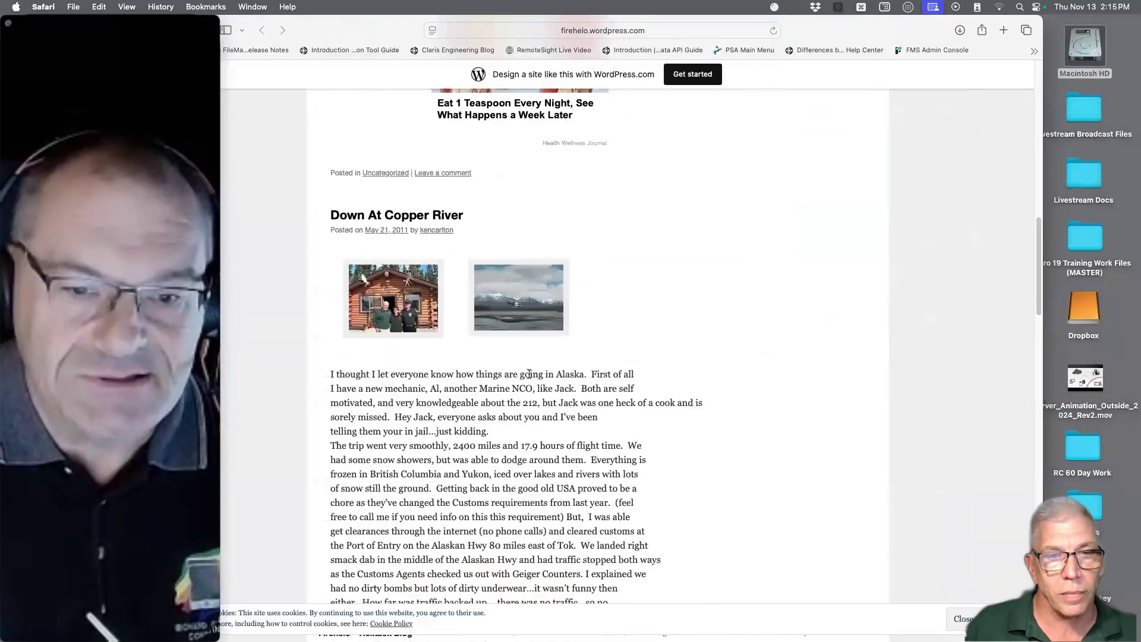
{"action": "scroll", "coordinate": [529, 373], "scroll_direction": "down", "scroll_amount": 14}
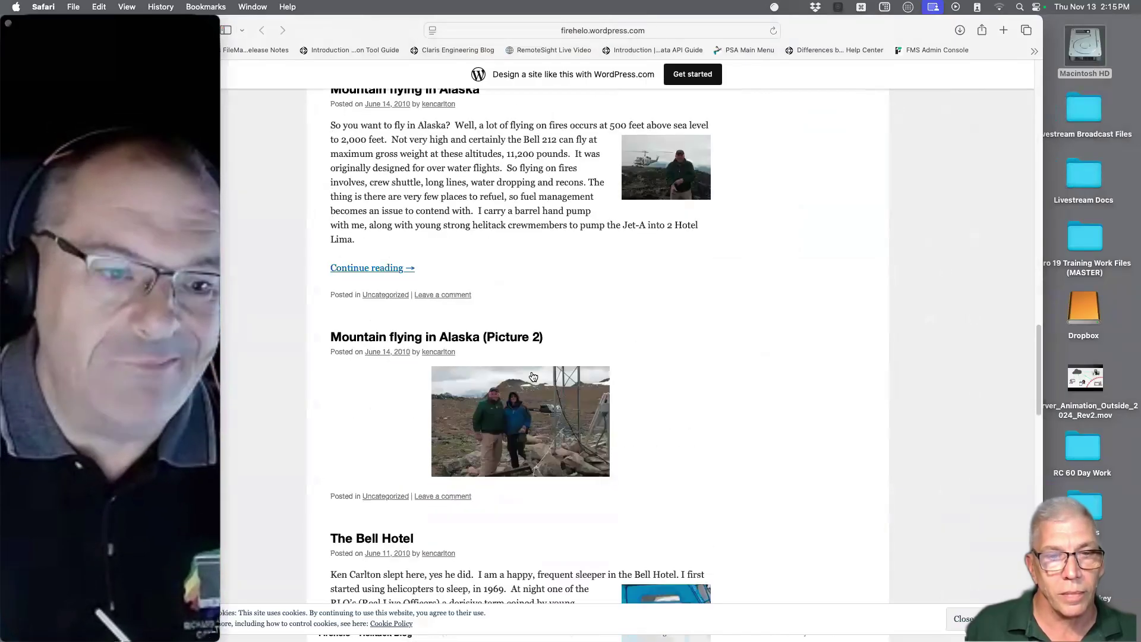
{"action": "scroll", "coordinate": [534, 378], "scroll_direction": "down", "scroll_amount": 6}
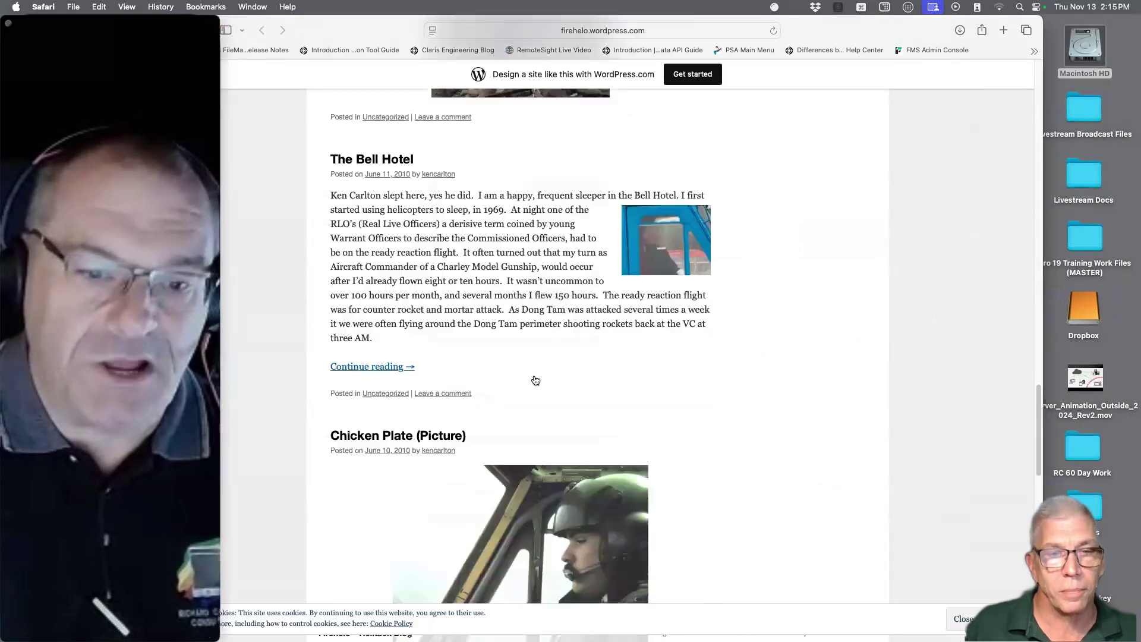
{"action": "scroll", "coordinate": [534, 381], "scroll_direction": "down", "scroll_amount": 12}
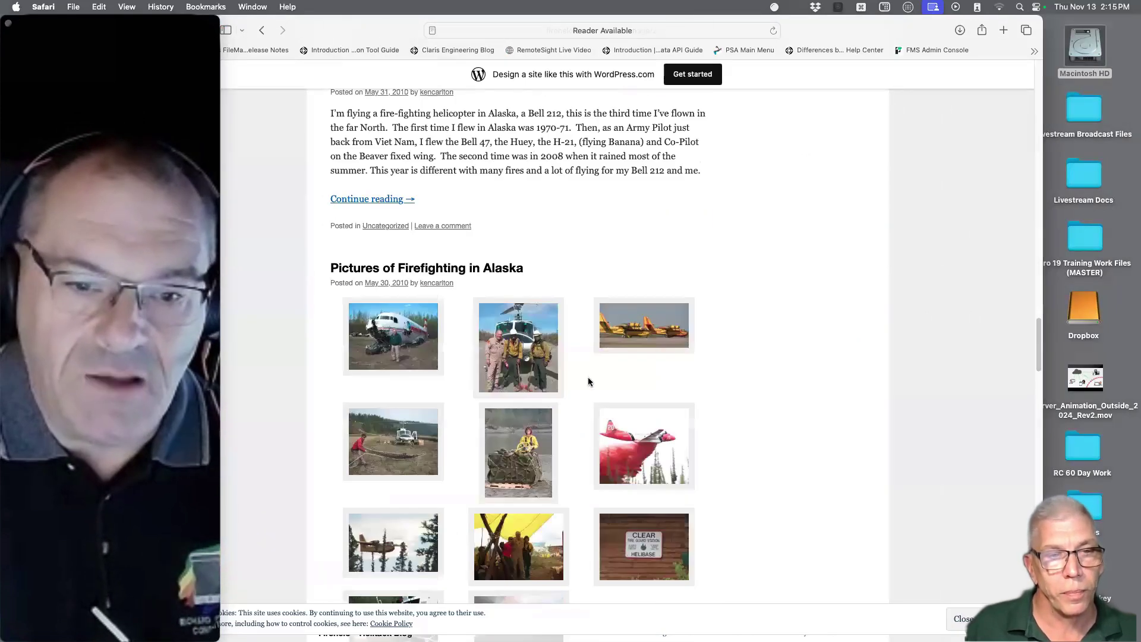
{"action": "scroll", "coordinate": [633, 451], "scroll_direction": "down", "scroll_amount": 6}
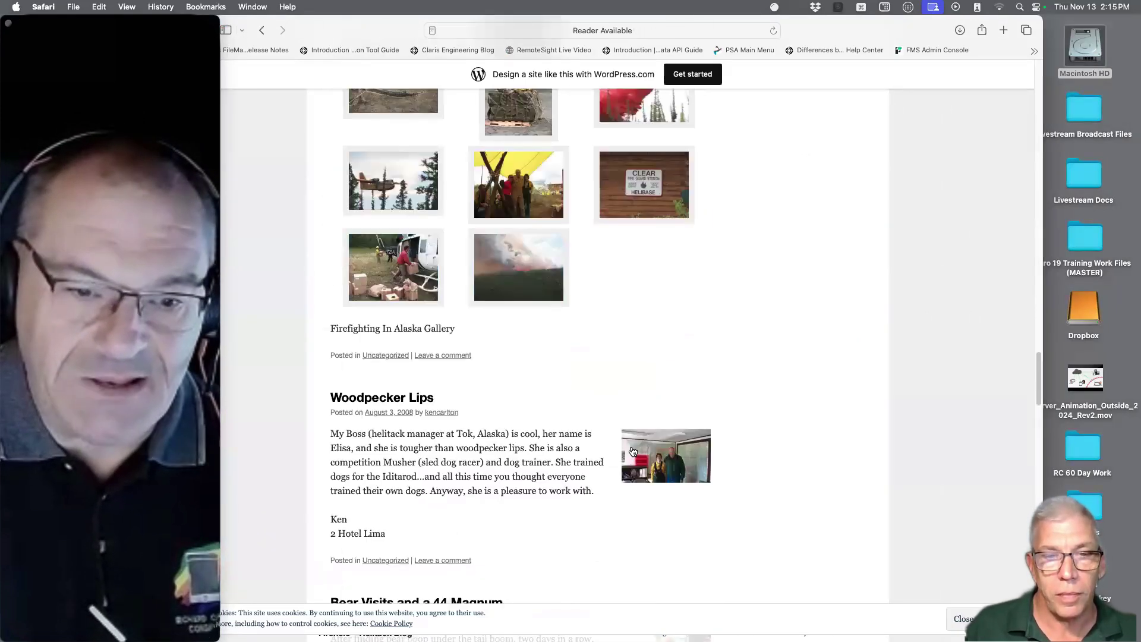
{"action": "scroll", "coordinate": [632, 452], "scroll_direction": "down", "scroll_amount": 5}
{"action": "left_click_drag", "start_coordinate": [438, 433], "coordinate": [321, 256]}
{"action": "scroll", "coordinate": [582, 467], "scroll_direction": "down", "scroll_amount": 3}
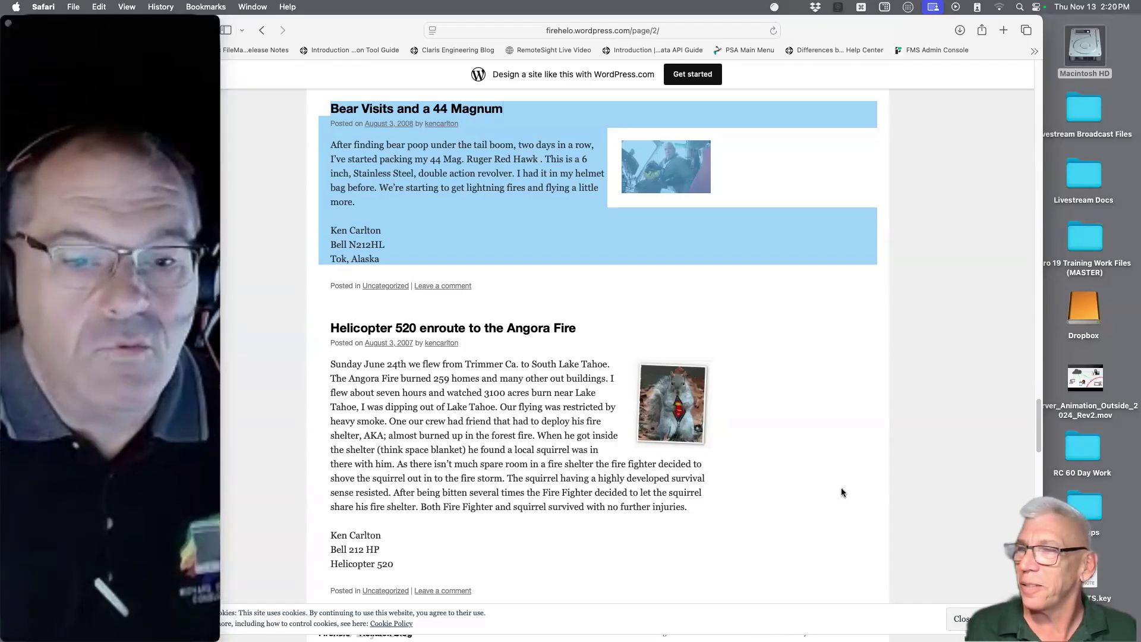
Step: Scroll up and back down through the Firehelo blog posts
{"action": "scroll", "coordinate": [663, 473], "scroll_direction": "up", "scroll_amount": 20}
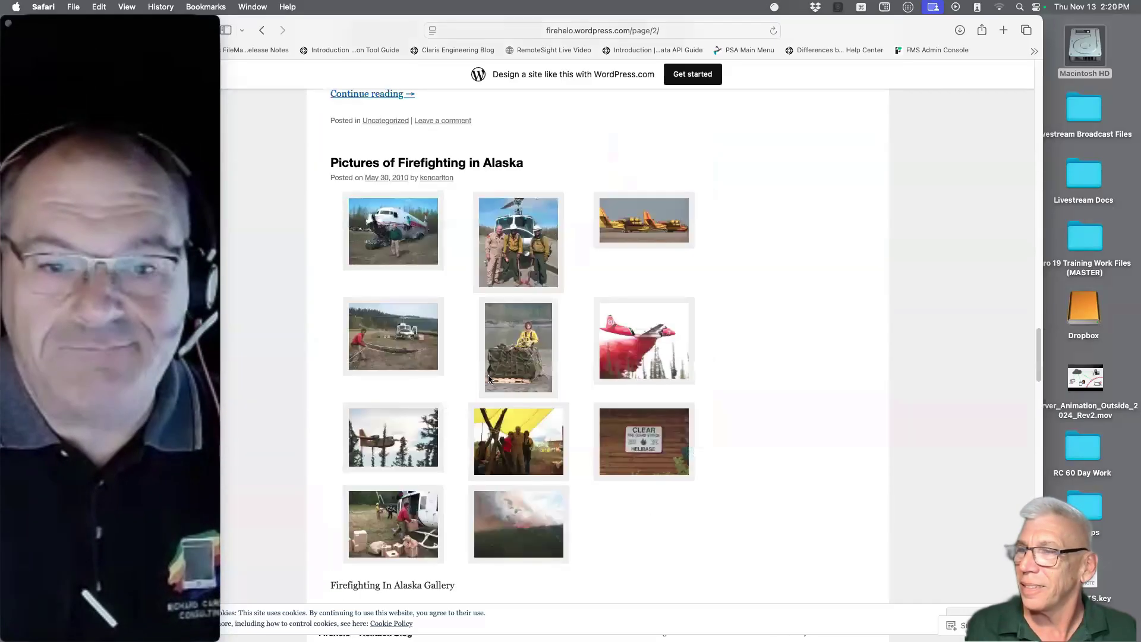
{"action": "scroll", "coordinate": [485, 328], "scroll_direction": "up", "scroll_amount": 15}
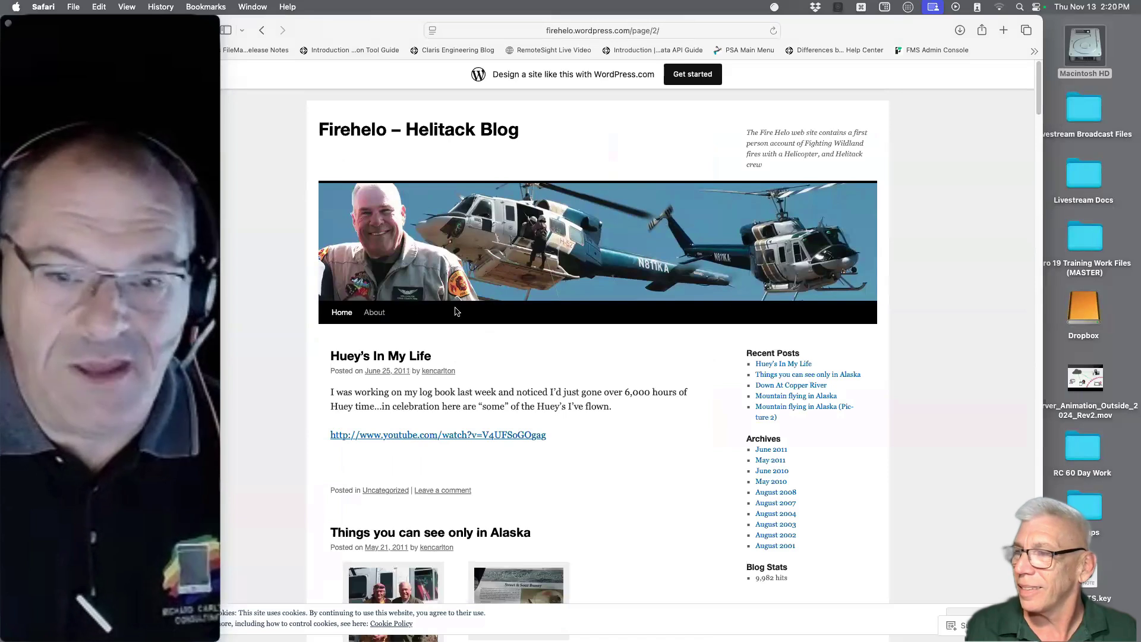
{"action": "scroll", "coordinate": [649, 347], "scroll_direction": "down", "scroll_amount": 12}
{"action": "scroll", "coordinate": [649, 347], "scroll_direction": "down", "scroll_amount": 20}
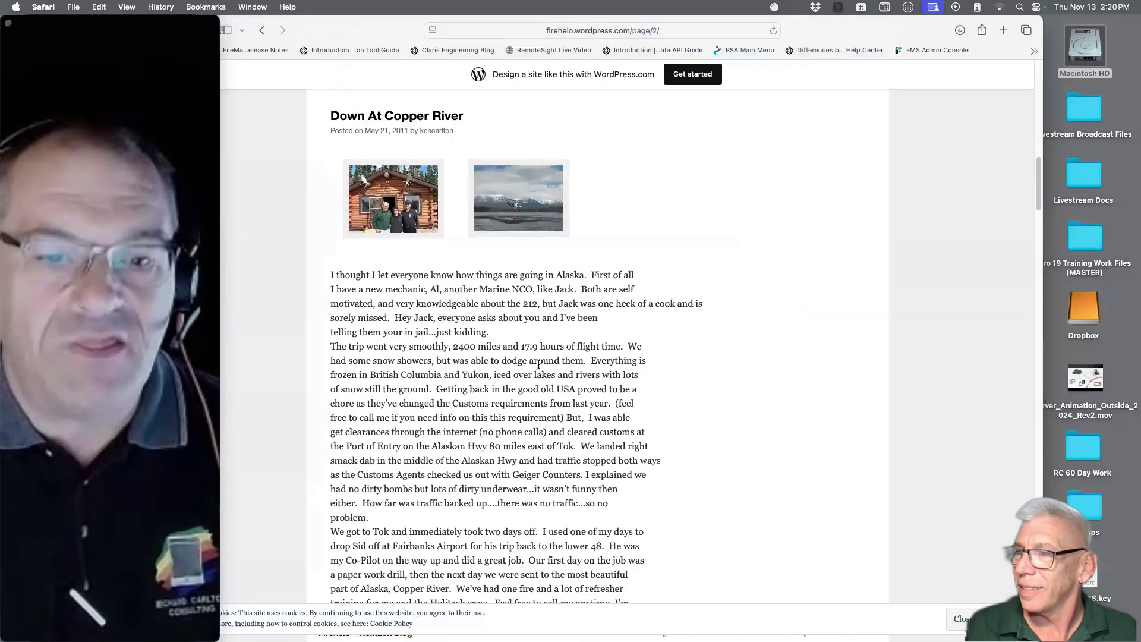
Step: Minimize the Safari blog window and close the Finder Macintosh HD window
{"action": "left_click_drag", "start_coordinate": [356, 25], "coordinate": [419, 6]}
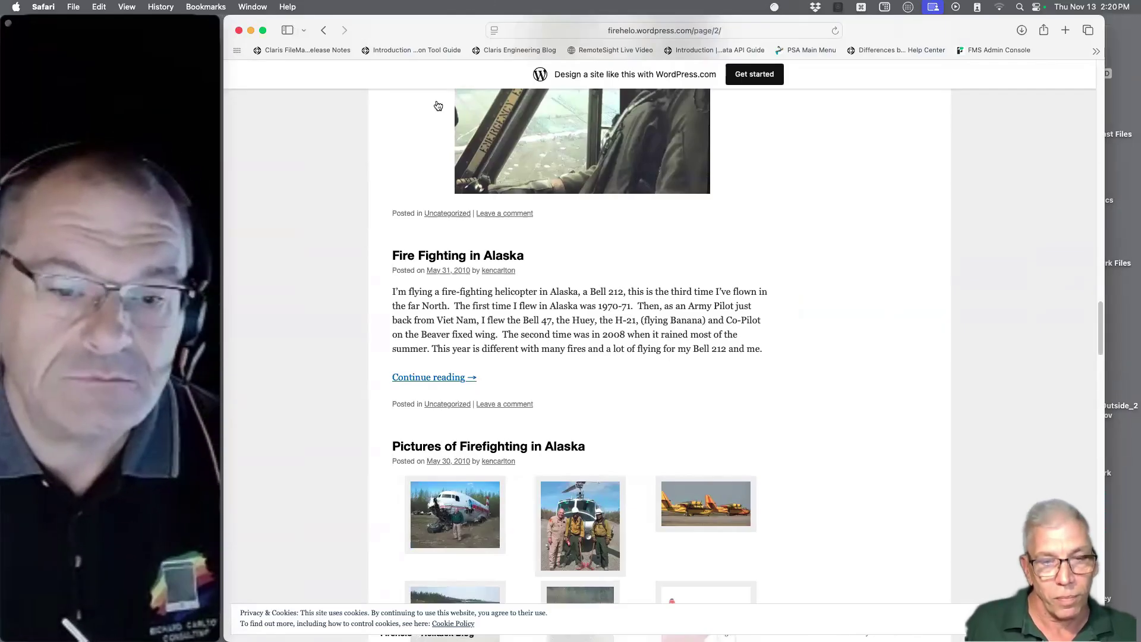
{"action": "left_click", "coordinate": [250, 30]}
{"action": "left_click", "coordinate": [264, 106]}
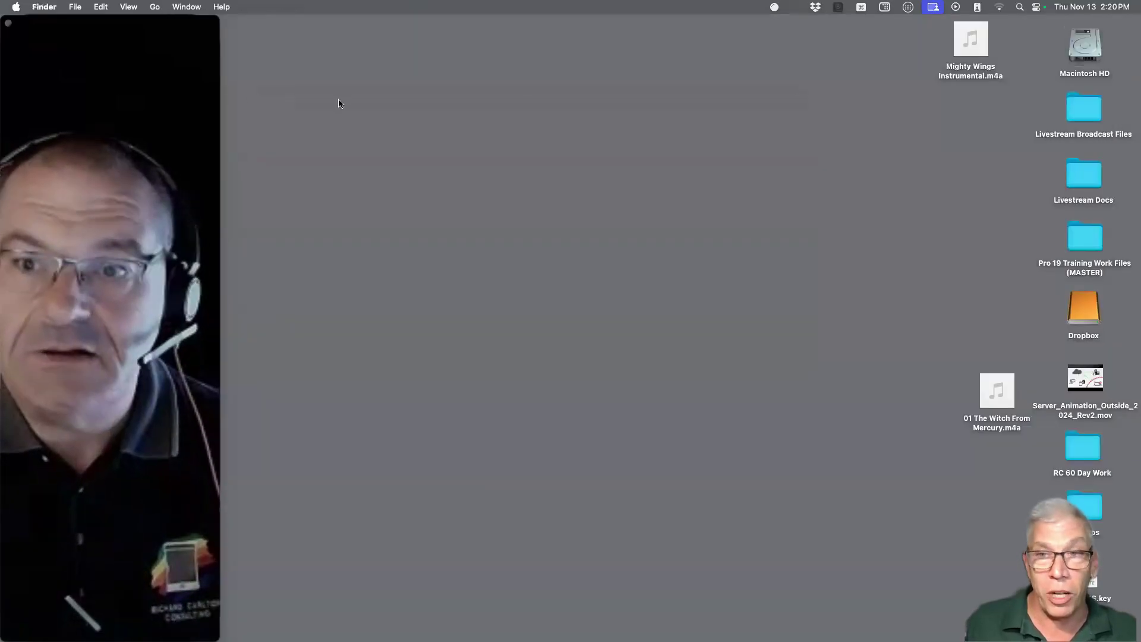